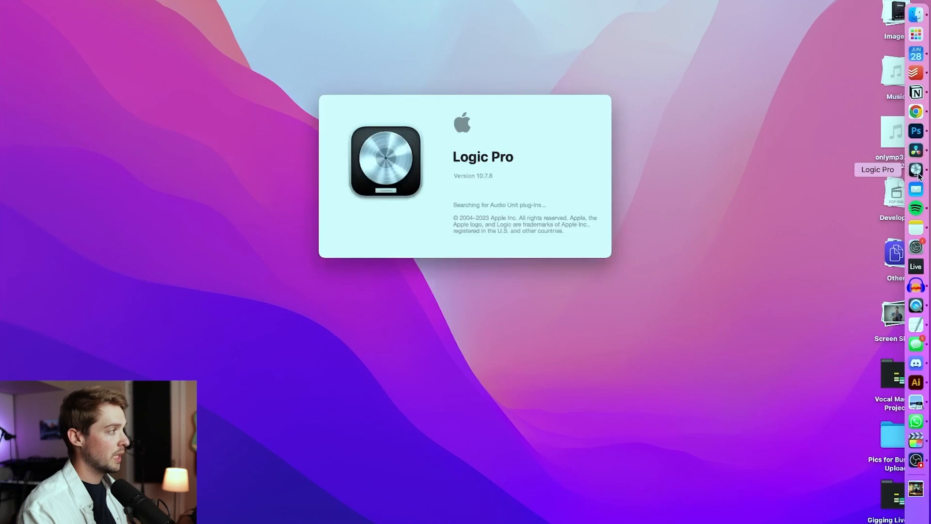
Create an empty project with one audio track using Input 1 and Output 1 + 2.
left_click(80, 1)
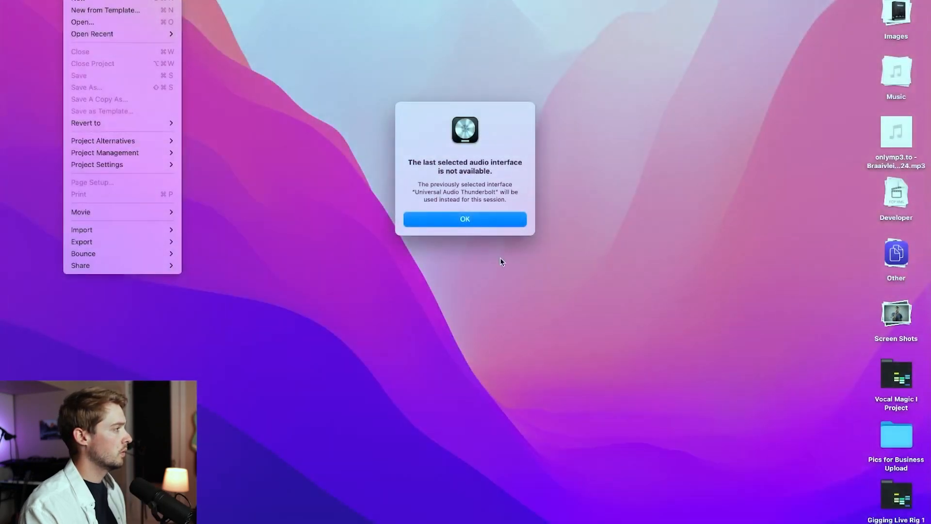
left_click(465, 218)
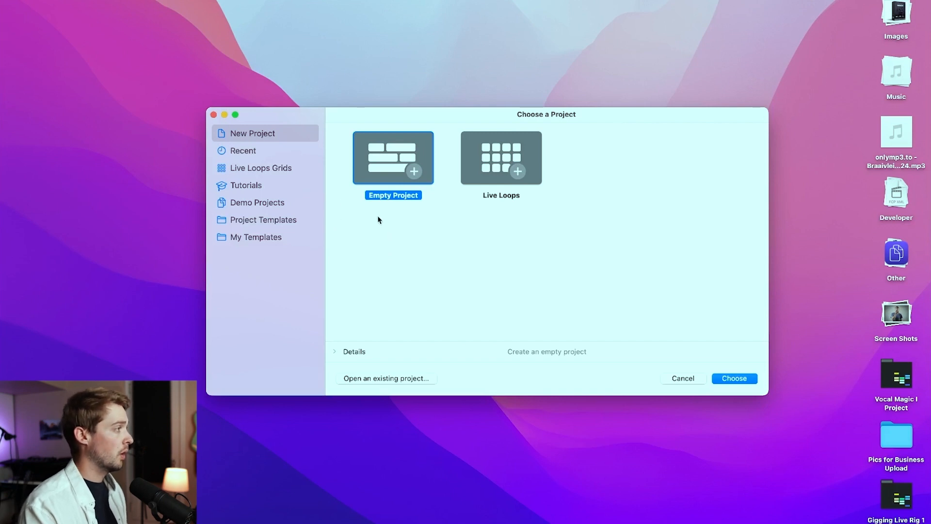
left_click(736, 379)
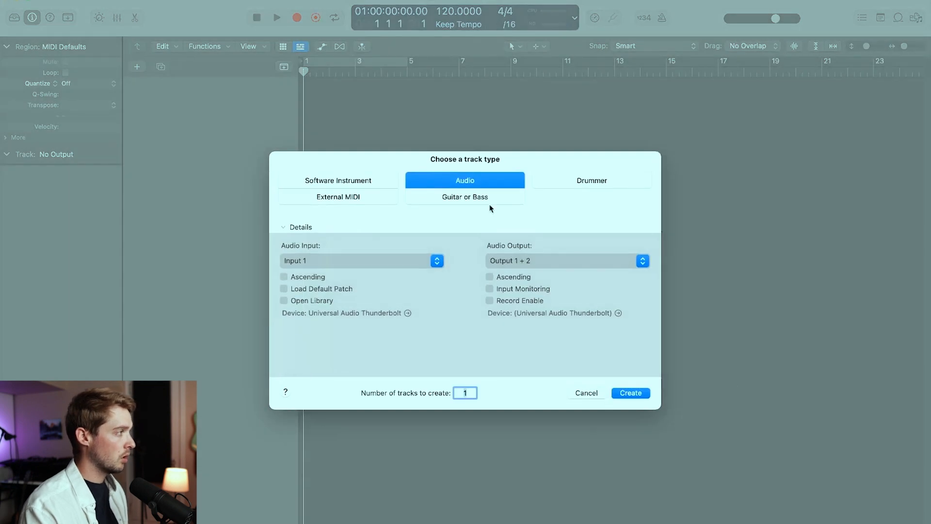
left_click(617, 393)
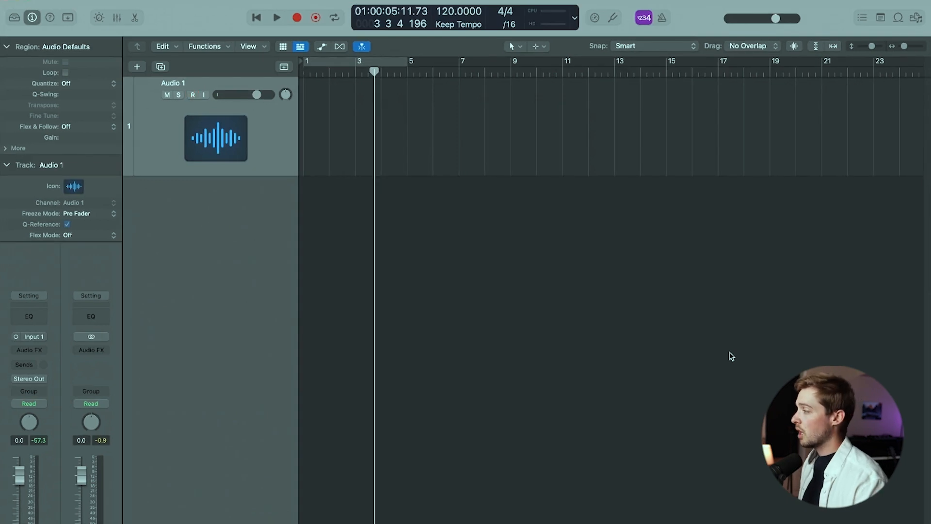
left_click_drag(813, 446, 370, 120)
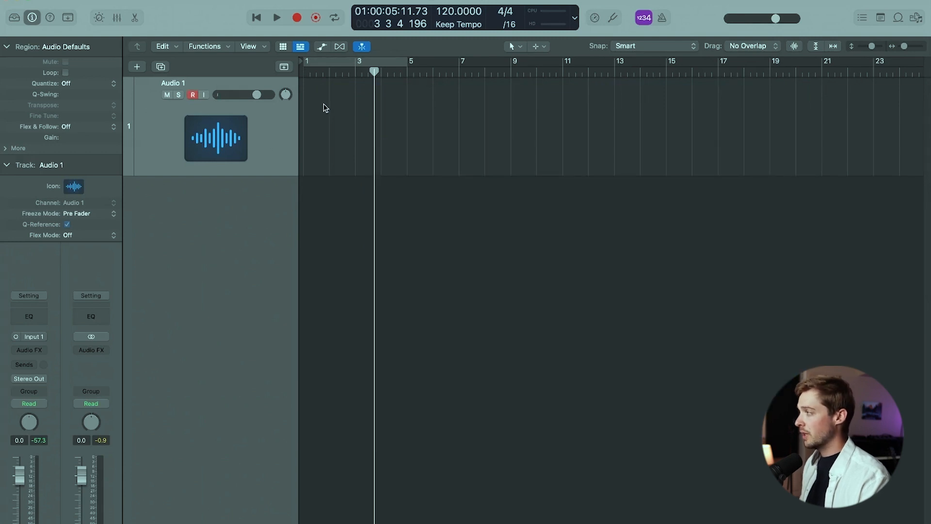
left_click_drag(312, 101, 851, 505)
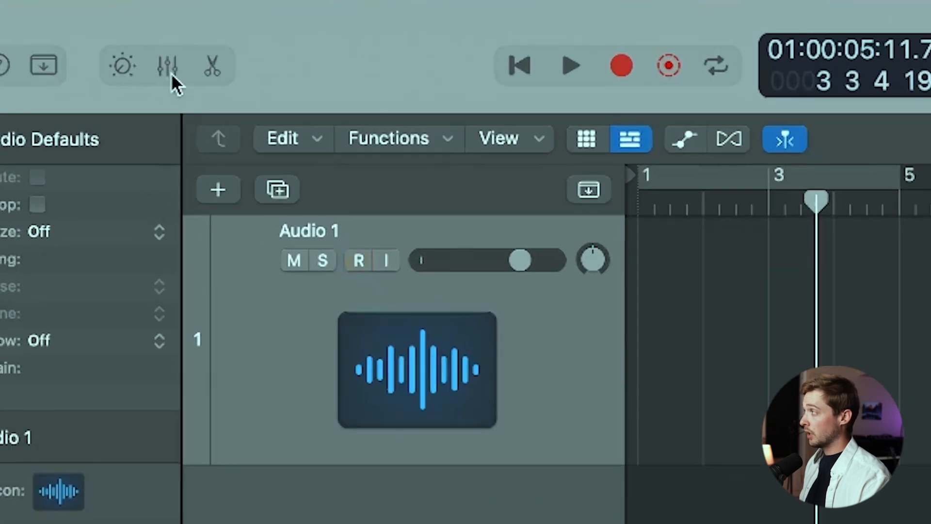
Try lowering the Audio 1 fader to -3.1 dB in the mixer, reset it to its default level and hide the mixer.
left_click(164, 82)
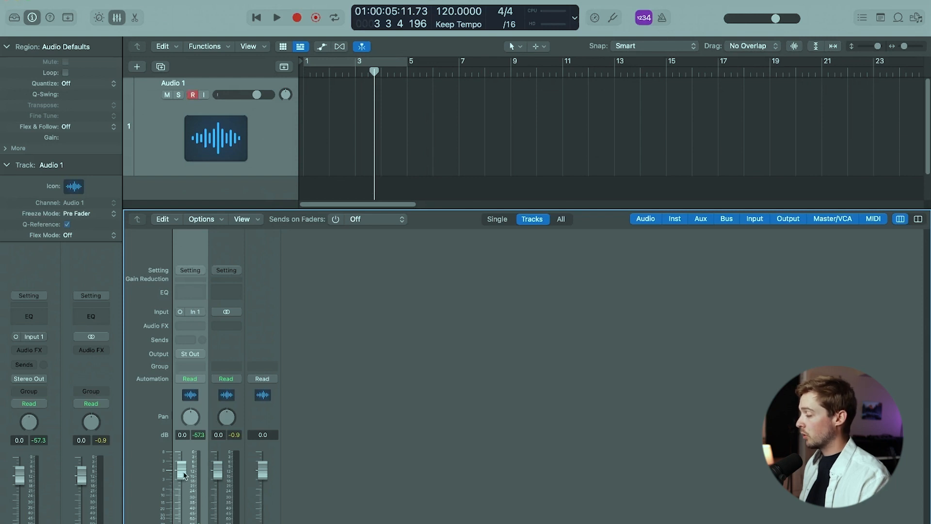
mouse_move(184, 469)
left_mouse_down()
mouse_move(183, 497)
mouse_move(182, 479)
left_mouse_up()
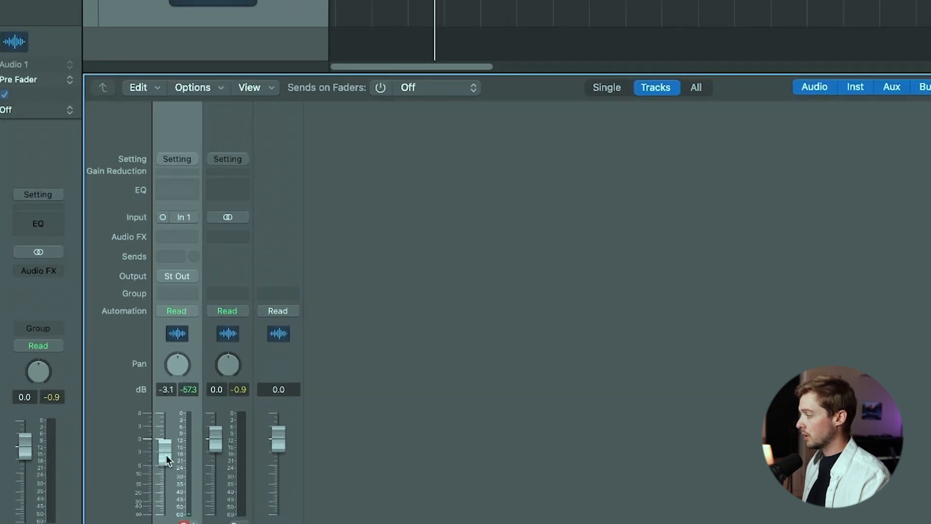
left_click(167, 459, "alt")
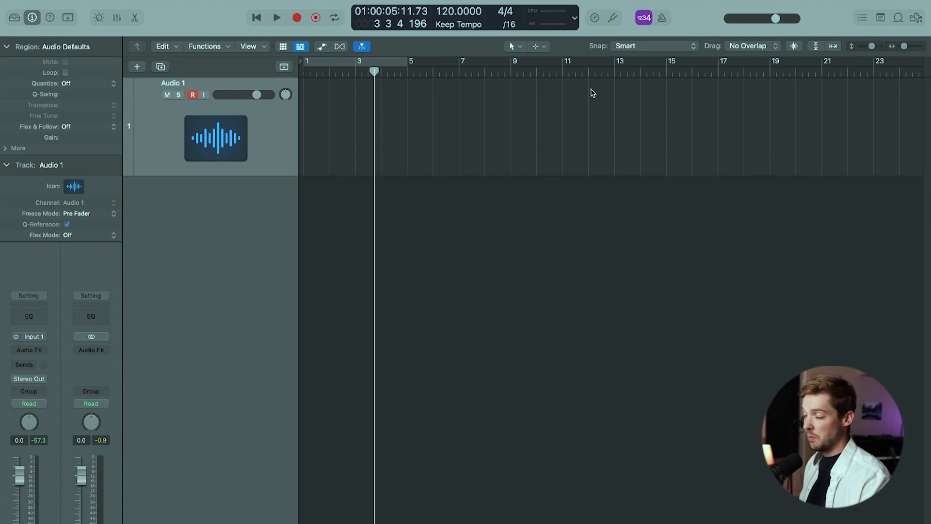
key("x")
key("x")
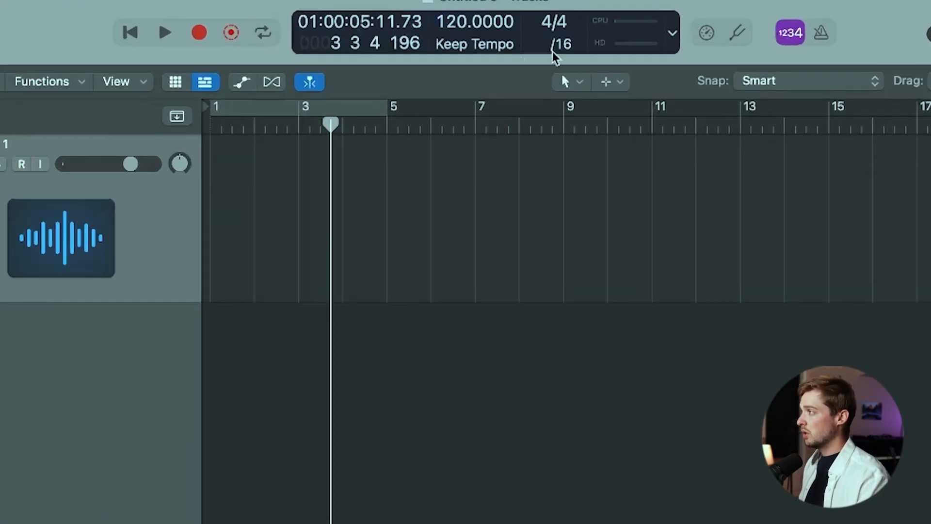
Set the project tempo to 95 BPM and play the project with the metronome click turned on.
left_click_drag(456, 34, 456, 17)
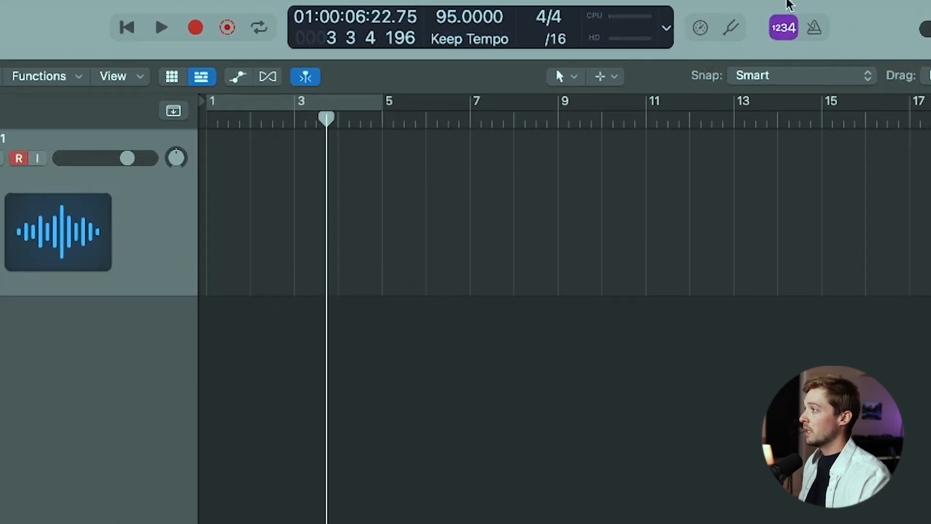
left_click(818, 37)
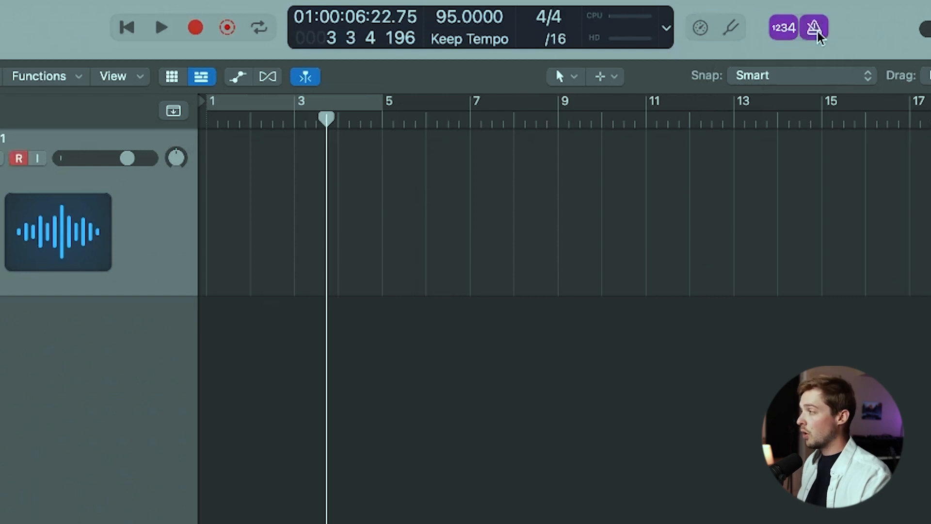
key("k")
key("k")
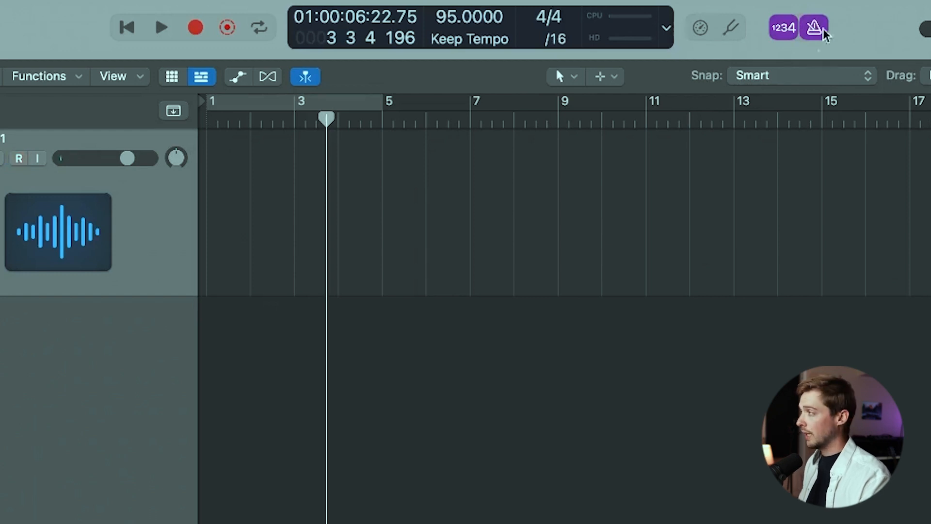
key("space")
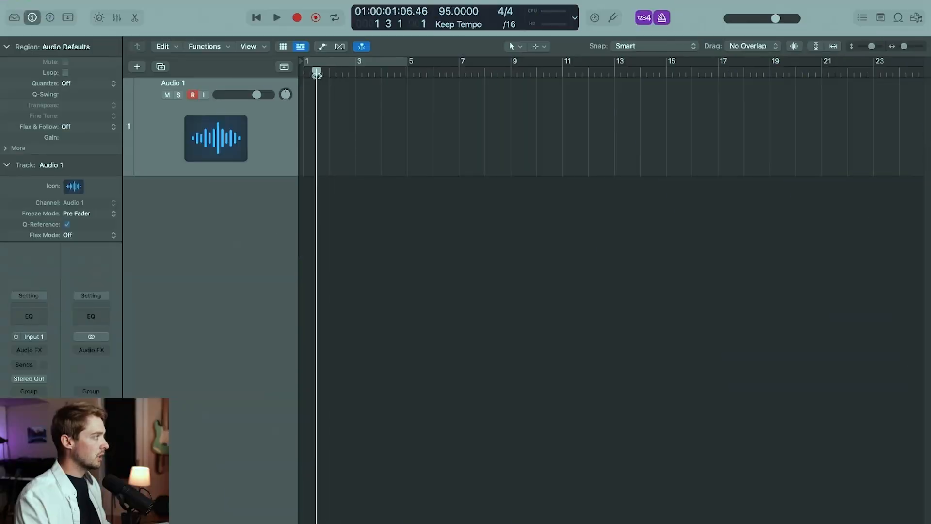
Set the project tempo to 128 BPM, play the metronome click from the project start and turn the click off.
key("Return")
left_click_drag(447, 12, 448, 1)
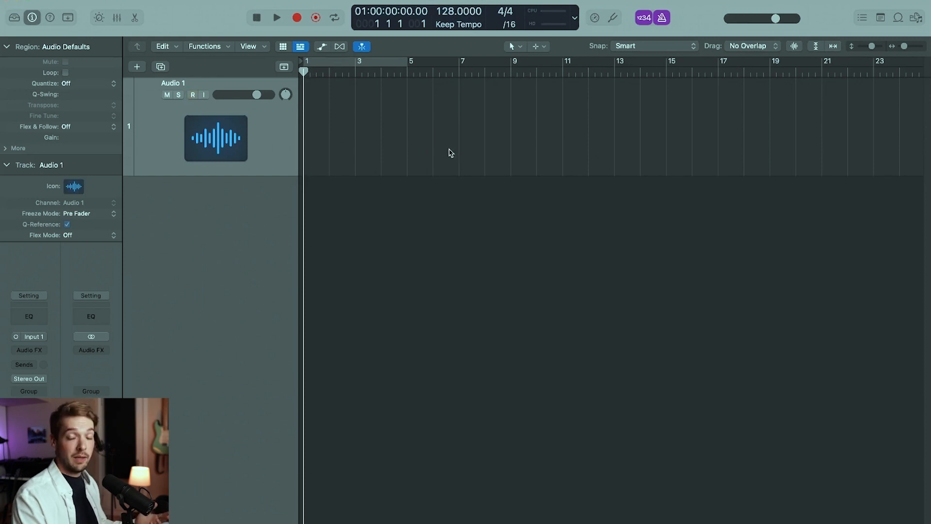
key("space")
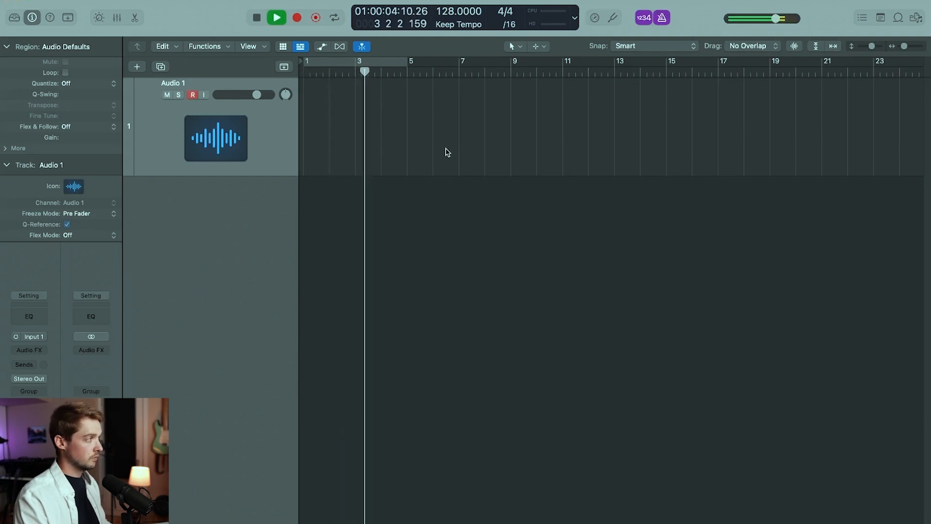
key("space")
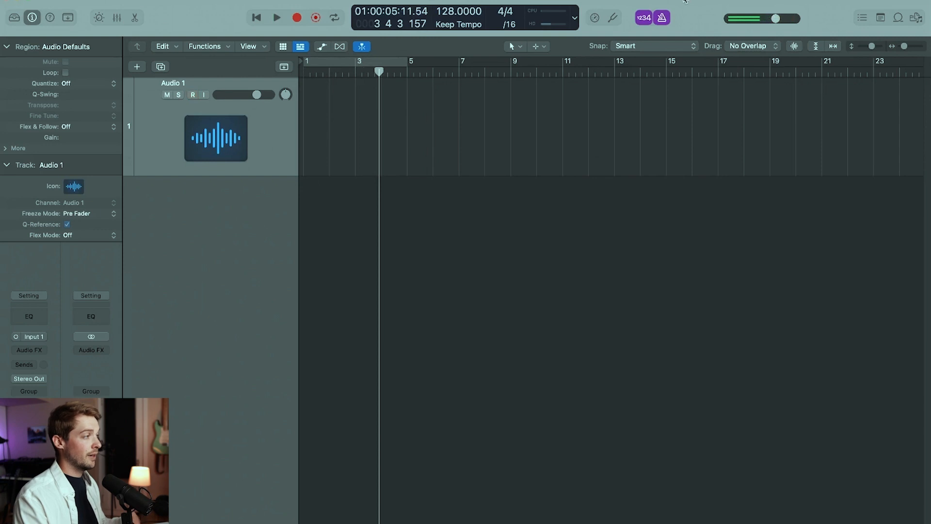
left_click(663, 17)
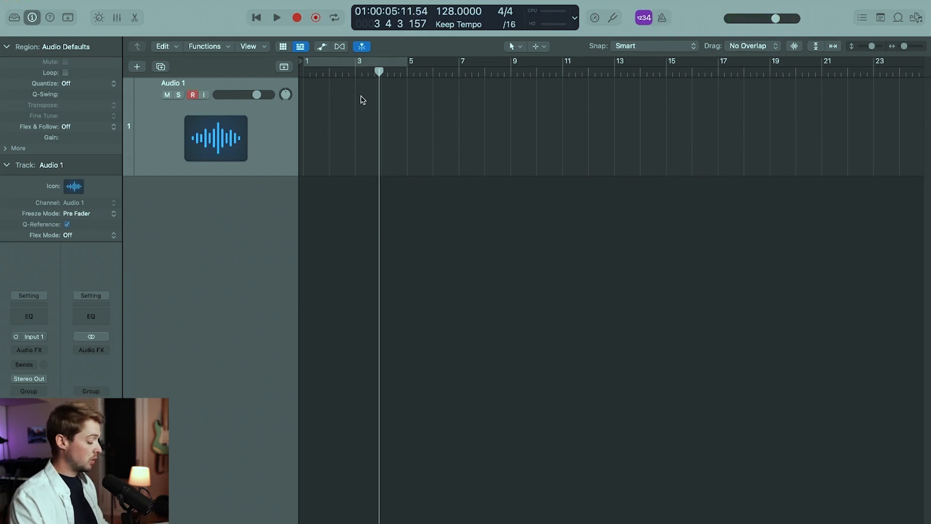
Show the sound Library for the Audio 1 track.
key("y")
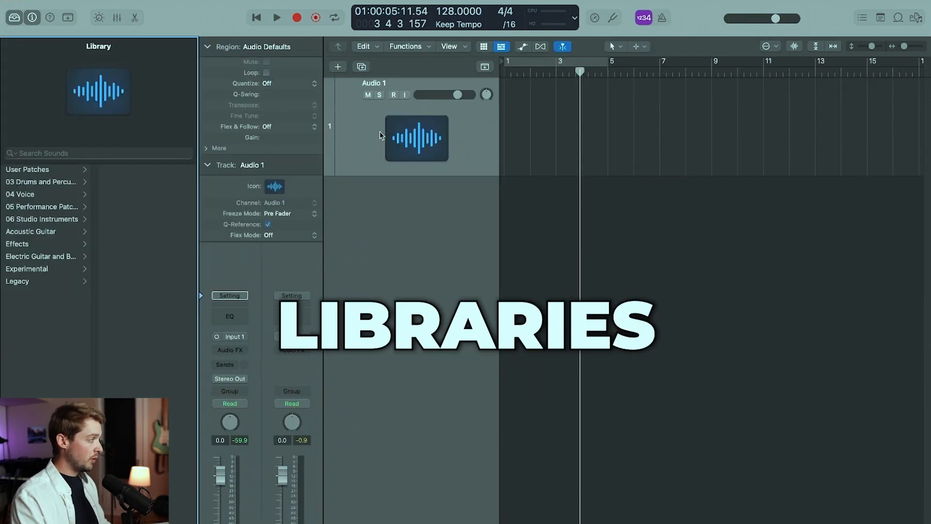
key("y")
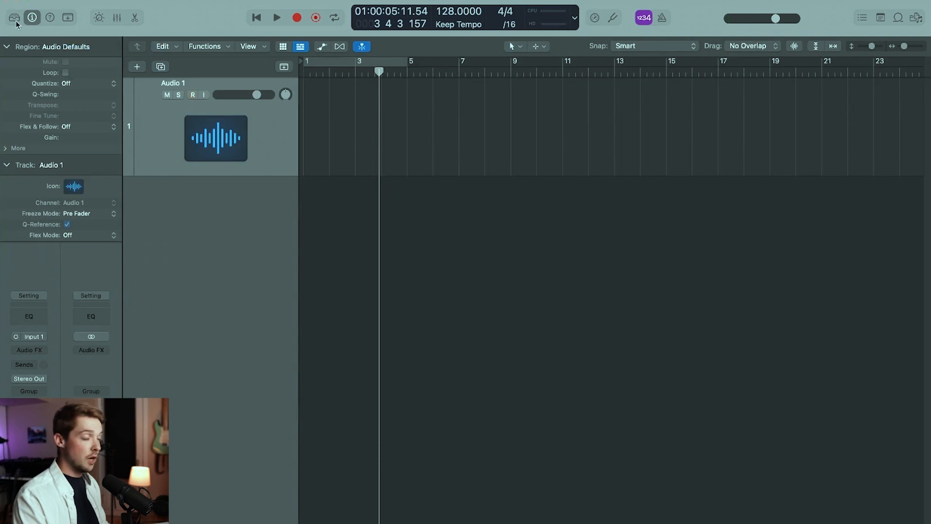
left_click(15, 20)
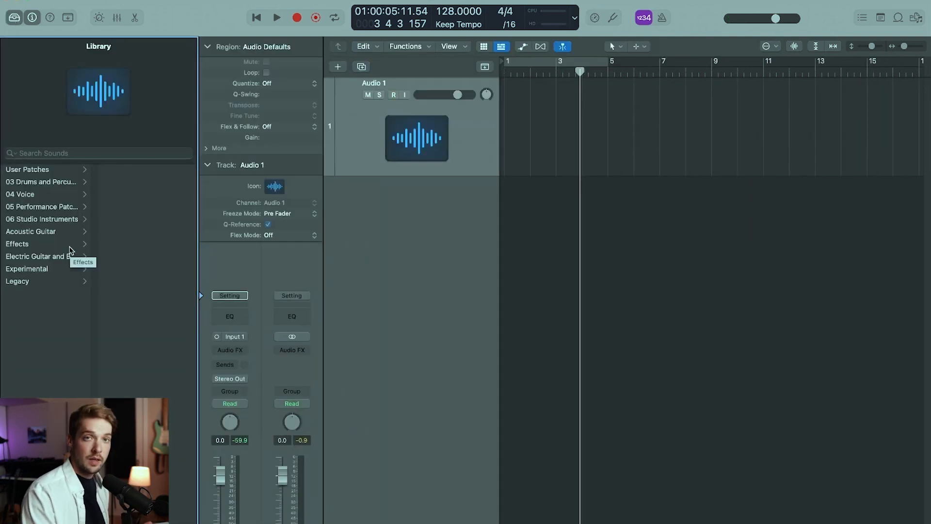
Browse the Library categories for the audio track, including drums, performance patches, acoustic and electric guitar, and studio instruments.
left_click(58, 183)
left_click(52, 206)
left_click(48, 231)
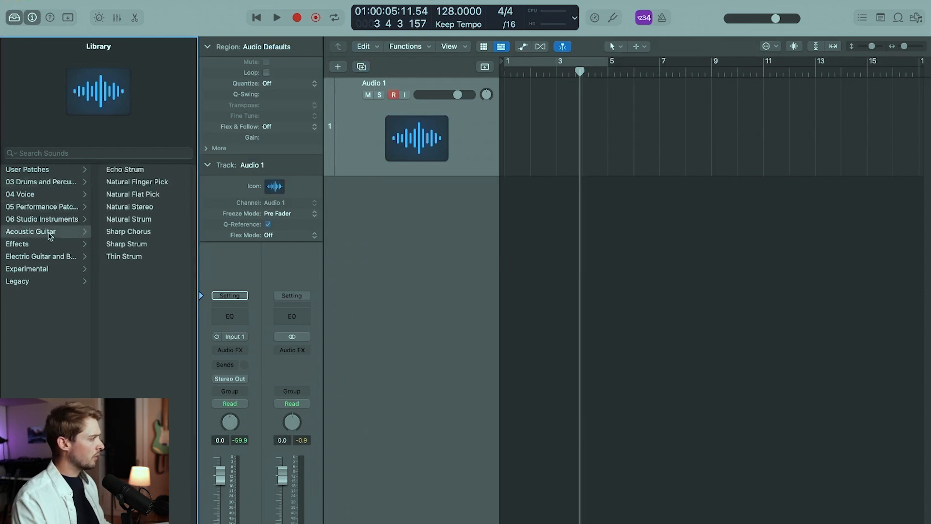
left_click(45, 258)
left_click(51, 232)
left_click(49, 218)
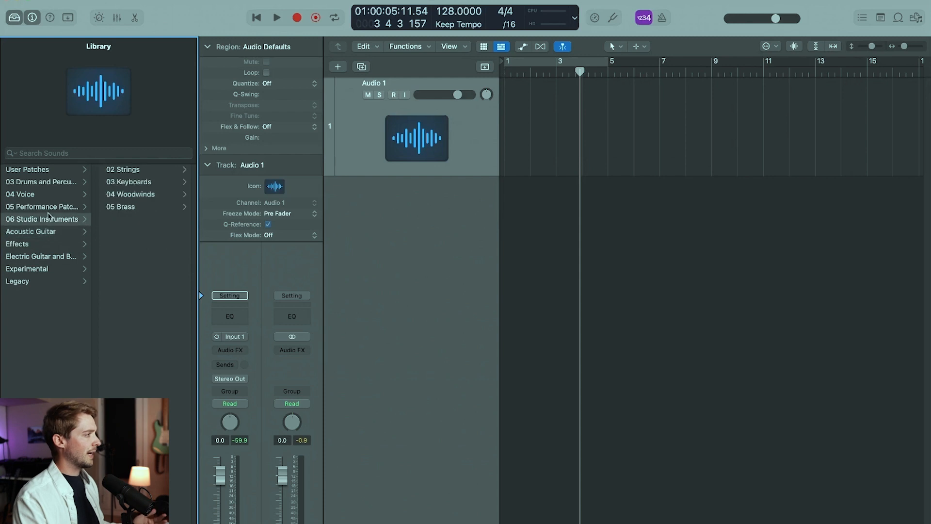
left_click(605, 231)
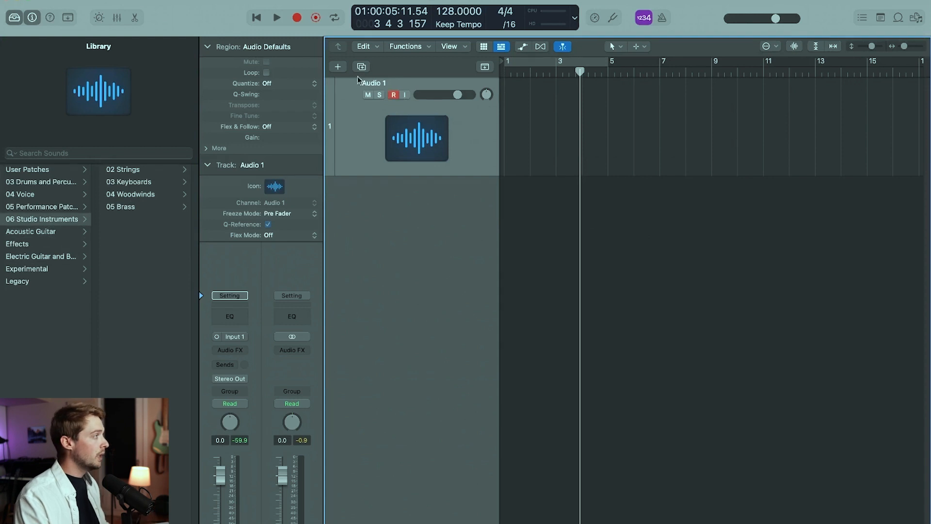
Add one software instrument track with the default patch and Output 1 + 2.
left_click(338, 67)
left_click(344, 183)
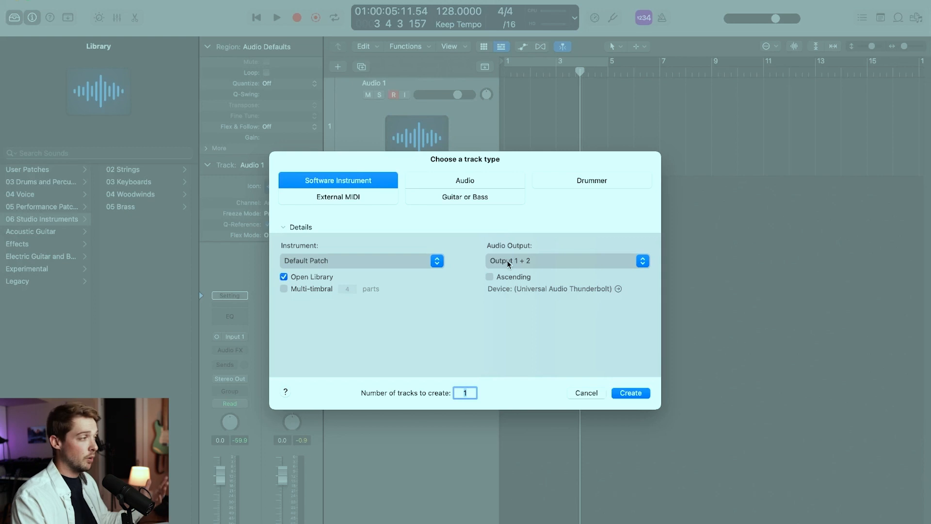
left_click(637, 394)
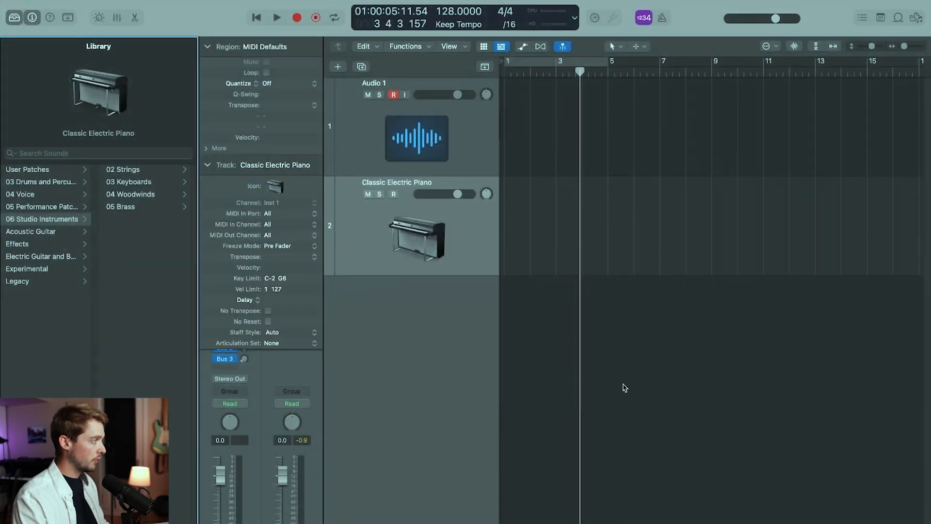
Look at the Voice patches for the audio track, and load Steinway Grand Piano on the software instrument track.
left_click(53, 195)
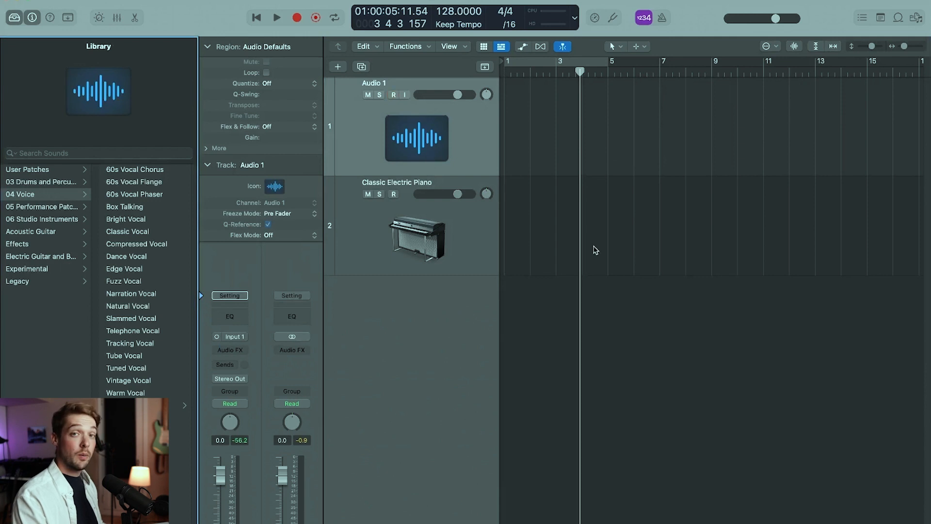
left_click(488, 248)
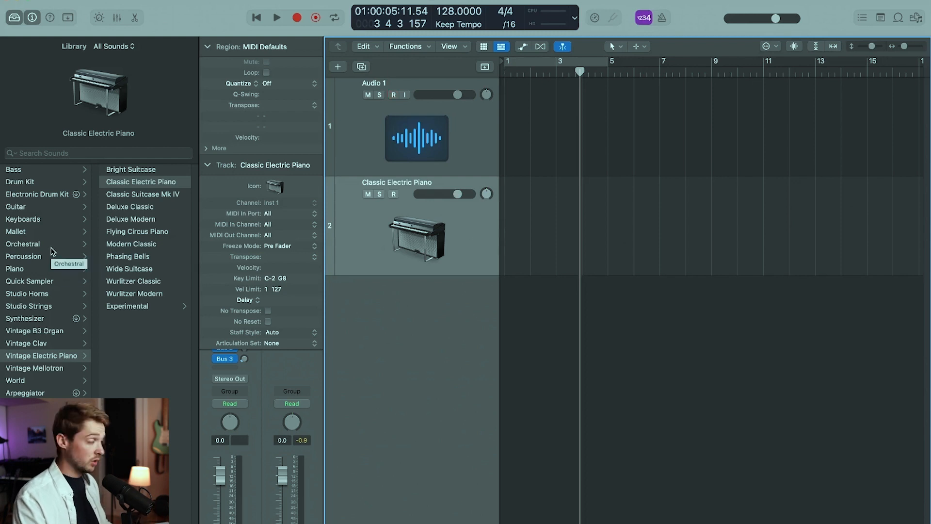
left_click(27, 271)
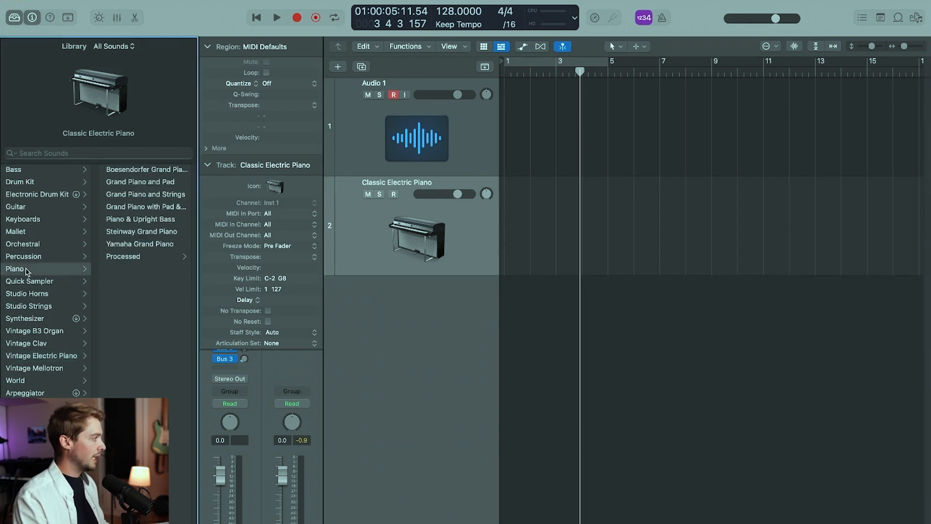
left_click(156, 237)
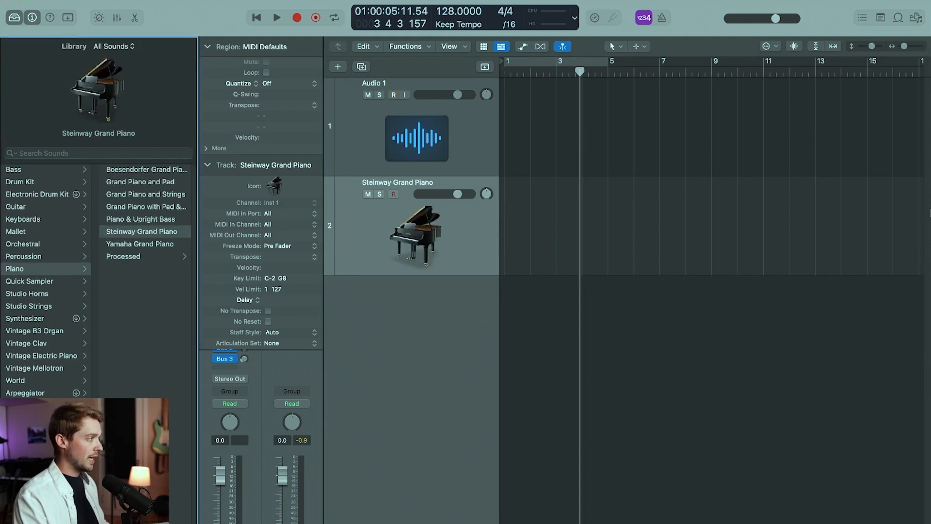
left_click(662, 221)
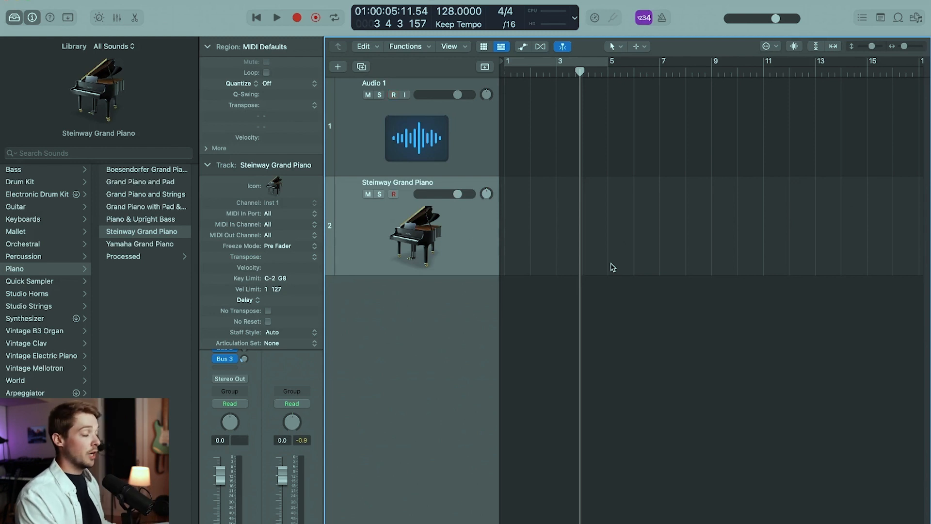
Open the Musical Typing keyboard for the Steinway Grand Piano track and move it clear of the track headers.
key("super+k")
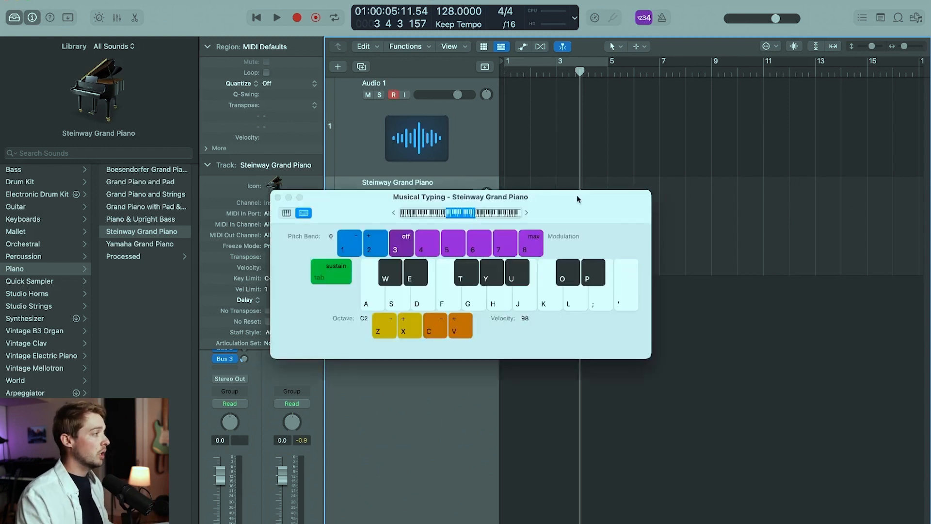
left_click_drag(577, 199, 647, 160)
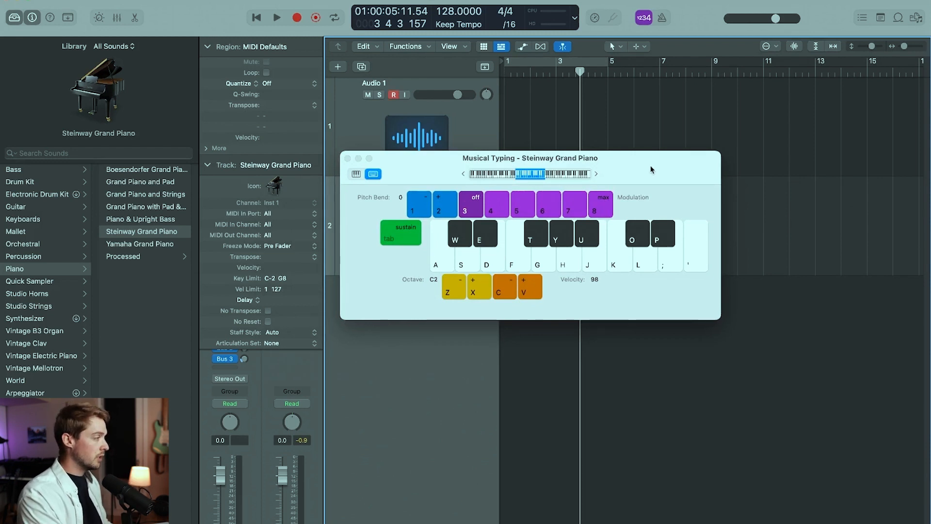
left_click_drag(651, 170, 742, 343)
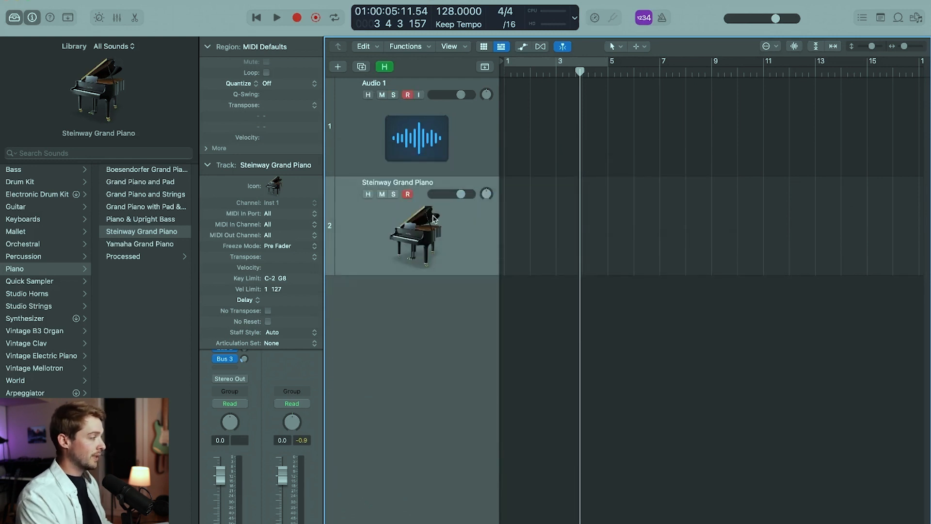
key("super+k")
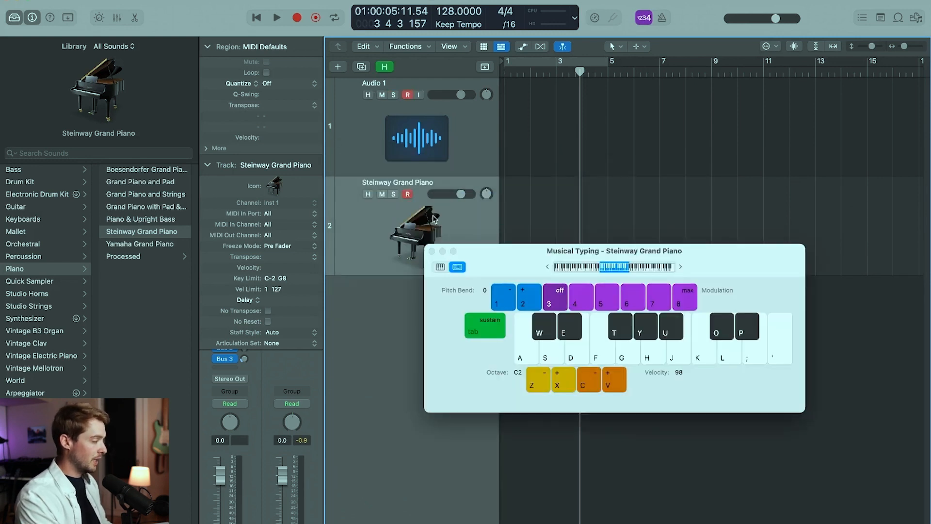
Play the notes D, H, J, K, J, H, J, H, D on the Steinway Grand Piano track through Musical Typing.
key("d")
key("h")
key("j")
key("k")
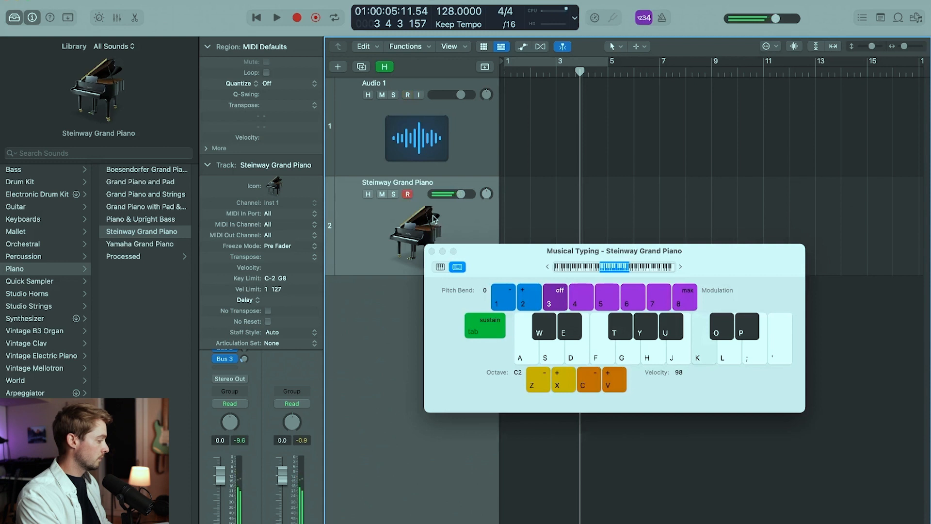
key("j")
key("h")
key("j")
key("h")
key("d")
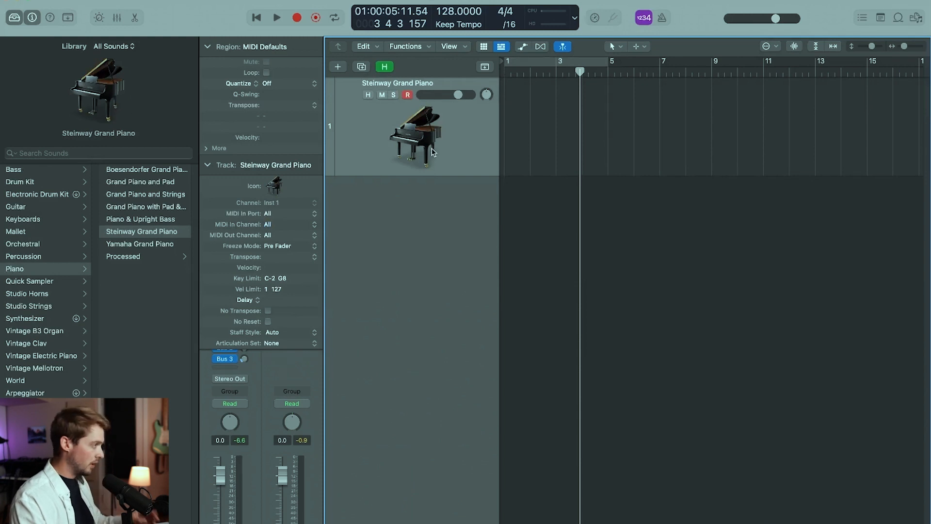
Switch the metronome click on and off again, leaving the count-in turned off as well.
left_click(664, 20)
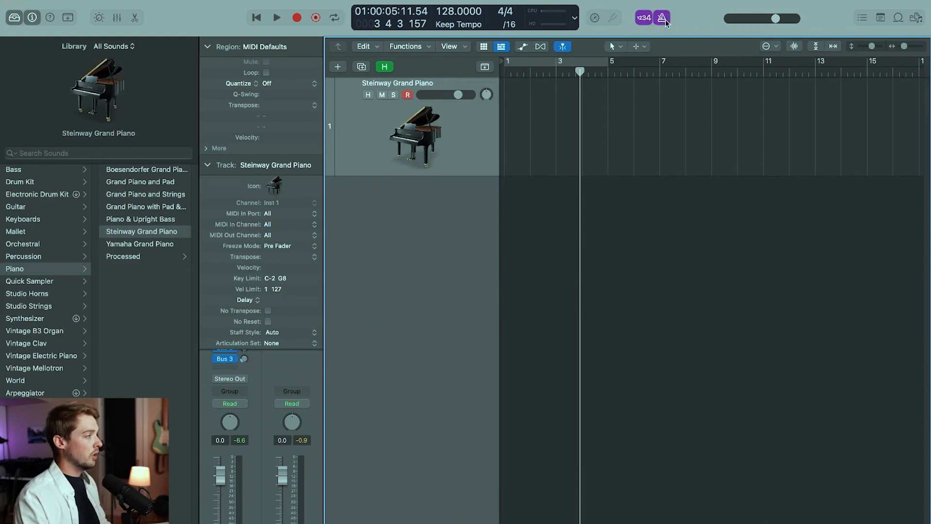
left_click(664, 20)
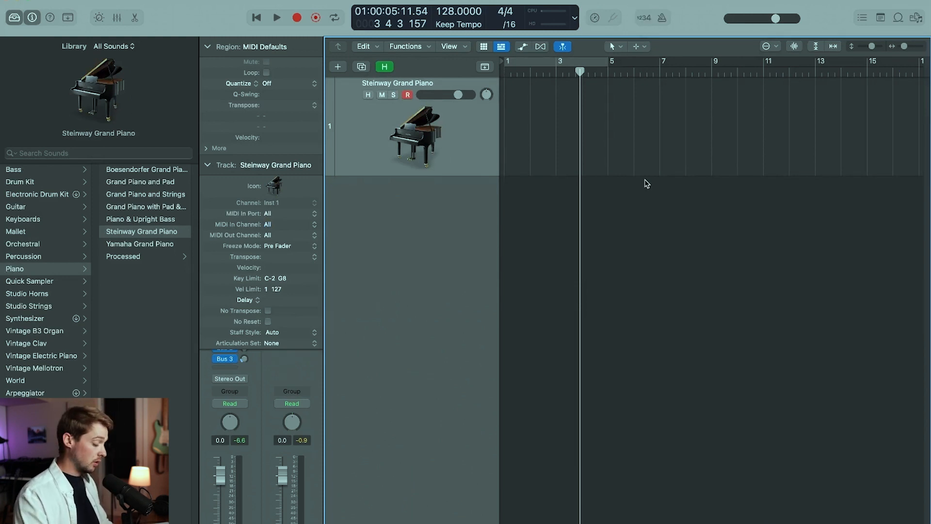
Hide and restore the Inspector, and do the same with the Library.
left_click(32, 18)
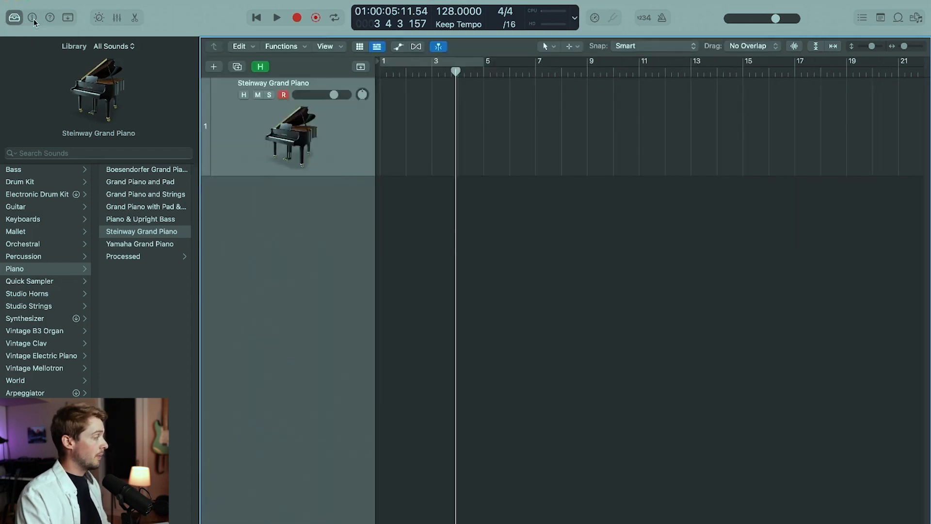
left_click(33, 18)
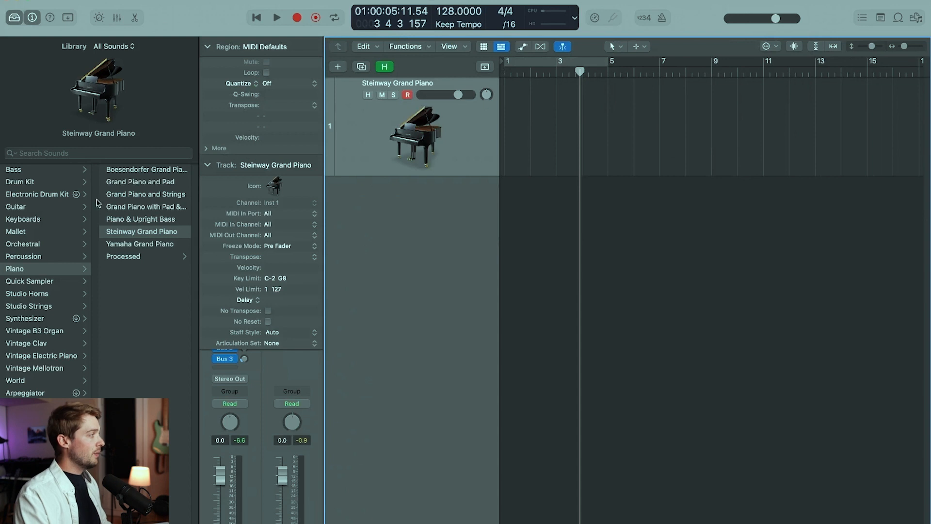
left_click(15, 18)
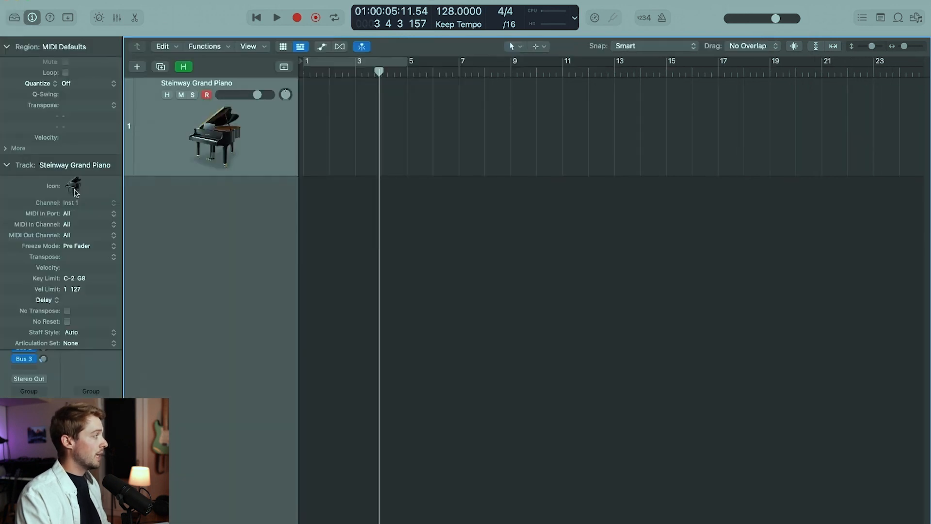
left_click(15, 18)
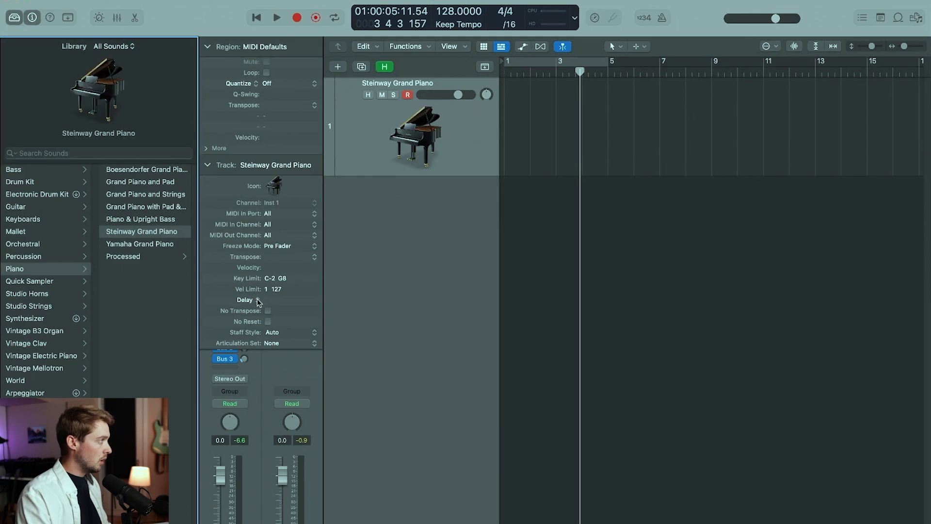
Collapse the Region and Track sections of the Inspector to expose the full channel strips.
left_click(208, 47)
left_click(207, 68)
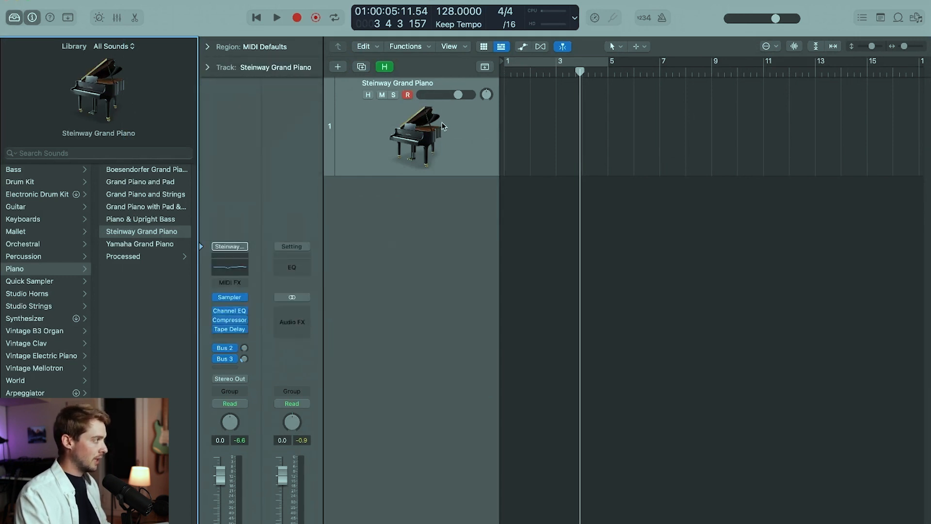
Open the Mixer, try the Steinway Grand Piano volume fader and reset it to 0.0, and close the Mixer.
key("x")
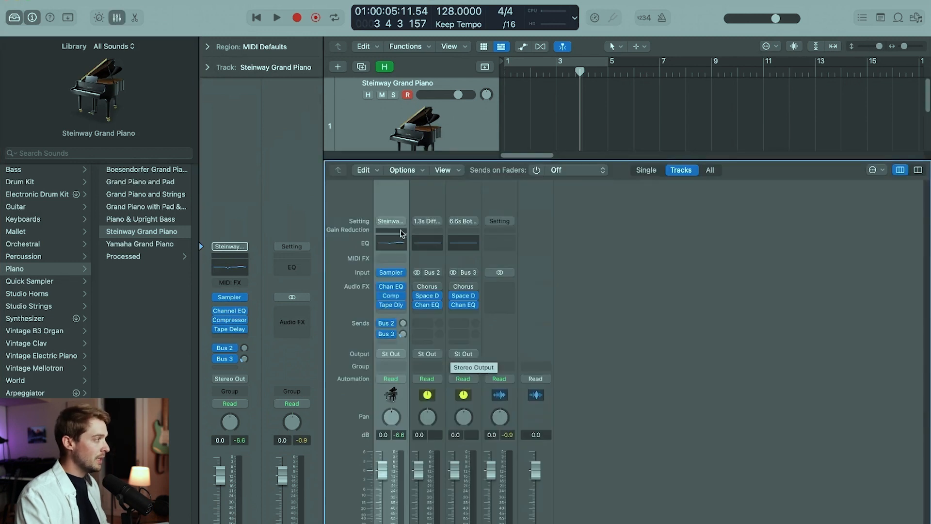
mouse_move(221, 473)
left_mouse_down()
mouse_move(221, 502)
mouse_move(221, 481)
left_mouse_up()
left_click(222, 485, "alt")
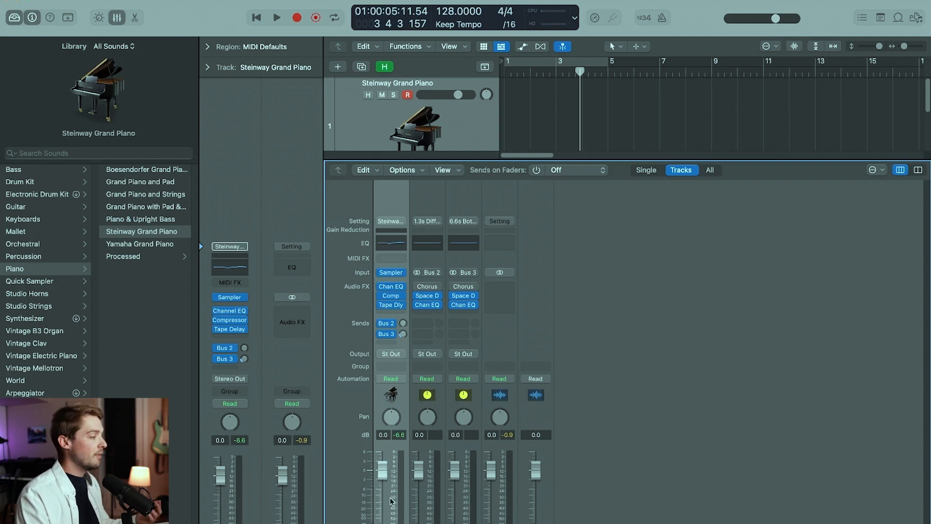
key("x")
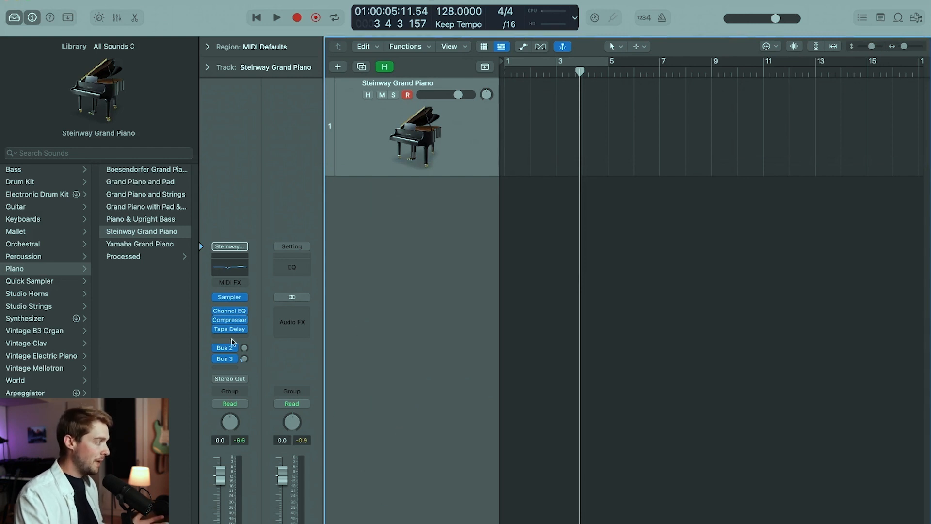
key("x")
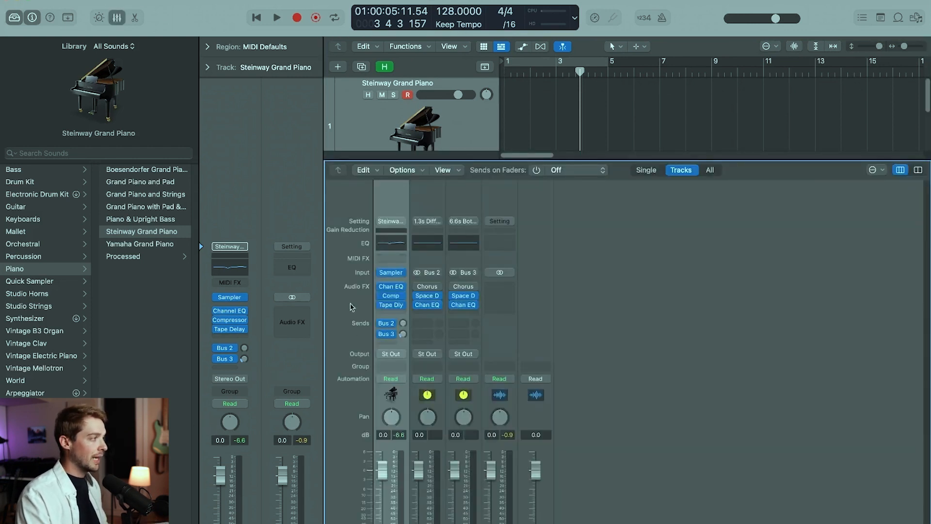
key("x")
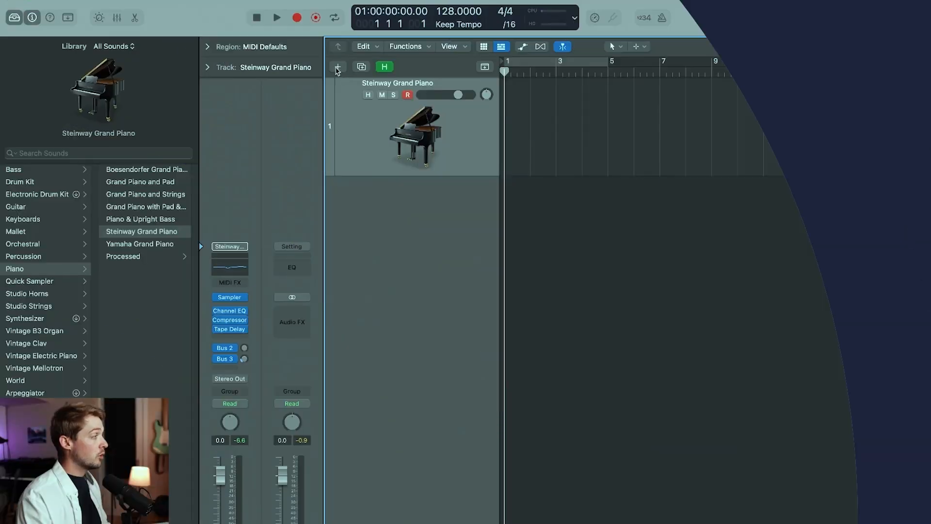
Add a software instrument track and load the Analog Dream electronic drum kit, trying Analog Blaze and Analog Bliss first.
left_click(337, 68)
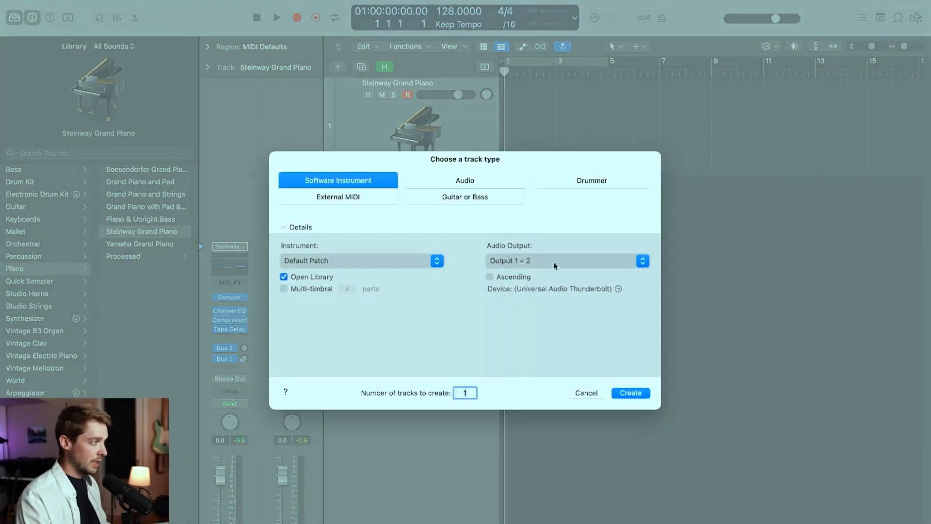
left_click(631, 393)
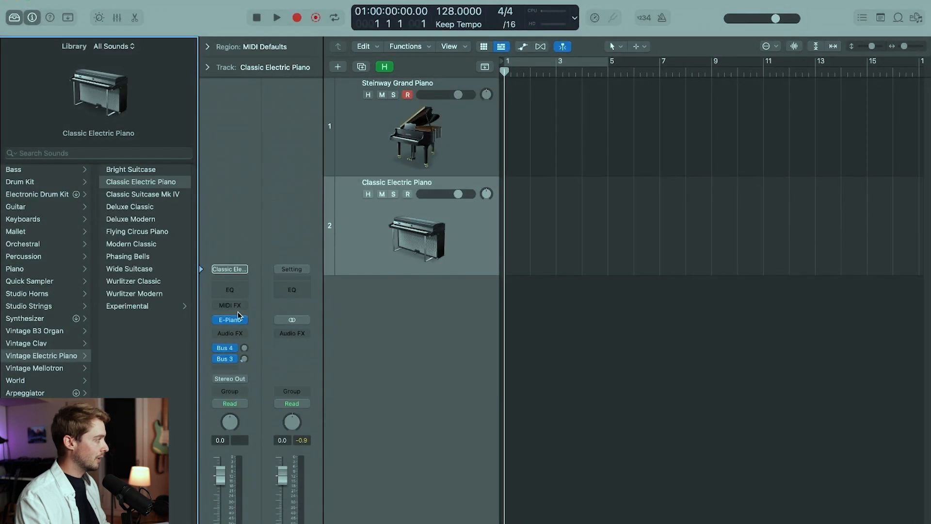
left_click(41, 195)
scroll(129, 339, "down", 5)
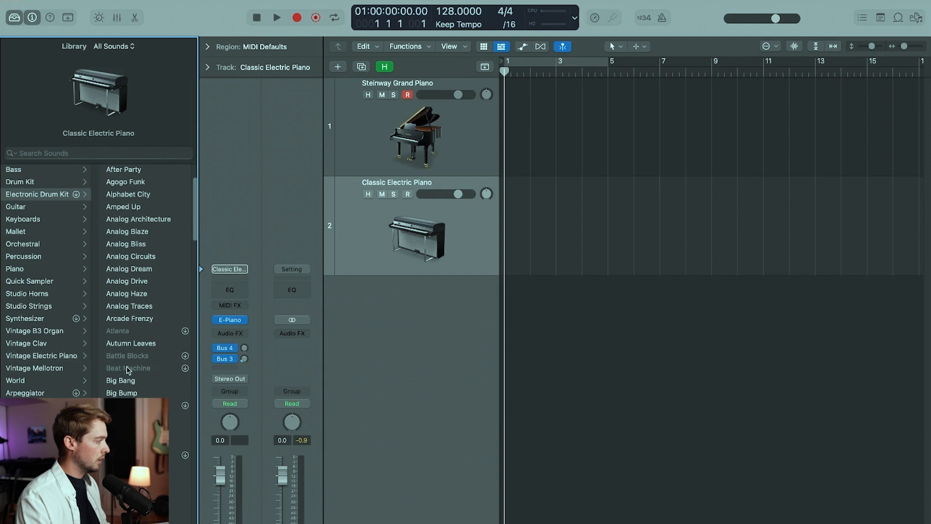
left_click(142, 195)
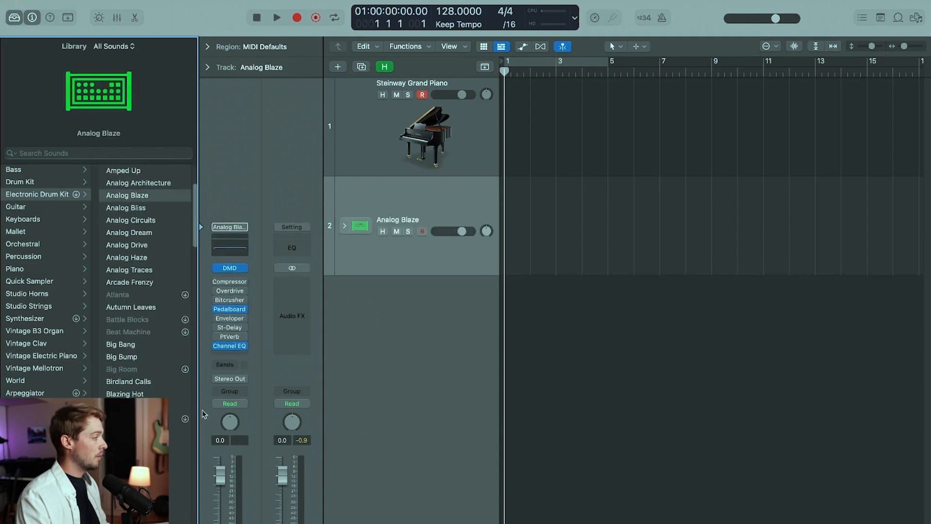
key("Down")
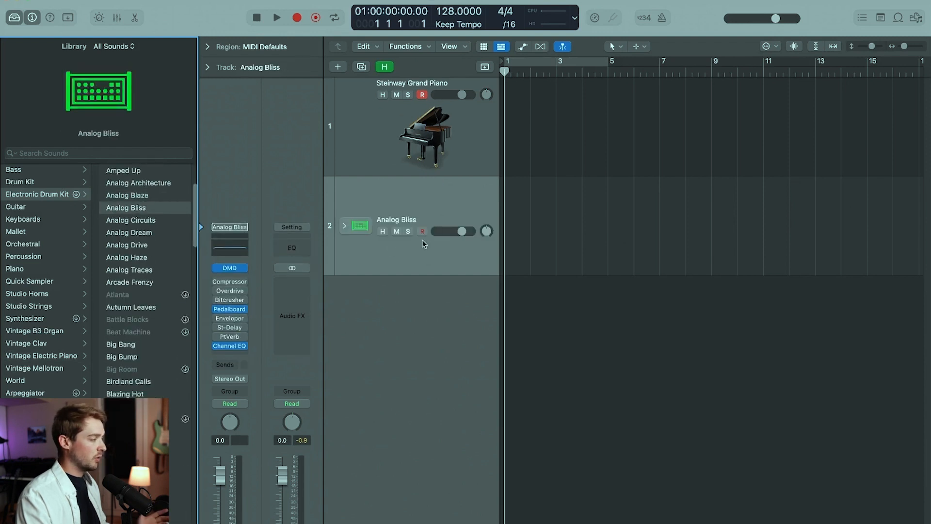
left_click(150, 235)
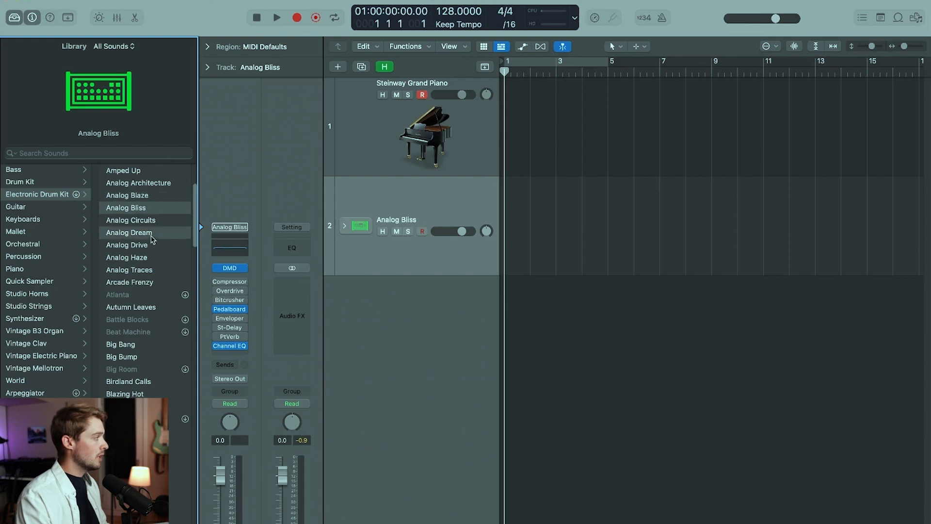
Expand the Analog Dream track stack and reduce the track height until all of its drum tracks fit in view.
left_click(345, 228)
scroll(391, 317, "down", 5)
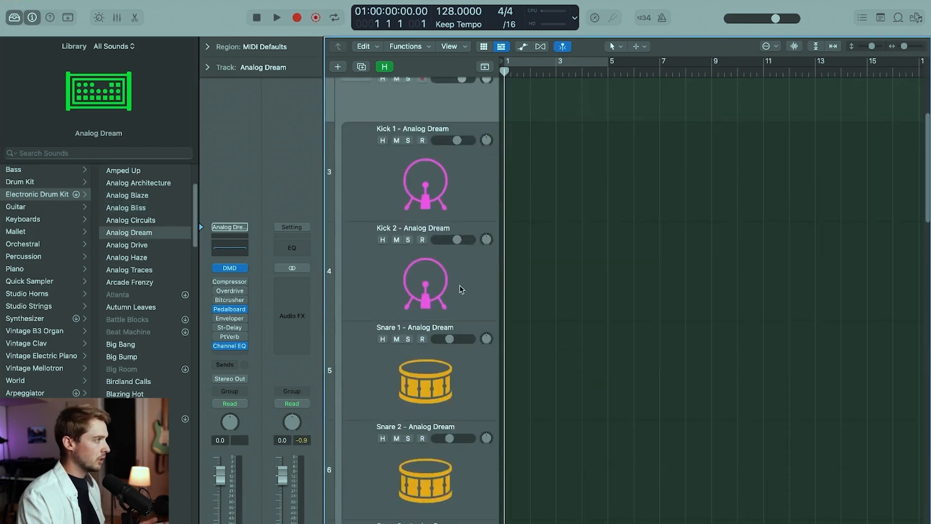
mouse_move(874, 48)
left_mouse_down()
mouse_move(906, 48)
mouse_move(864, 49)
left_mouse_up()
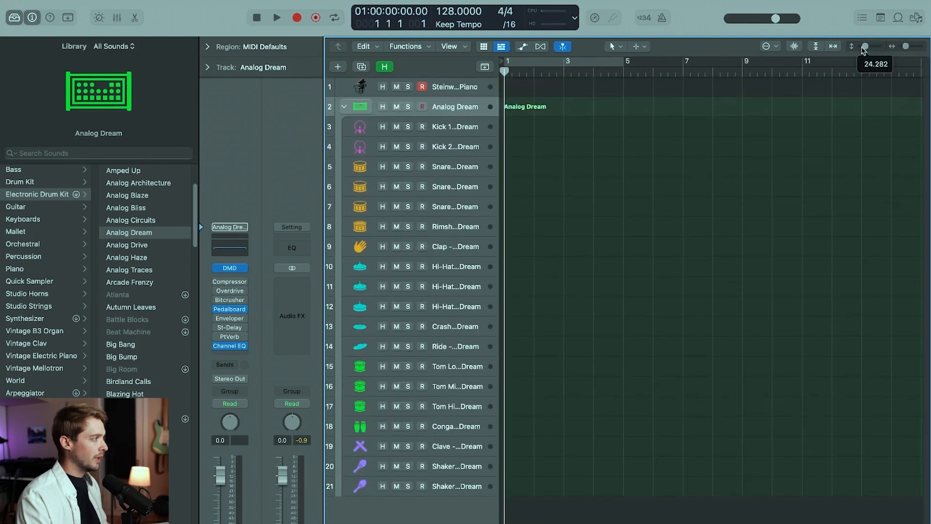
Examine the Kick 1, Snare 1, Clap and Tom Mid subtracks, and reselect the main Analog Dream track.
left_click(459, 129)
left_click(454, 167)
left_click(448, 248)
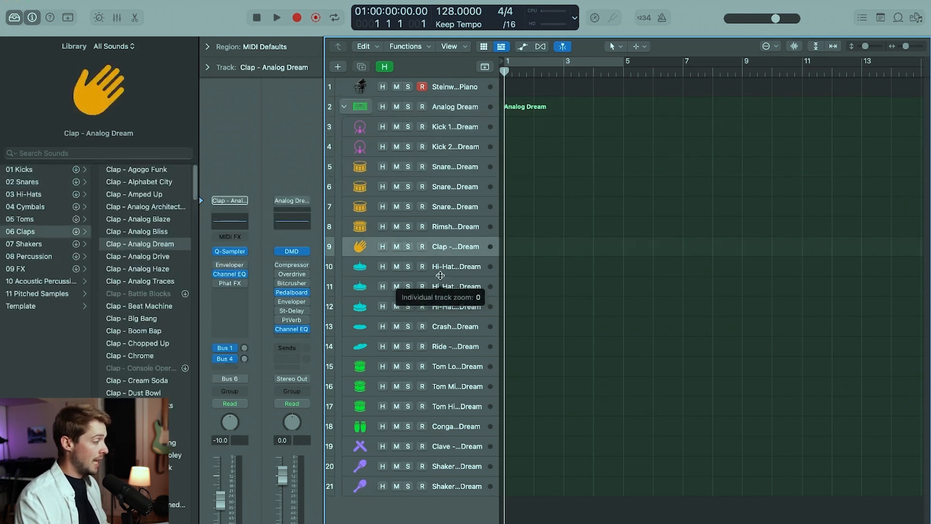
left_click(454, 387)
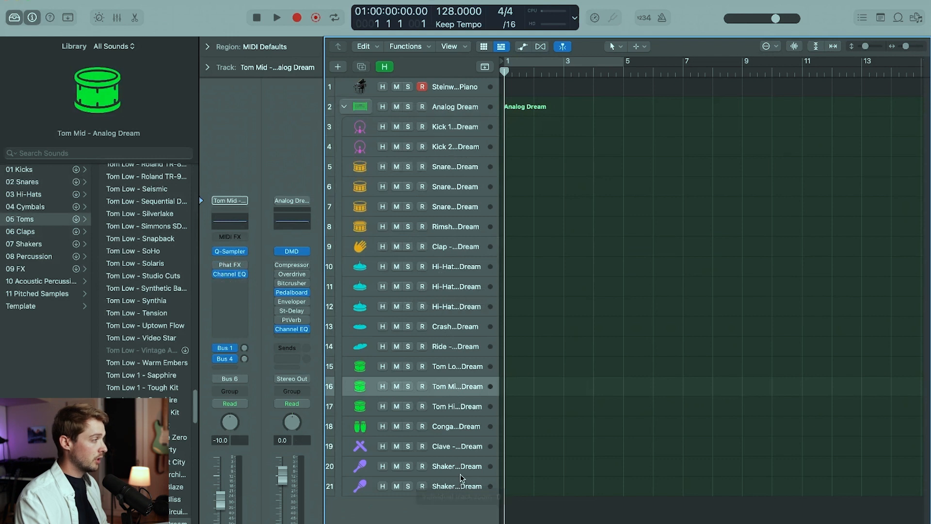
left_click(498, 104)
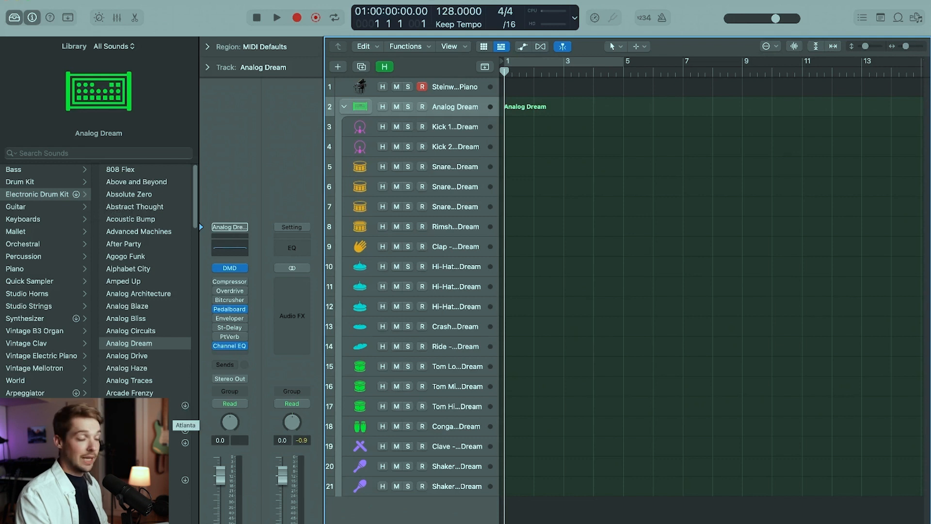
Download the Atlanta electronic drum kit, continuing the installation without a power source.
left_click(185, 407)
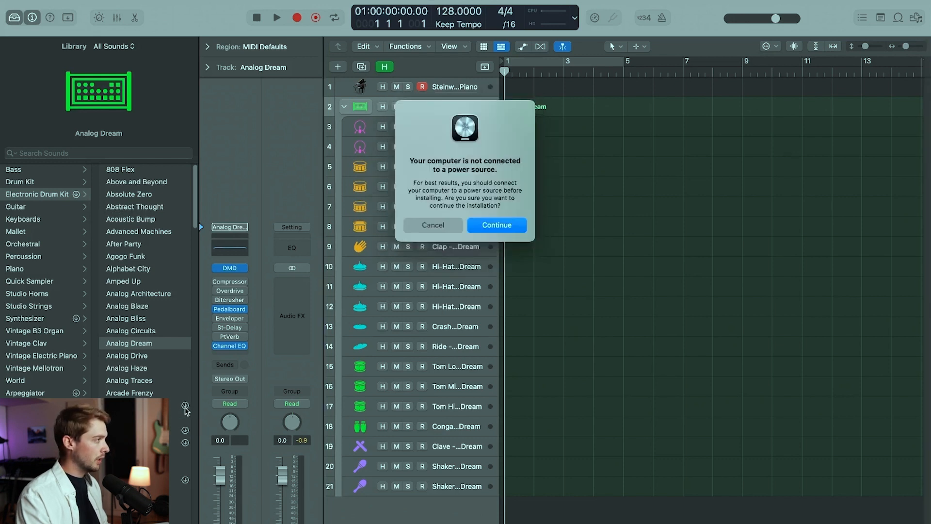
left_click(497, 225)
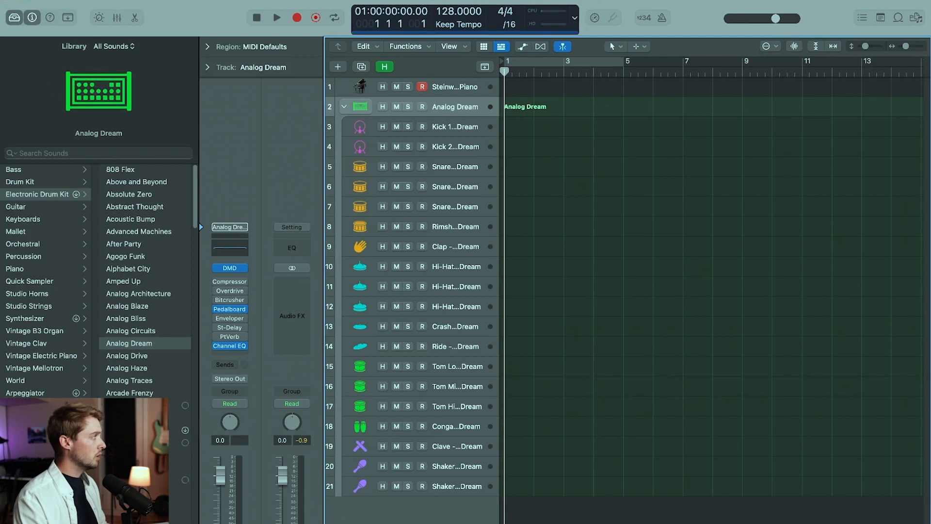
Look at the Sound Library download options and close them without choosing one.
left_click(45, 1)
mouse_move(70, 59)
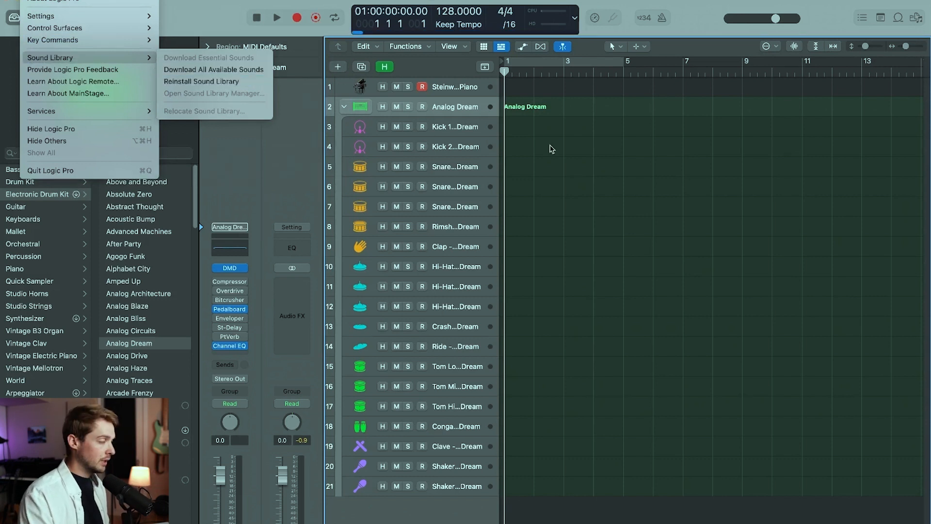
left_click(605, 221)
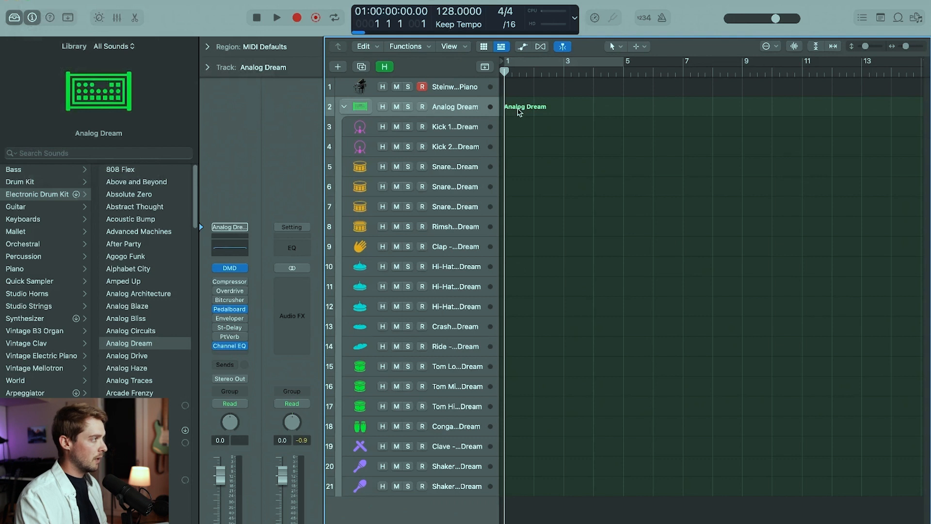
Collapse the Analog Dream stack, enlarge the tracks, and create a pattern region on the drum track starting at bar 2.
left_click(344, 107)
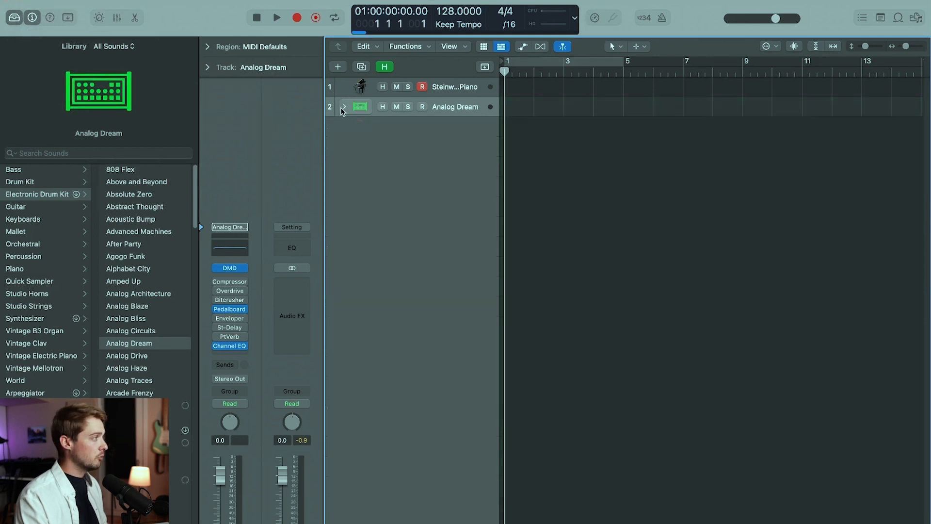
left_click_drag(867, 51, 874, 50)
right_click(537, 270)
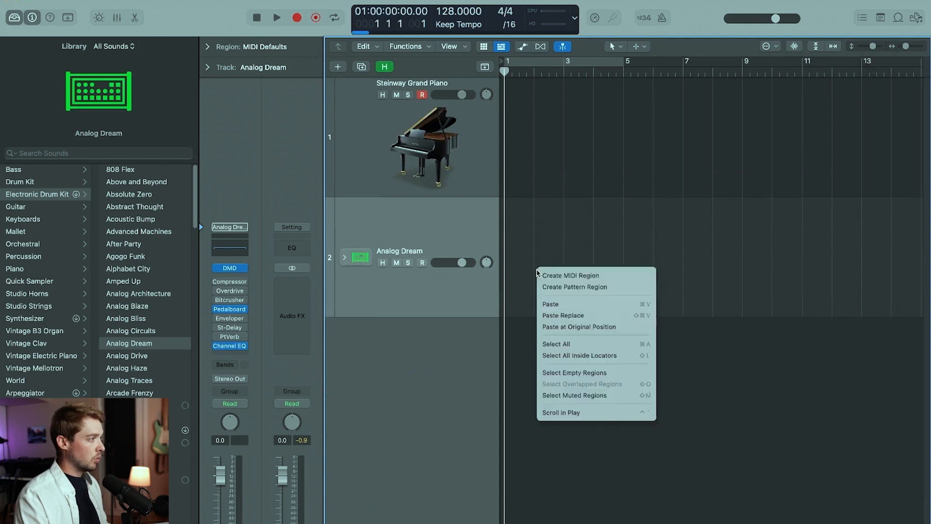
left_click(555, 291)
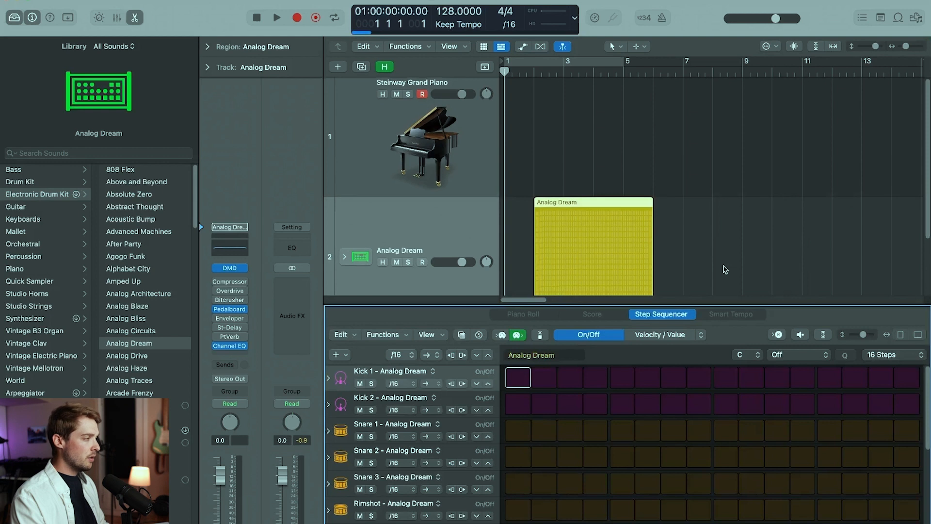
scroll(724, 268, "down", 3)
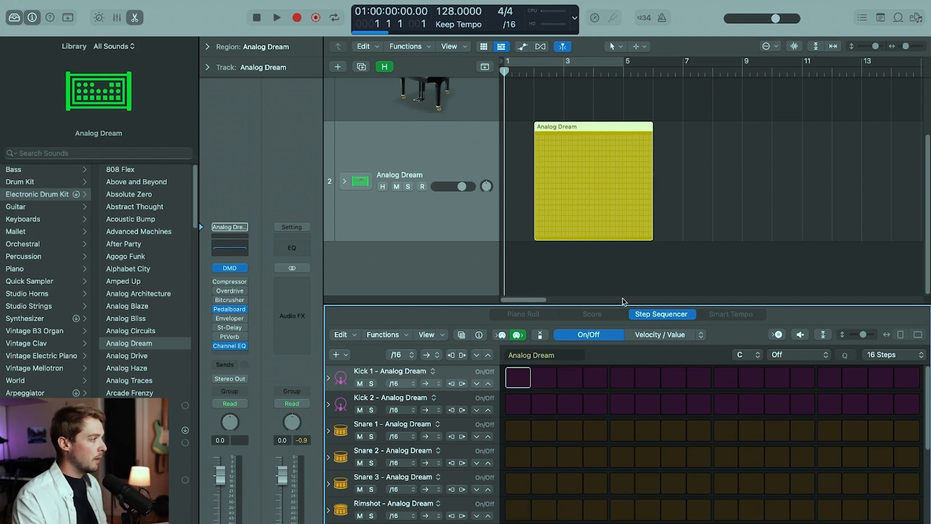
Place the playhead at bar 2 and set an active cycle range from bar 2 to bar 6 over the pattern region.
left_click(532, 65)
left_click(533, 65)
left_click_drag(536, 64, 649, 71)
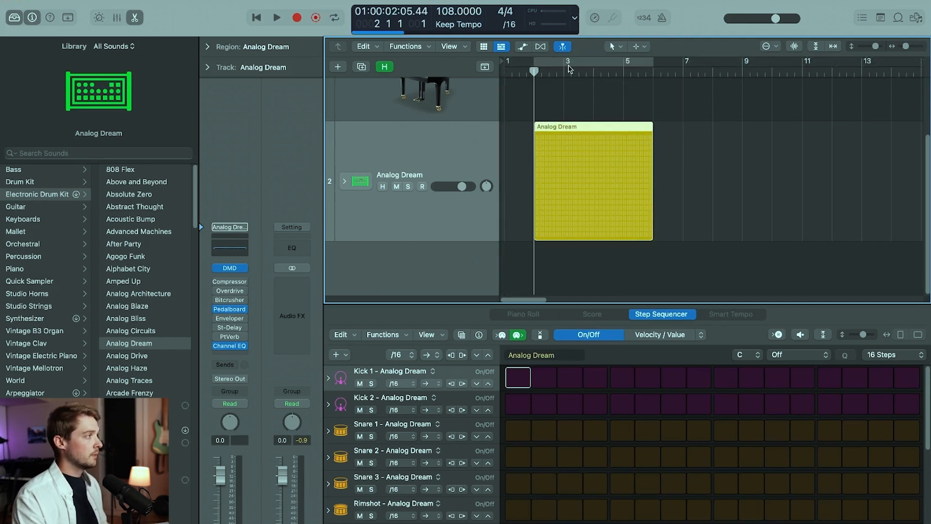
left_click(581, 76)
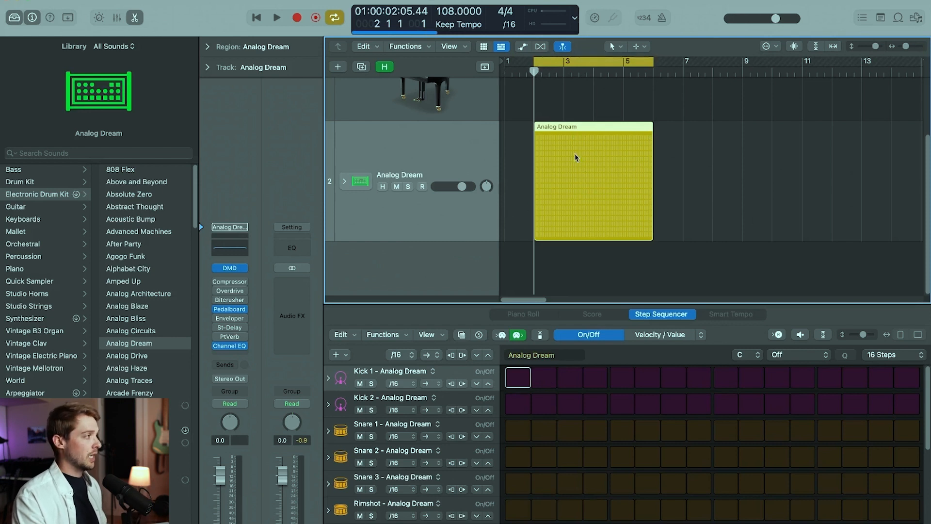
Switch the cycle range off and back on over bars 2 to 6.
left_click(566, 67)
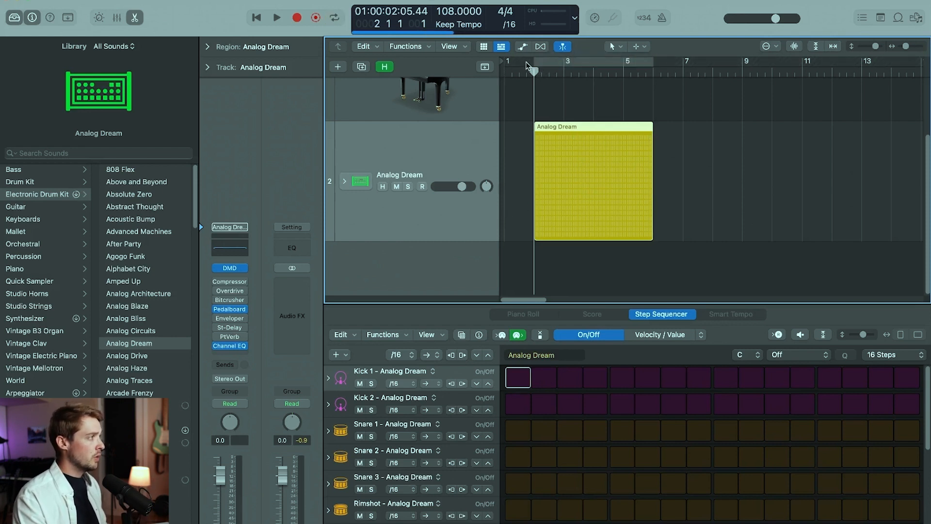
left_click_drag(537, 66, 644, 63)
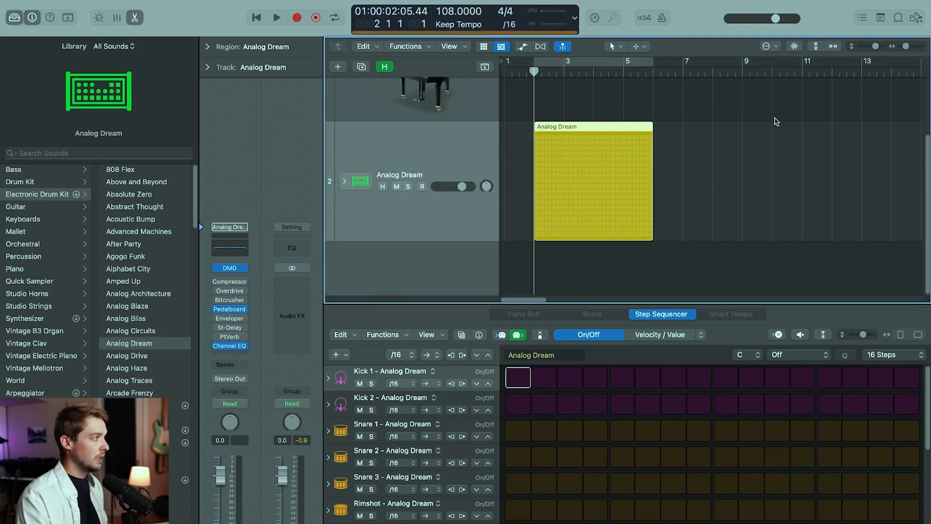
key("c")
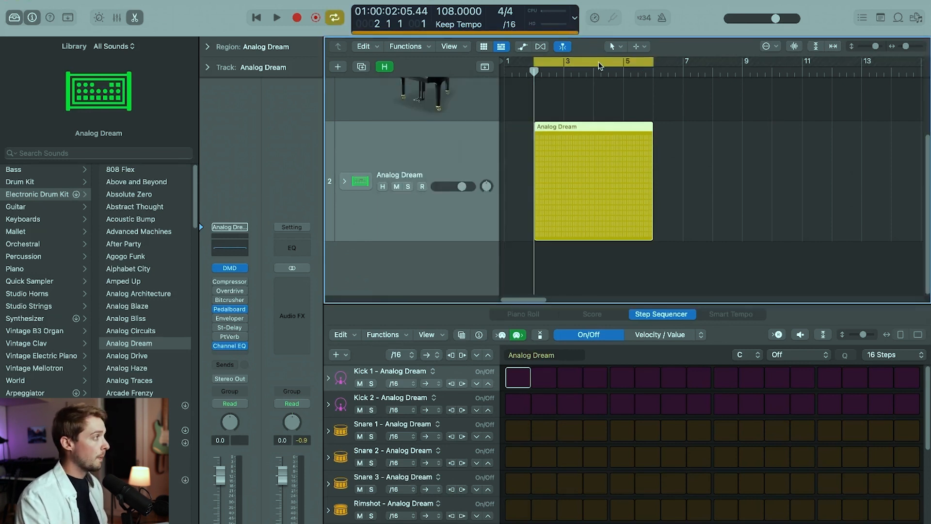
left_click(337, 22)
left_click(334, 21)
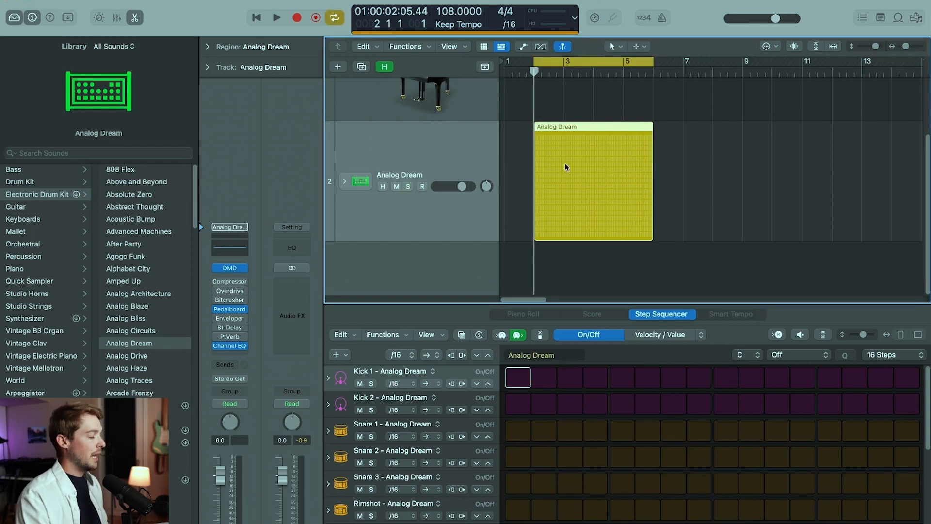
Enable the metronome and play the empty pattern region in short bursts to follow the 16 steps against the beat.
key("space")
left_click(662, 18)
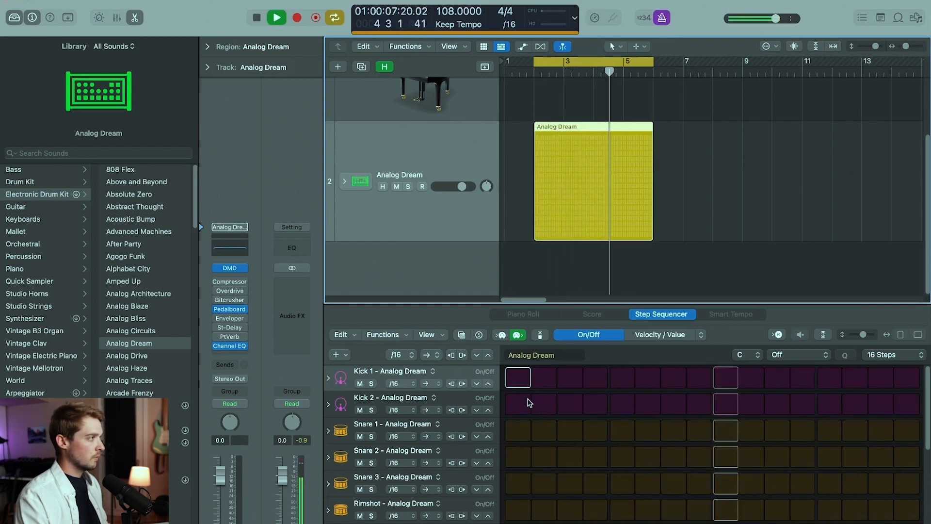
key("space")
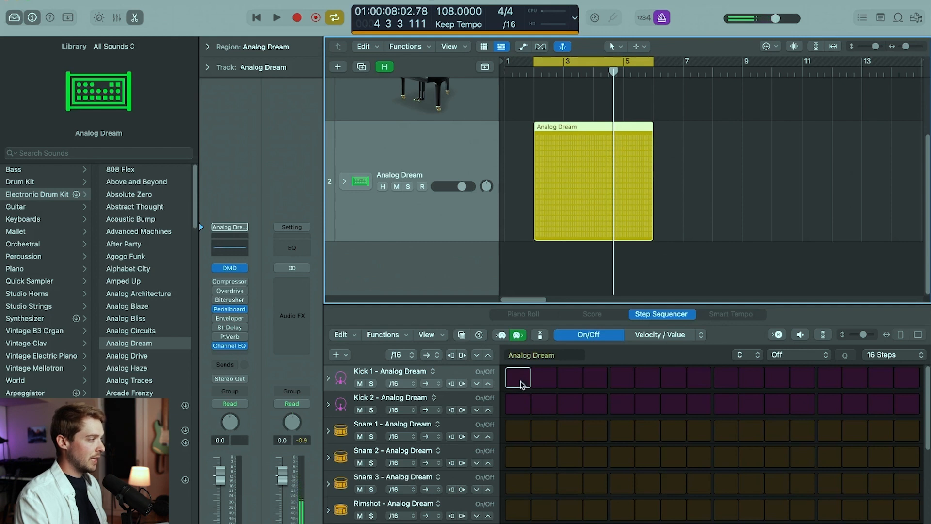
key("space")
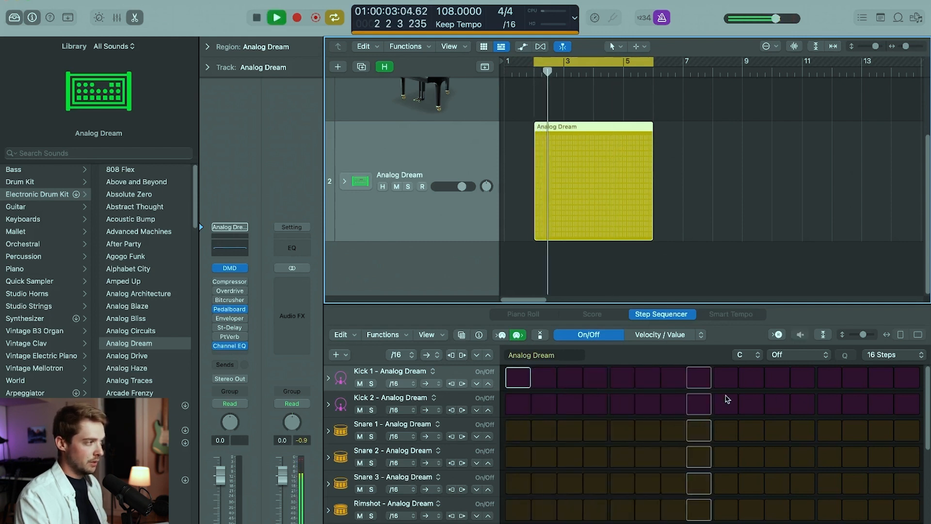
key("space")
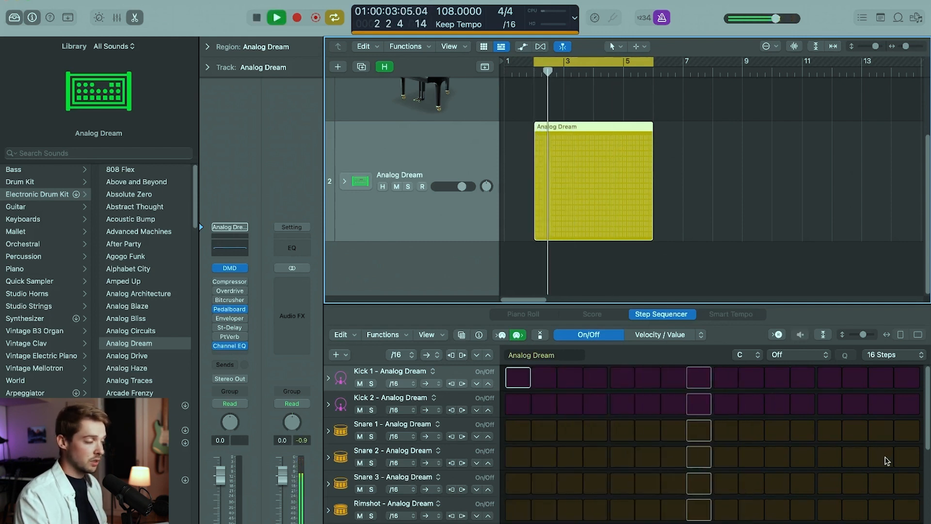
key("space")
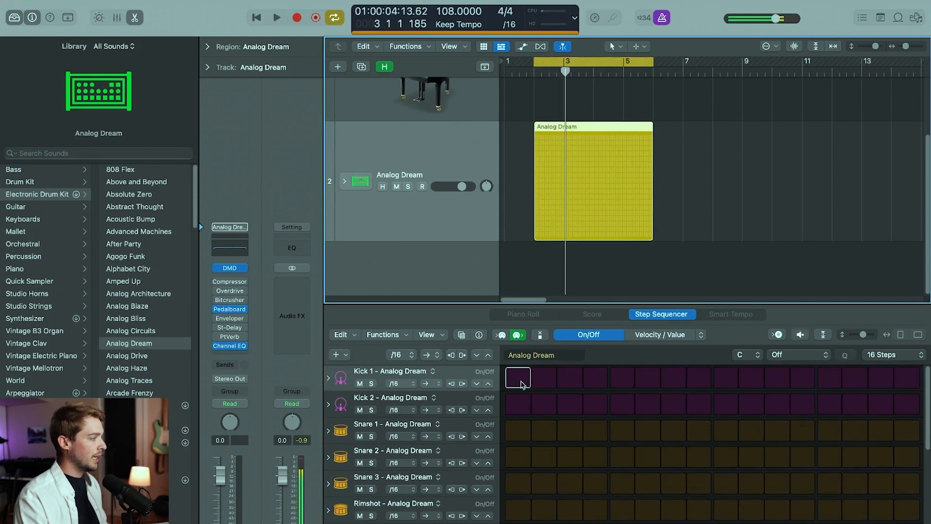
Program Kick 1 hits on steps 1 and 9 and Snare 1 hits on steps 5 and 13.
left_click(518, 378)
left_click(620, 431)
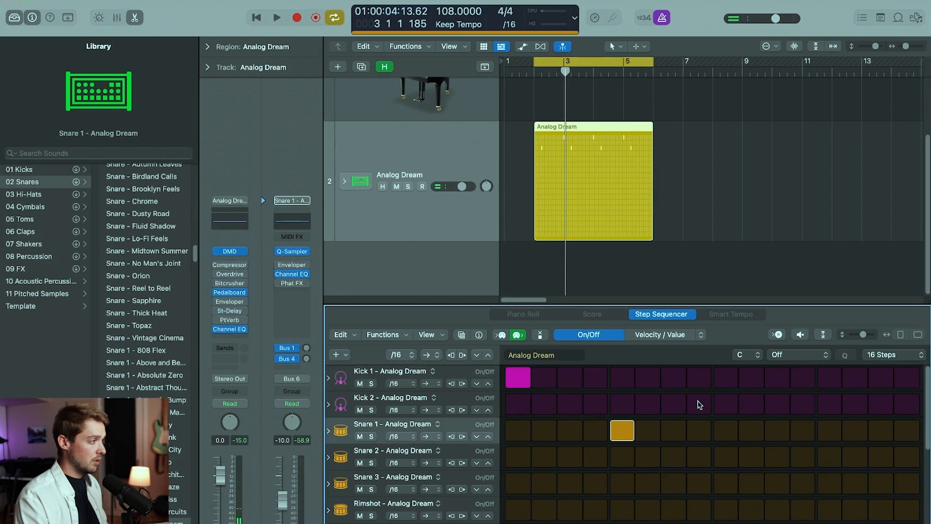
left_click(720, 380)
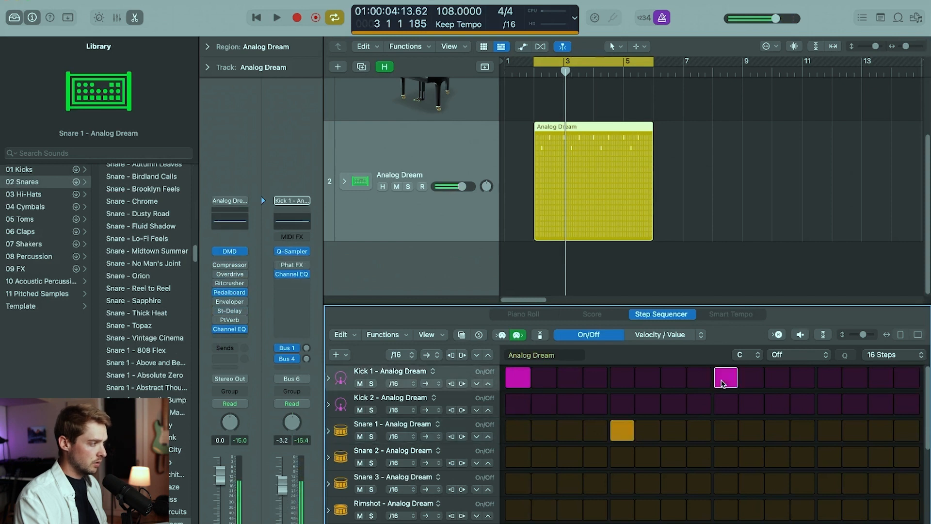
left_click(838, 436)
Play back the kick and snare pattern and turn the metronome off.
key("space")
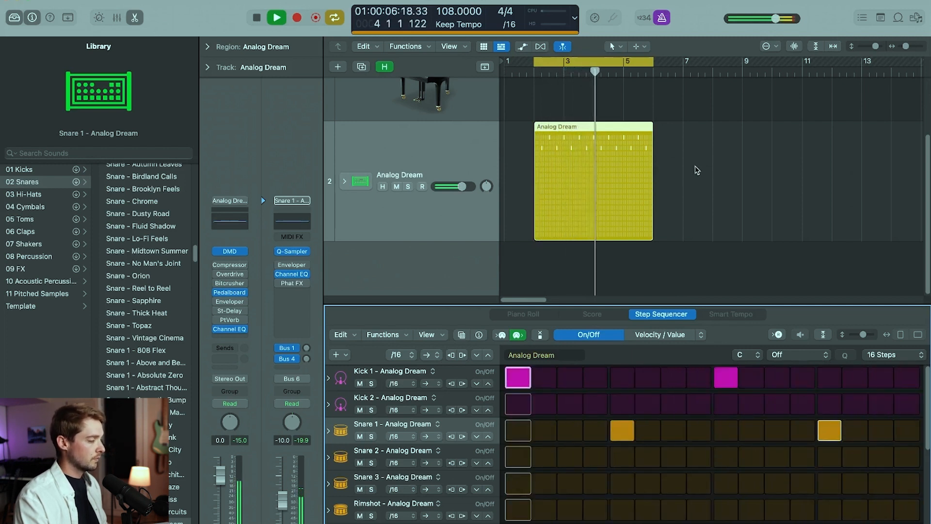
key("space")
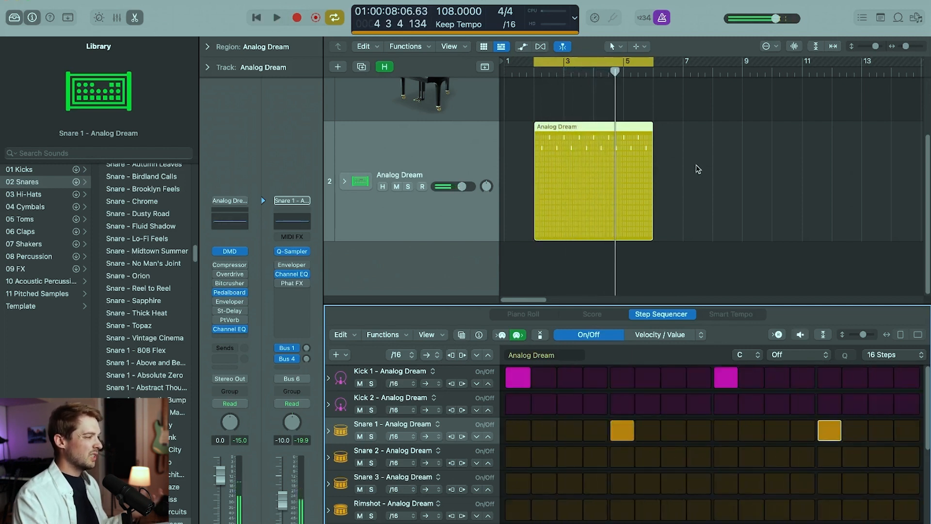
key("space")
left_click(658, 20)
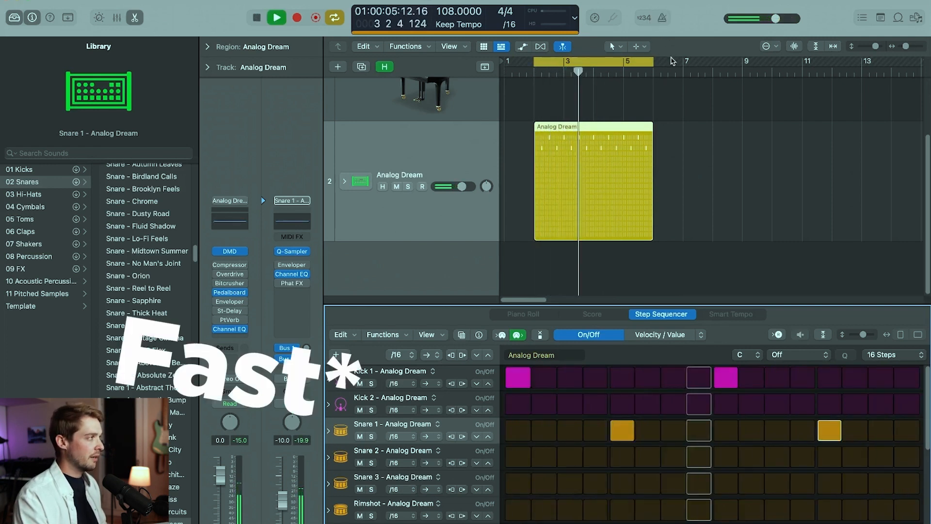
key("space")
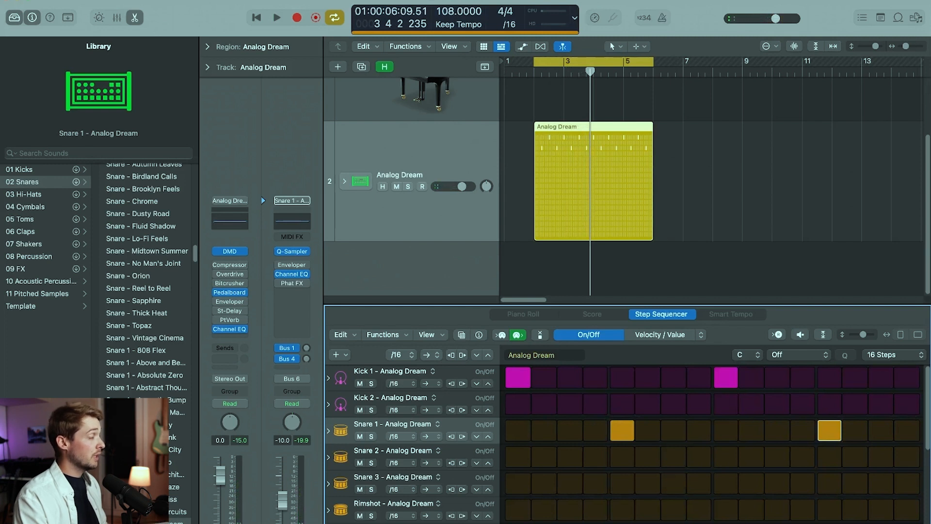
Set the project tempo to 94 BPM and play the looping kick and snare pattern at the new speed.
left_click_drag(448, 11, 451, 46)
key("space")
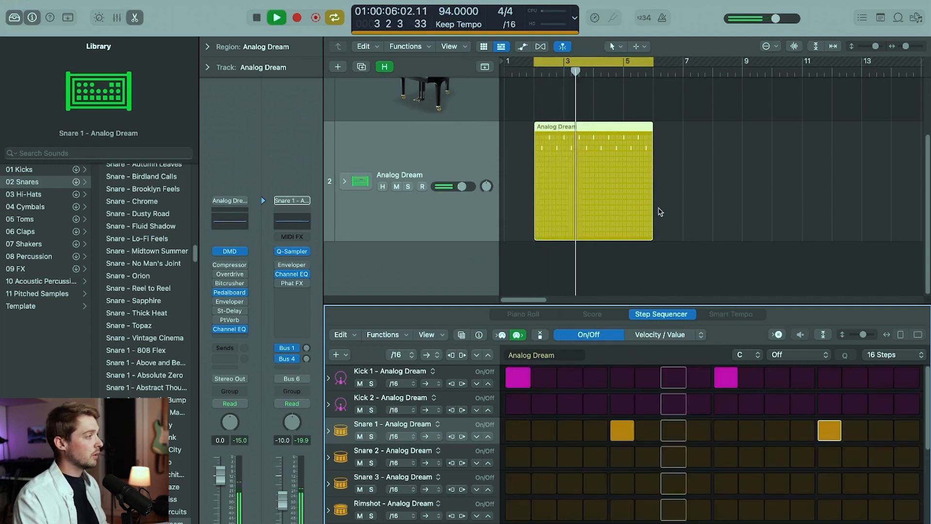
key("space")
left_click(661, 163)
left_click(629, 173)
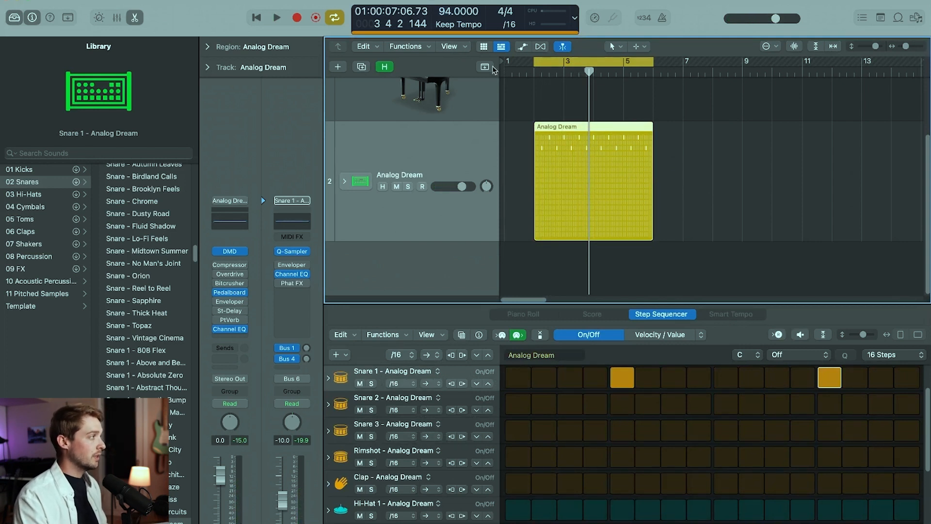
key("space")
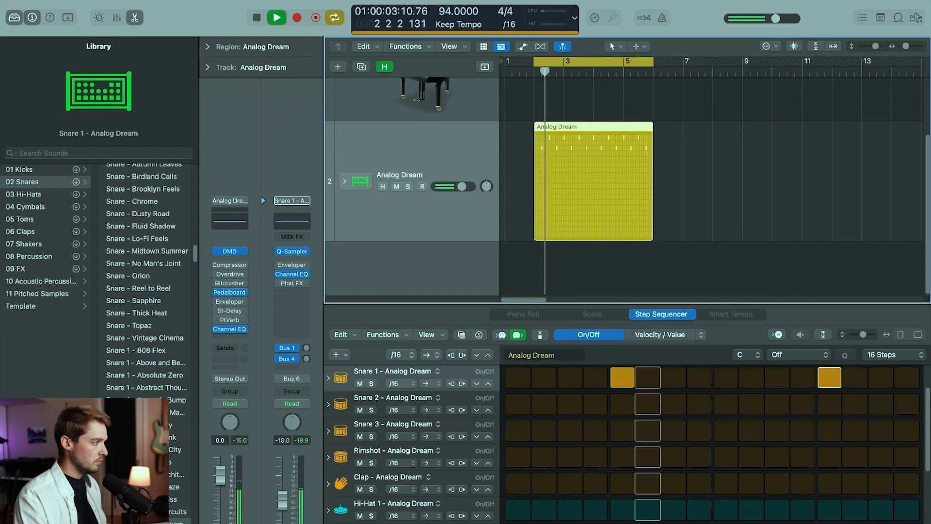
scroll(713, 436, "up", 2)
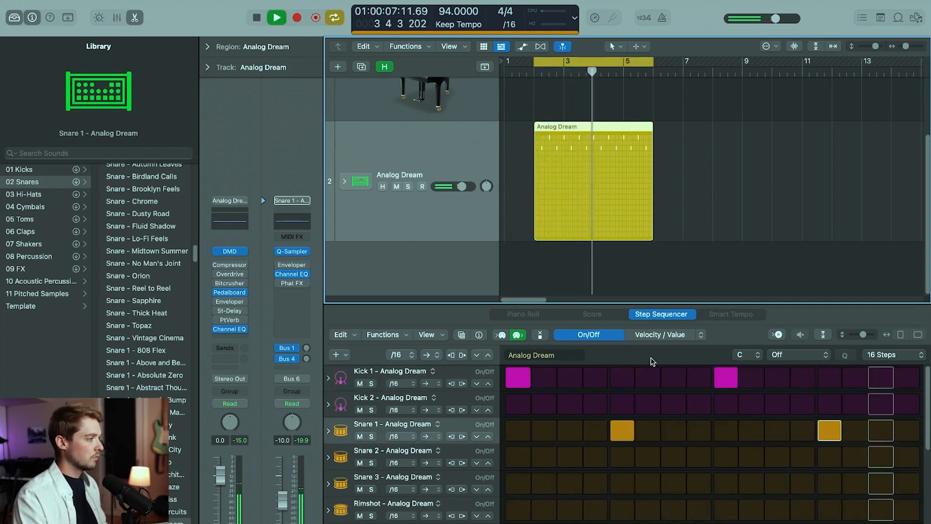
key("space")
Add a Snare 1 hit on step 6 and remove it again.
double_click(649, 431)
scroll(633, 458, "down", 1)
scroll(631, 459, "down", 1)
scroll(629, 459, "up", 2)
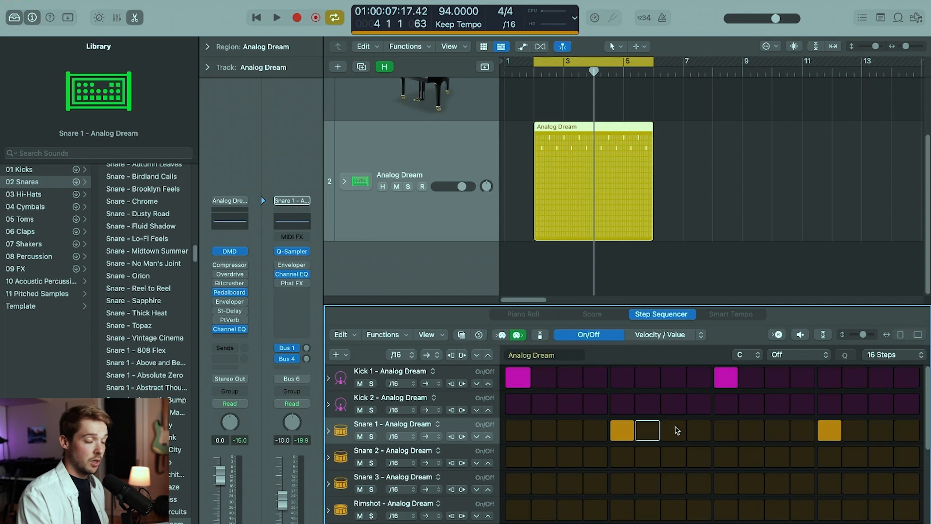
Program Hi-Hat 1 hits on every odd-numbered step from 1 to 15.
scroll(677, 430, "down", 2)
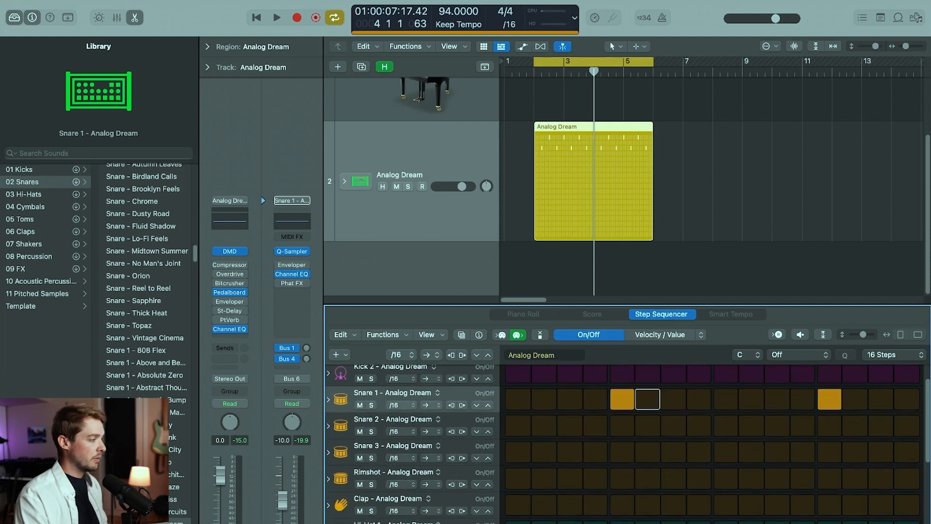
left_click(518, 523)
left_click(570, 523)
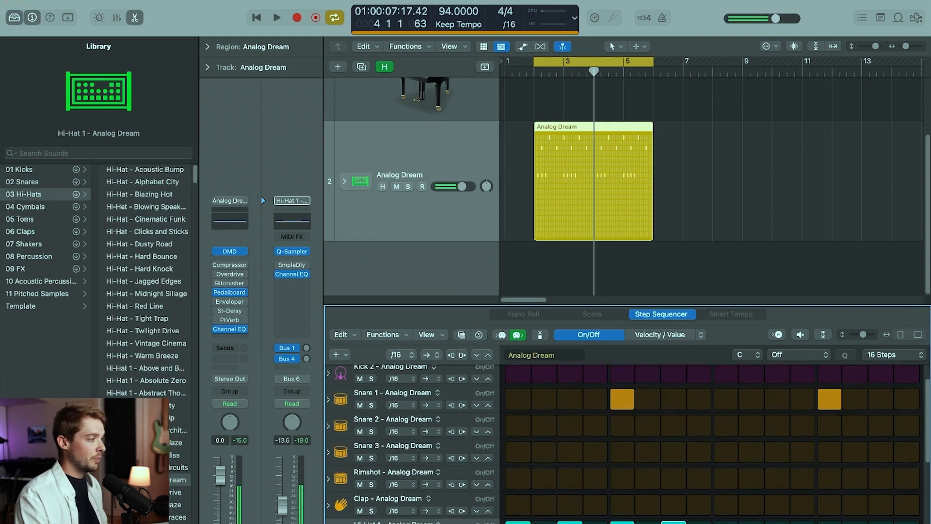
left_click(778, 522)
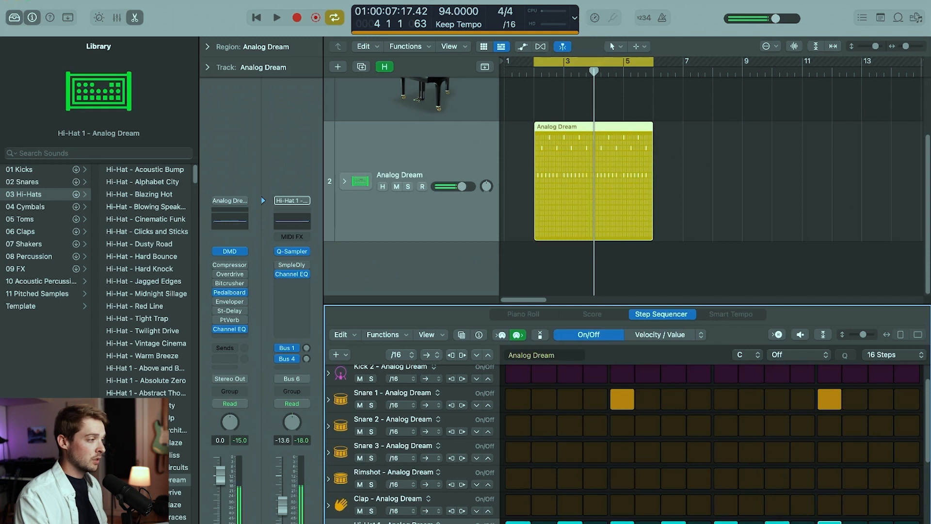
scroll(881, 517, "down", 2)
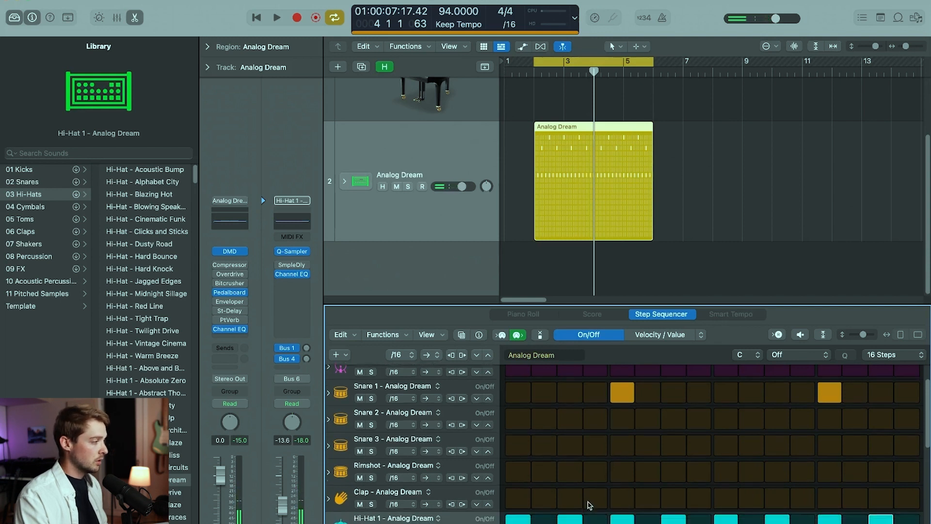
scroll(604, 507, "down", 1)
Play the full drum loop and enlarge the Step Sequencer so the kick, snare and hi-hat rows all show.
key("space")
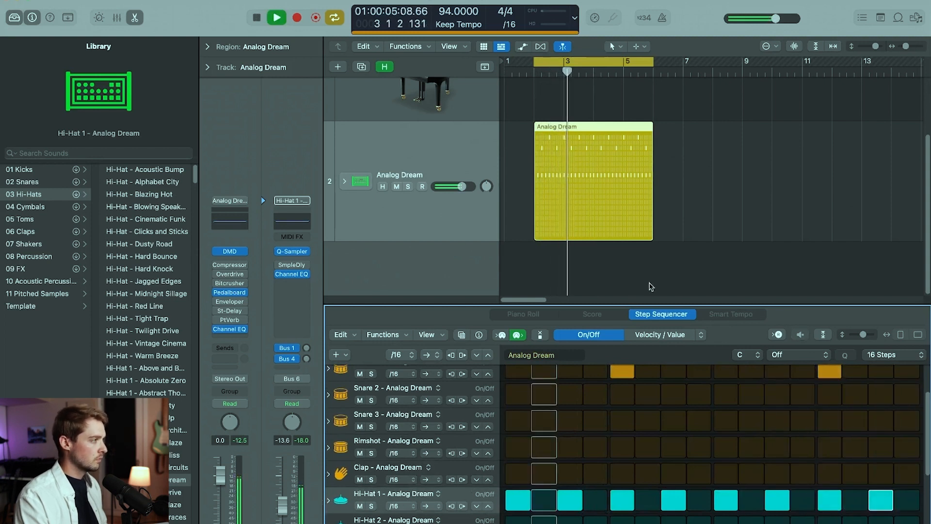
left_click_drag(778, 309, 778, 226)
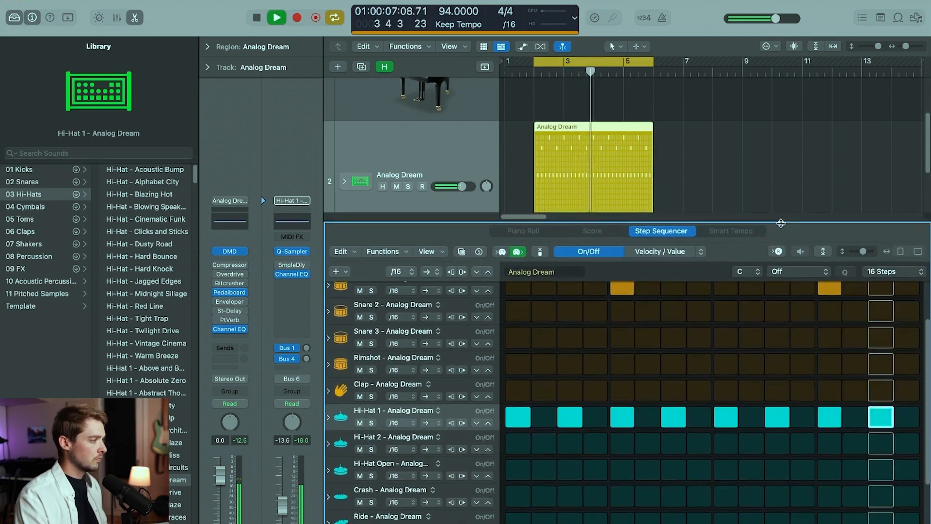
scroll(599, 511, "up", 2)
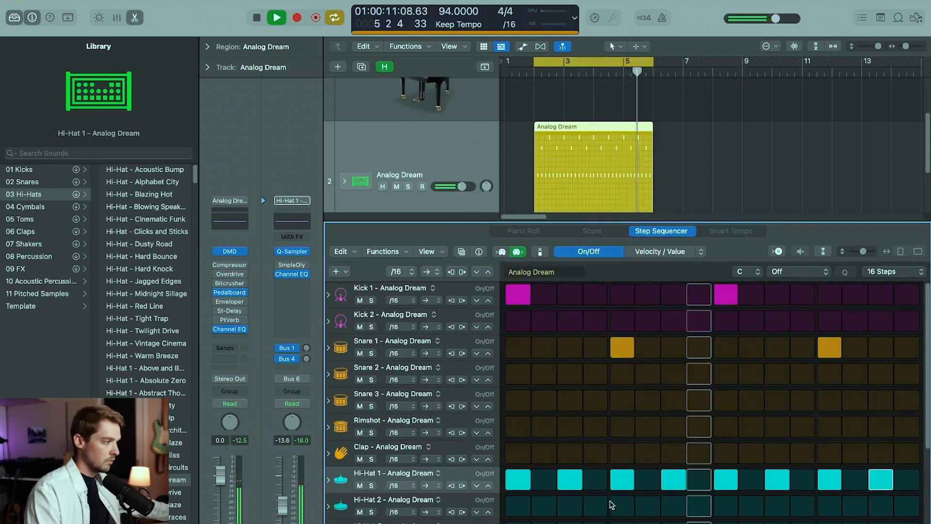
key("space")
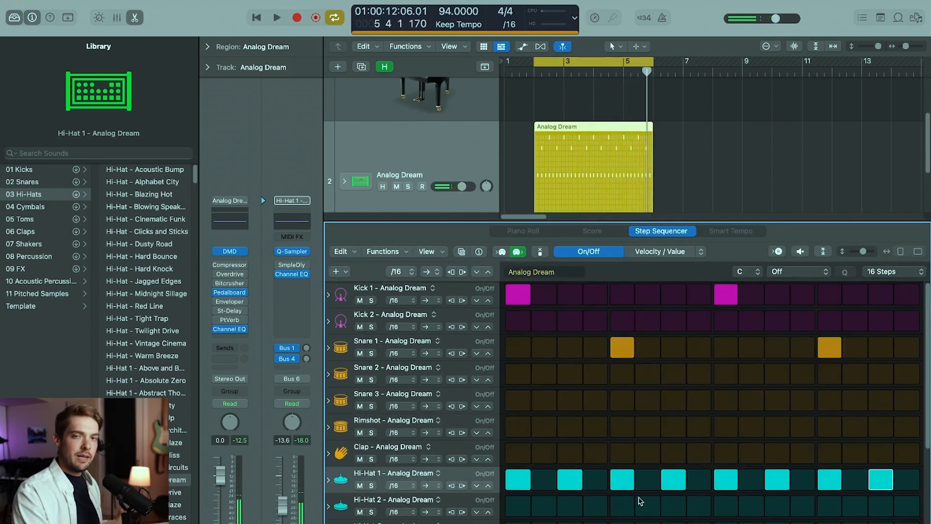
Expand the Hi-Hat 1 row into its subrows and keep Velocity as the first subrow's parameter.
left_click(329, 480)
scroll(628, 468, "down", 2)
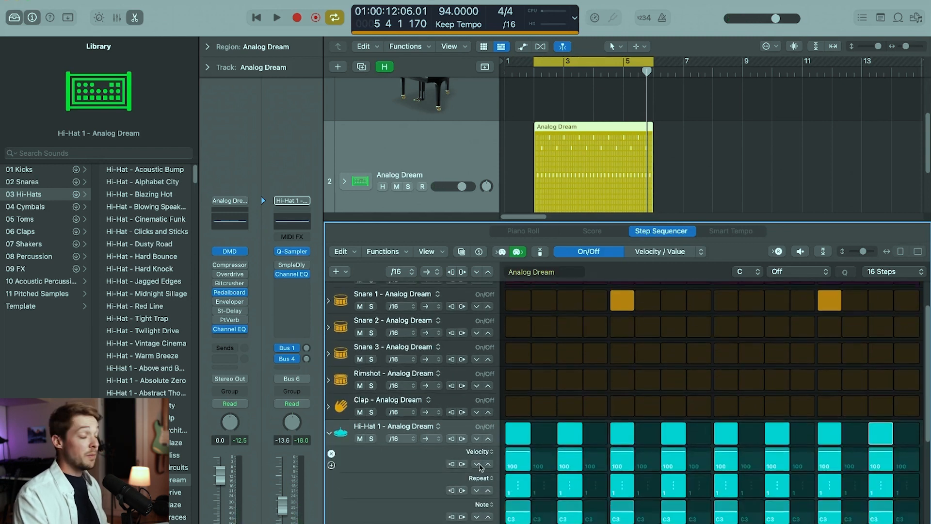
left_click(329, 434)
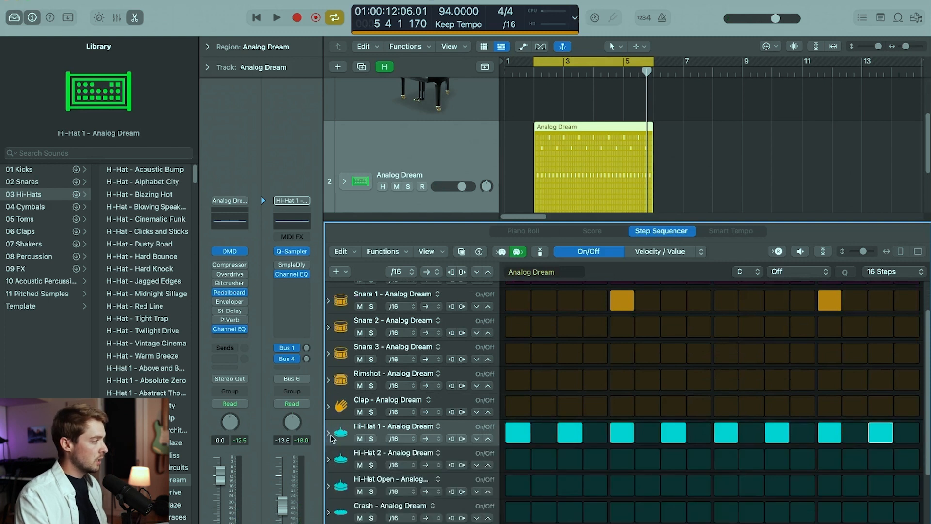
left_click(329, 437)
scroll(436, 436, "down", 2)
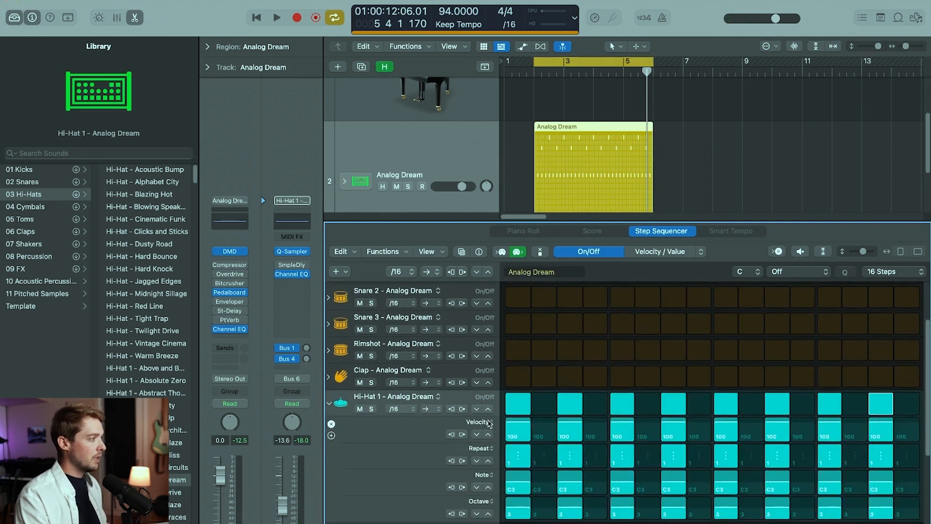
left_click(489, 423)
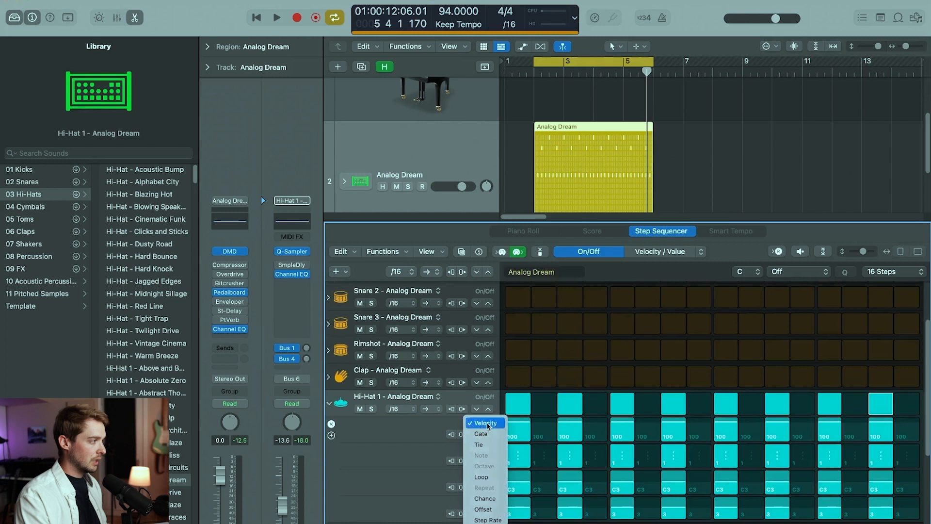
left_click(486, 424)
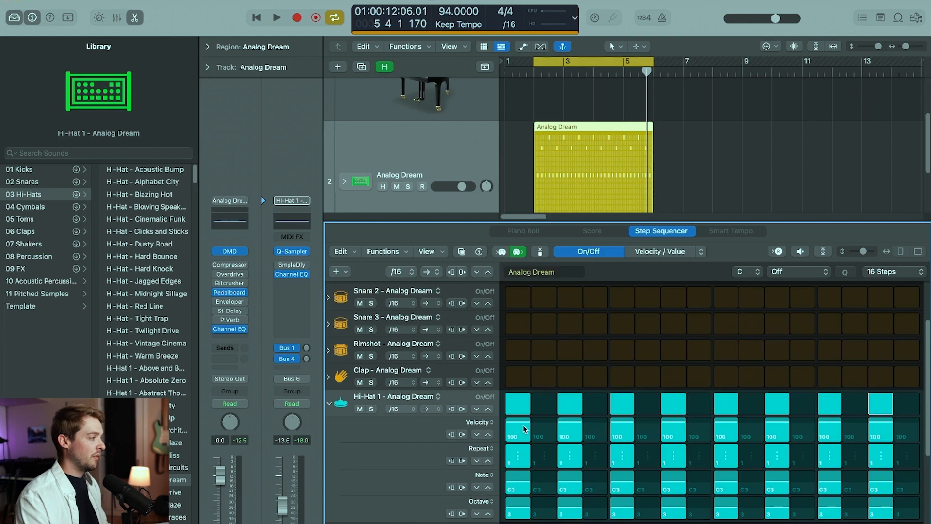
Raise all Hi-Hat 1 step velocities to 127 and lower them to 1, comparing the sound in playback.
left_click(487, 434)
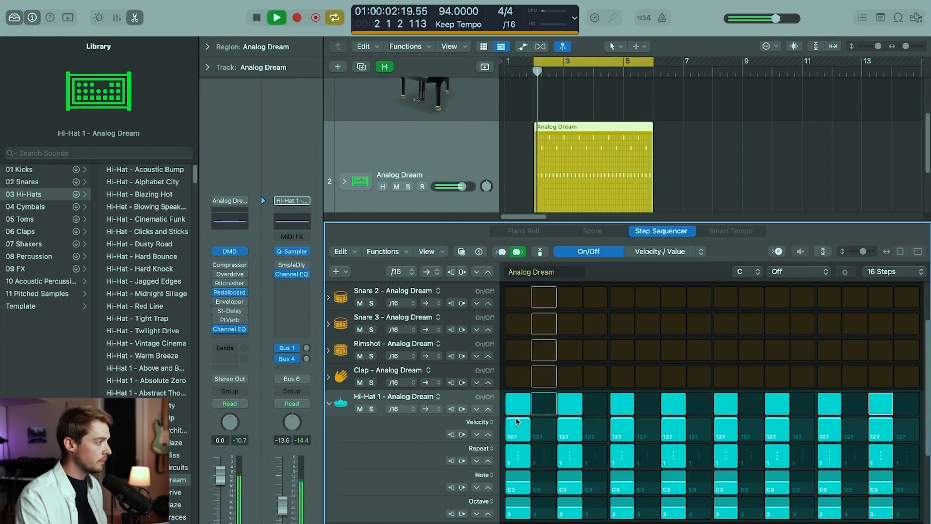
left_click(477, 434)
key("space")
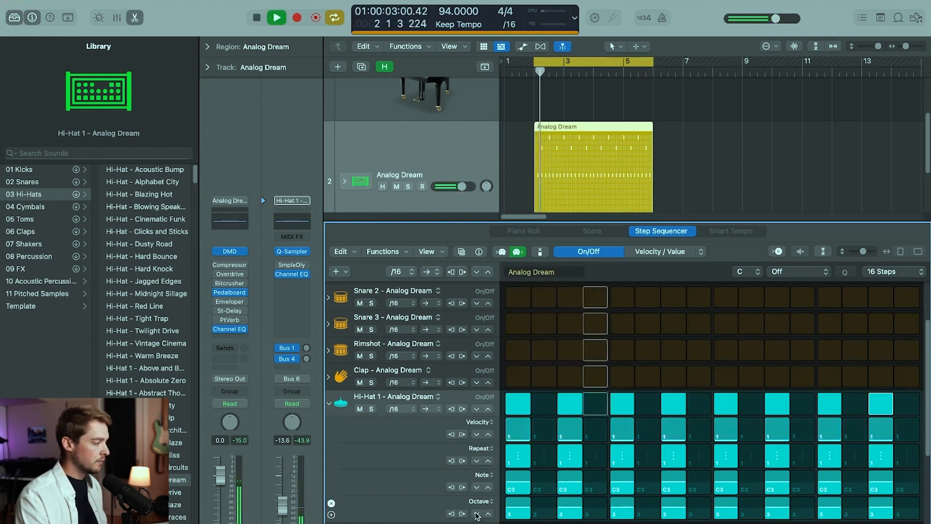
Raise all Hi-Hat 1 velocities to 91, and lower the hits on steps 1, 5, 9 and 13 to between about 55 and 59.
left_click(489, 435)
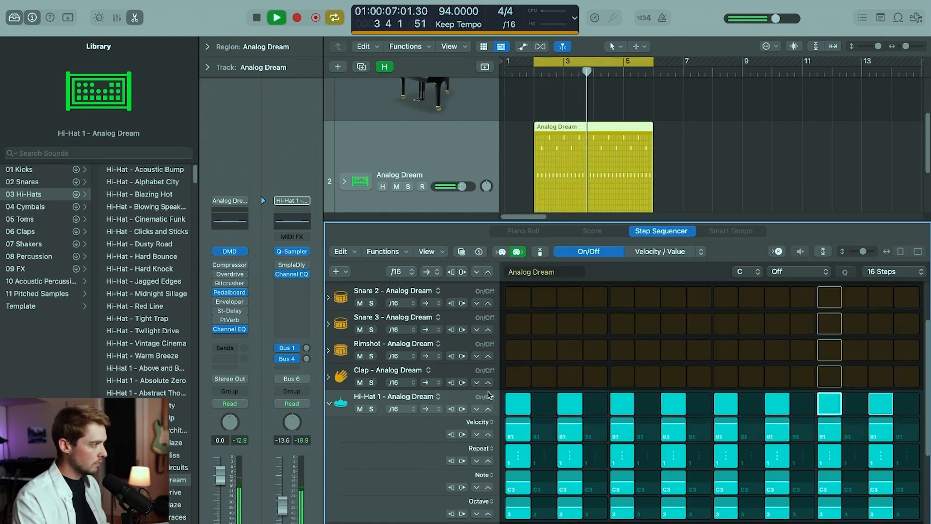
key("space")
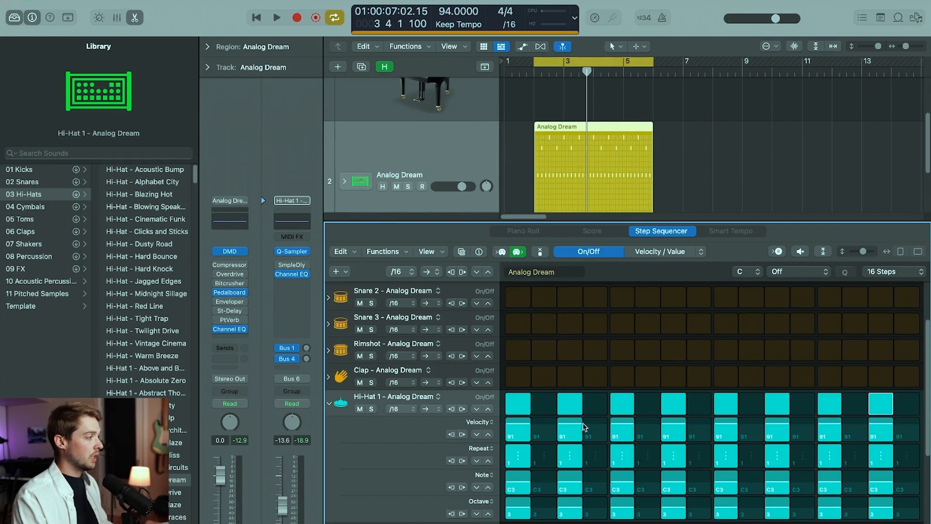
left_click(534, 431)
left_click_drag(521, 425, 521, 427)
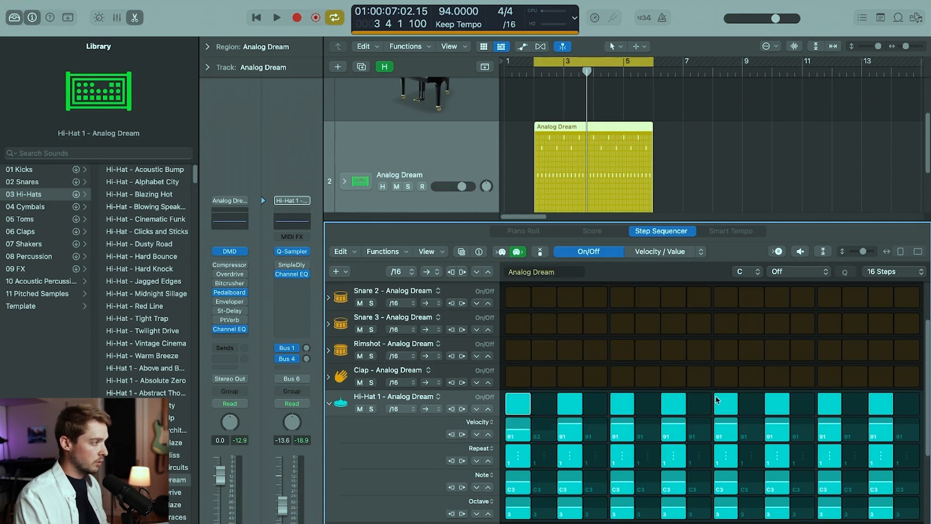
left_click_drag(523, 435, 523, 434)
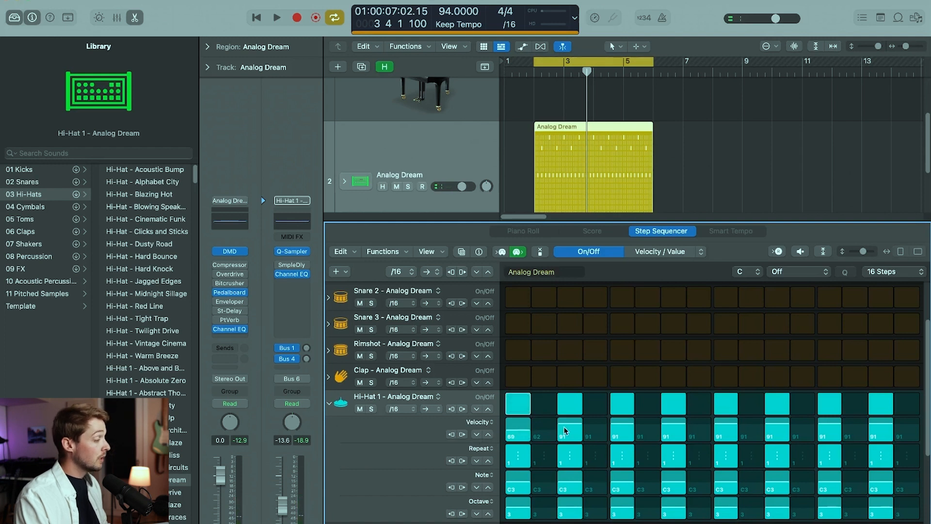
left_click_drag(618, 431, 646, 433)
left_click_drag(723, 428, 727, 434)
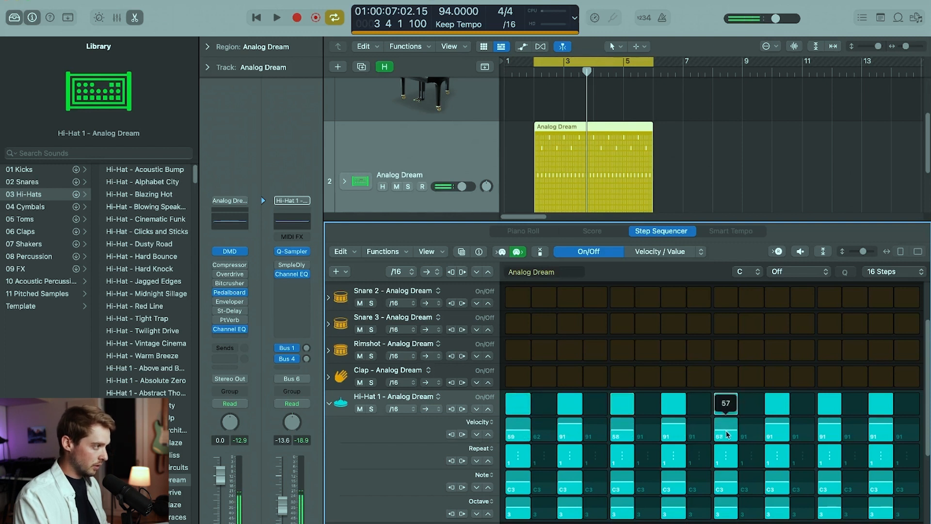
left_click_drag(830, 424, 831, 429)
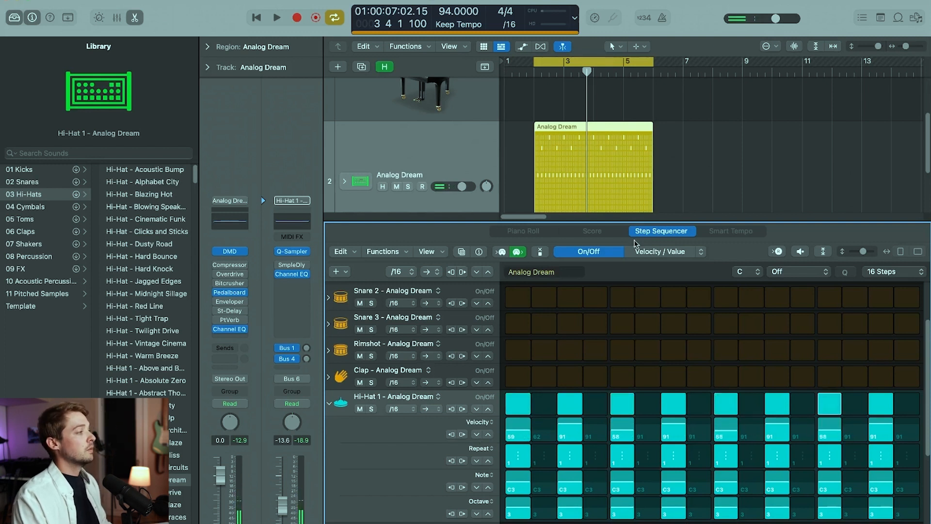
During playback, set the Hi-Hat 1 velocities to 79 on step 15, 92 on step 11 and 87 on step 7.
key("space")
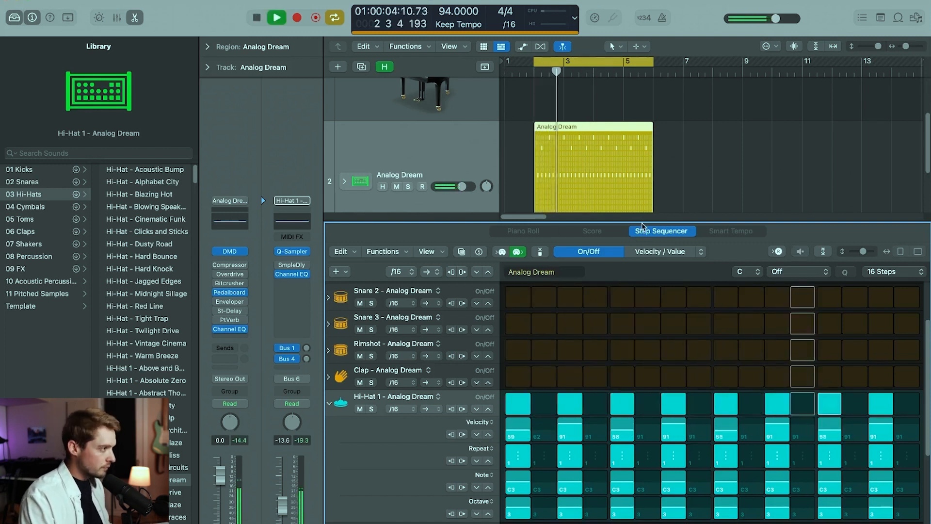
left_click_drag(885, 424, 883, 428)
left_click_drag(784, 425, 785, 423)
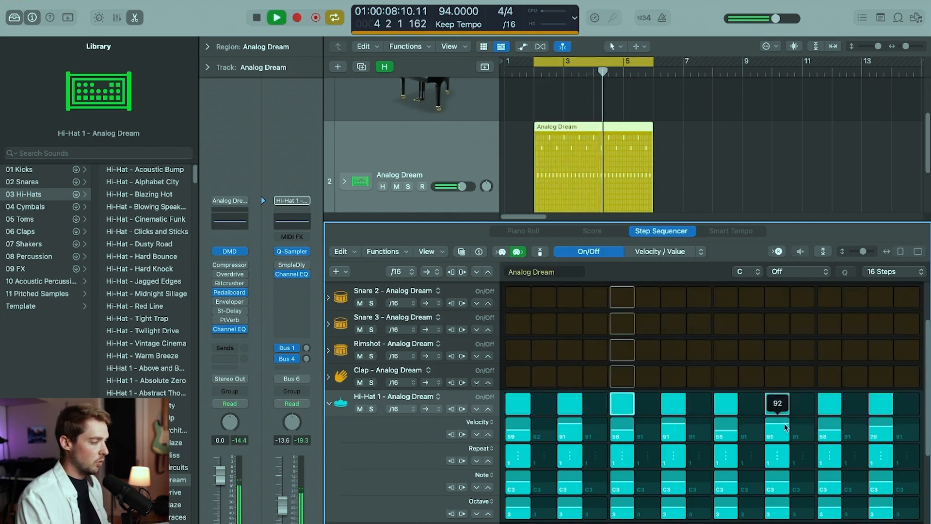
left_click_drag(665, 429, 665, 427)
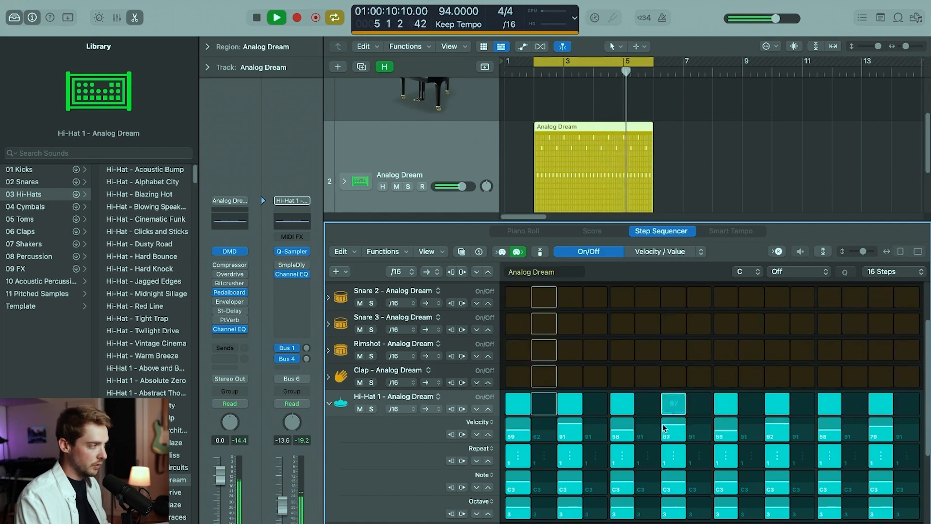
scroll(700, 443, "down", 1)
key("space")
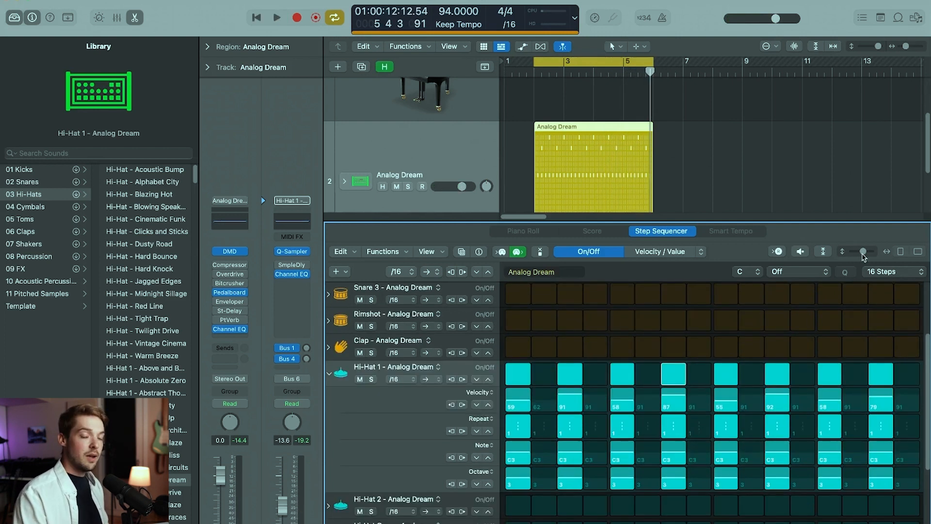
Play back the drum loop briefly and extend the pattern length to 32 steps.
key("space")
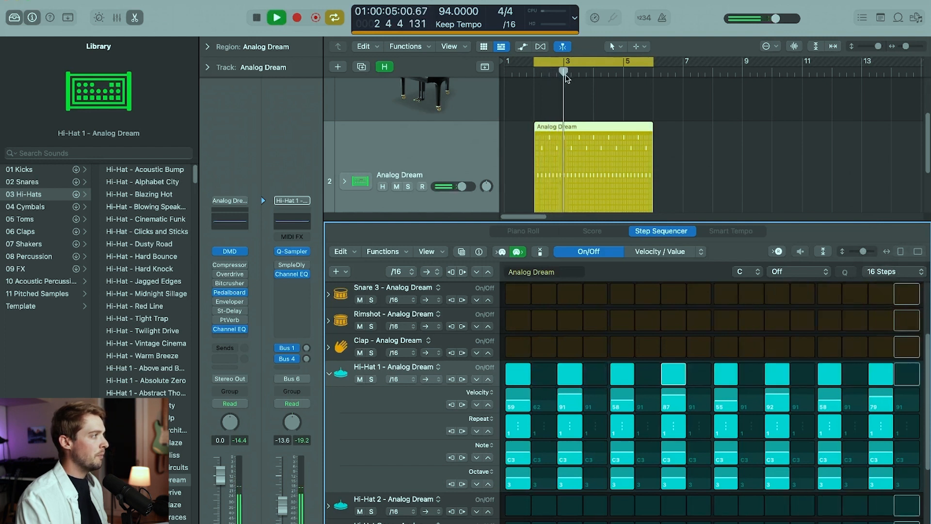
key("space")
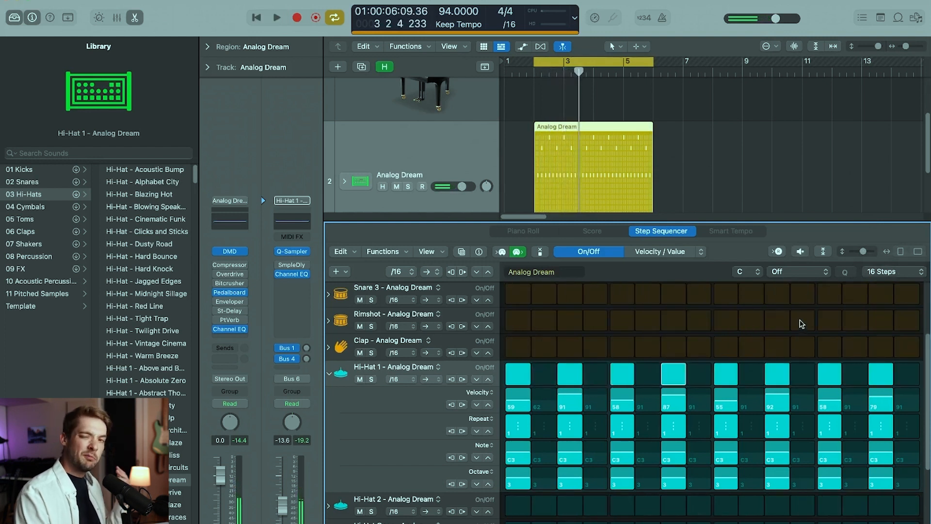
left_click(890, 273)
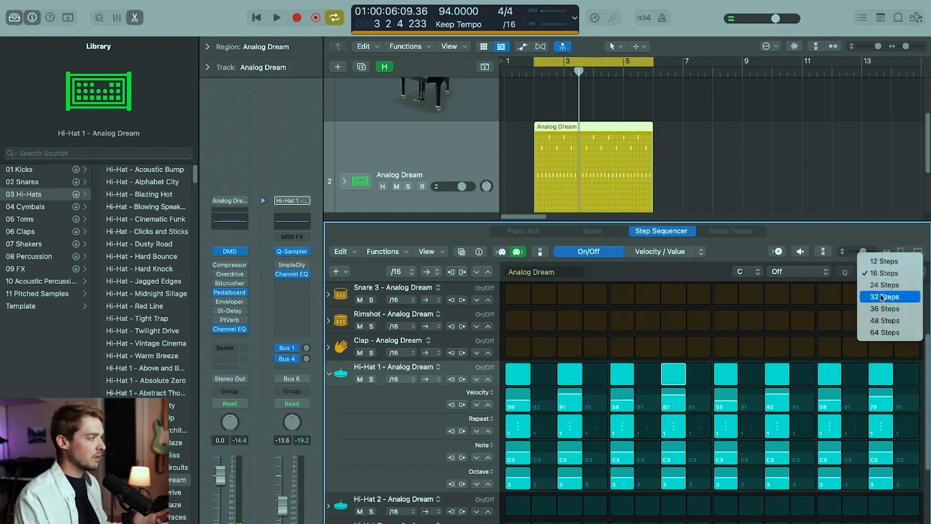
left_click(882, 297)
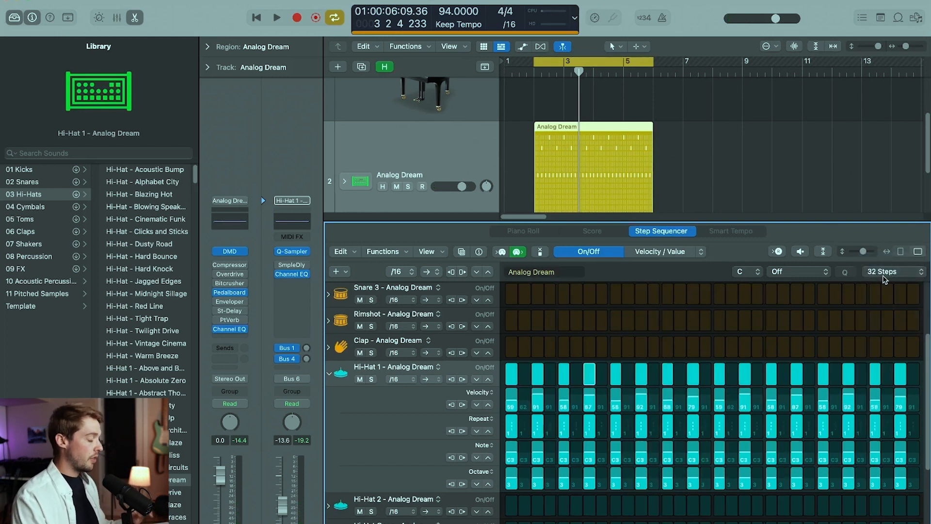
Fill in Hi-Hat 1 hits on the even-numbered steps from 18 to 32, leaving step 28 empty, while the loop plays.
key("space")
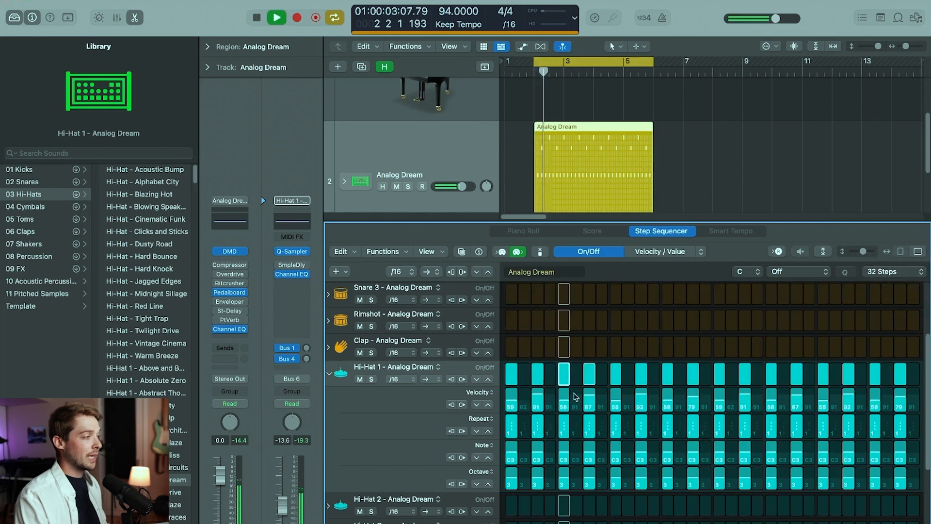
left_click(722, 379)
left_click_drag(722, 380, 916, 383)
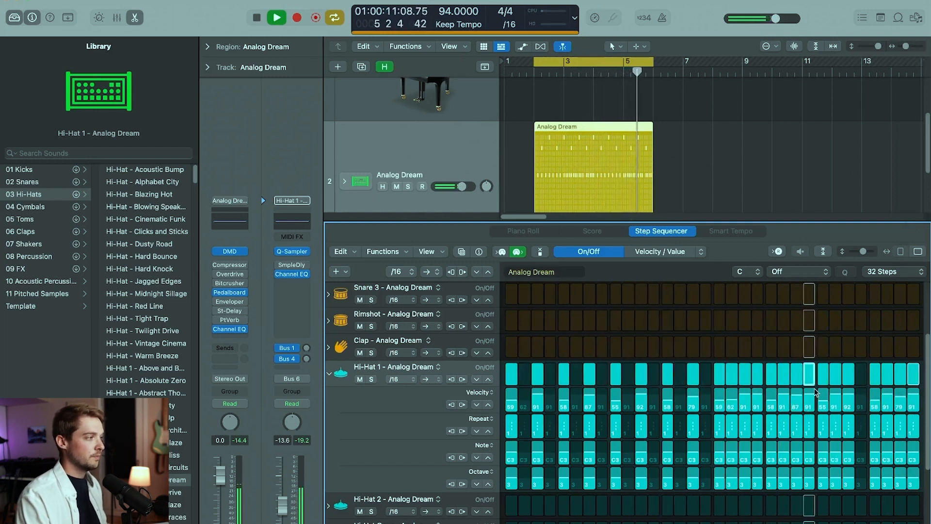
key("space")
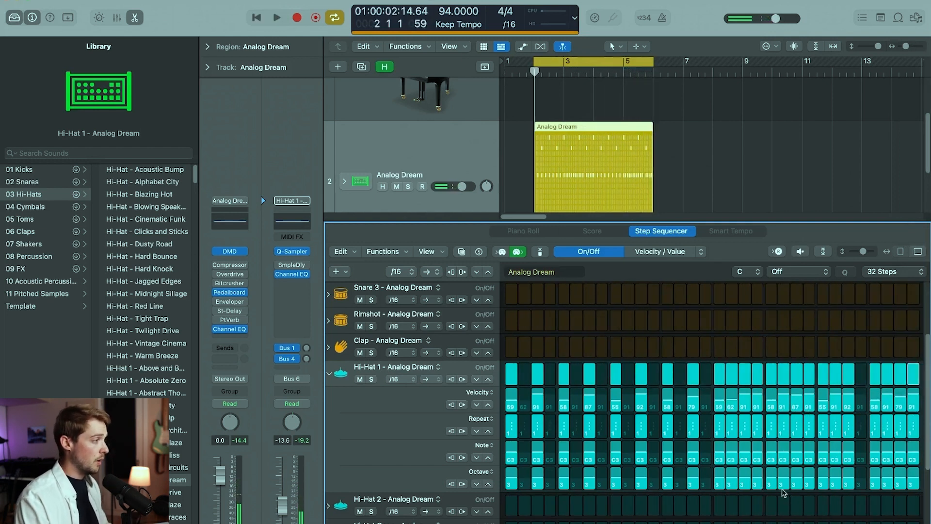
Add a Hi-Hat Open hit on step 31 and play back the pattern.
scroll(732, 394, "down", 1)
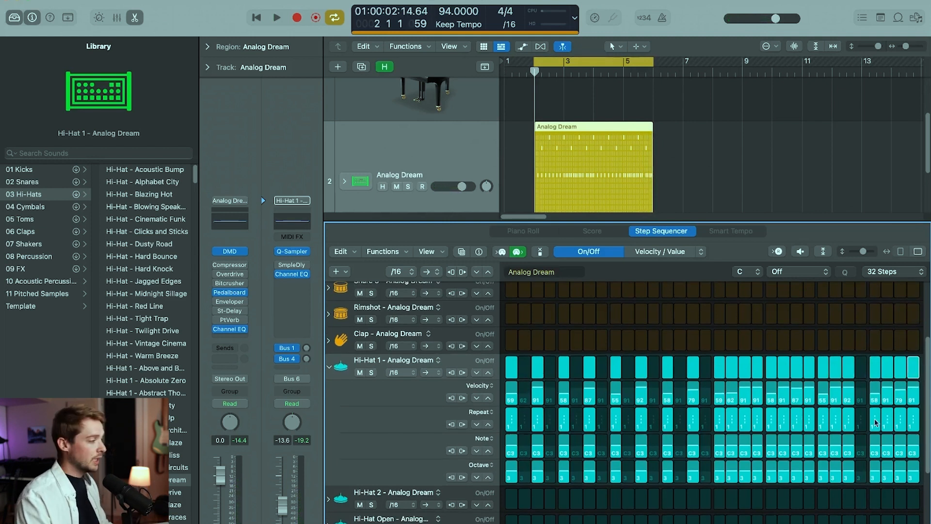
scroll(905, 488, "down", 3)
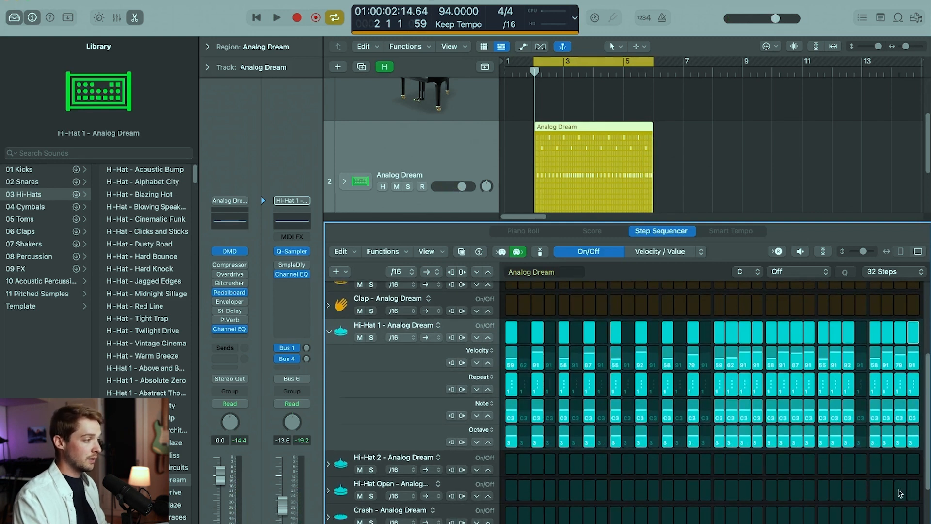
left_click(900, 491)
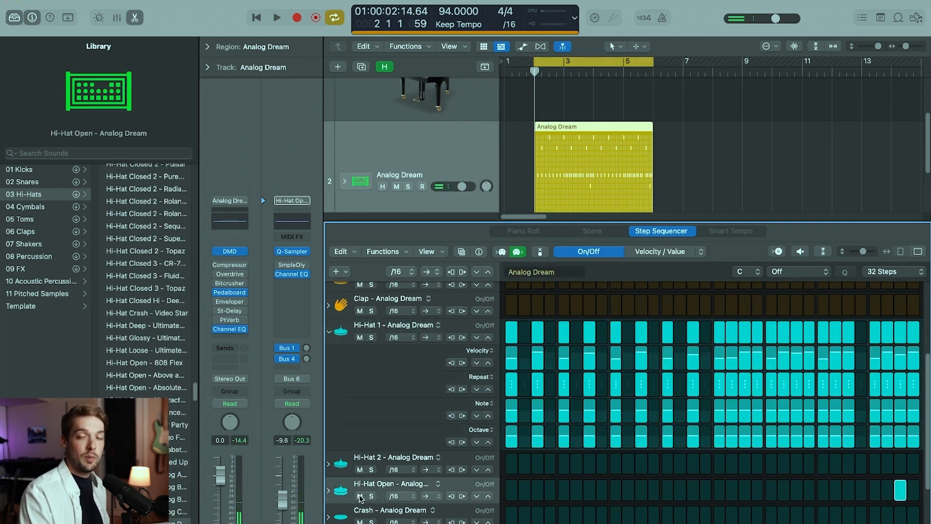
key("space")
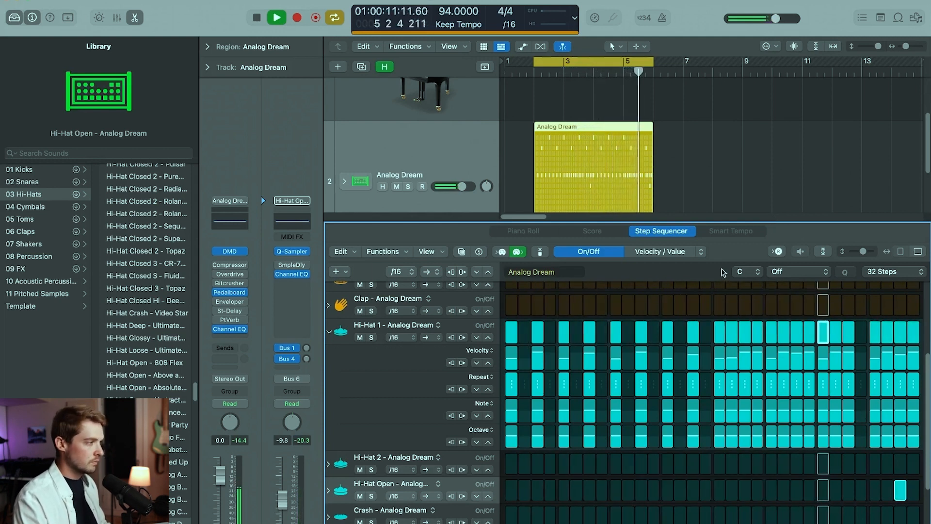
key("space")
Close the Step Sequencer, reduce the track height and create one Software Instrument track with the default patch.
key("x")
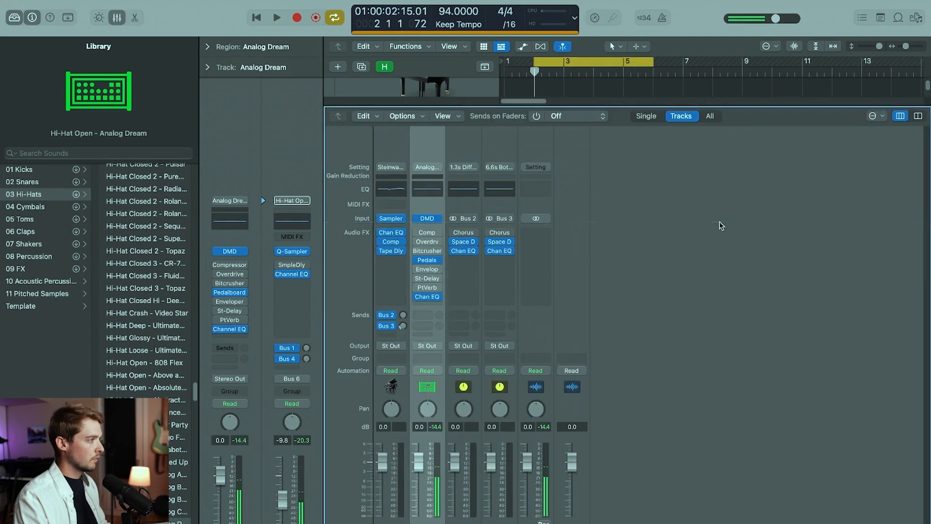
key("x")
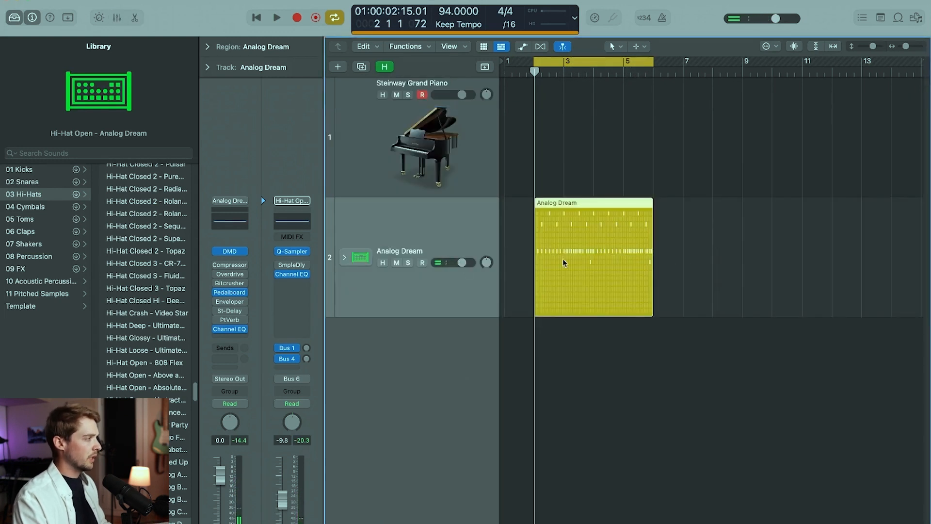
left_click_drag(865, 311, 578, 202)
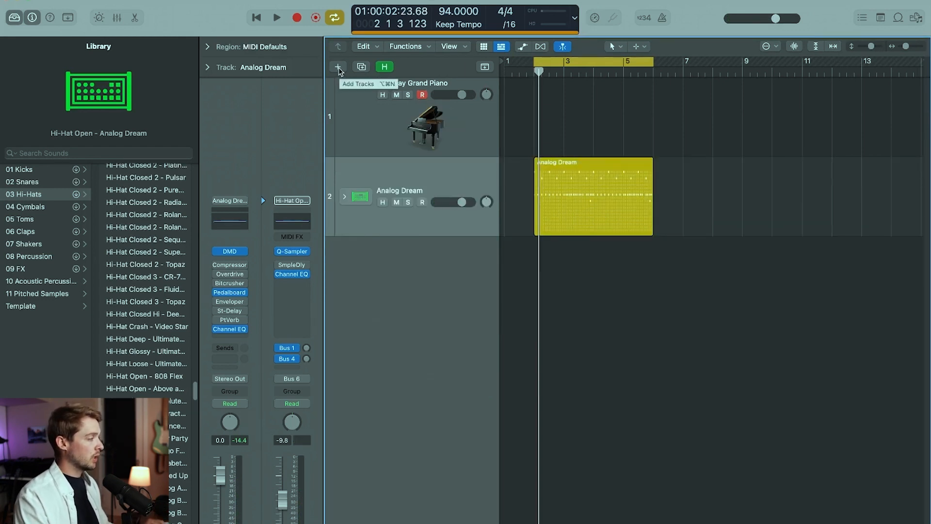
left_click(338, 67)
left_click(631, 392)
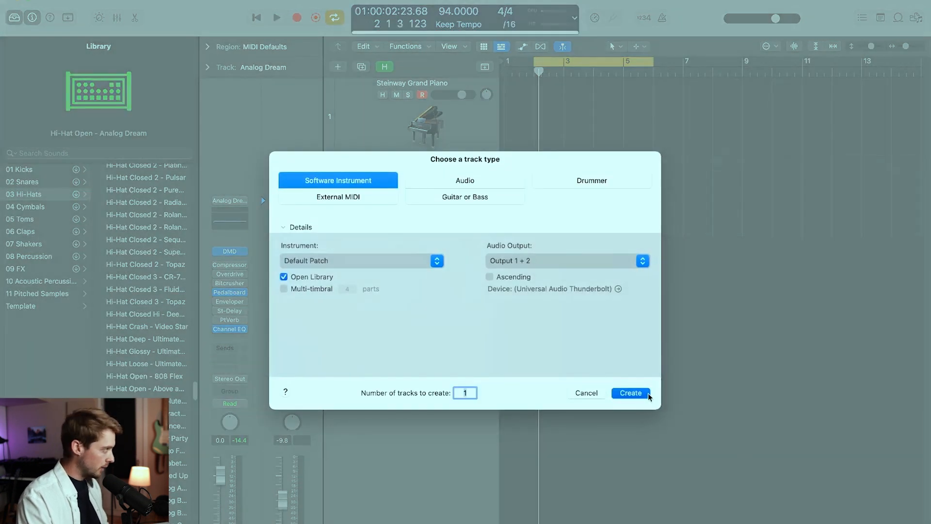
Load the H-Town Fire electronic drum kit on the new track.
left_click(62, 195)
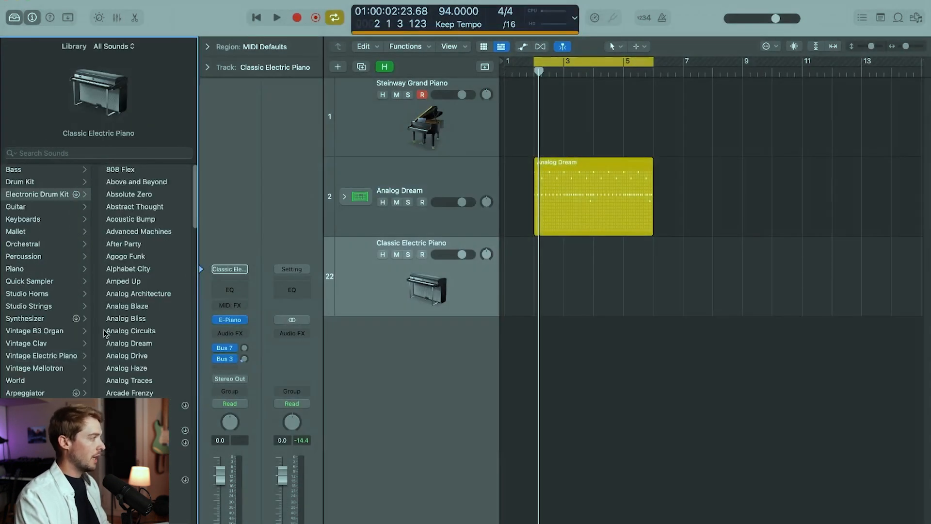
scroll(105, 333, "down", 20)
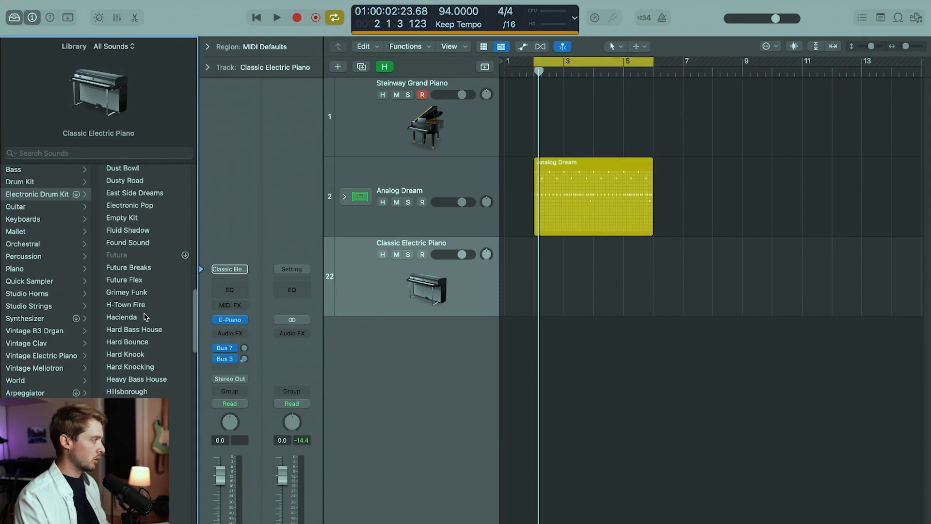
left_click(139, 306)
Move the Analog Dream region onto the H-Town Fire track and play it back.
left_click_drag(610, 203, 610, 259)
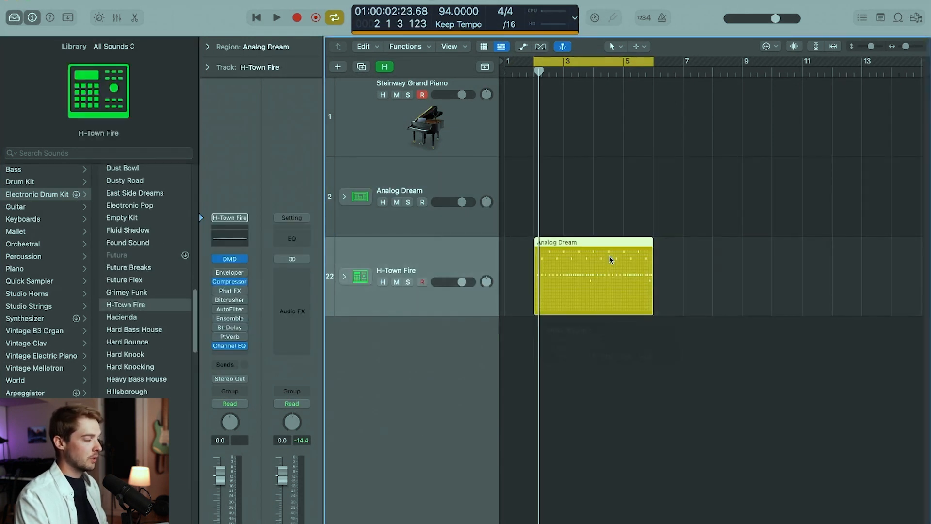
key("space")
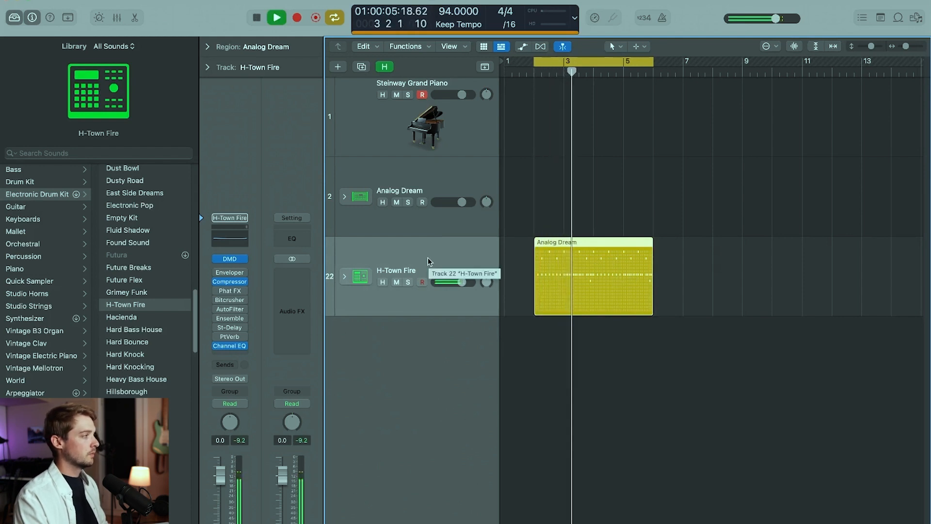
key("space")
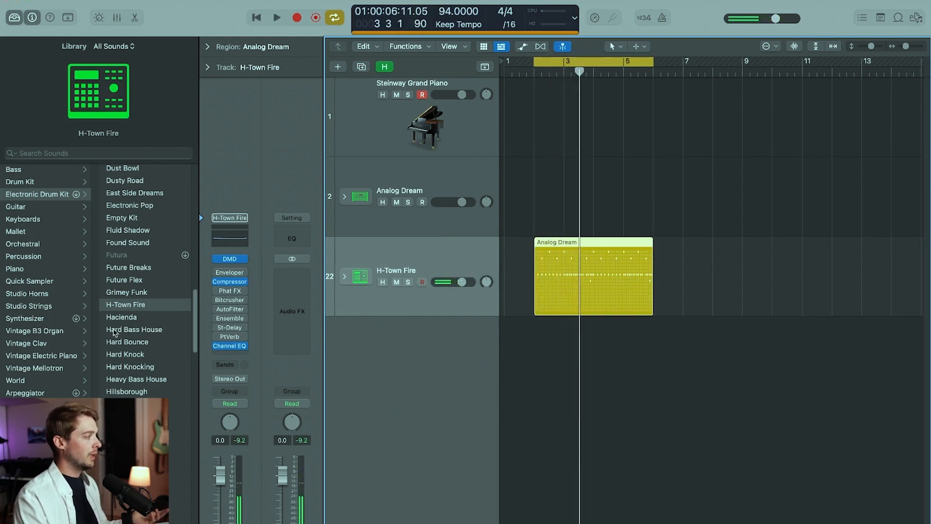
Try the Heavy Bass House and Hybrid Grime kits on the drum track while the pattern plays.
left_click(129, 380)
key("space")
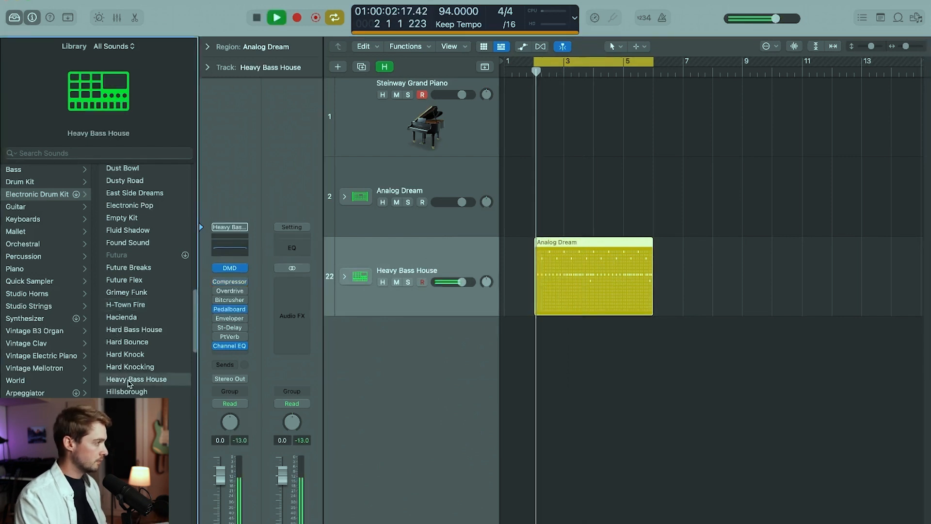
scroll(134, 393, "down", 5)
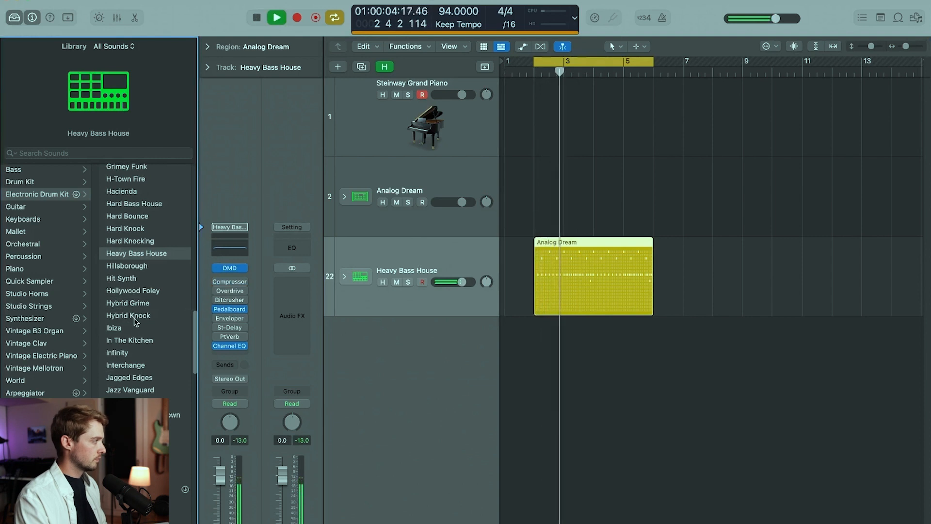
left_click(138, 303)
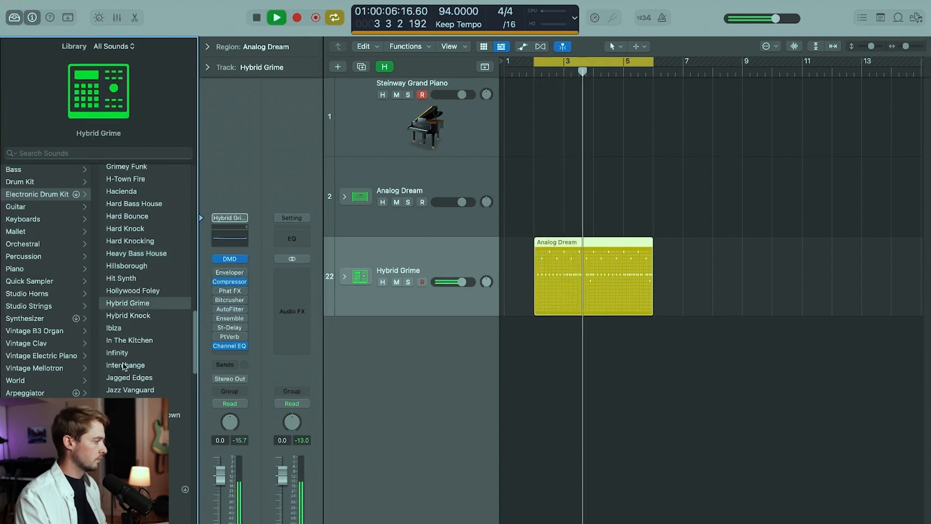
Load the Hybrid Knock electronic drum kit on the drum track, listen to the pattern with it and stop playback.
scroll(136, 368, "down", 1)
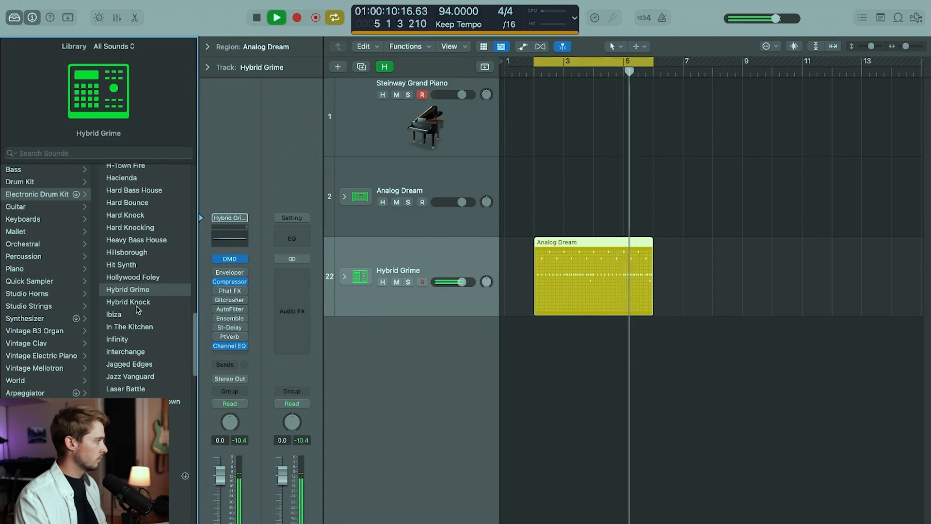
left_click(136, 305)
scroll(138, 354, "down", 8)
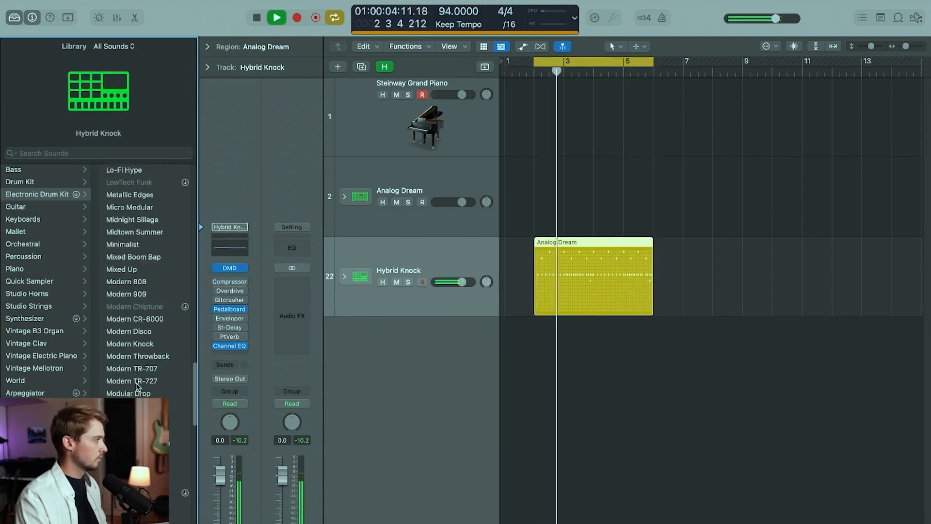
scroll(138, 388, "down", 3)
scroll(138, 393, "down", 5)
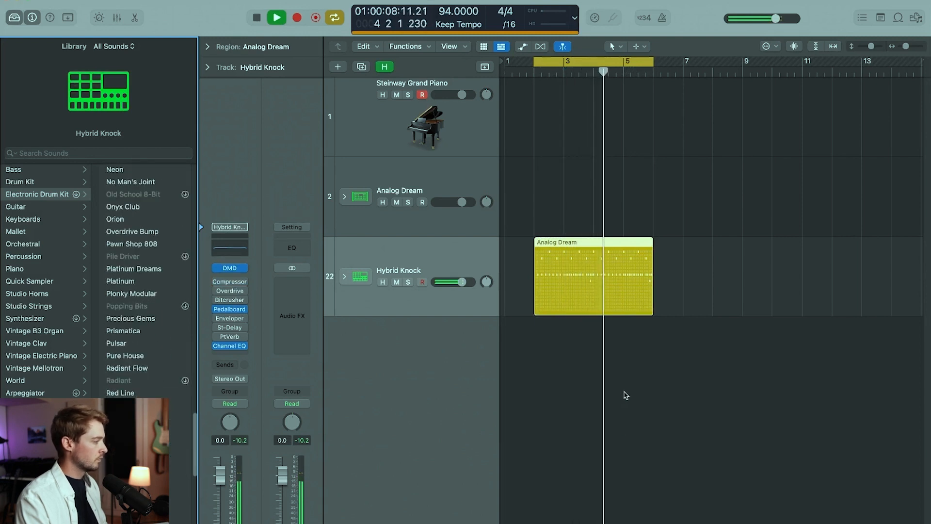
key("space")
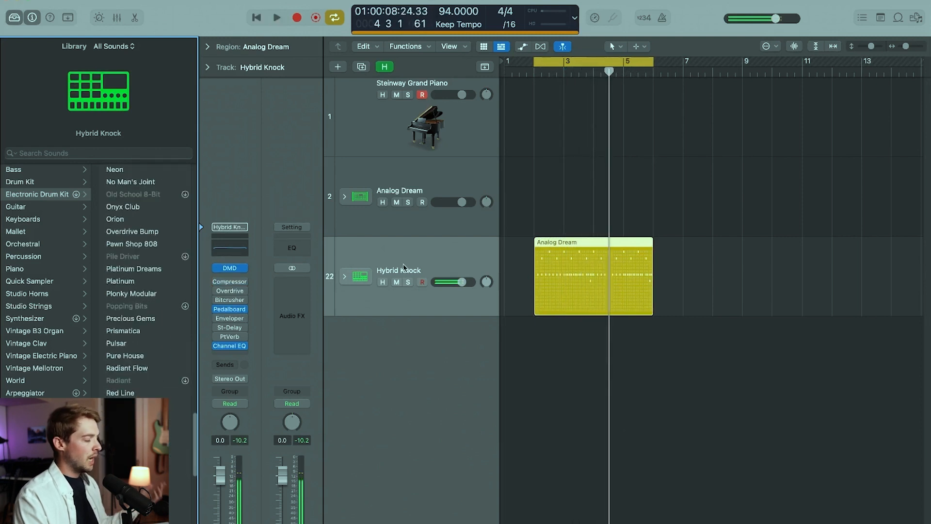
Delete the empty Analog Dream track and play back the drum pattern on the Hybrid Knock track.
left_click(440, 195)
key("super+BackSpace")
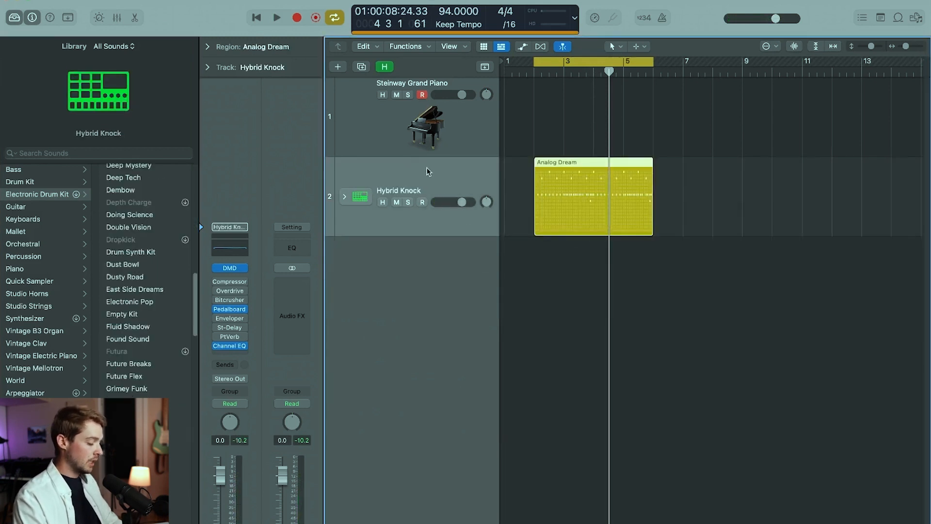
left_click(613, 270)
key("space")
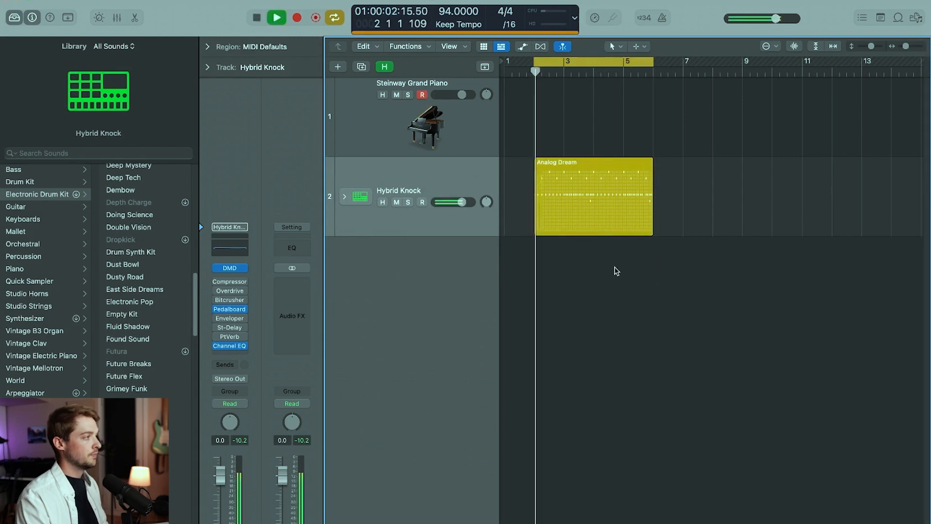
left_click(907, 47)
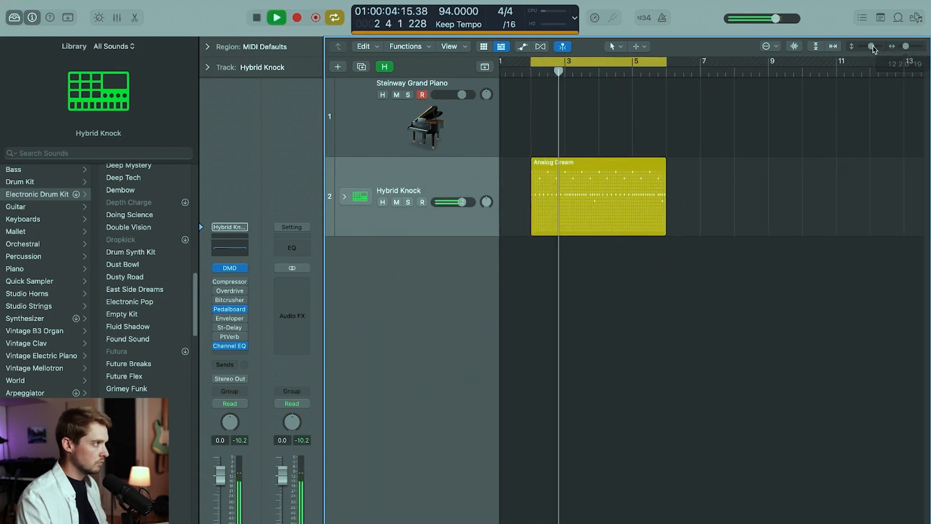
left_click(879, 50)
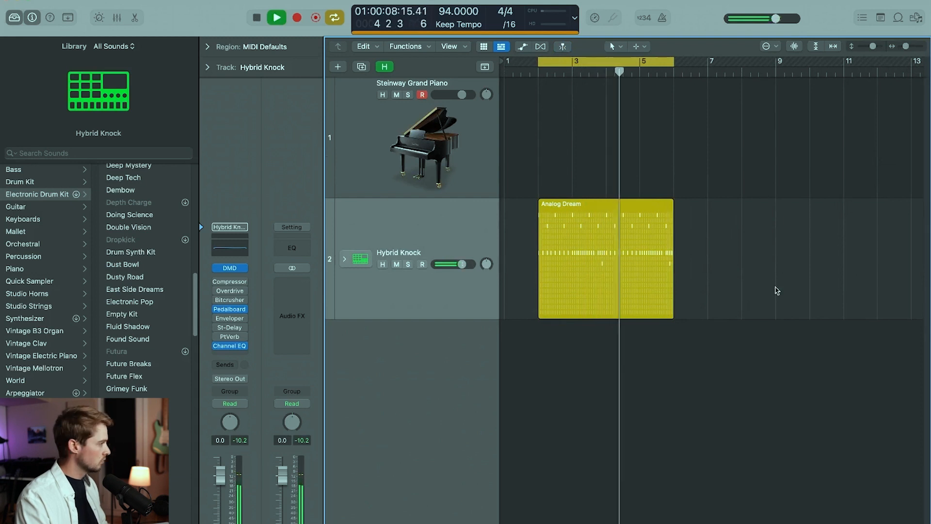
key("space")
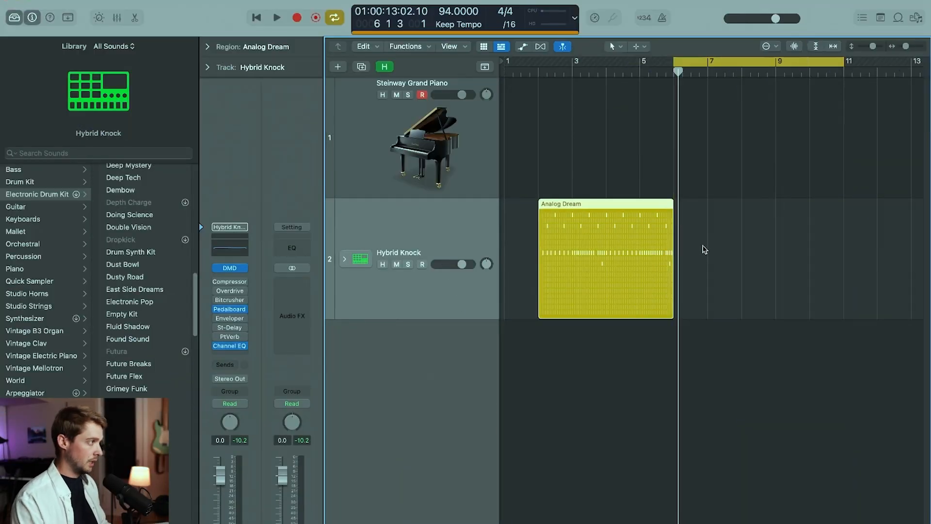
left_click(97, 1)
mouse_move(123, 1)
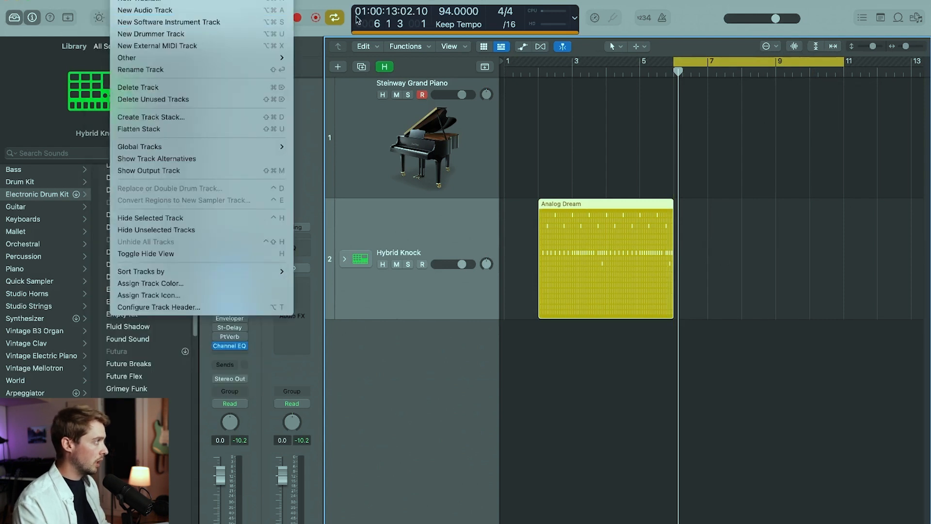
left_click(334, 7)
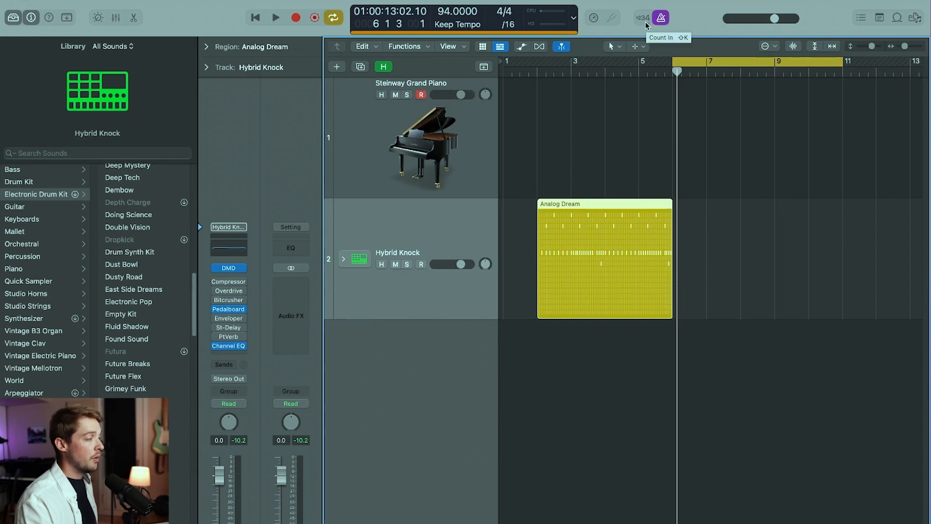
Turn on the count-in and open the customization settings for the control bar and display.
left_click(642, 18)
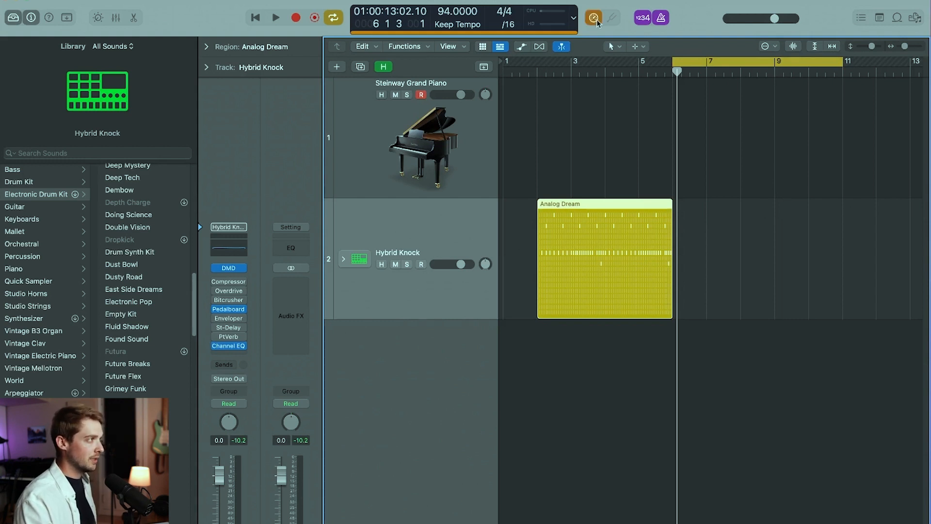
left_click(575, 20)
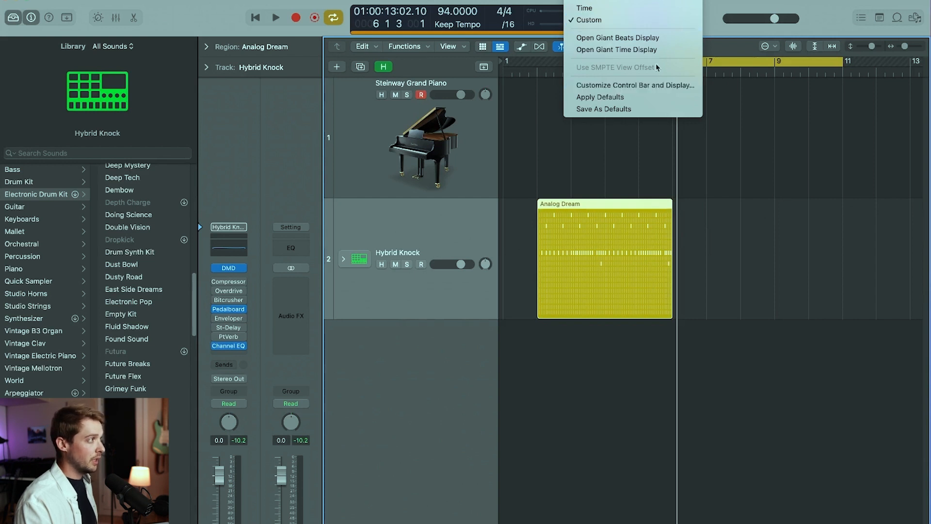
left_click(640, 85)
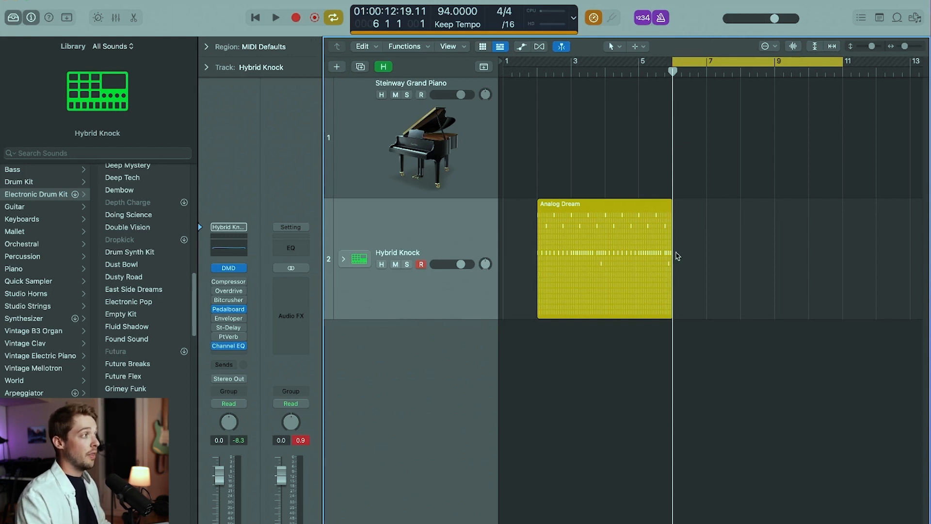
Record a drum performance from bar 6 to bar 10 on the Hybrid Knock track and play the take back.
key("r")
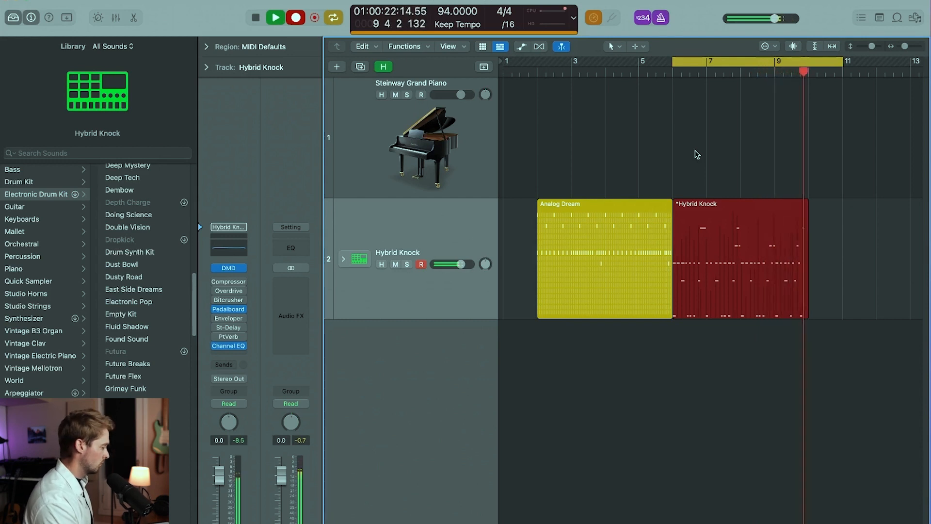
key("space")
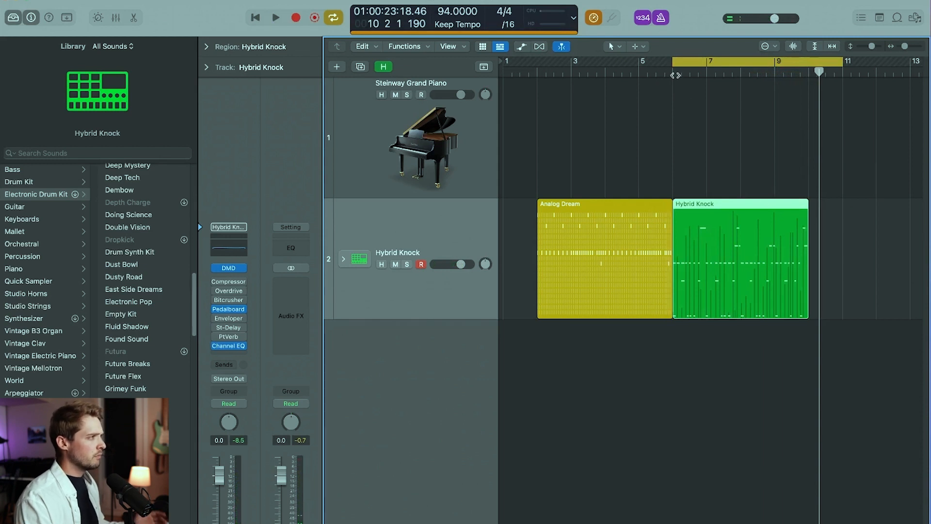
left_click(677, 77)
key("space")
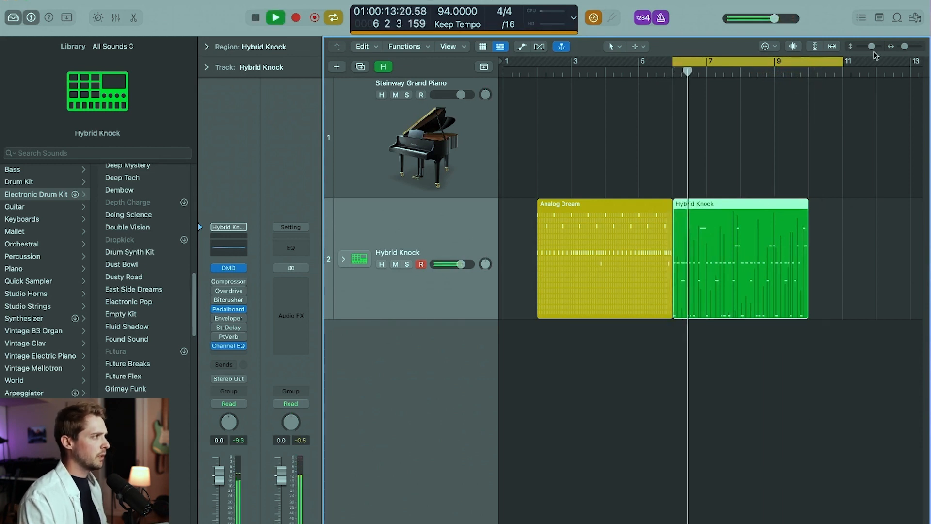
left_click_drag(905, 47, 907, 47)
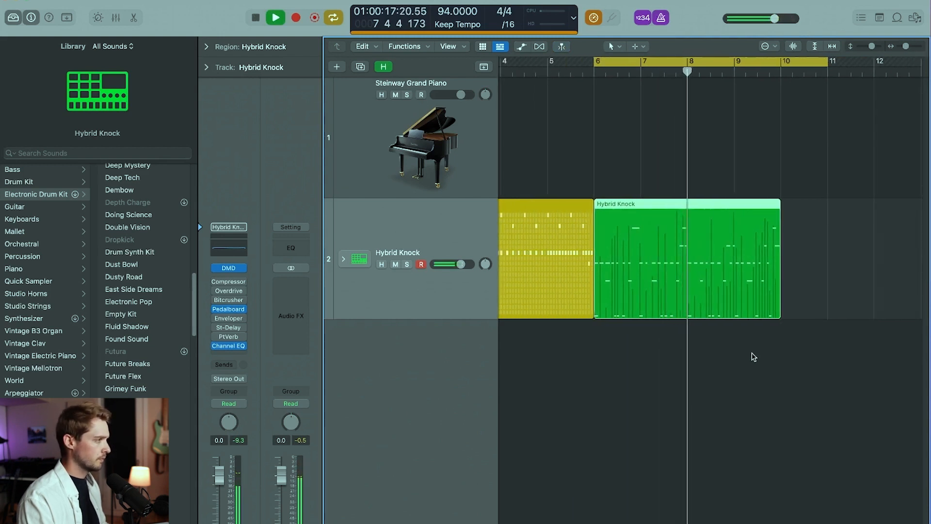
key("space")
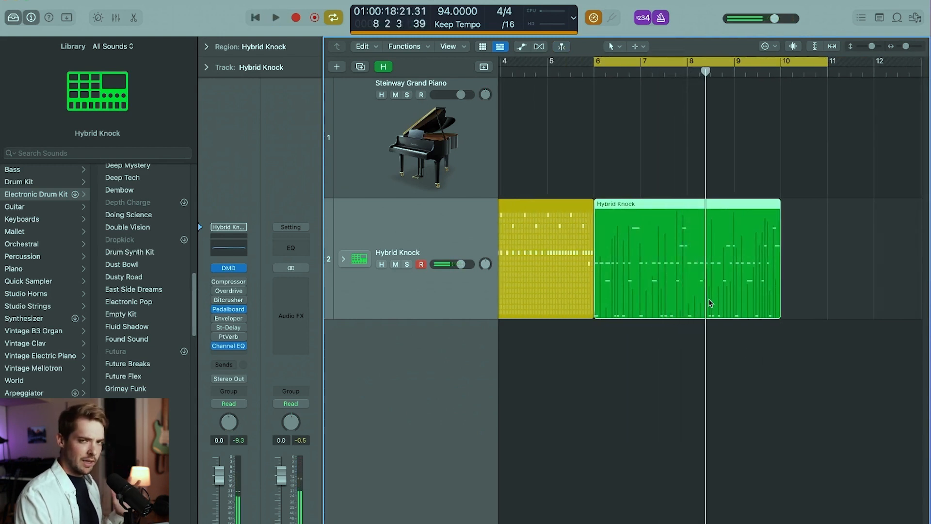
Open the recorded Hybrid Knock region in the Piano Roll and select its opening notes at bar 6.
double_click(675, 276)
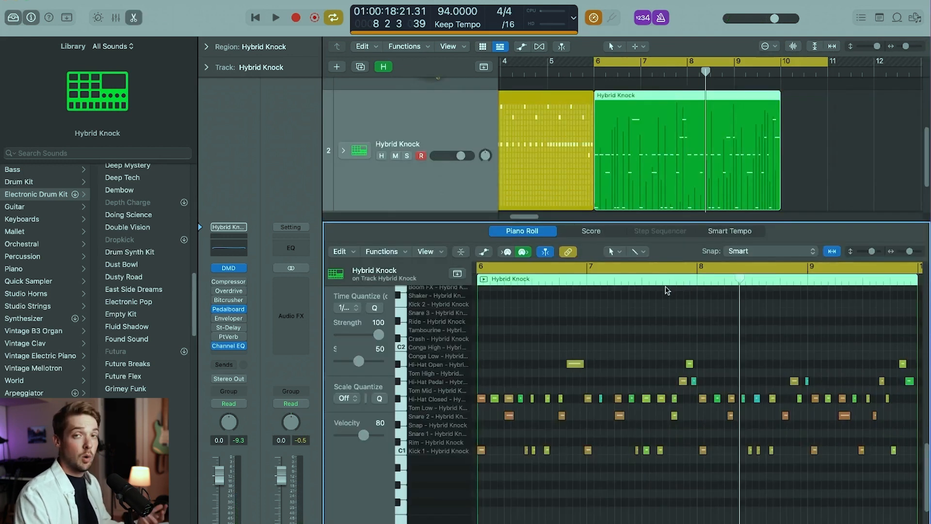
left_click_drag(910, 252, 909, 252)
scroll(655, 447, "left", 2)
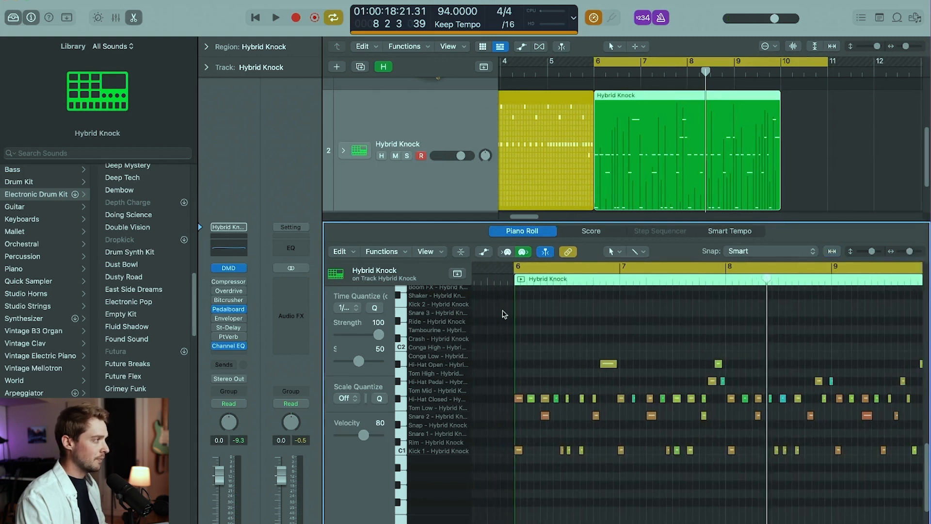
left_click(513, 283)
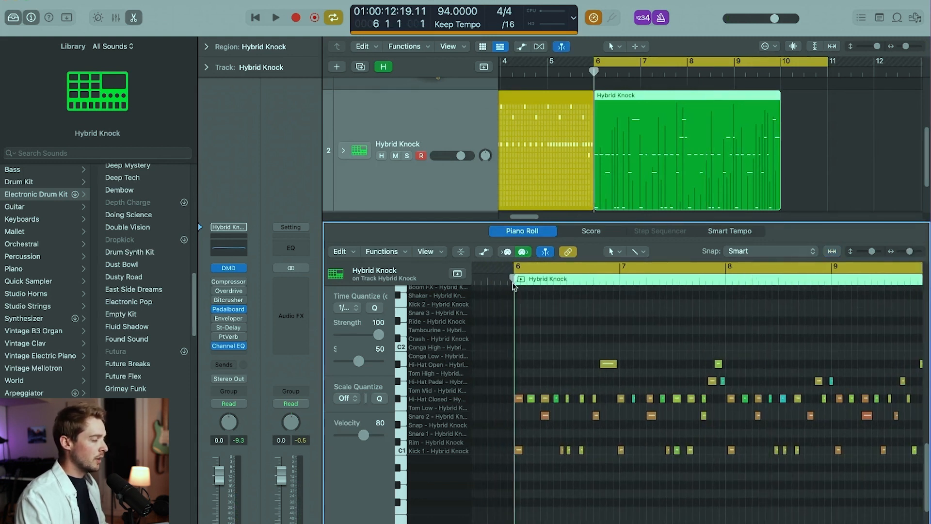
key("space")
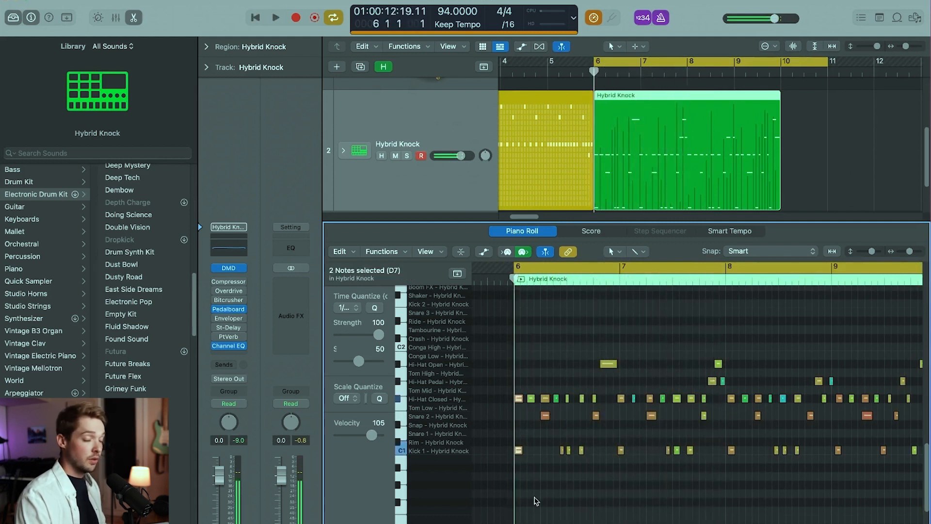
left_click(534, 496)
left_click_drag(532, 513, 516, 395)
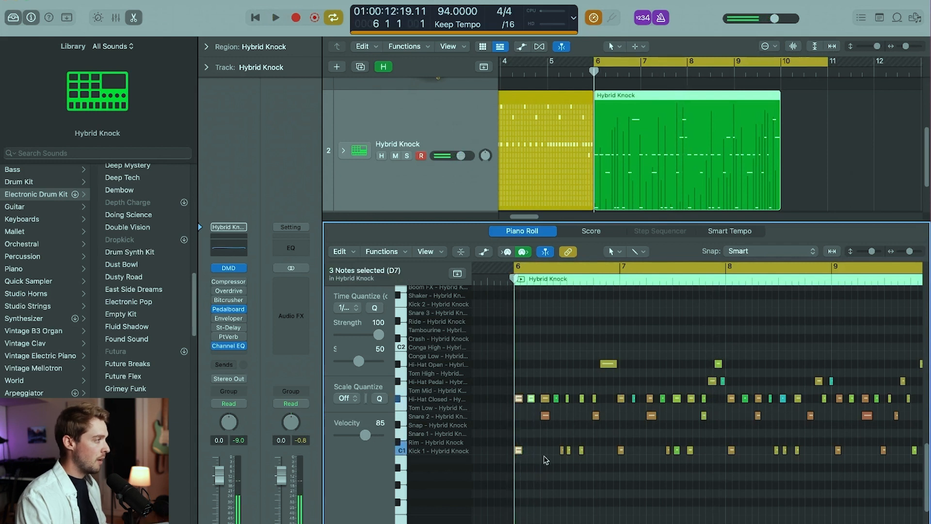
Hide the Library and widen the Piano Roll's quantize and velocity settings area.
key("y")
left_click_drag(193, 379, 455, 438)
left_click(221, 382)
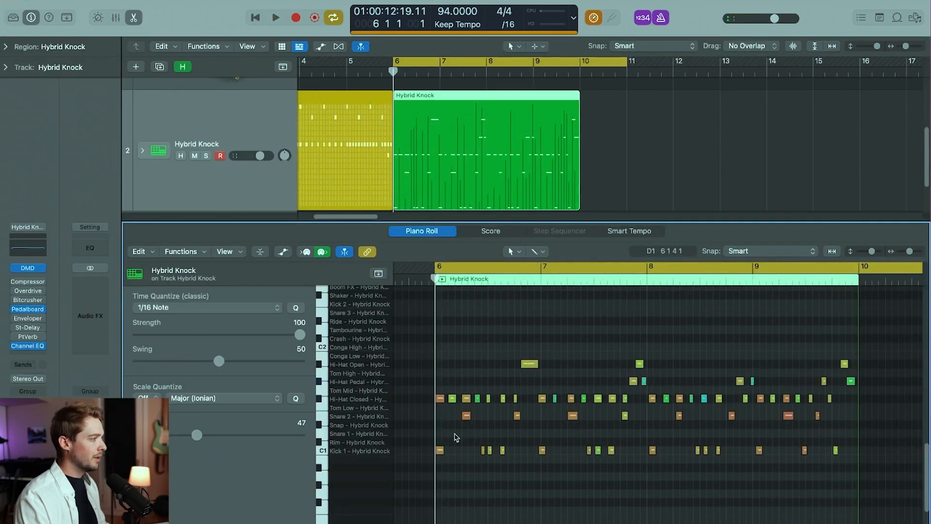
Compare the velocities of the first closed hi-hat note in bar 6 and a blue closed hi-hat note in bar 8.
left_click(440, 398)
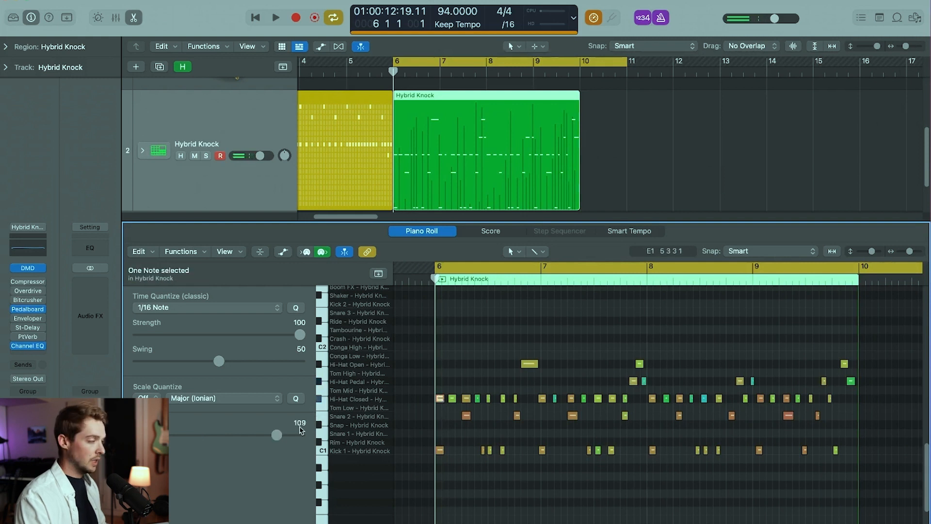
left_click(707, 400)
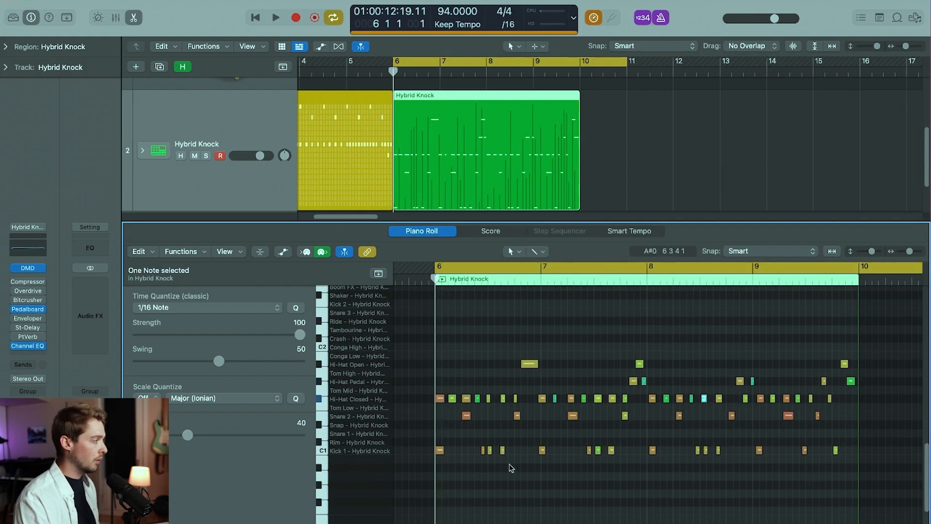
left_click(694, 498)
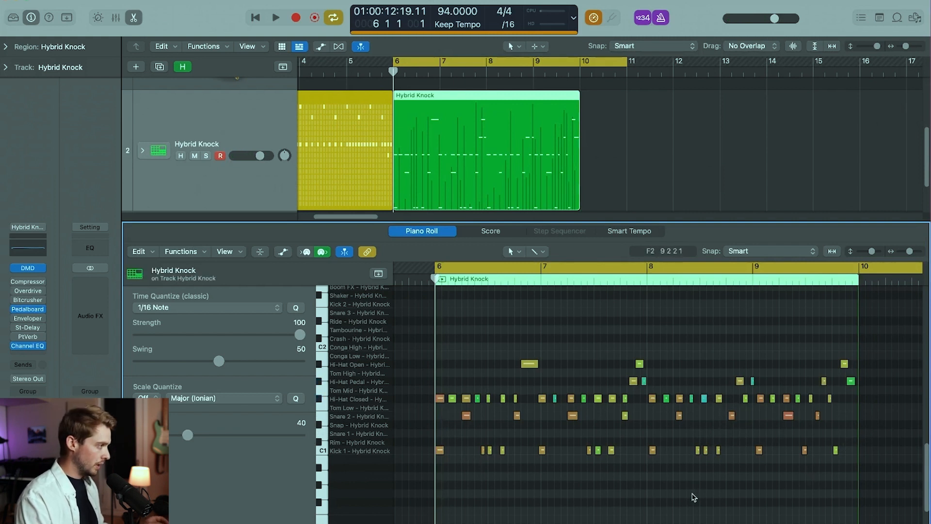
Quantize all notes in the recorded Hybrid Knock region to 1/16 Note.
key("super+a")
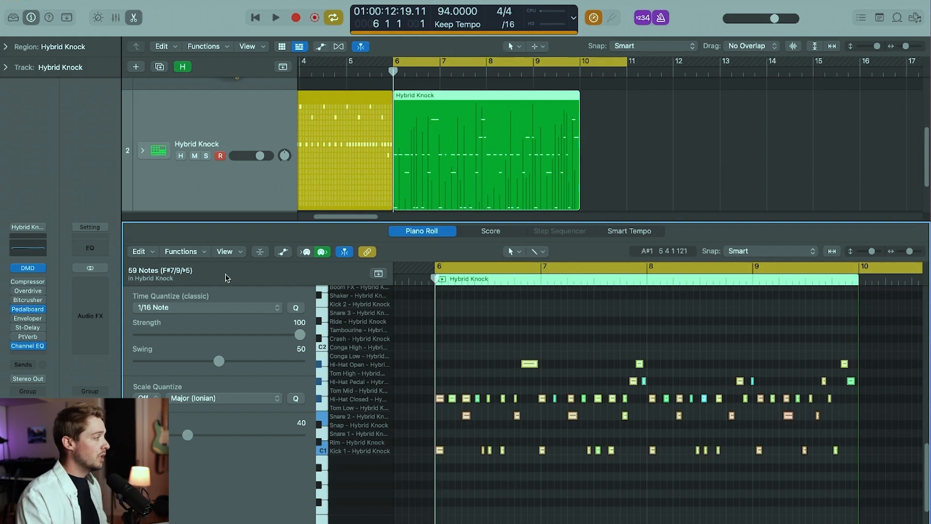
left_click(238, 311)
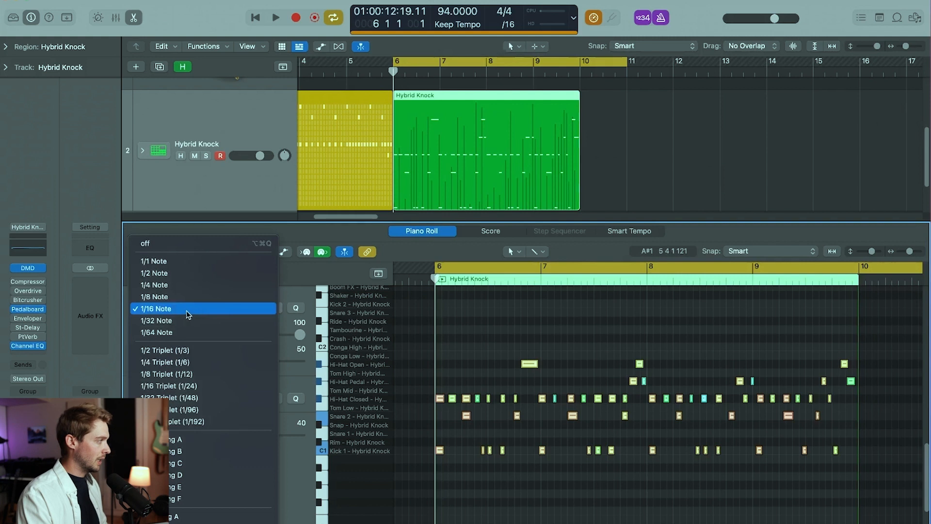
left_click(188, 309)
left_click(258, 311)
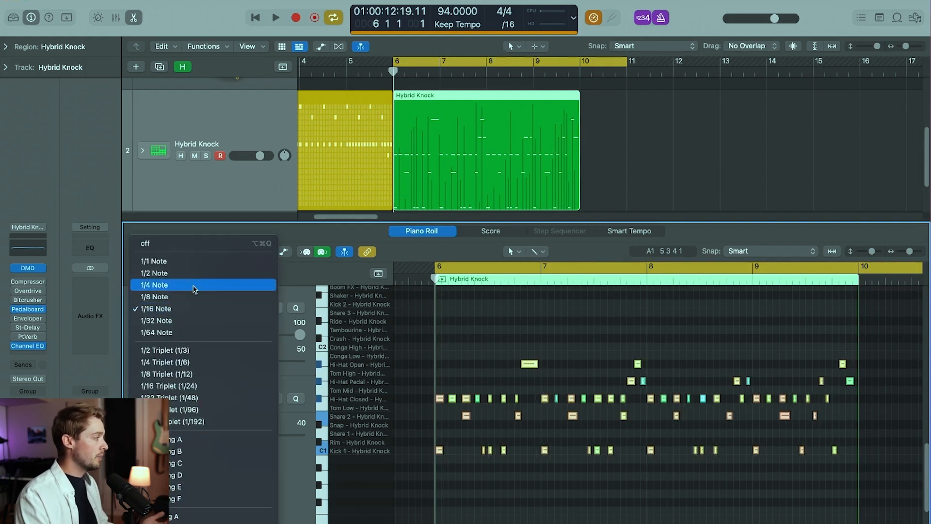
left_click(289, 293)
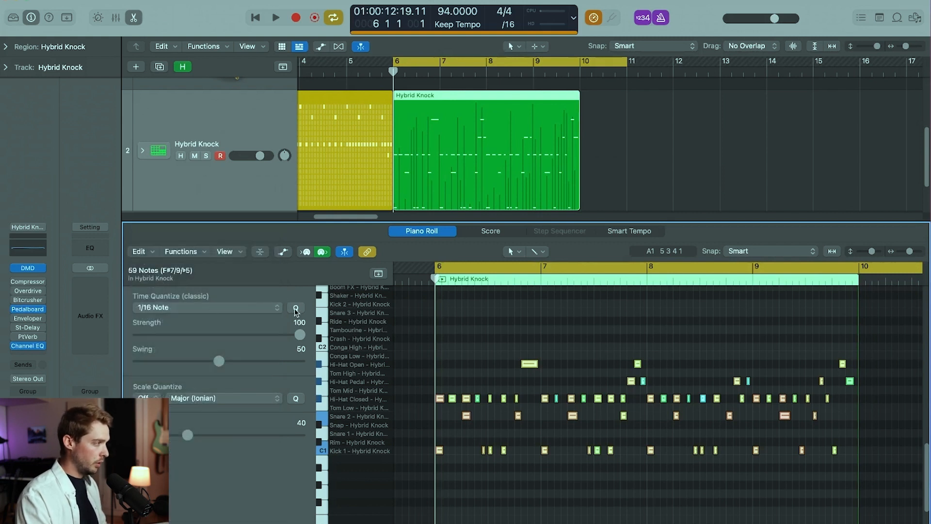
Deselect the notes and play back the quantized Hybrid Knock region from bar 6.
left_click(440, 294)
key("space")
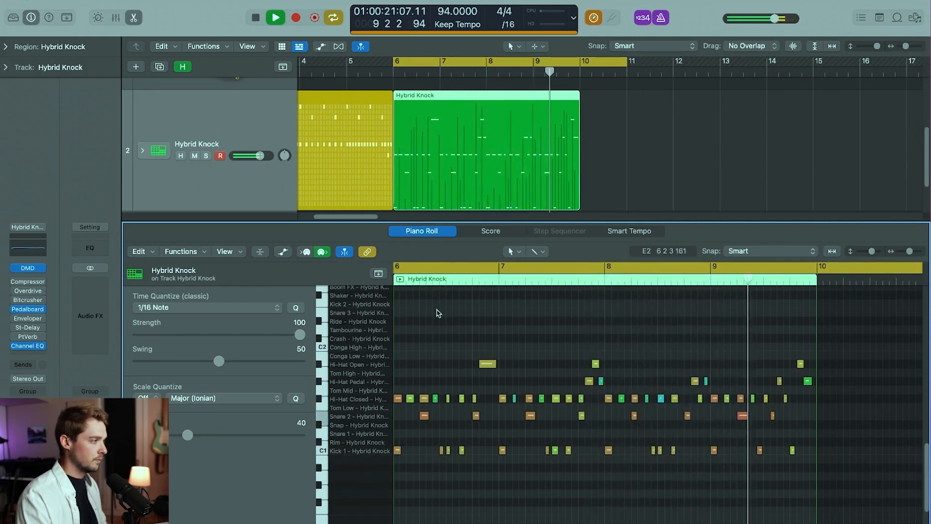
key("space")
Set the time quantize strength to 85 for all Hybrid Knock notes and play the region.
key("super+a")
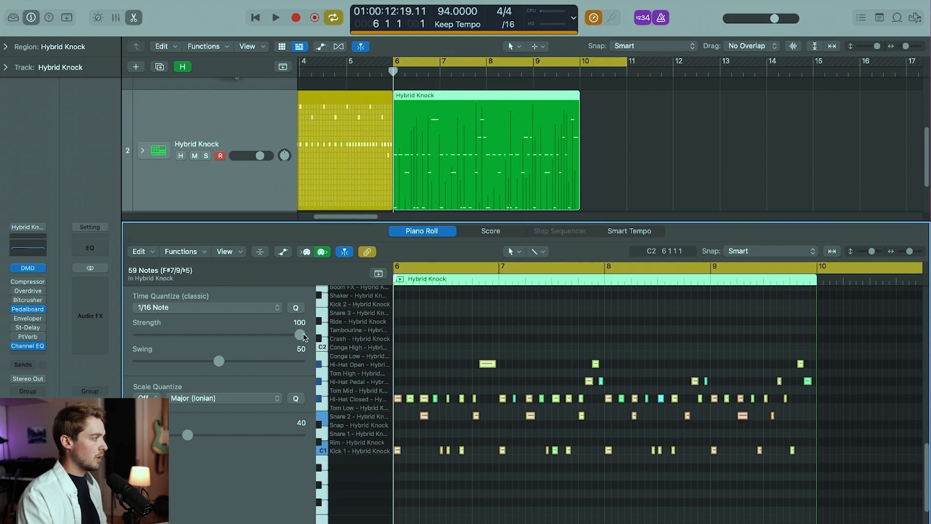
left_click_drag(301, 338, 285, 359)
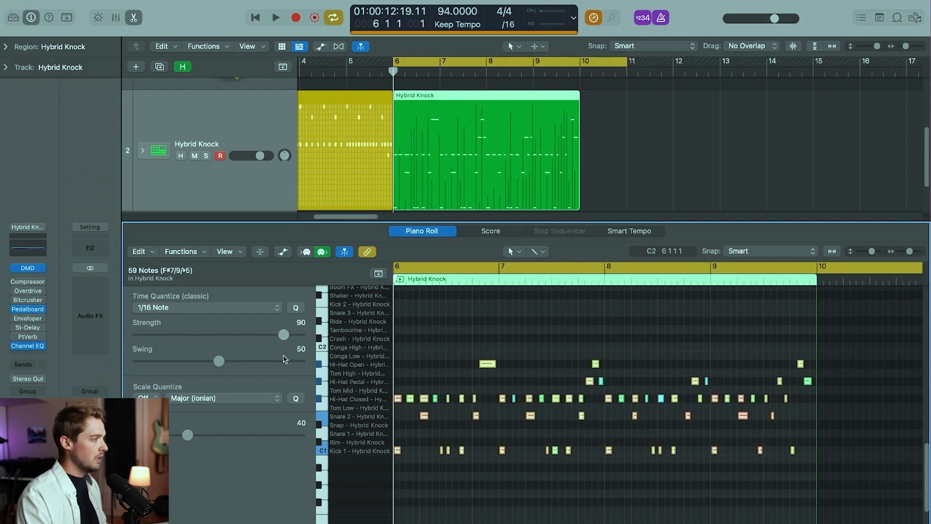
mouse_move(284, 336)
left_mouse_down()
mouse_move(261, 339)
mouse_move(274, 339)
left_mouse_up()
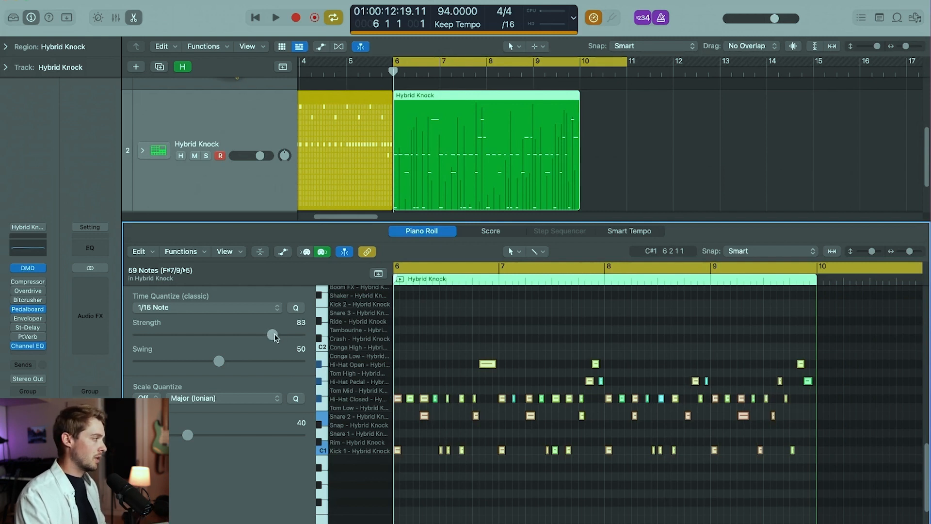
key("space")
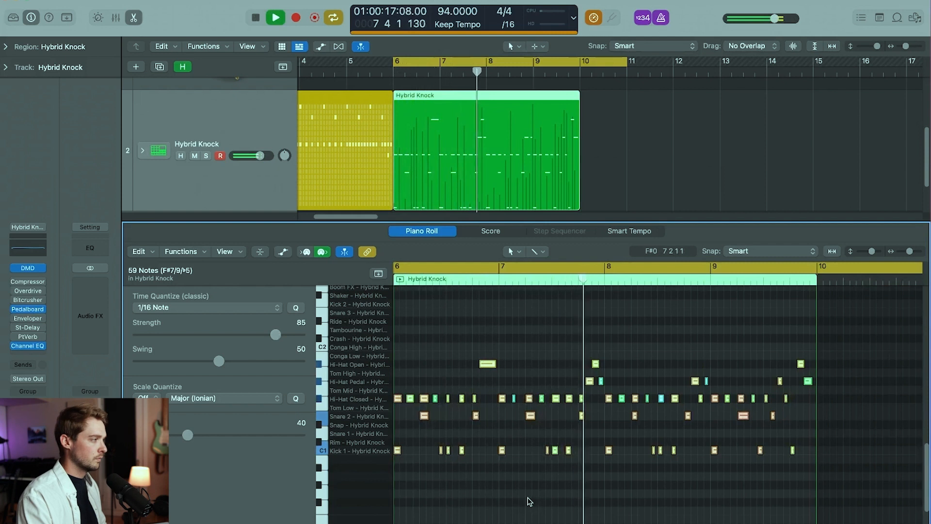
key("space")
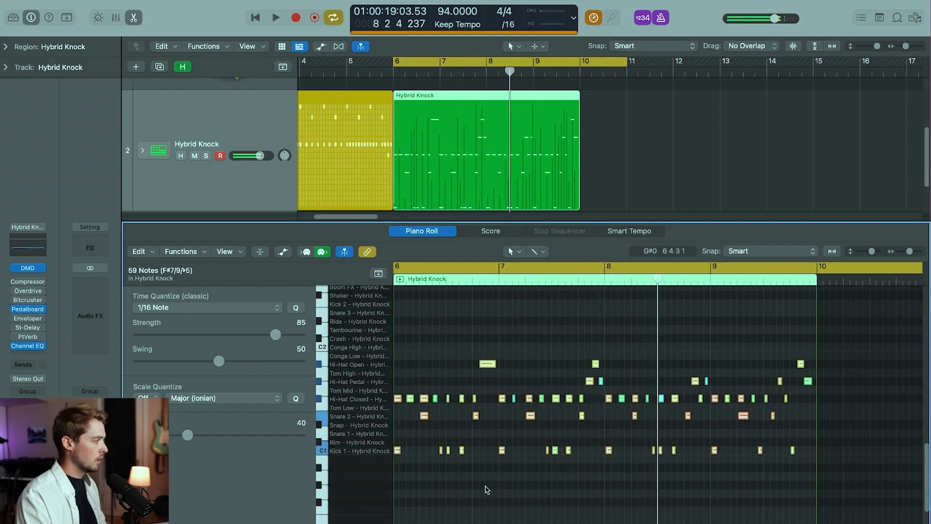
left_click(468, 485)
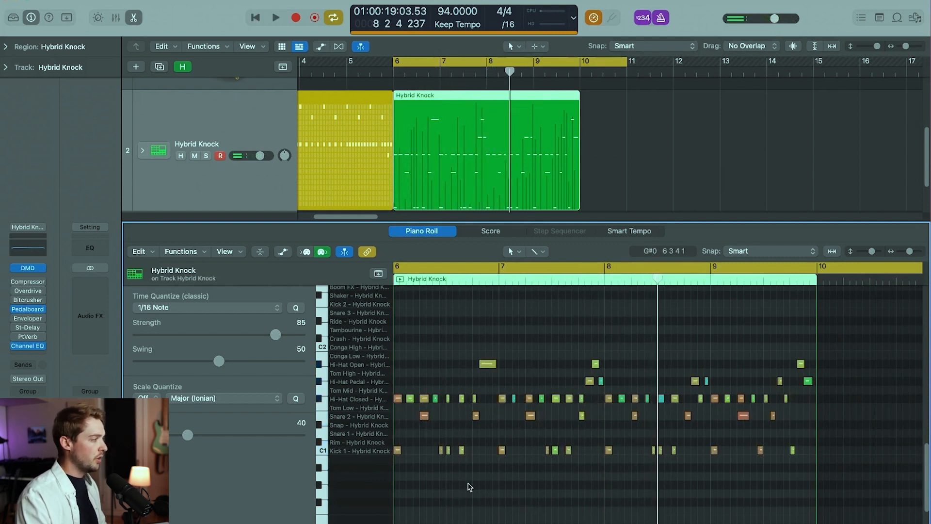
Audition all Hybrid Knock notes with the quantize swing at 73 and at 50.
left_click_drag(404, 283, 393, 285)
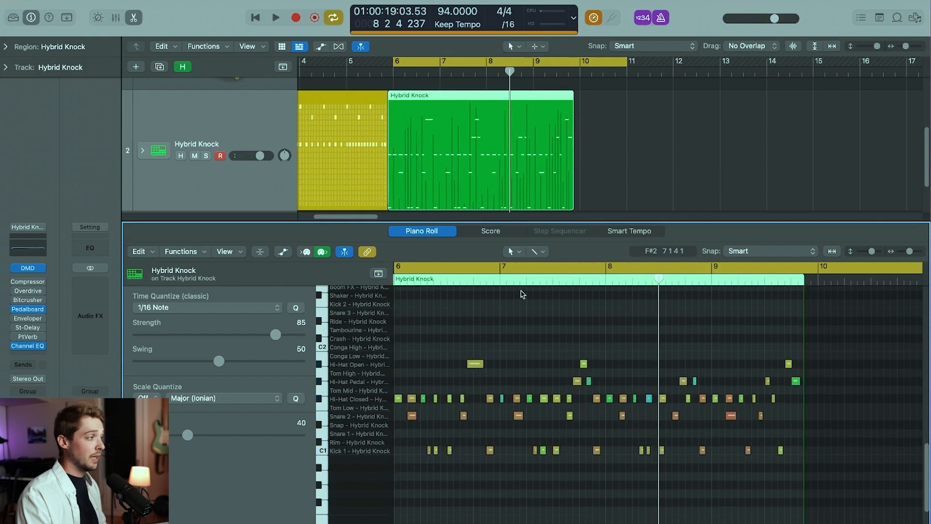
scroll(534, 303, "left", 4)
scroll(533, 303, "up", 2)
key("super+a")
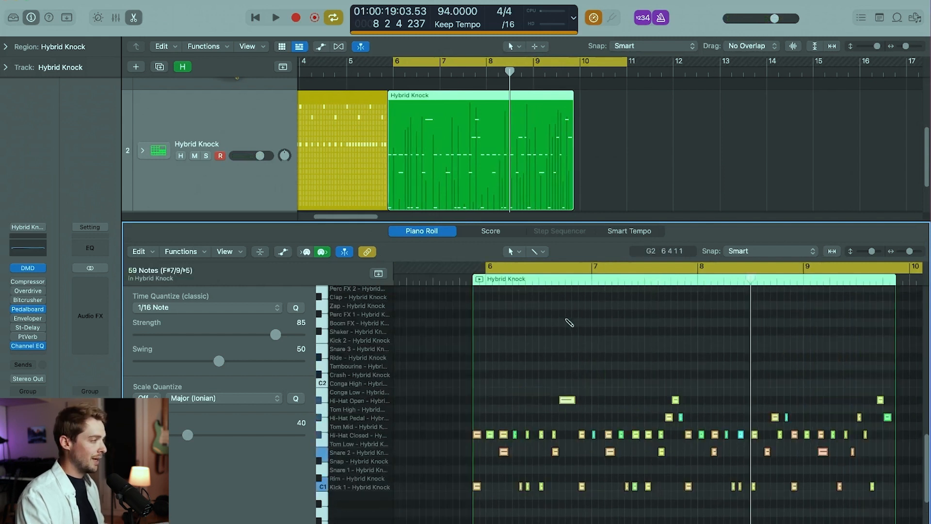
left_click_drag(218, 365, 256, 368)
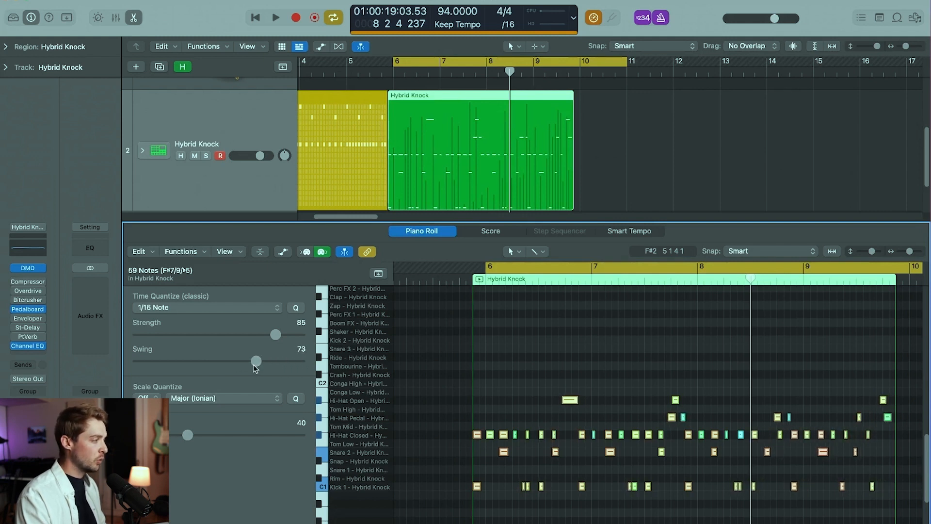
key("space")
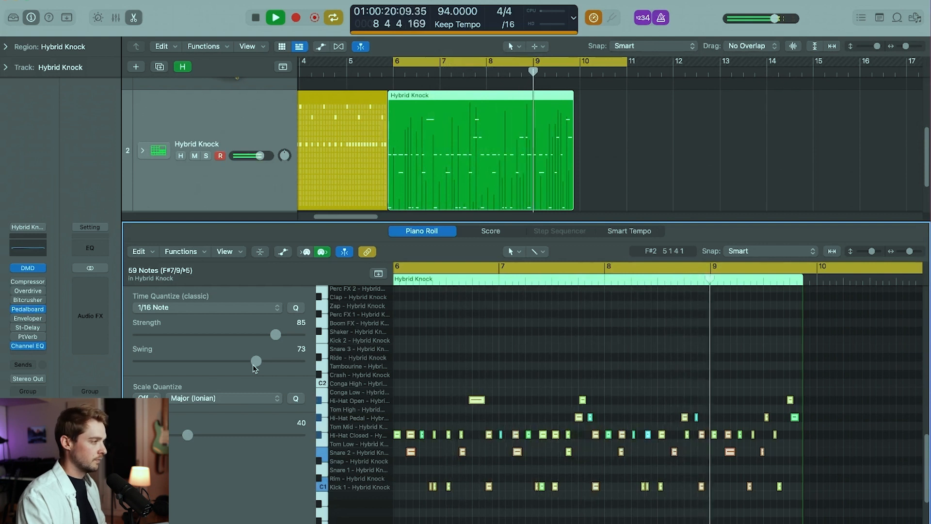
key("space")
left_click_drag(255, 368, 218, 369)
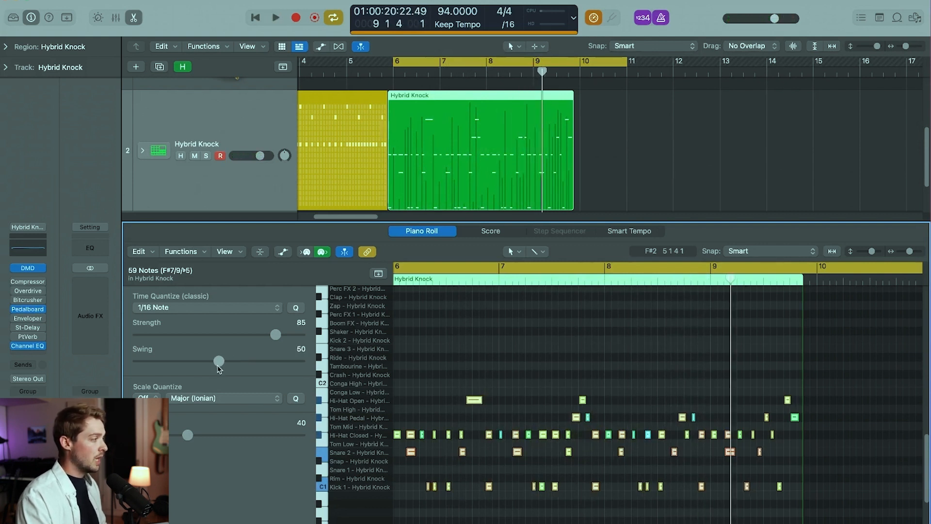
key("space")
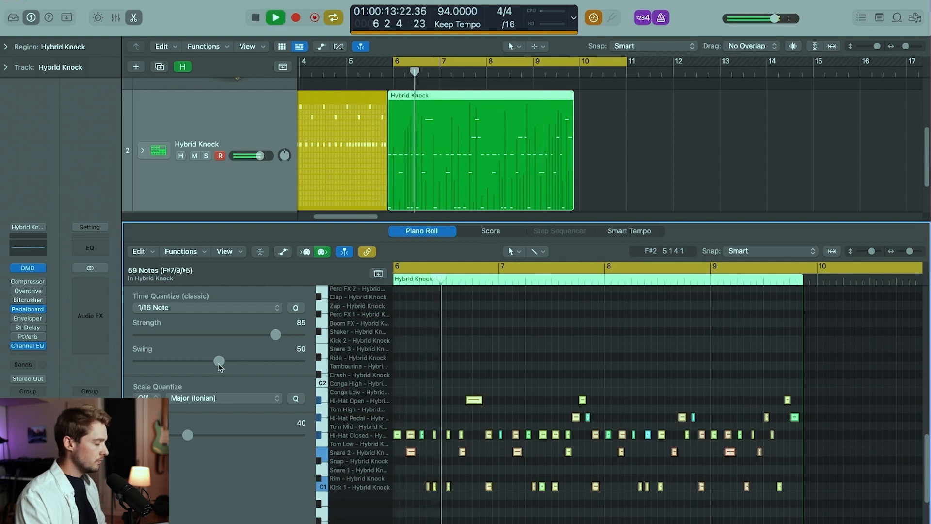
key("space")
Set the quantize swing of the selected Hybrid Knock notes to 55 and listen to the groove.
left_click_drag(219, 368, 226, 365)
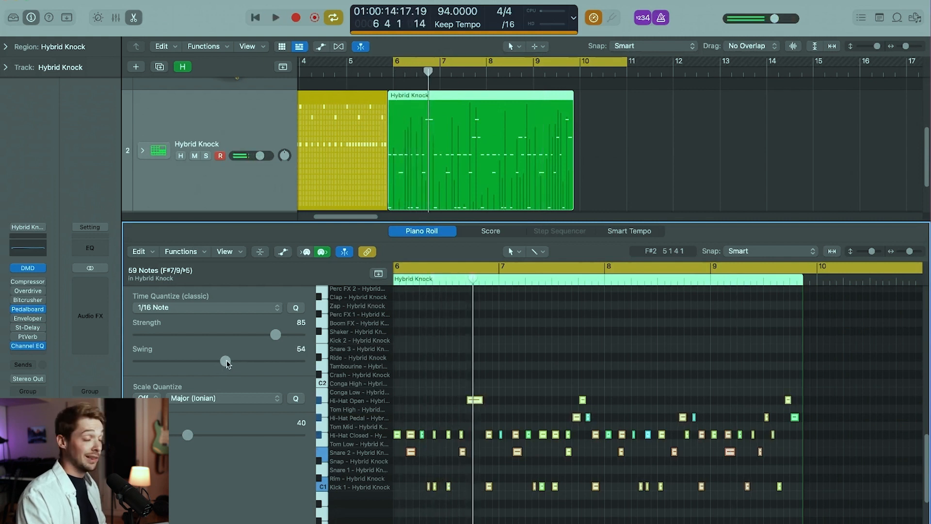
key("space")
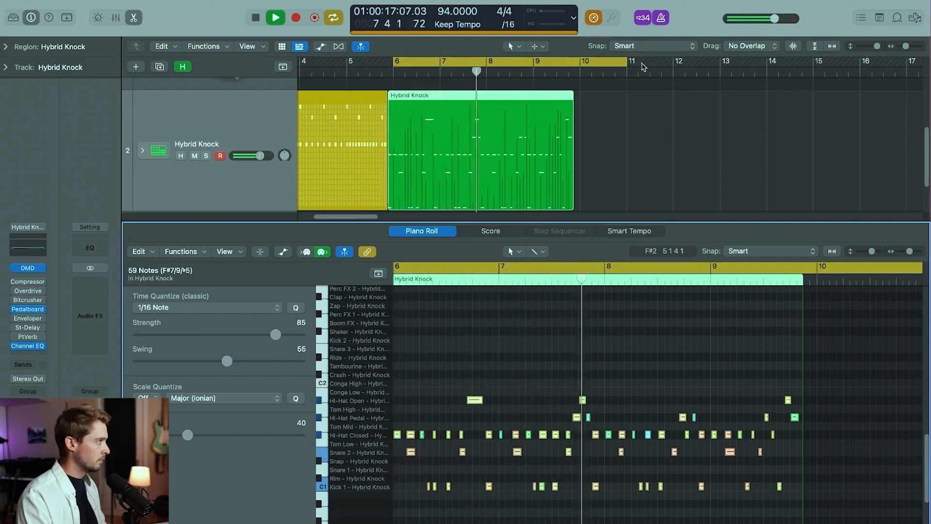
key("space")
Move the Hybrid Knock region so it starts exactly at bar 6, and turn off the metronome during playback.
left_click_drag(414, 94, 418, 97)
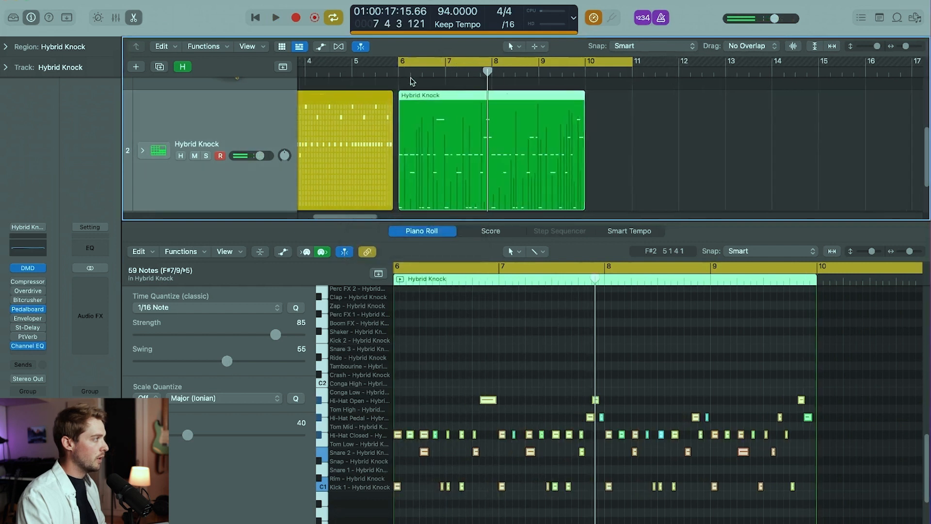
scroll(827, 110, "left", 3)
key("space")
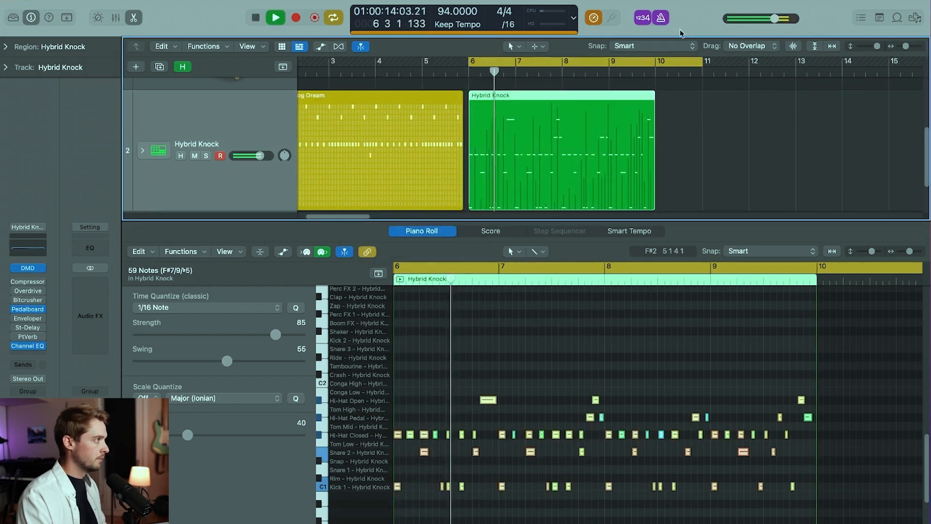
left_click(662, 19)
key("space")
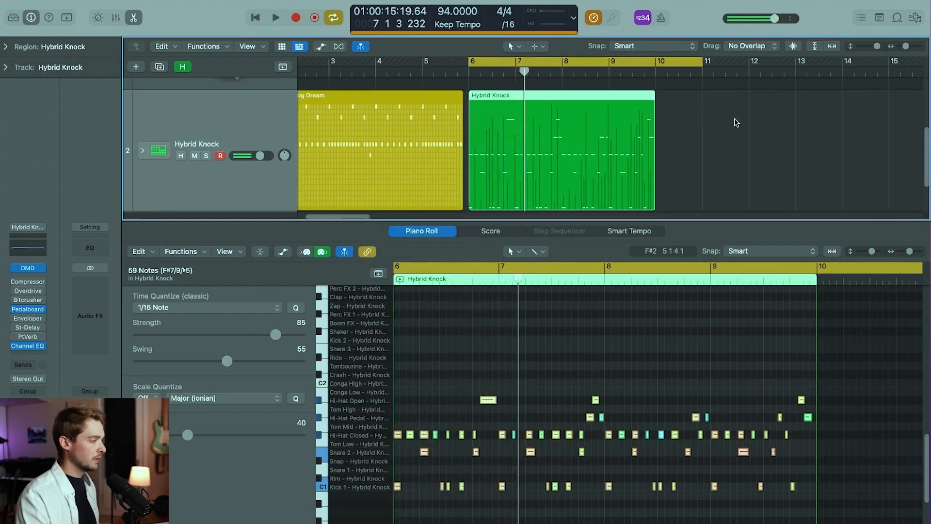
Close the Piano Roll and delete the Analog Dream region.
key("p")
left_click(477, 199)
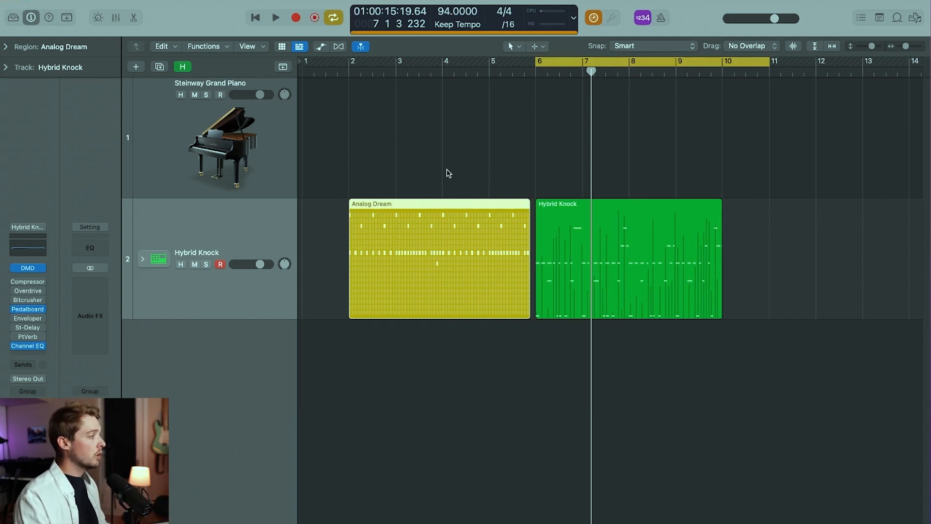
left_click(867, 222)
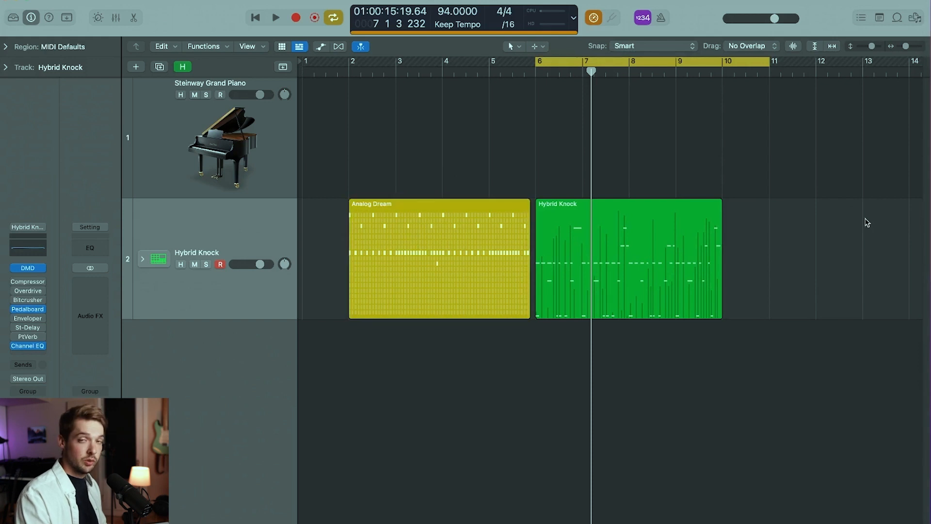
left_click(474, 202)
key("Delete")
Move the Hybrid Knock region to bar 2 and play it with a cycle range from bar 2 to bar 6.
left_click_drag(579, 254, 393, 254)
left_click(574, 67)
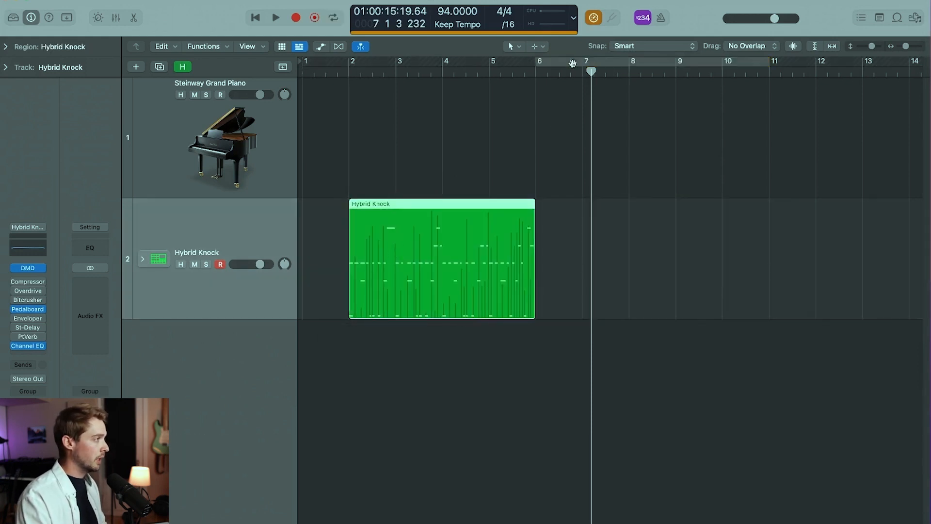
left_click_drag(353, 62, 531, 67)
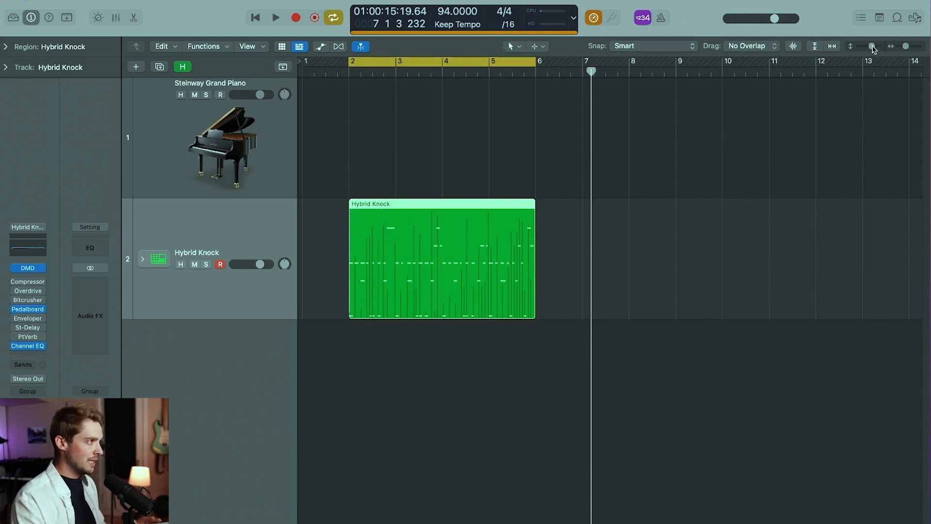
left_click_drag(873, 50, 872, 51)
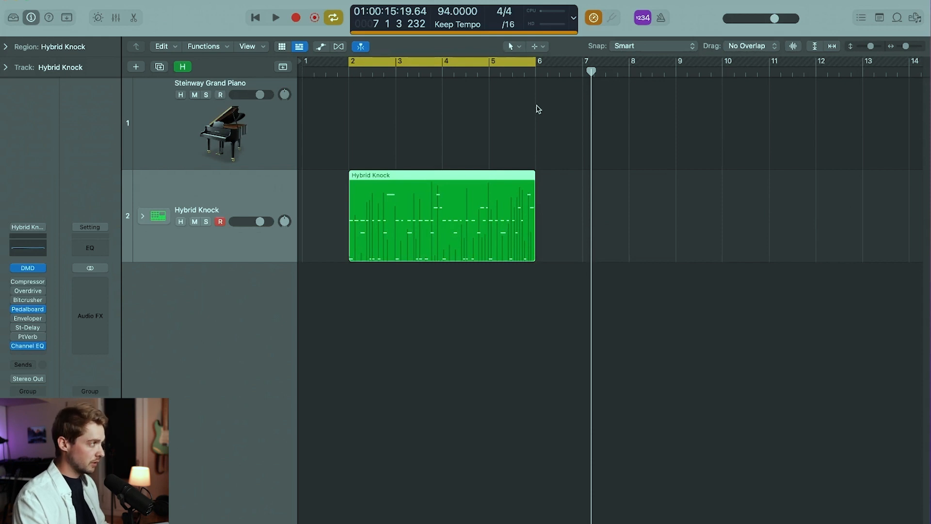
key("space")
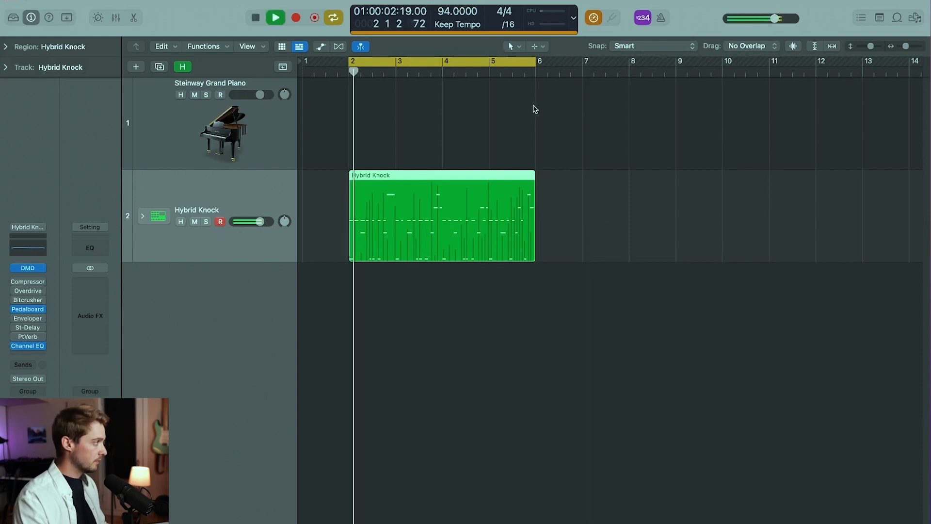
Select the Steinway Grand Piano track, stop playback and show the Library.
left_click(203, 137)
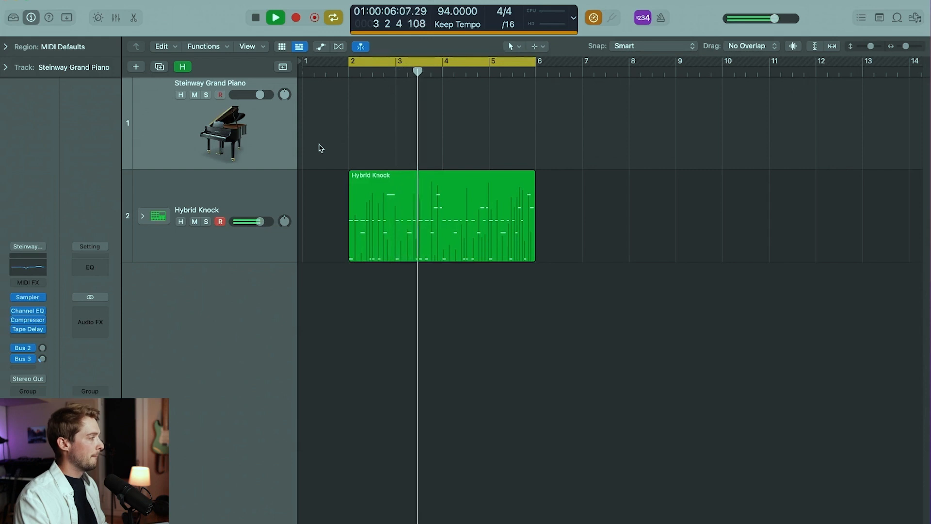
key("space")
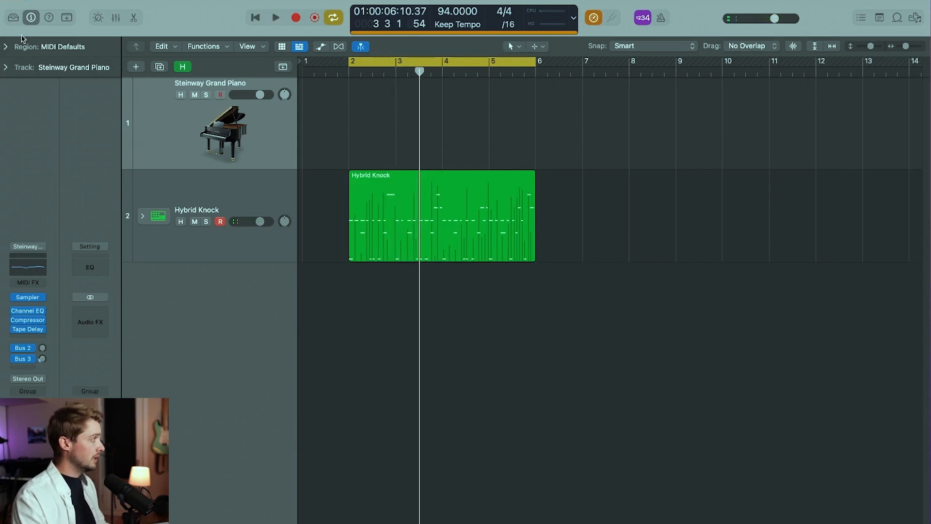
left_click(15, 21)
left_click(15, 21)
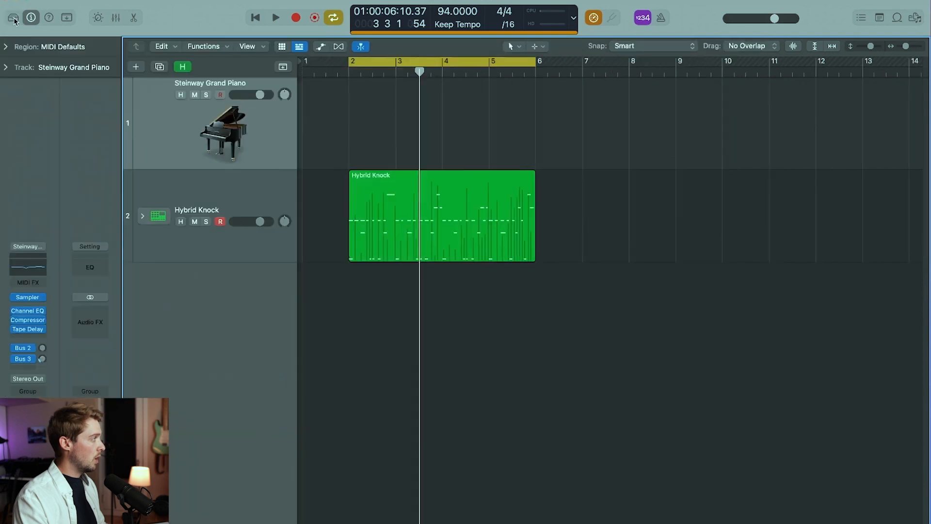
left_click(14, 18)
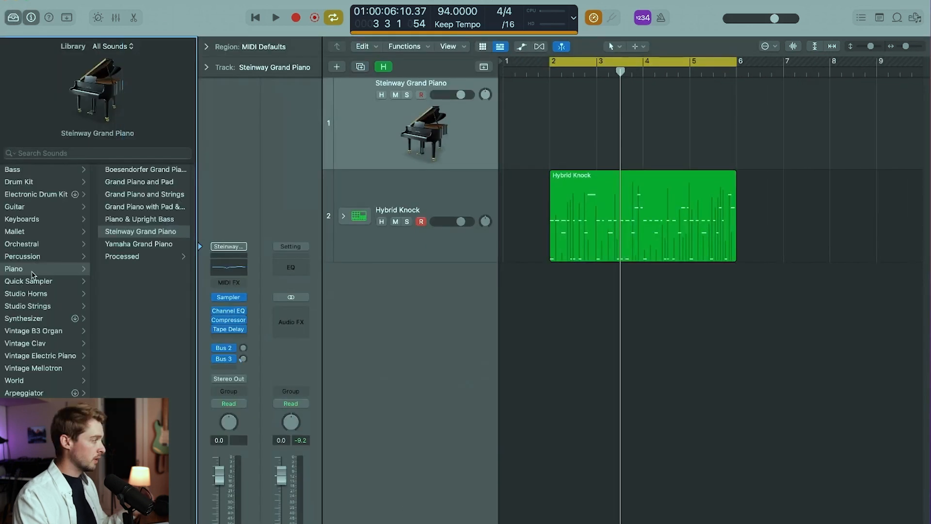
Audition plucked synthesizer patches, including Dreamy Air Guitar, and load Decrepit Mariner on the piano track.
left_click(40, 320)
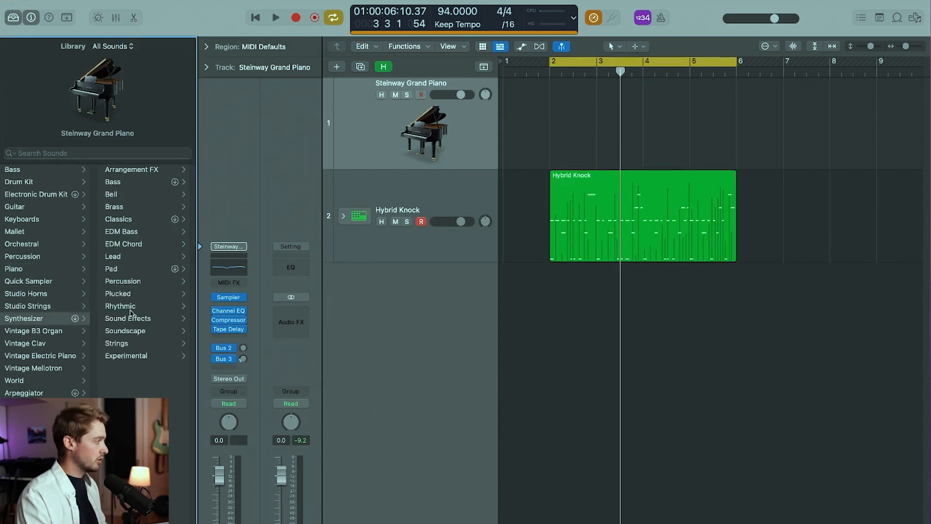
left_click(129, 294)
left_click(131, 296)
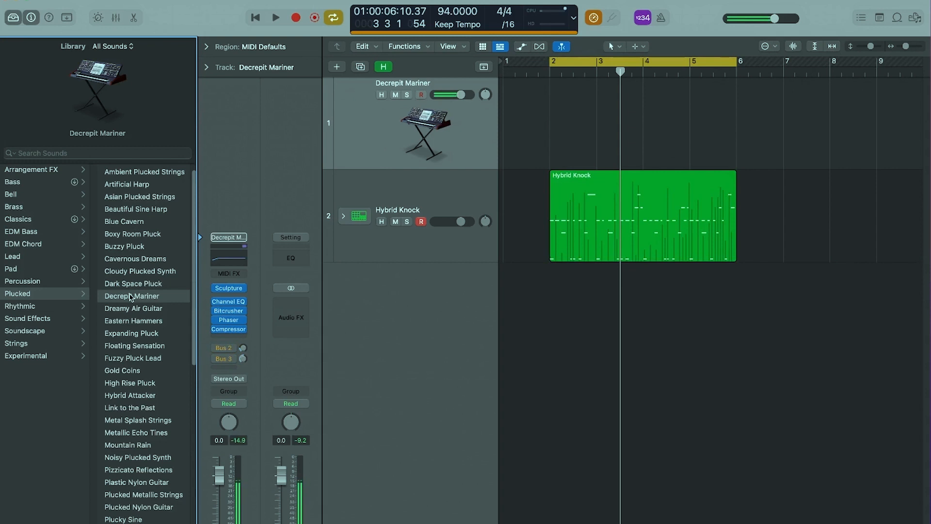
left_click(130, 310)
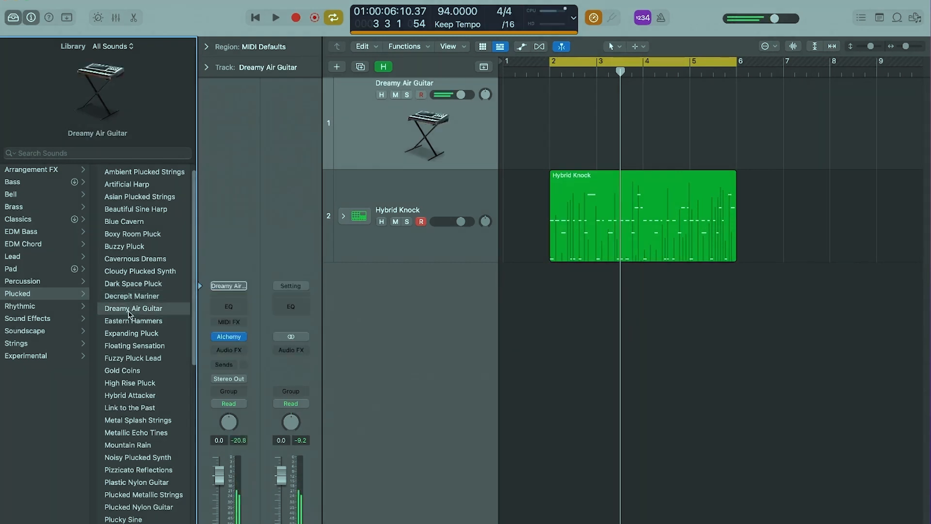
left_click(152, 296)
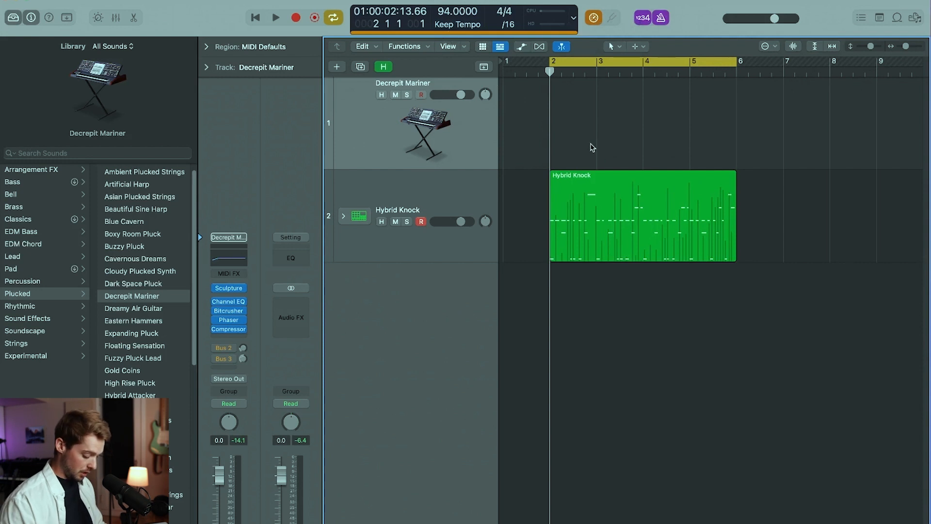
key("space")
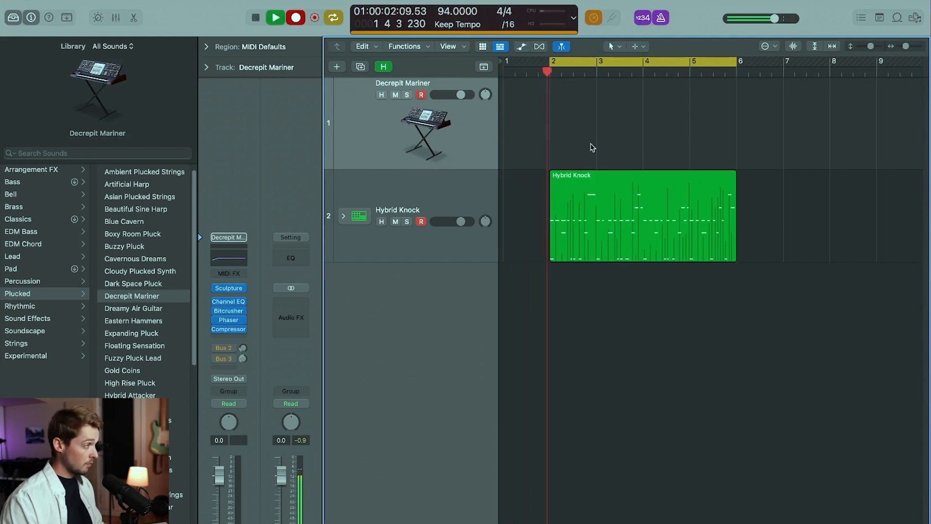
key("space")
key("super+z")
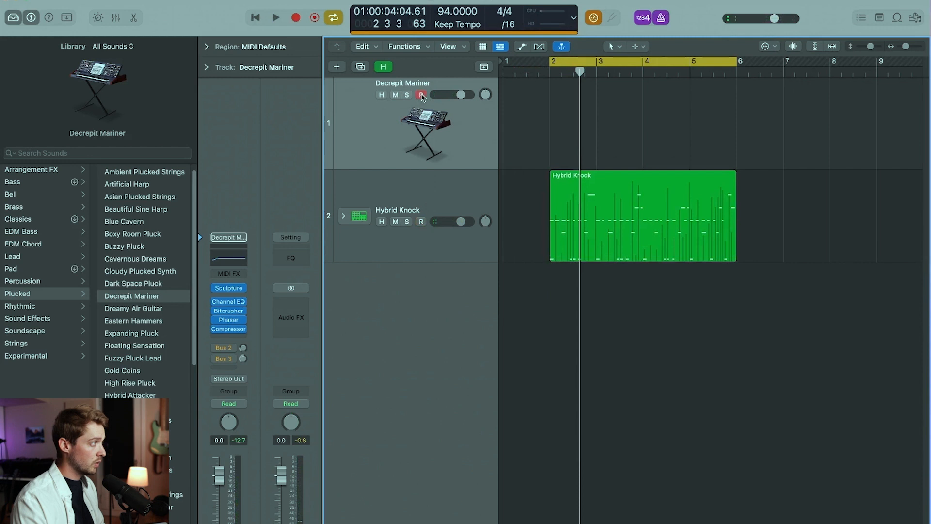
Record a Decrepit Mariner plucked part over the Hybrid Knock loop from bar 2 to bar 6, then stop recording.
key("r")
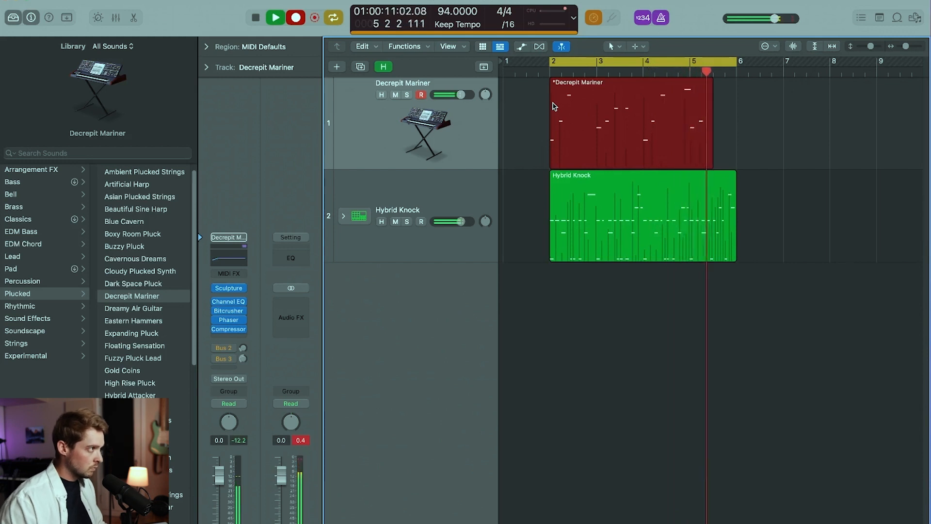
key("space")
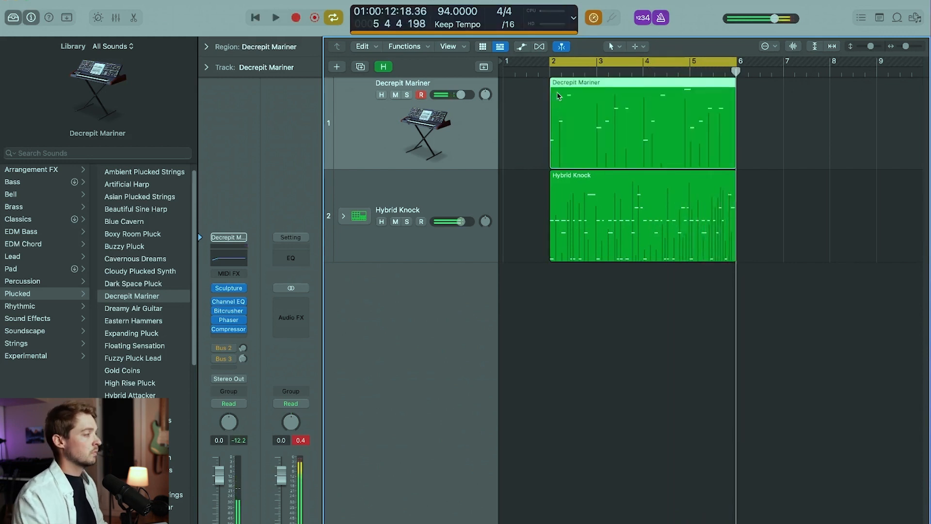
left_click(832, 133)
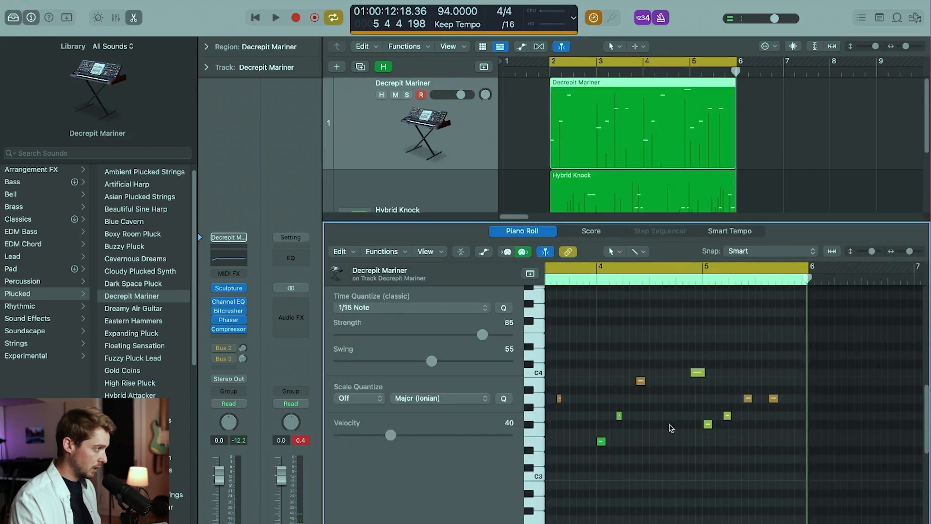
Quantize all notes of the Decrepit Mariner region in the Piano Roll to 1/16 Note with strength 84.
scroll(650, 434, "left", 4)
left_click_drag(657, 463, 750, 384)
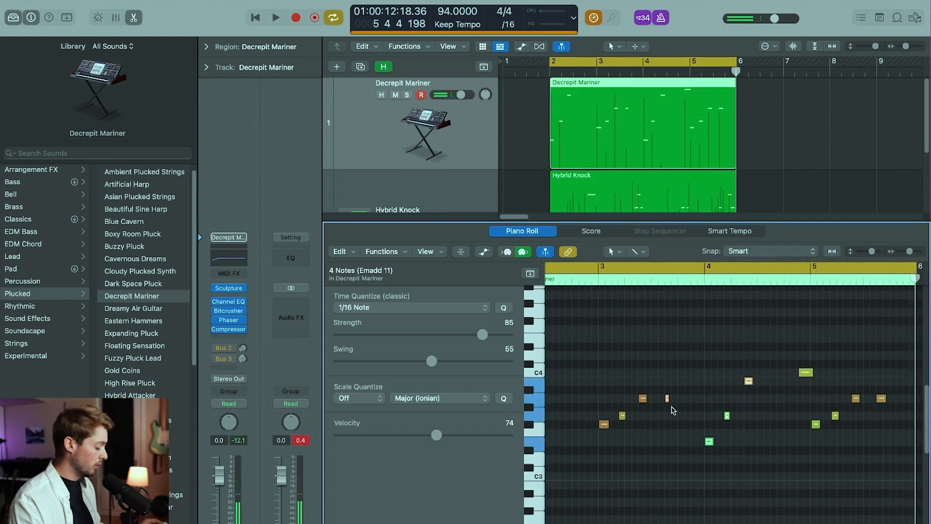
left_click(672, 438)
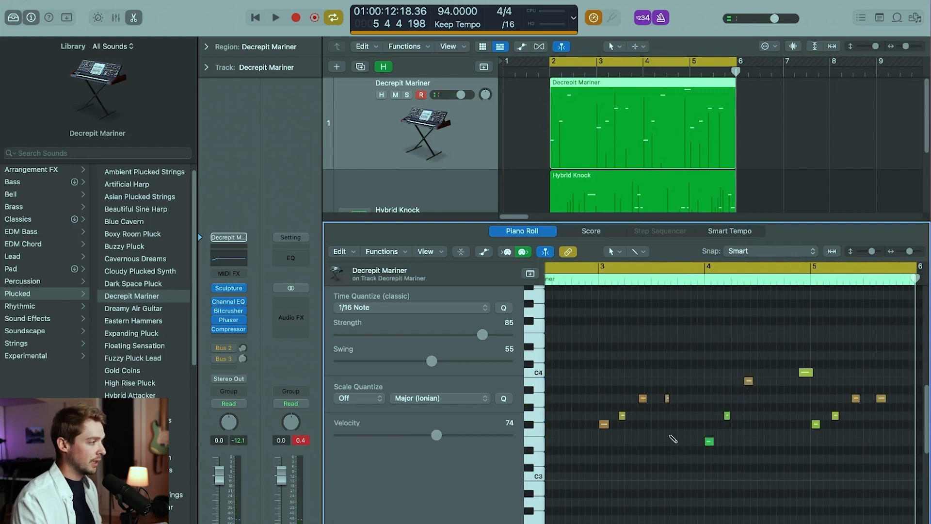
key("super+a")
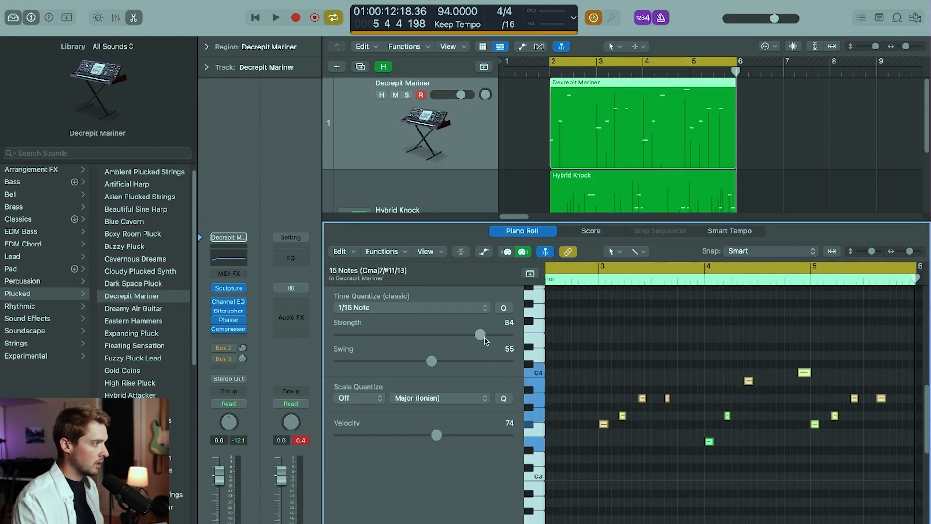
Close the editor area and play the Decrepit Mariner and Hybrid Knock regions together from bar 2.
key("x")
key("x")
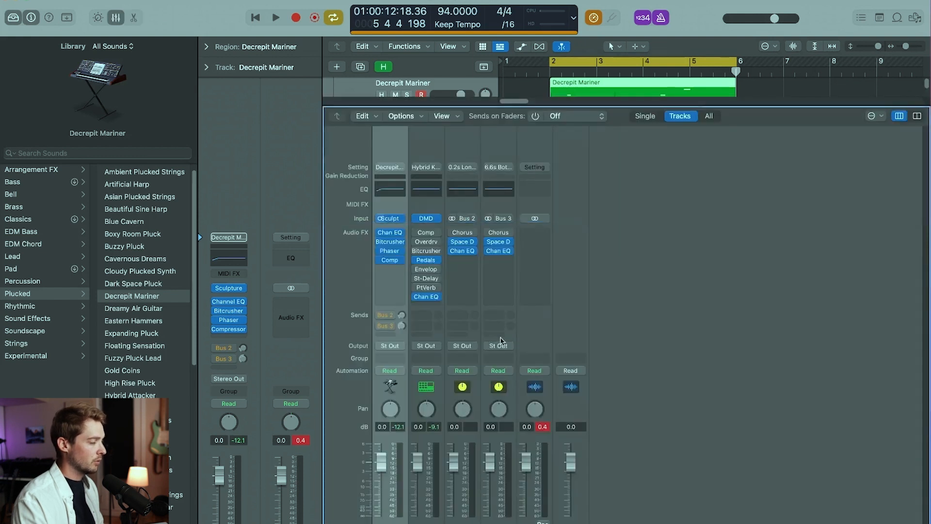
left_click(823, 113)
double_click(542, 71)
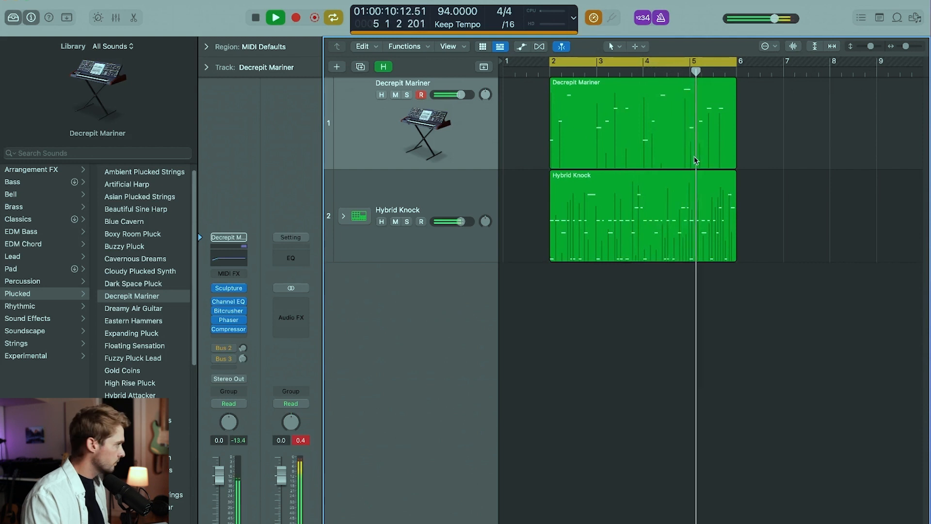
key("space")
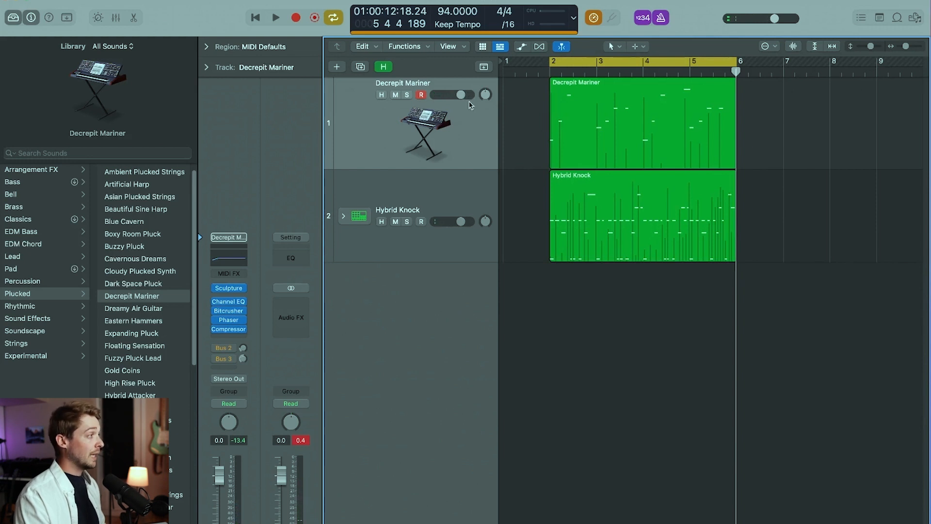
Lower the Decrepit Mariner track volume to -5.2 dB, checking the balance against the drums during playback.
left_click(461, 95)
left_click_drag(460, 94, 452, 94)
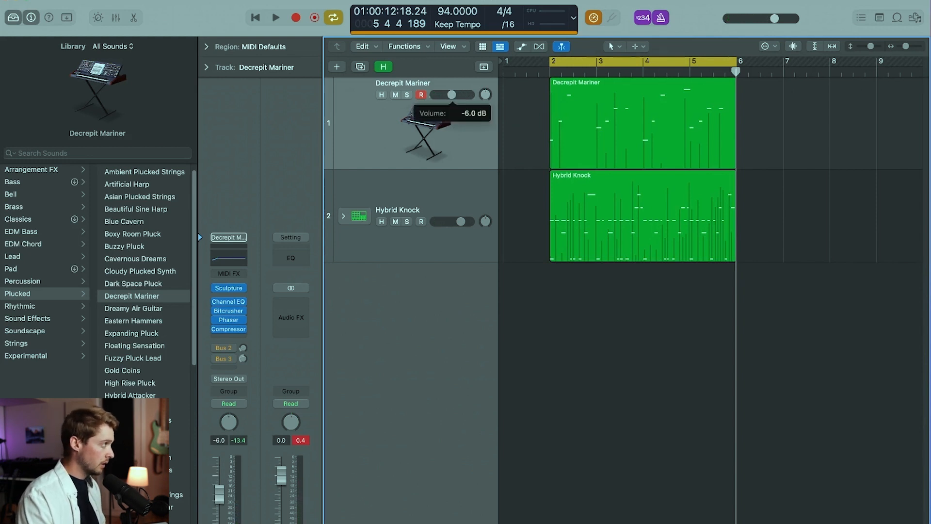
key("space")
left_click_drag(452, 95, 453, 94)
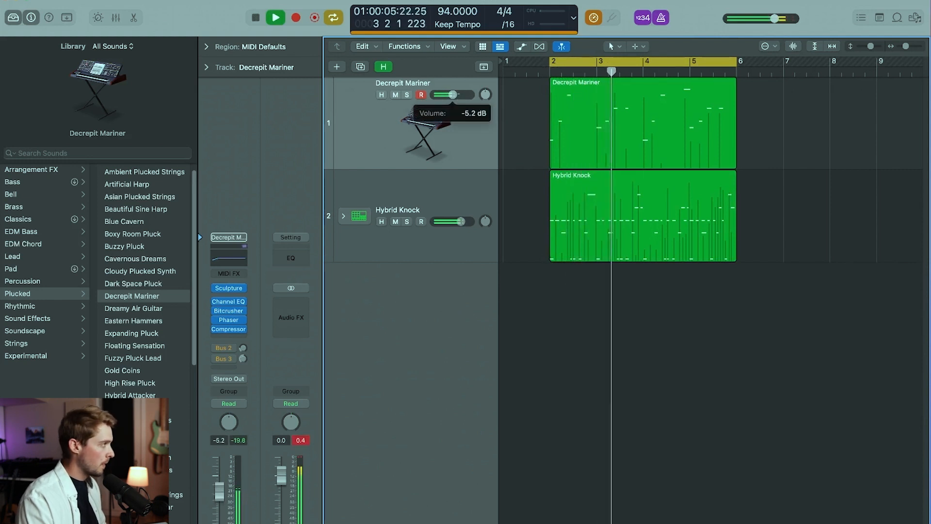
key("space")
Turn off the metronome, play the loop briefly without it, and return the playhead to bar 2.
left_click(662, 18)
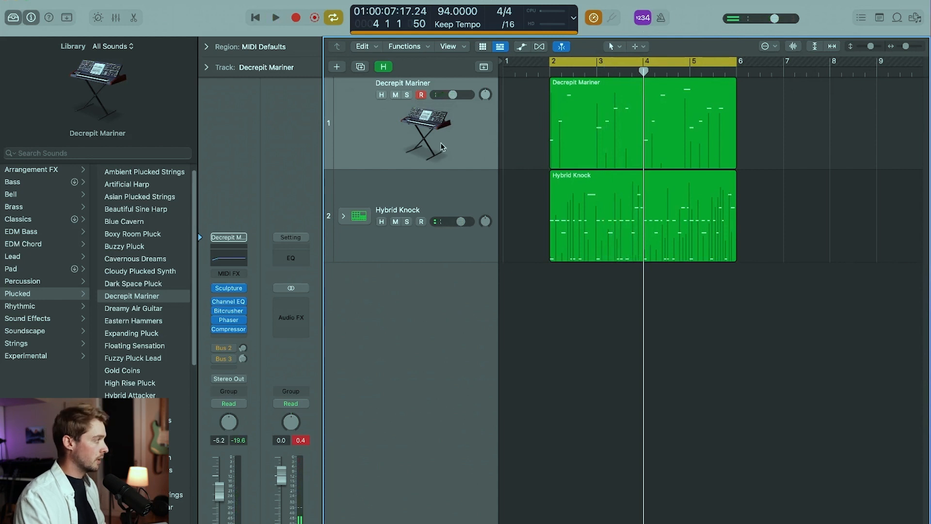
mouse_move(226, 322)
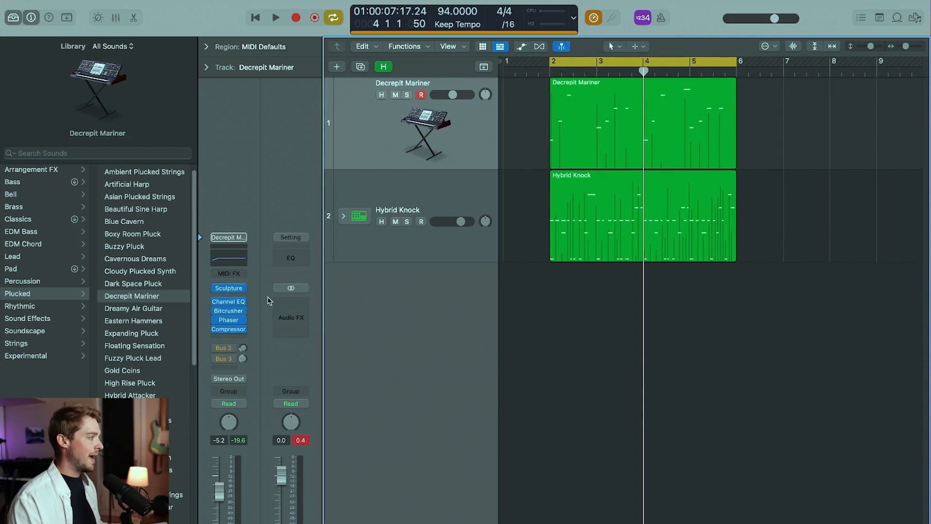
key("space")
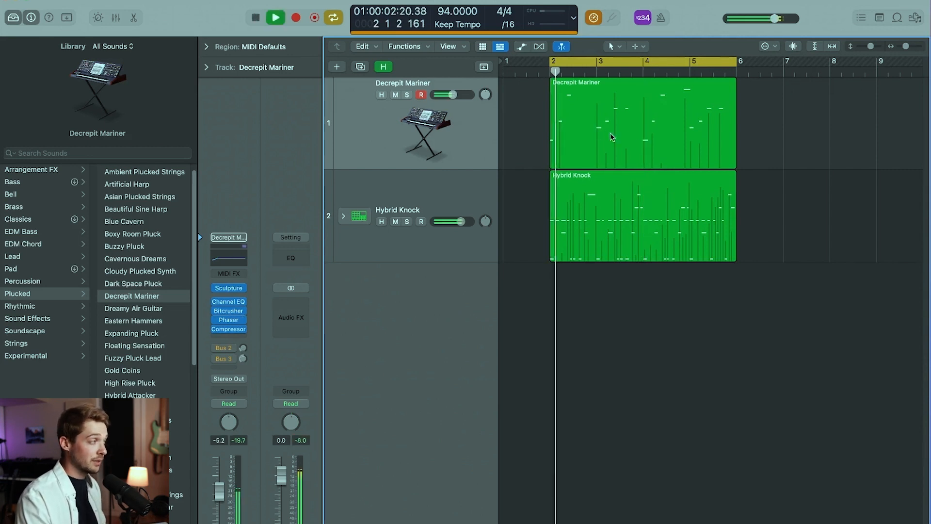
key("space")
left_click(551, 72)
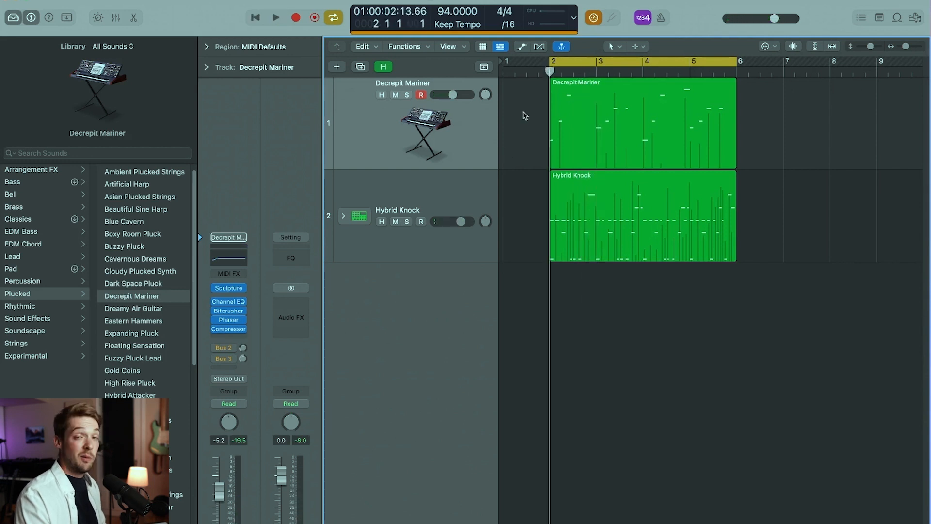
Insert a Space Designer reverb after the Compressor on the Decrepit Mariner track and reposition its window.
left_click(232, 337)
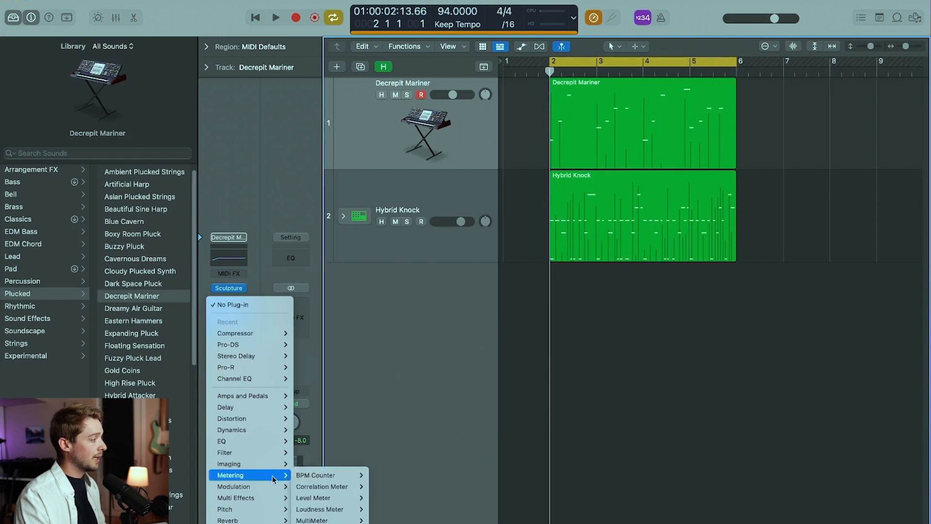
mouse_move(247, 520)
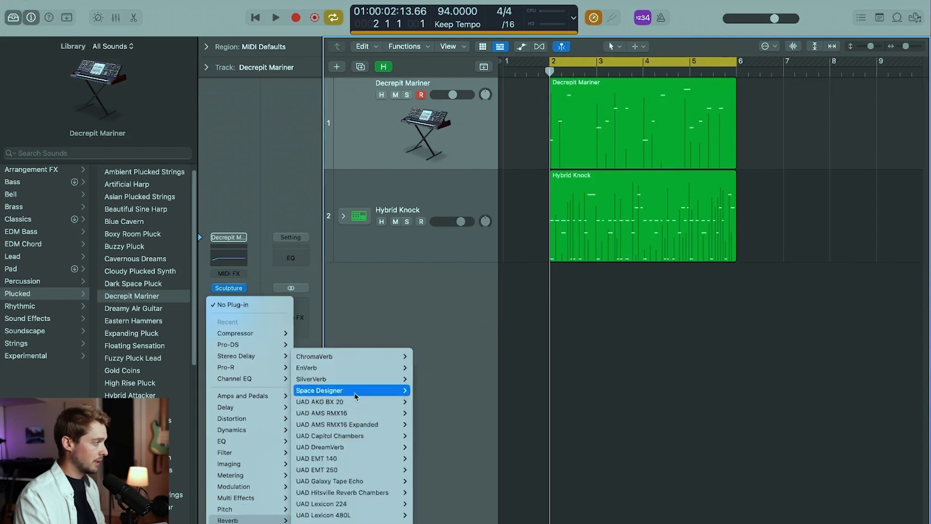
mouse_move(355, 393)
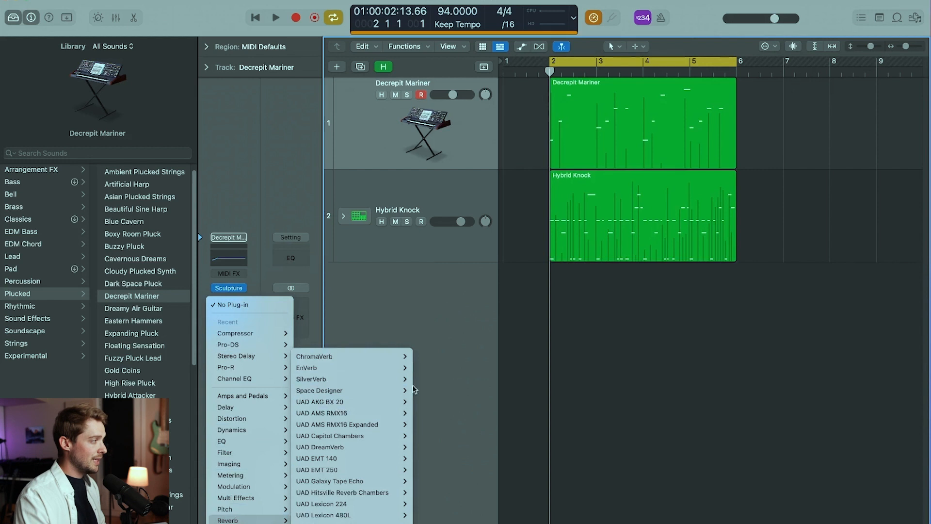
left_click(425, 390)
left_click_drag(644, 139, 439, 50)
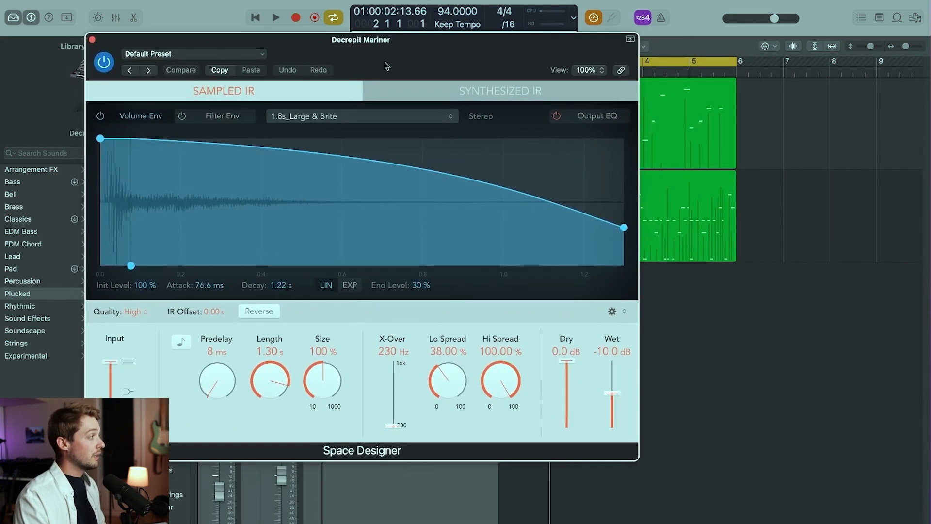
Load the 1.3s Medium Hall preset from Medium Spaces, Halls in Space Designer and move the plug-in window aside.
left_click(259, 57)
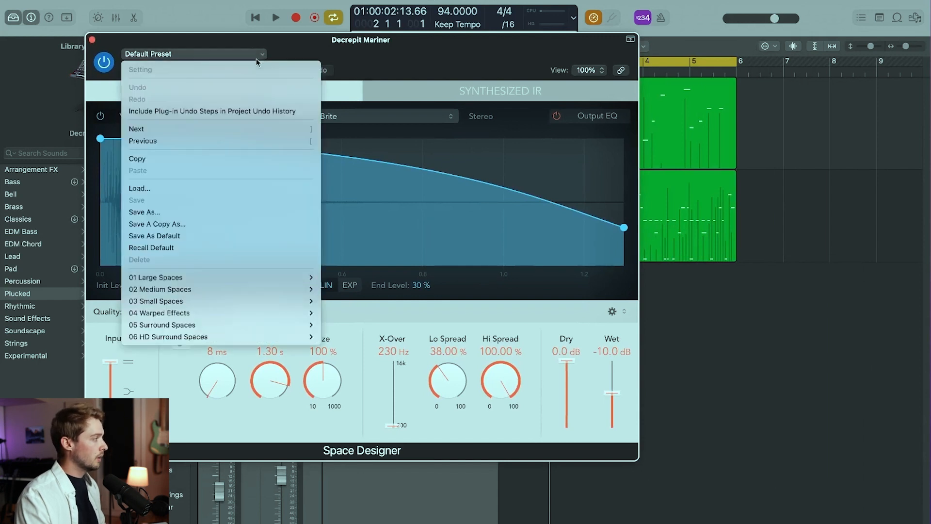
mouse_move(226, 301)
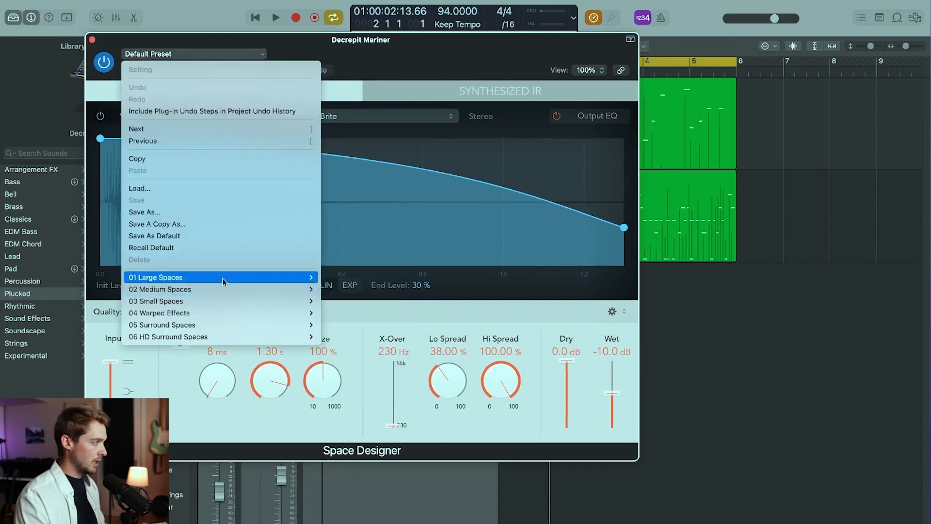
mouse_move(283, 290)
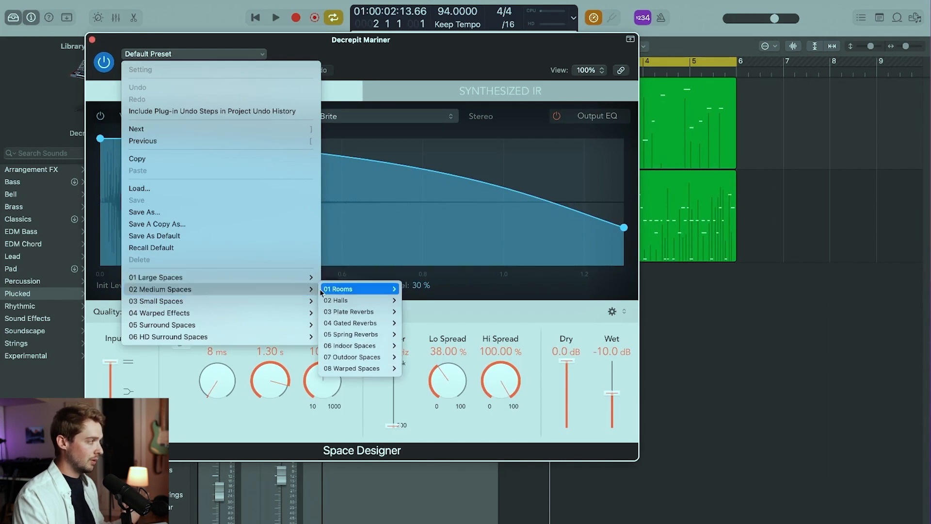
mouse_move(380, 305)
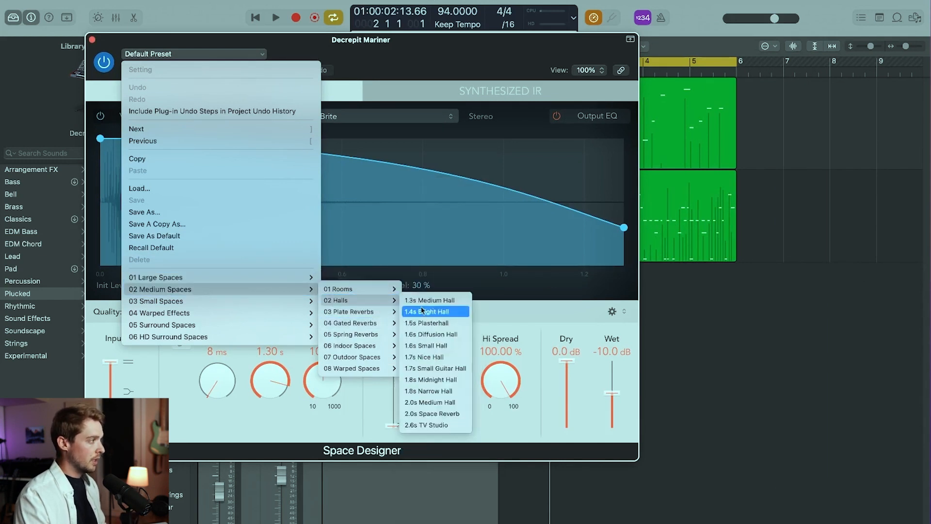
left_click(430, 300)
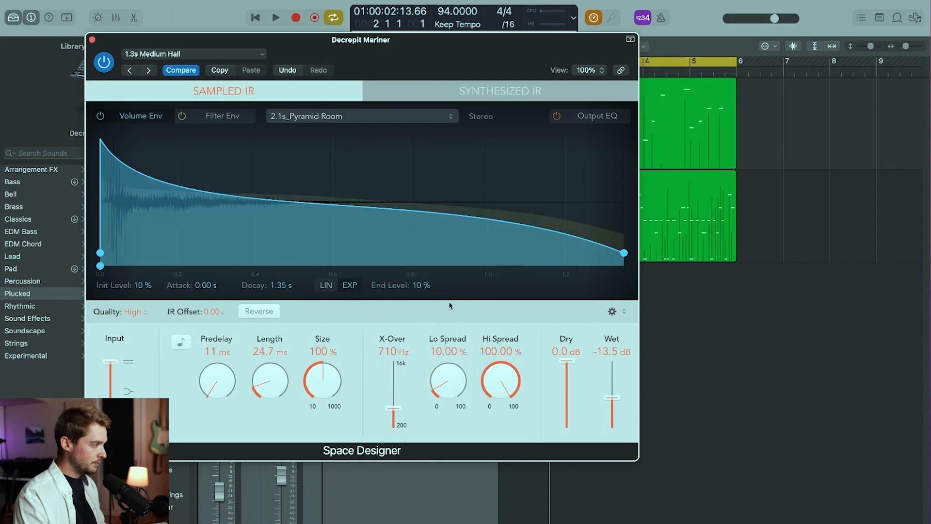
left_click_drag(456, 40, 611, 24)
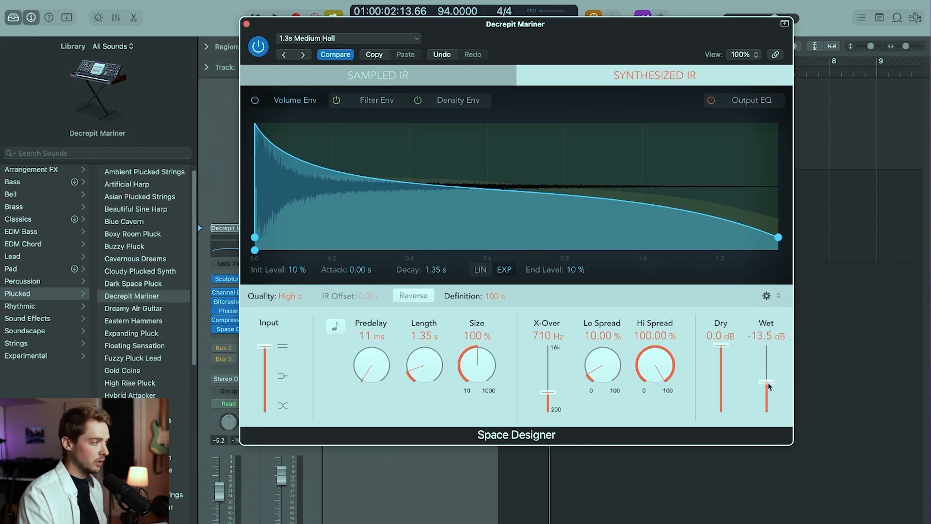
Audition the wet reverb alone during playback, set Dry to 0.0 dB and Wet to -2.2 dB, and close Space Designer.
key("space")
left_click_drag(768, 384, 767, 339)
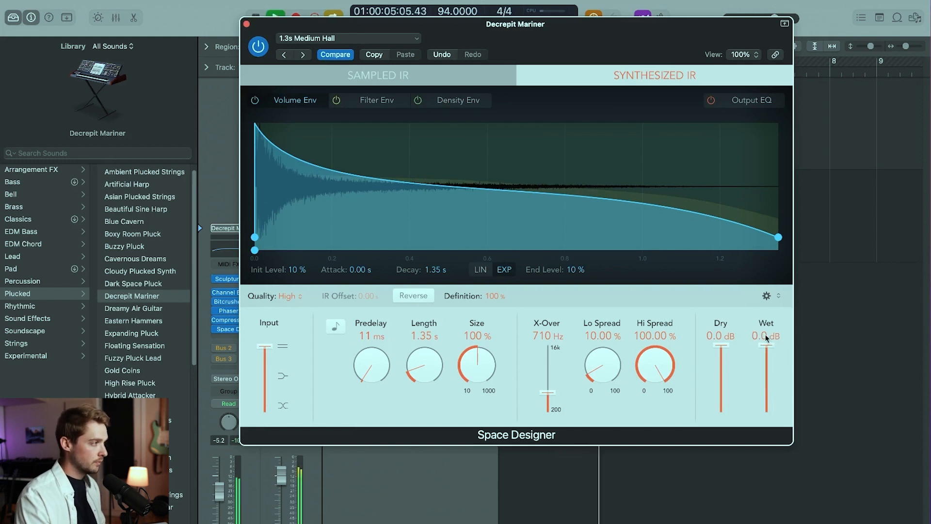
left_click_drag(721, 345, 719, 449)
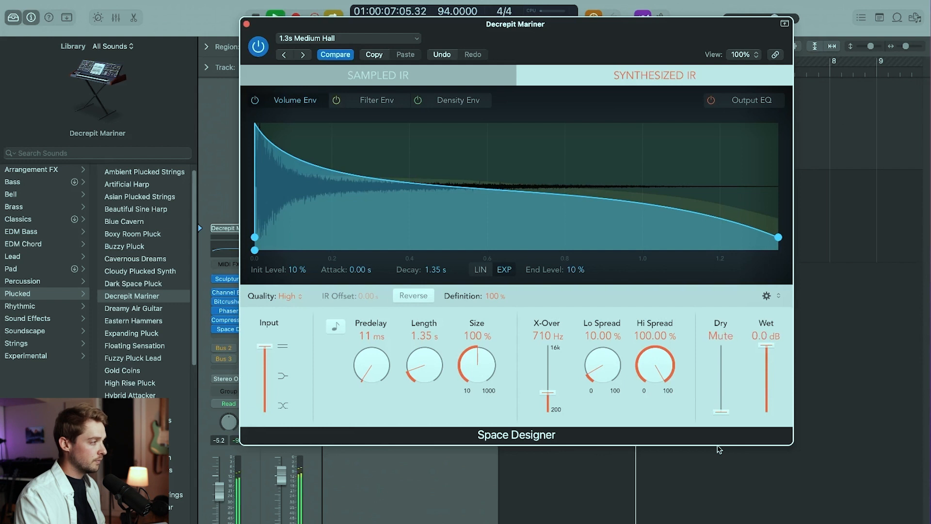
left_click_drag(721, 411, 722, 345)
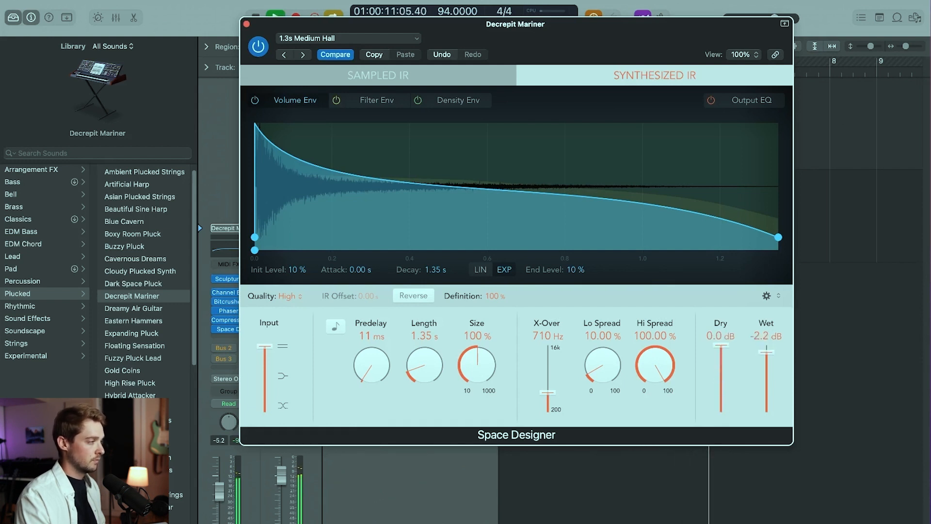
left_click(246, 24)
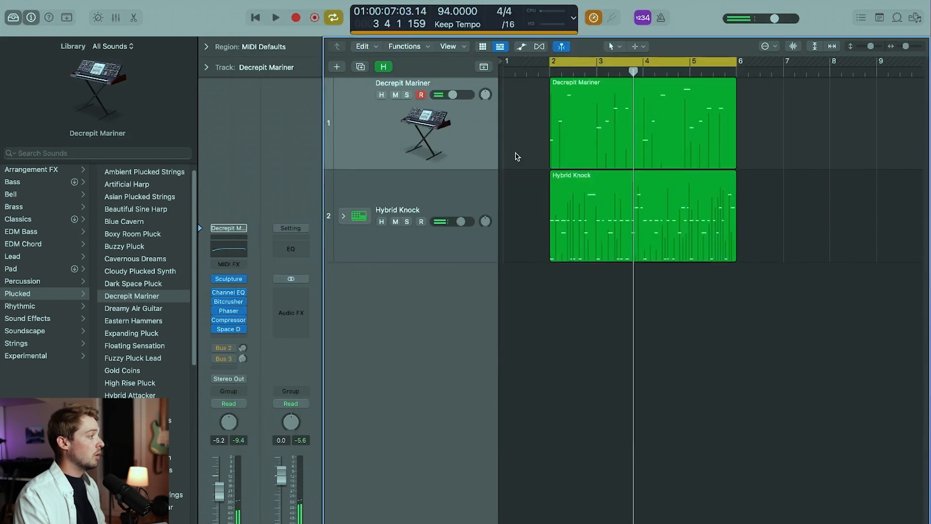
Reduce the Decrepit Mariner track volume to -10.0 dB and play the loop to check the balance.
left_click_drag(452, 95, 448, 94)
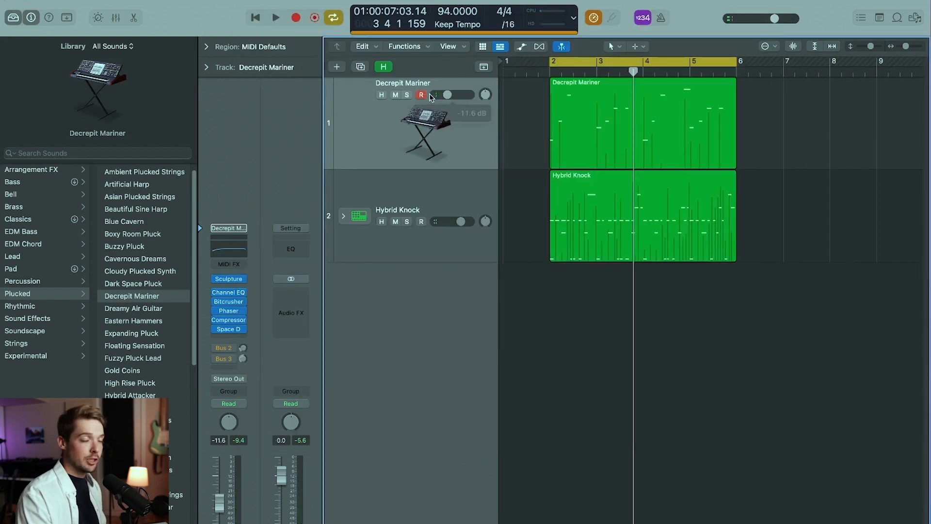
key("space")
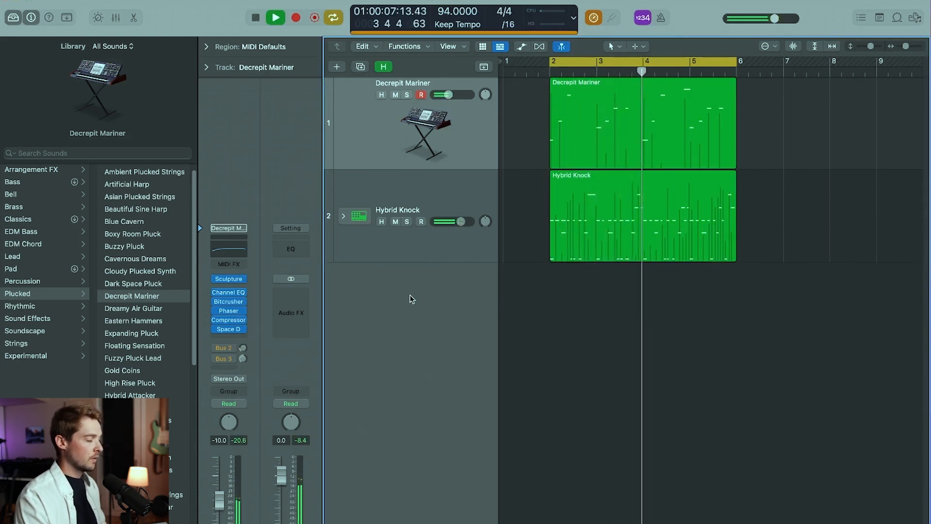
key("space")
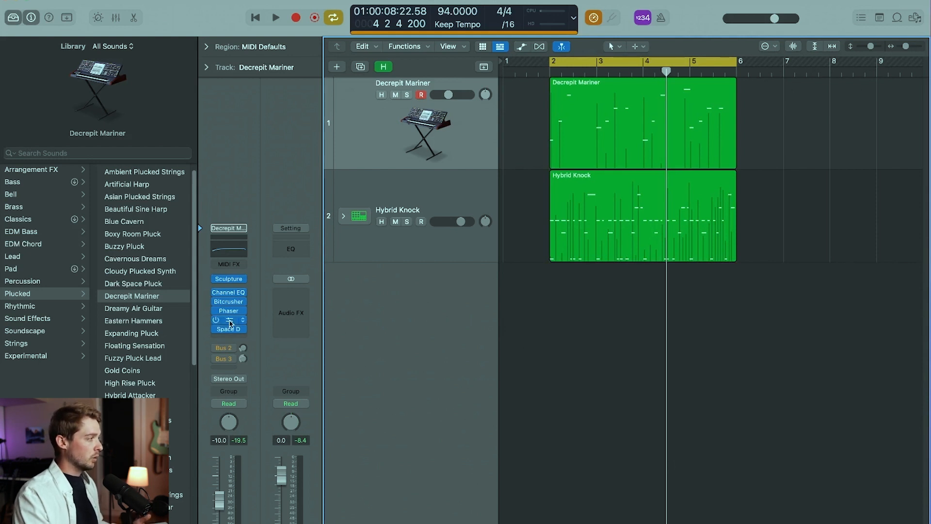
Open the Compressor on the Decrepit Mariner track and move its window so all controls and the channel strip meters can be seen.
left_click(230, 324)
left_click_drag(559, 172, 425, 83)
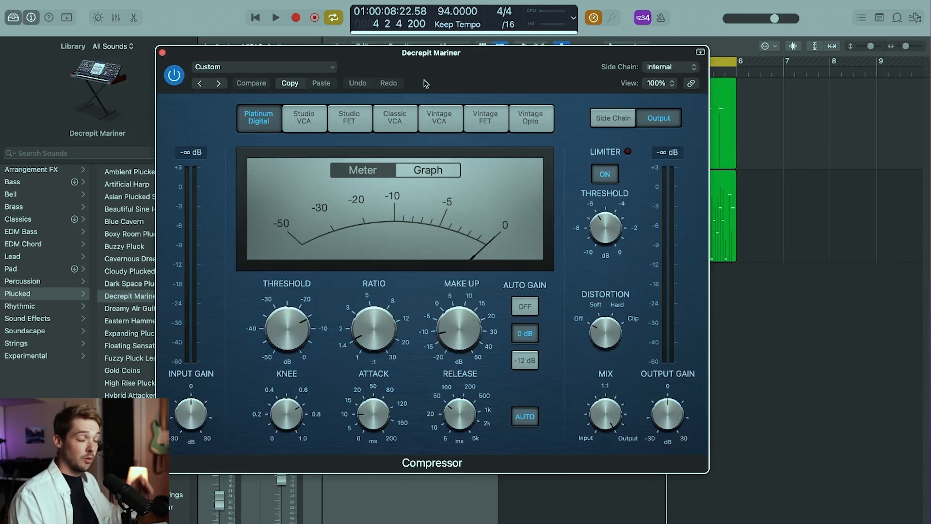
left_click_drag(425, 83, 526, 70)
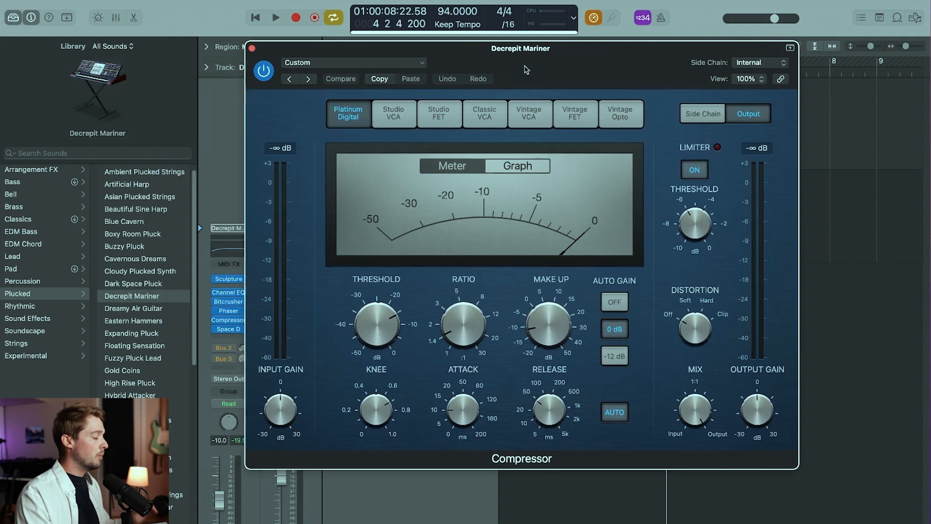
left_click_drag(567, 63, 515, 13)
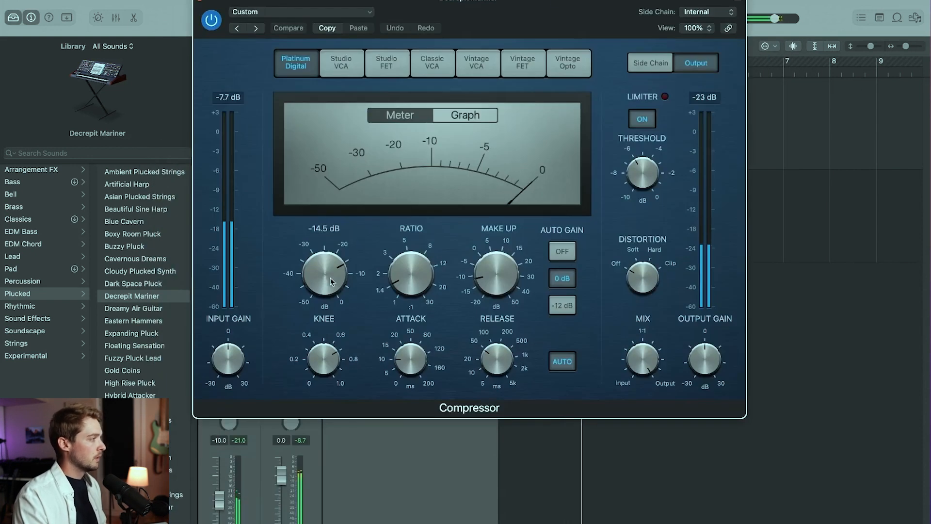
Switch the Compressor display to Graph and set the compression threshold to -20.0 dB while auditioning the loop.
left_click_drag(329, 270, 326, 280)
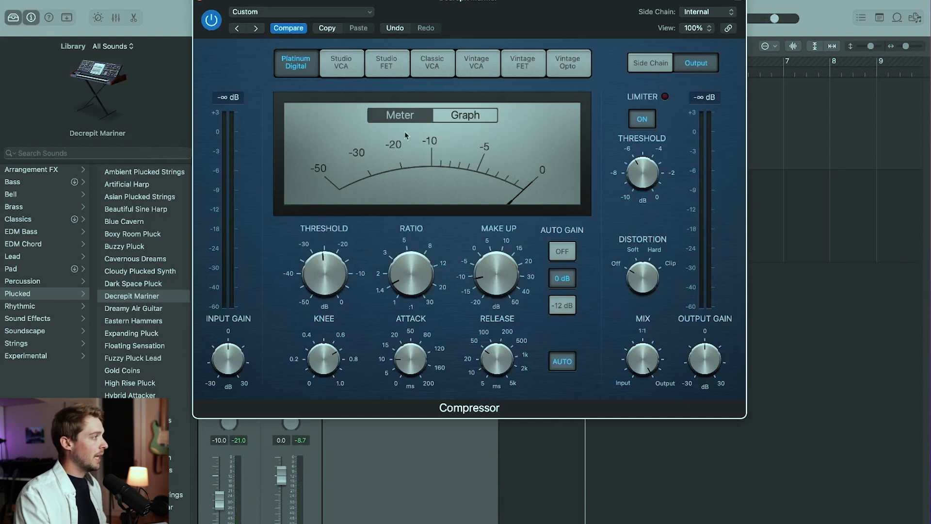
left_click(478, 115)
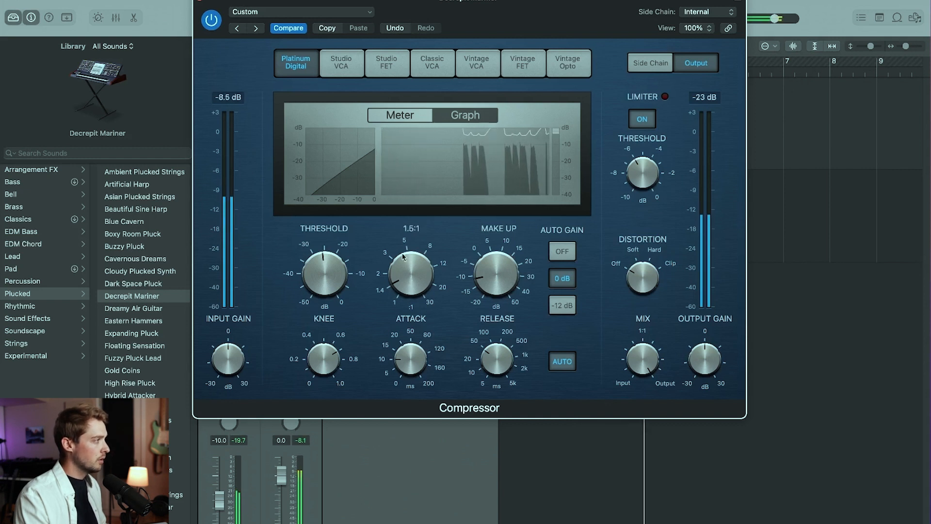
mouse_move(410, 237)
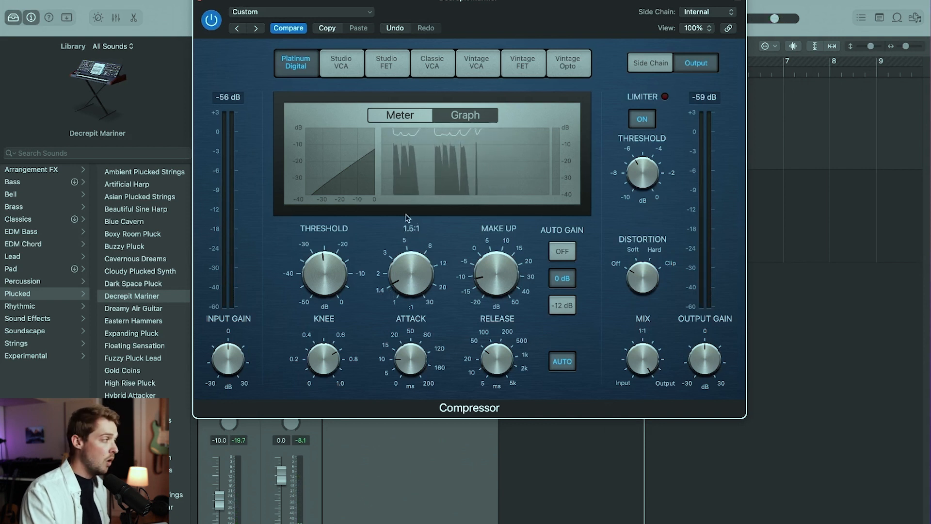
mouse_move(316, 266)
left_click_drag(315, 265, 337, 270)
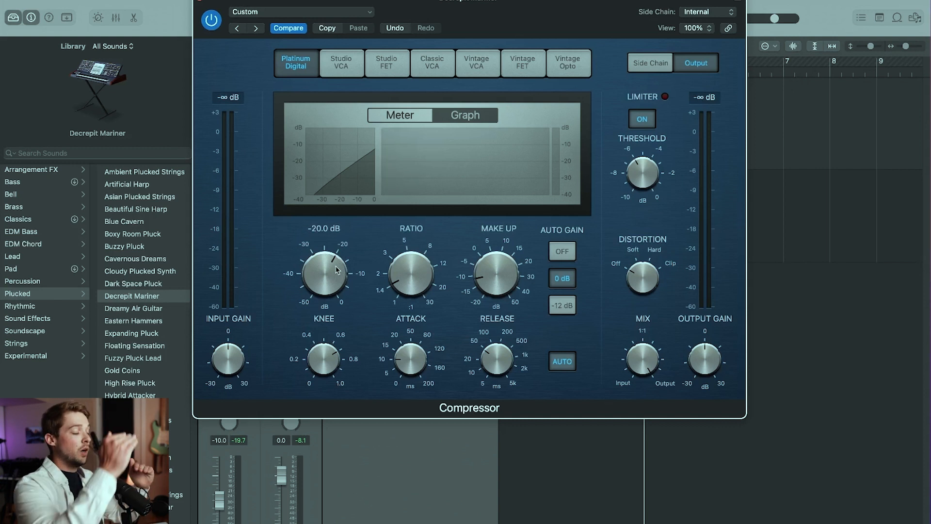
During playback, raise the Compressor's ratio to about 4:1, lengthen the attack, shorten the release, set Distortion to Soft, and close the plug-in.
key("space")
left_click_drag(398, 278, 378, 239)
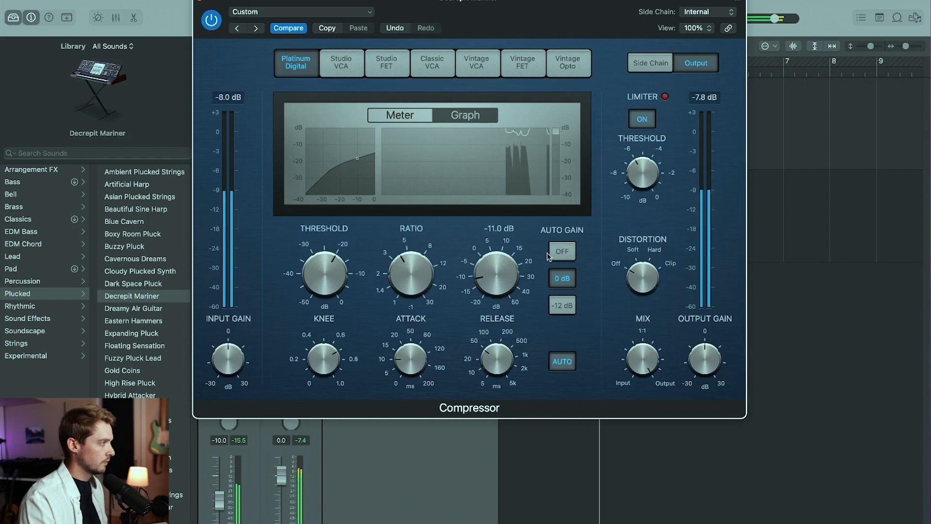
mouse_move(500, 361)
left_mouse_down()
mouse_move(508, 367)
mouse_move(484, 358)
left_mouse_up()
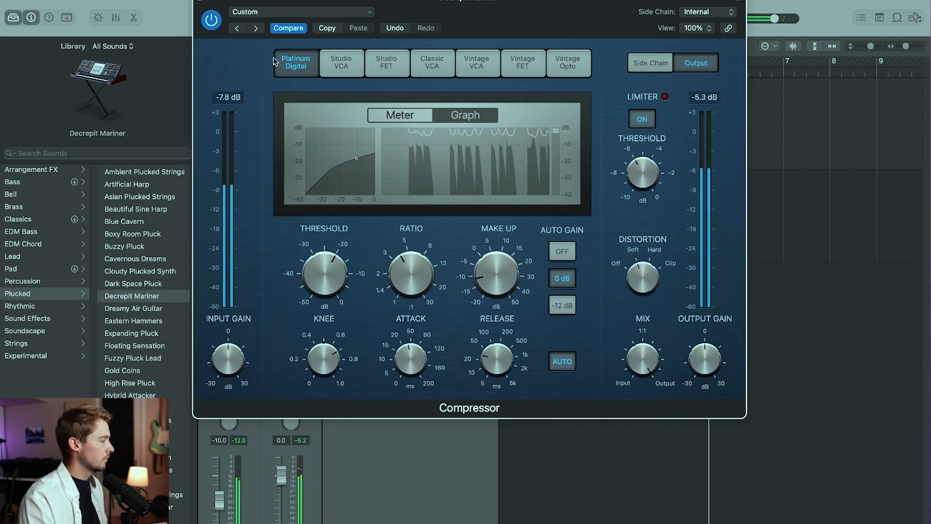
left_click(200, 2)
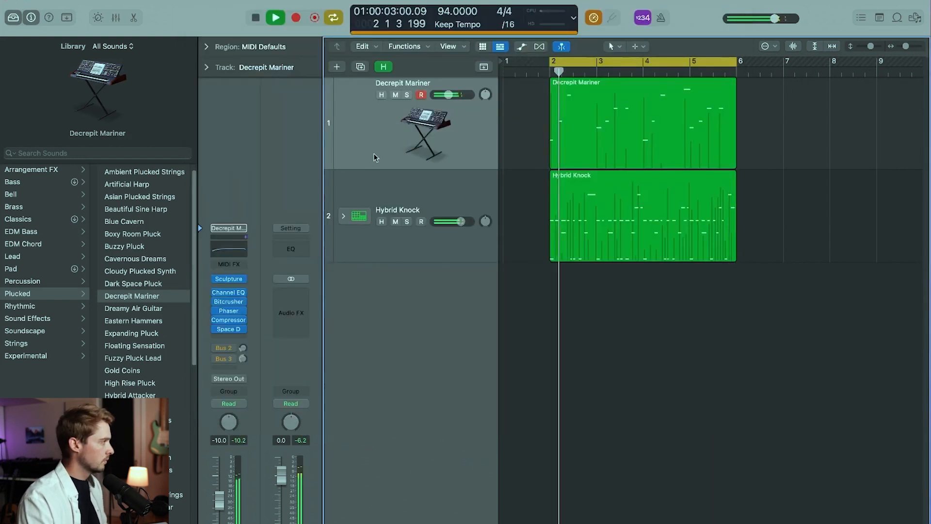
Lower the Decrepit Mariner track volume to -15.4 dB and play the loop to check its balance against the drums.
left_click_drag(444, 96, 440, 95)
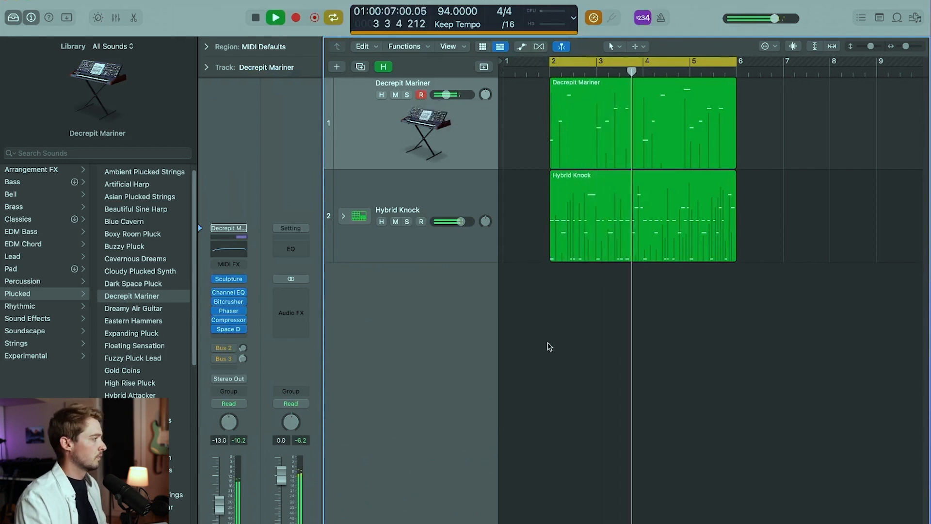
key("space")
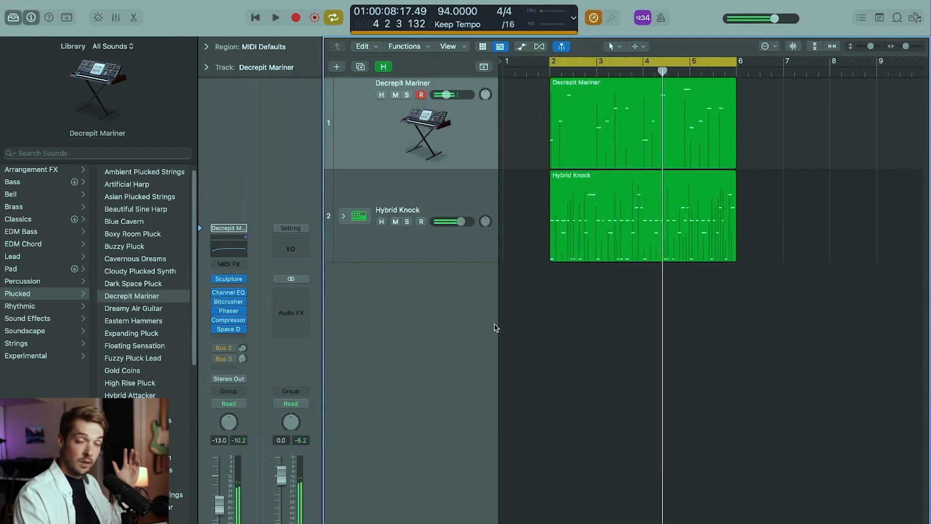
left_click_drag(442, 97, 444, 95)
key("space")
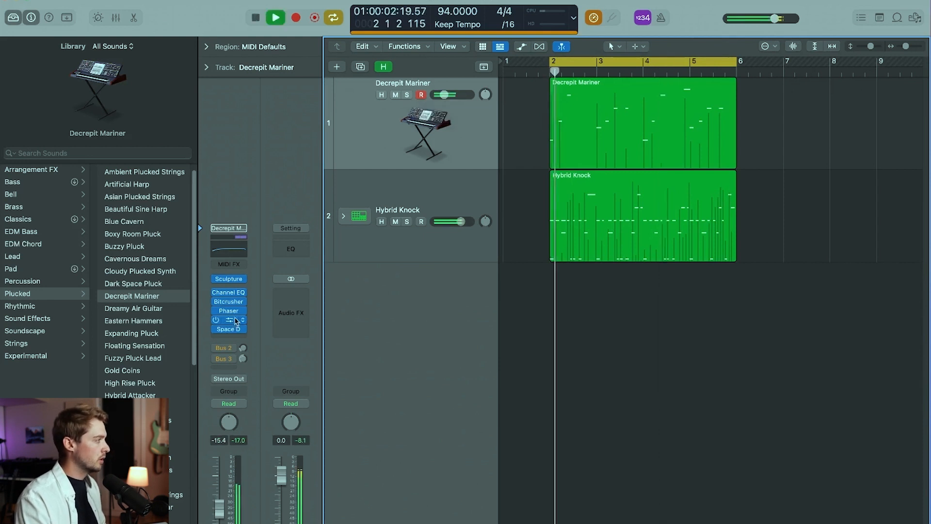
key("space")
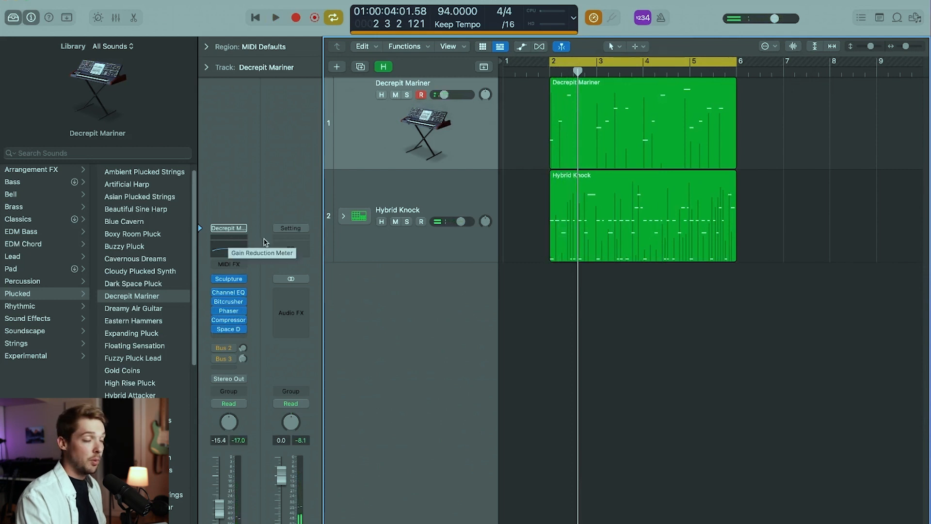
key("space")
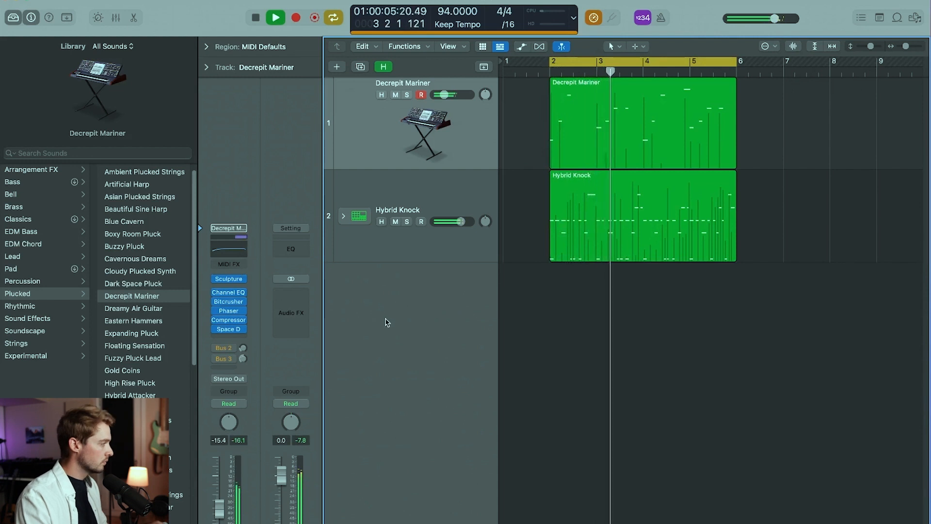
Stop playback and add a new software instrument track directly below the Decrepit Mariner track.
key("space")
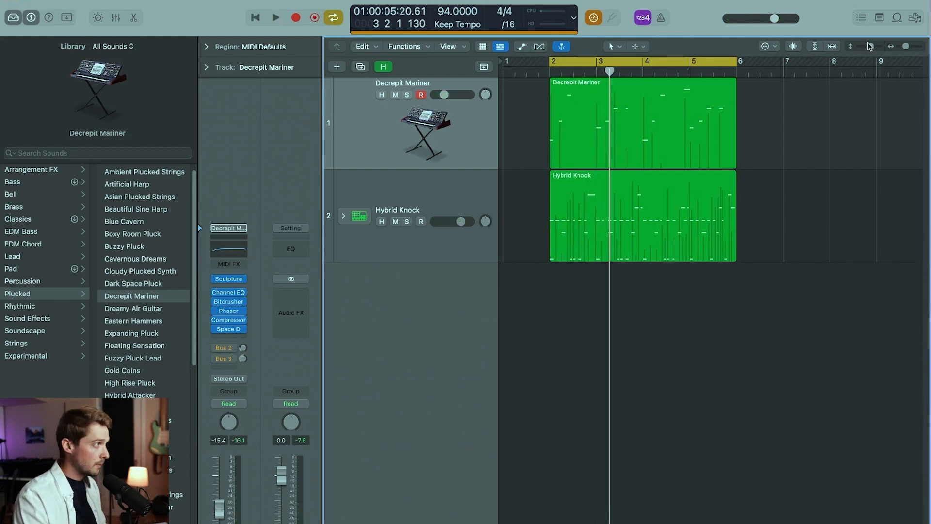
left_click_drag(870, 47, 870, 47)
left_click(359, 89)
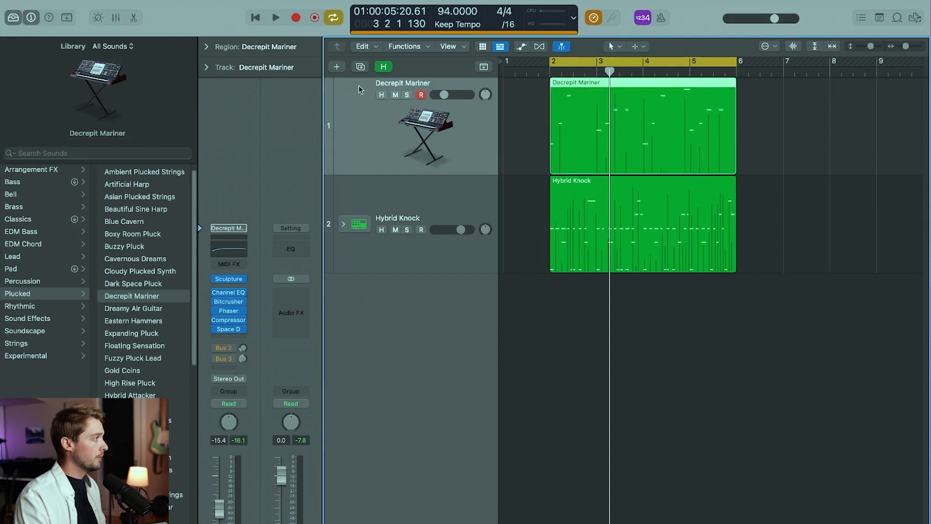
left_click(336, 67)
left_click(629, 393)
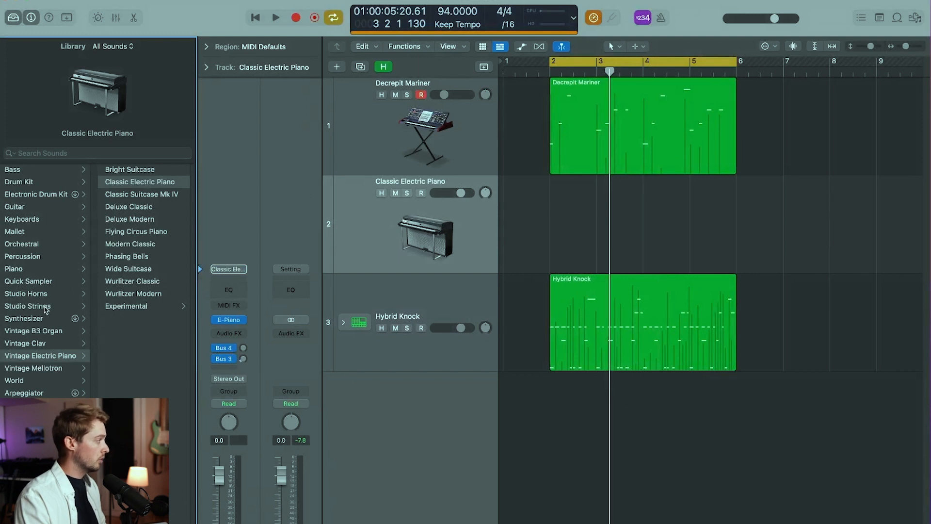
Load the Crushed 808 Bass patch from the Synthesizer Bass category onto the new track.
left_click(41, 322)
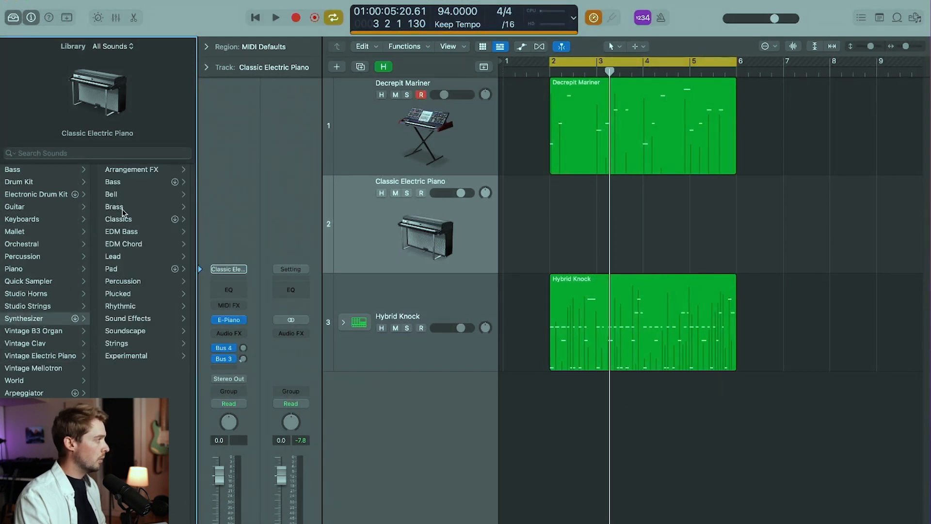
left_click(127, 185)
scroll(164, 343, "down", 8)
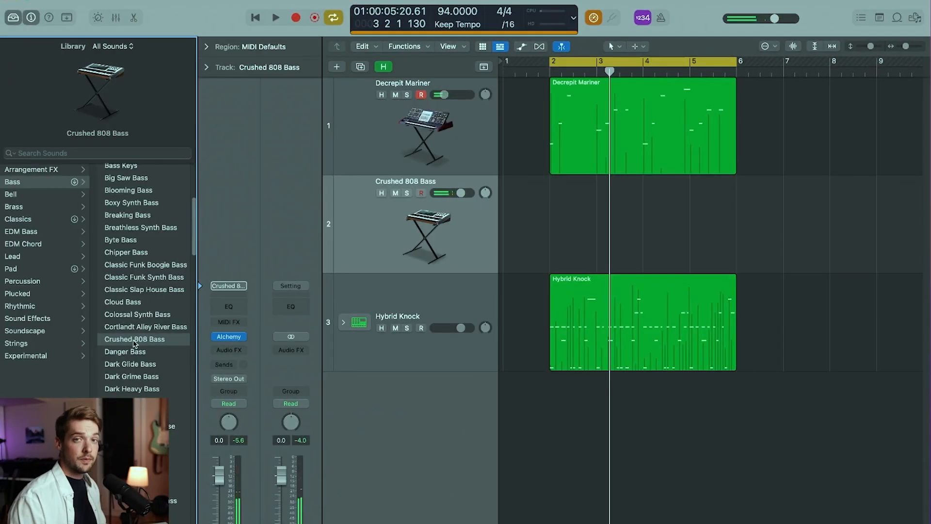
Record a bass part on the Crushed 808 Bass track over the cycle region, starting at bar 2.
left_click(553, 72)
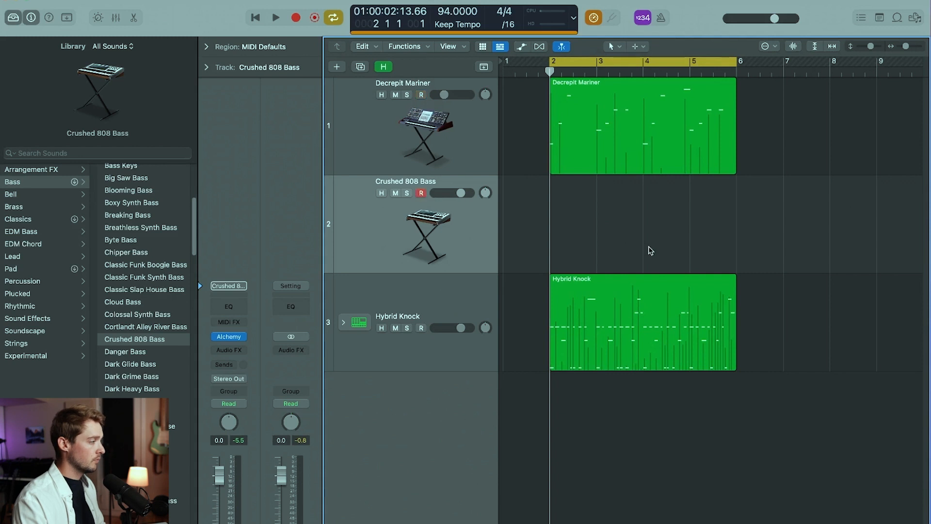
key("r")
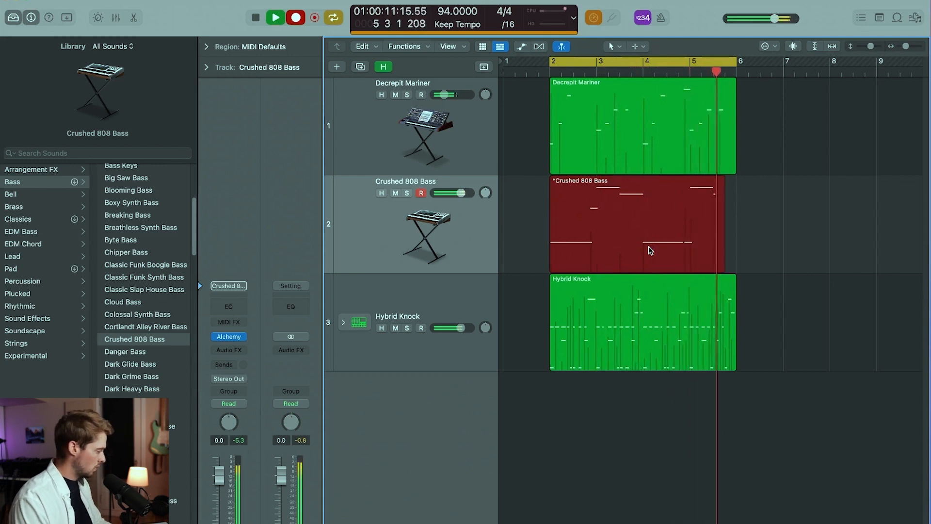
key("space")
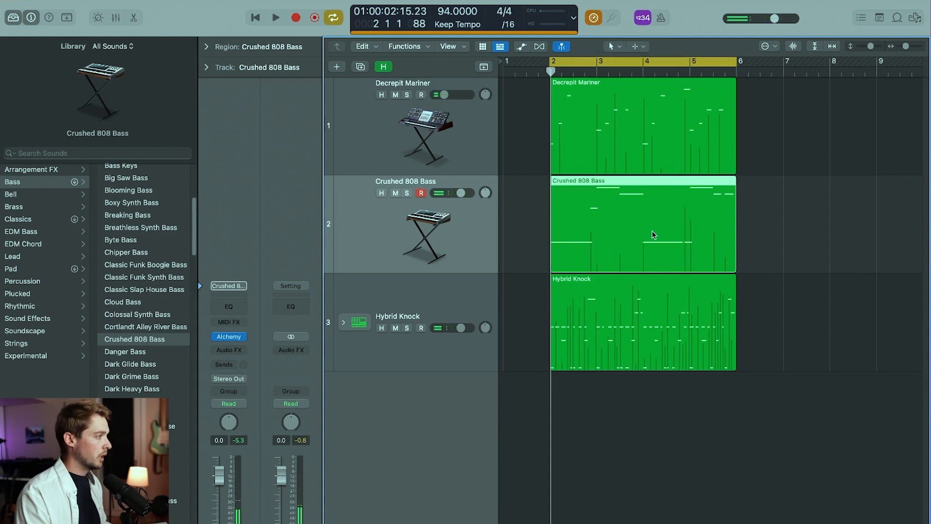
Quantize all notes of the recorded bass region to 1/16 Note with a strength of 91.
double_click(653, 234)
key("super+a")
left_click_drag(493, 335, 492, 339)
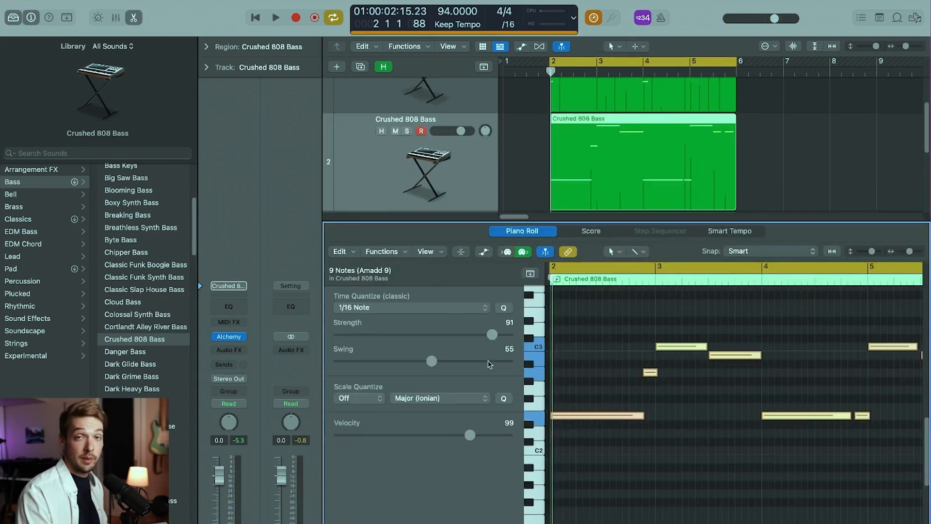
Close the note editor and listen to the loop with the quantized bass part.
key("space")
key("x")
key("x")
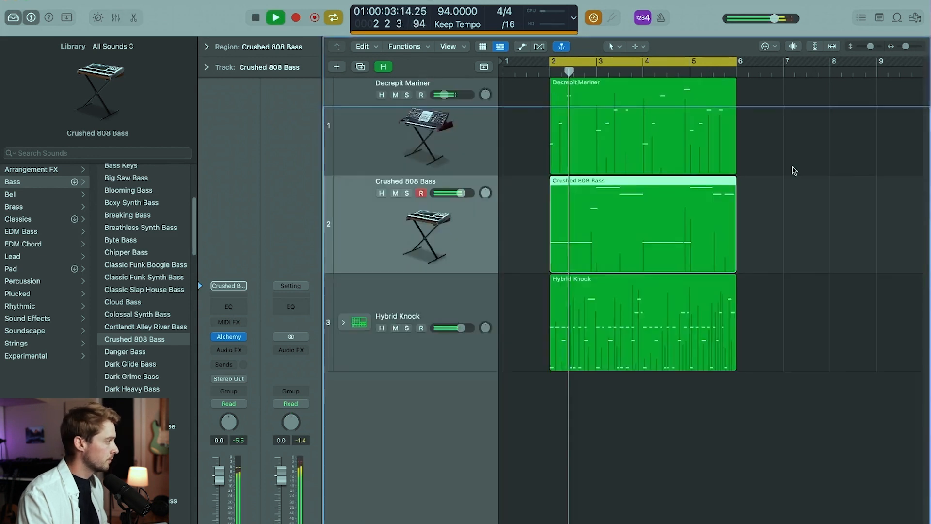
left_click(797, 178)
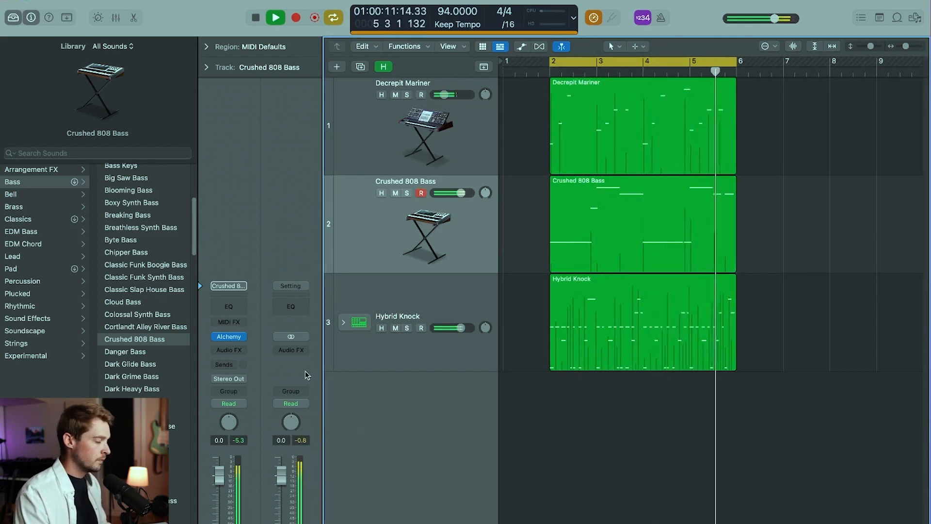
key("space")
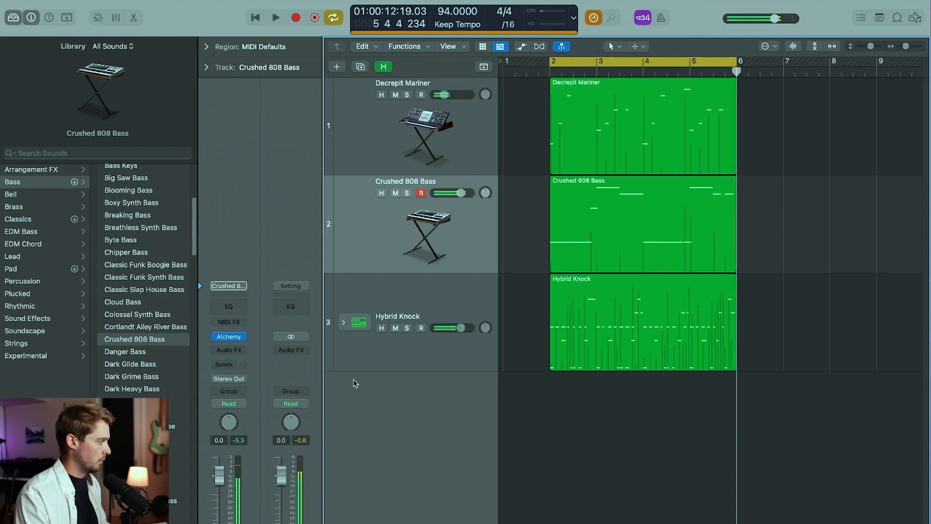
Audition other Bass patches on the bass track during playback, from Danger Bass to Deep Synth Bass, and settle on Deep Sub Bass.
left_click(457, 262)
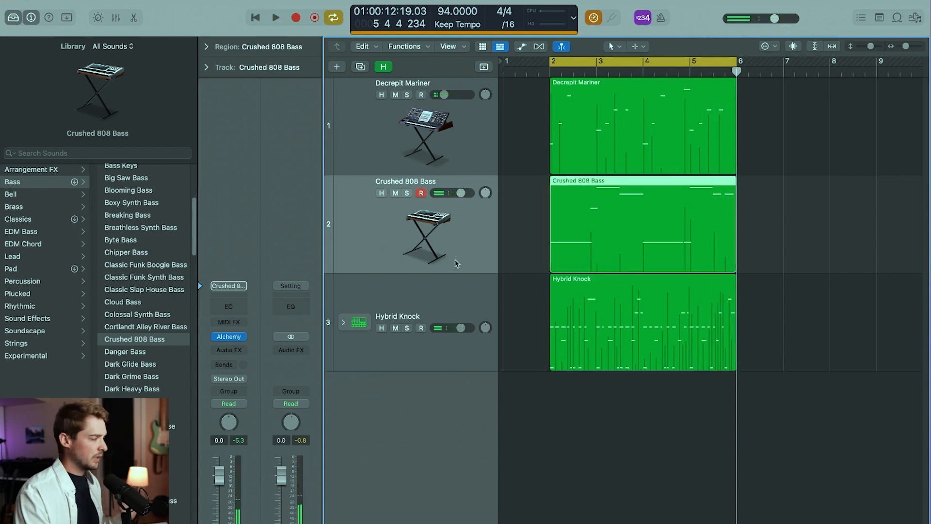
left_click(144, 352)
key("space")
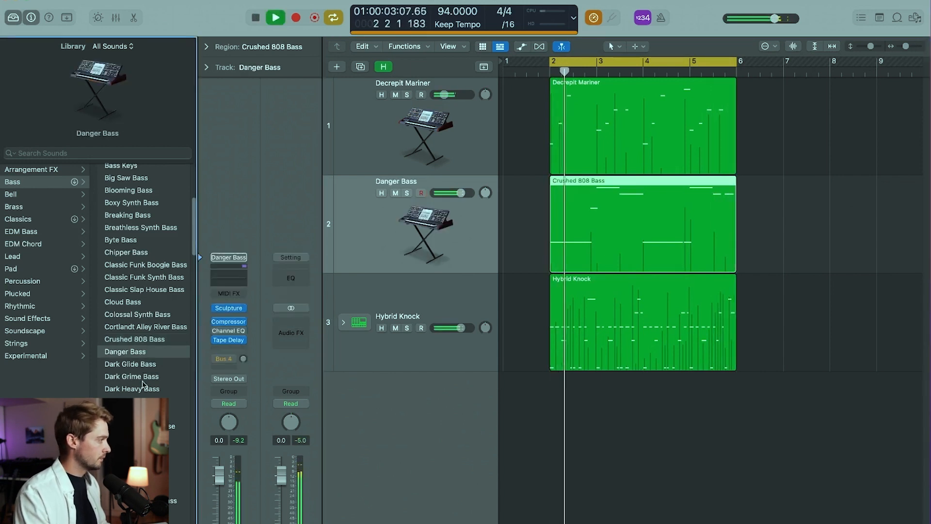
left_click(147, 368)
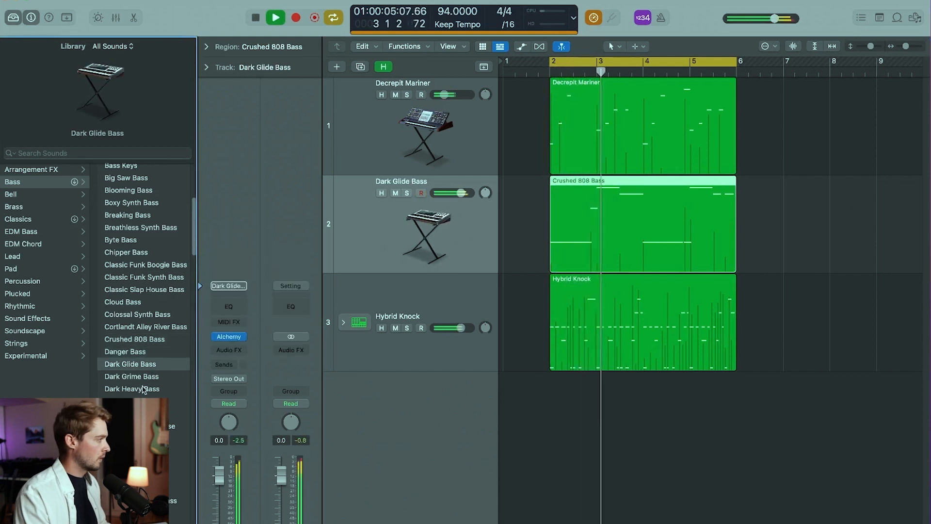
left_click(144, 388)
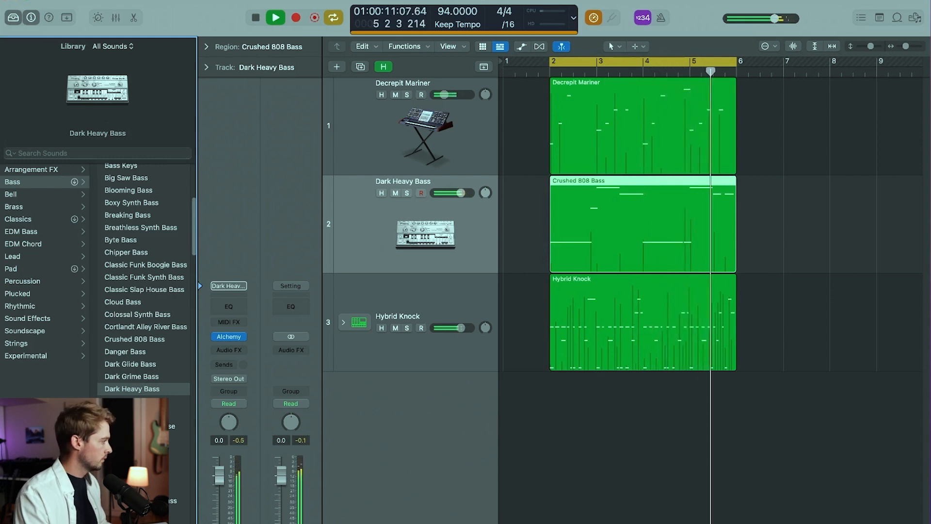
key("Down")
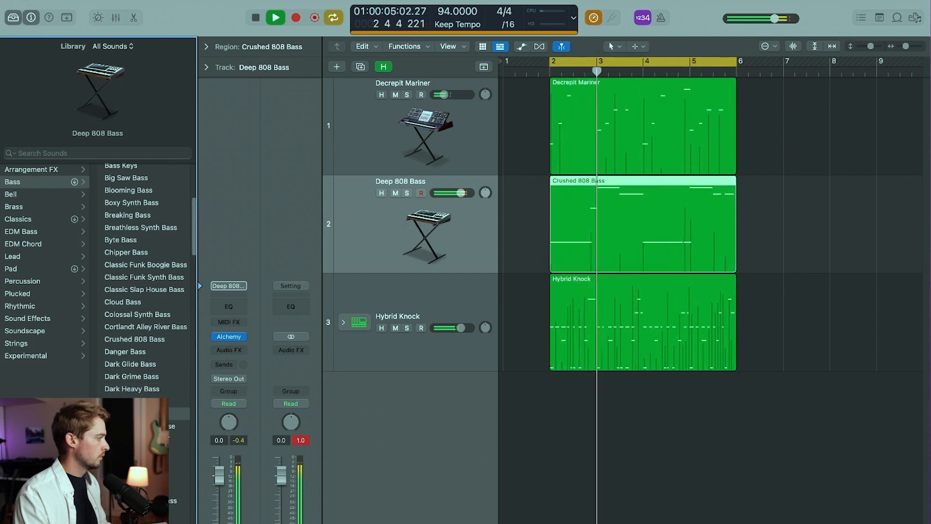
key("Down")
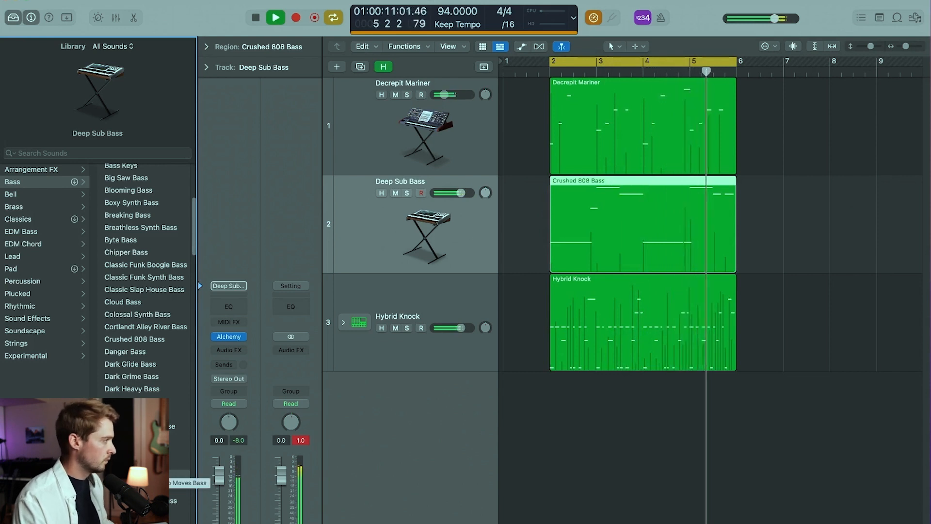
key("Down")
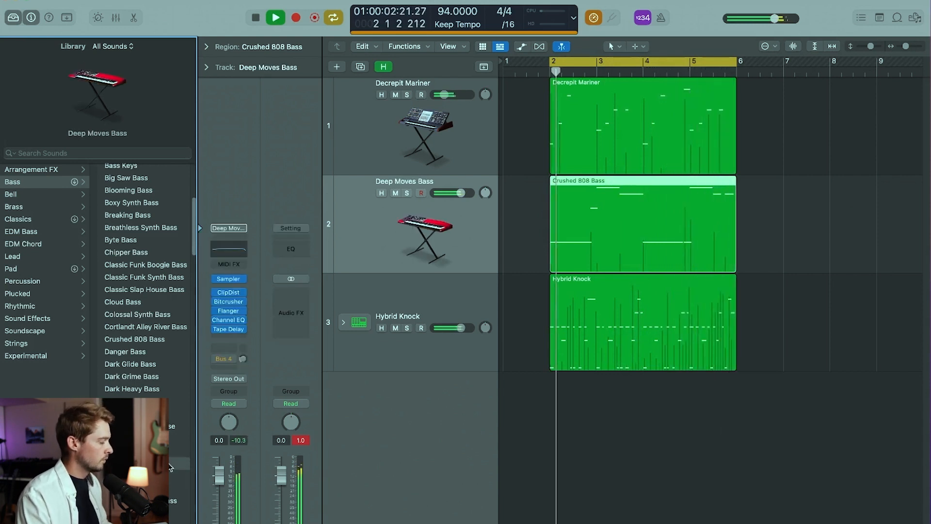
key("Down")
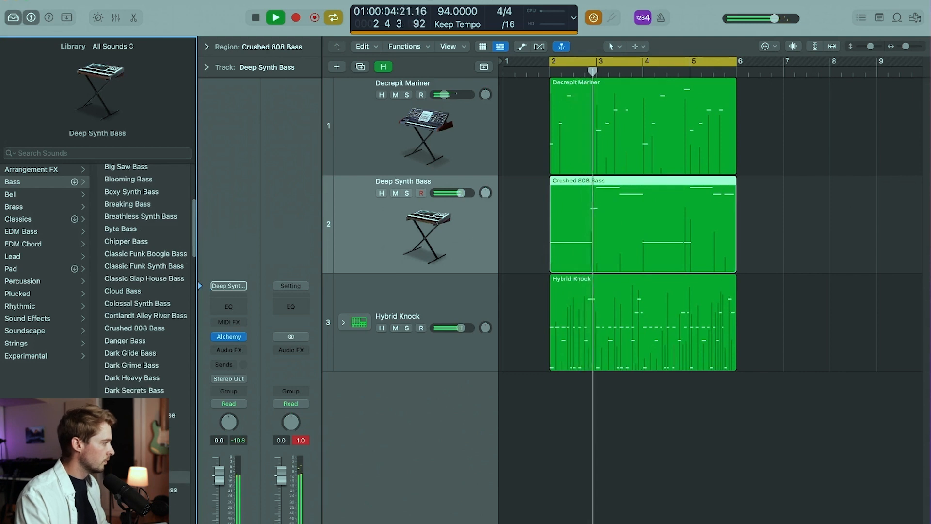
key("Up")
key("Up")
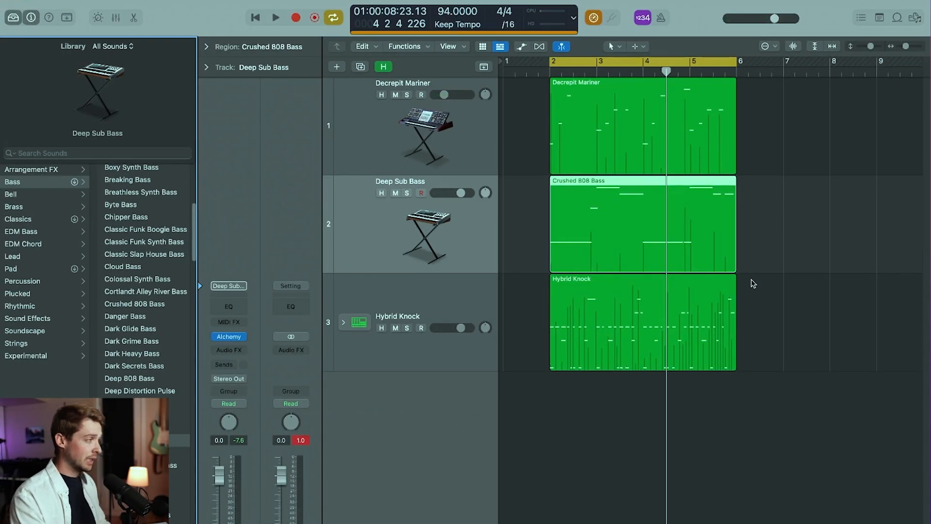
Insert an Overdrive effect on the Deep Sub Bass track with Tone at 2100 Hz, Drive at 9.50 dB and Output at -7.0 dB.
left_click(239, 349)
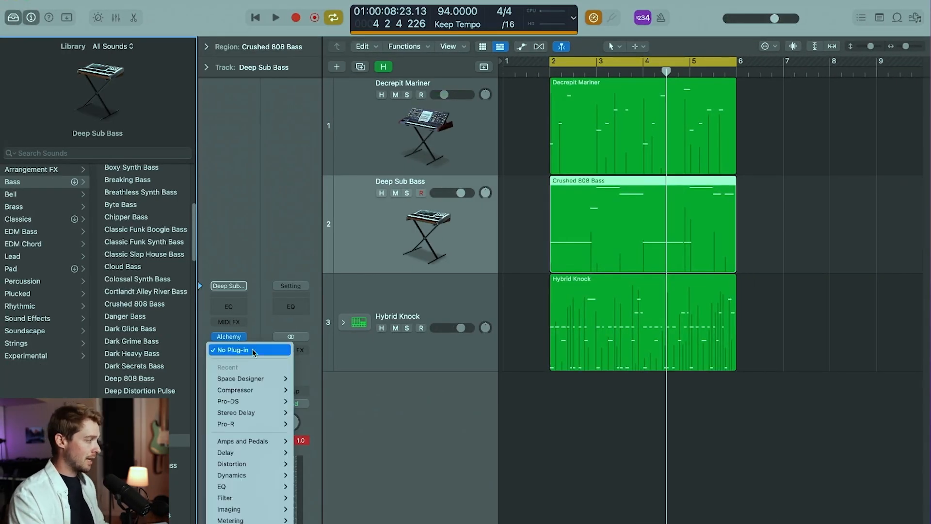
mouse_move(239, 466)
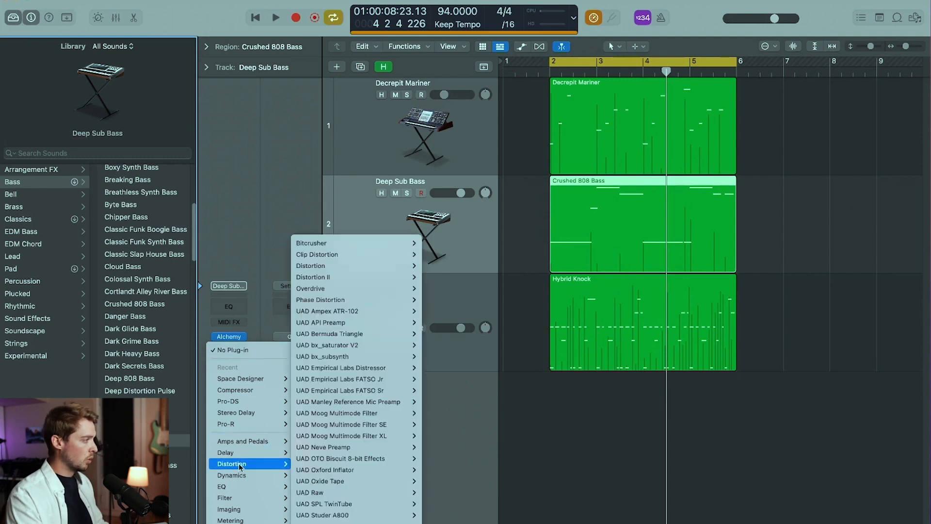
left_click(430, 288)
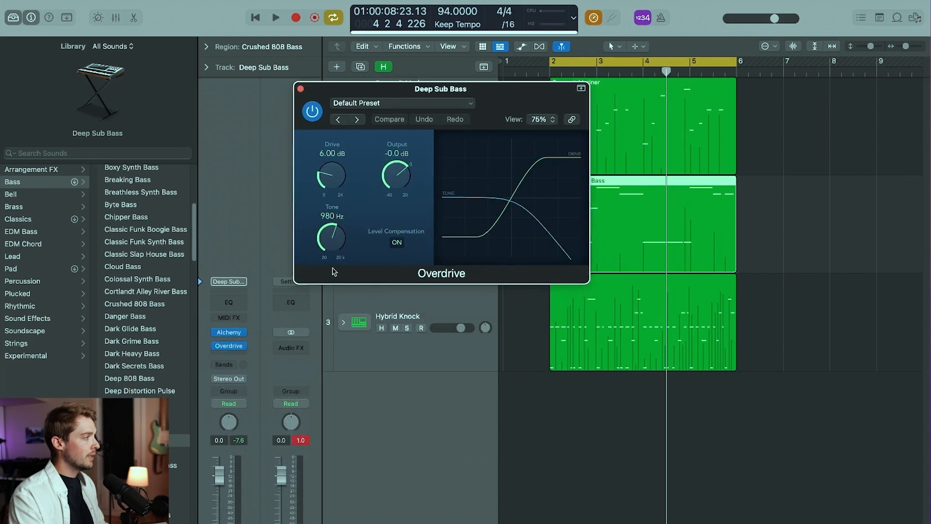
left_click_drag(323, 255, 330, 243)
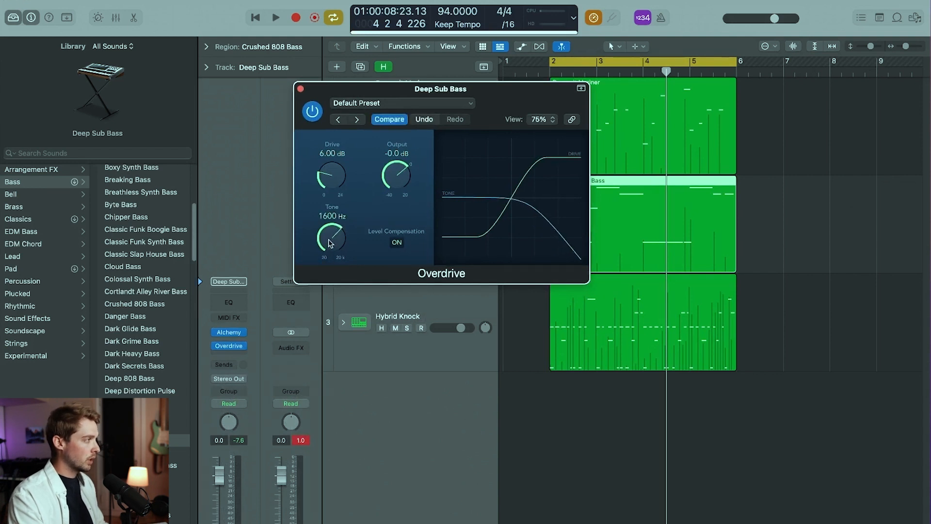
left_click_drag(336, 242, 339, 237)
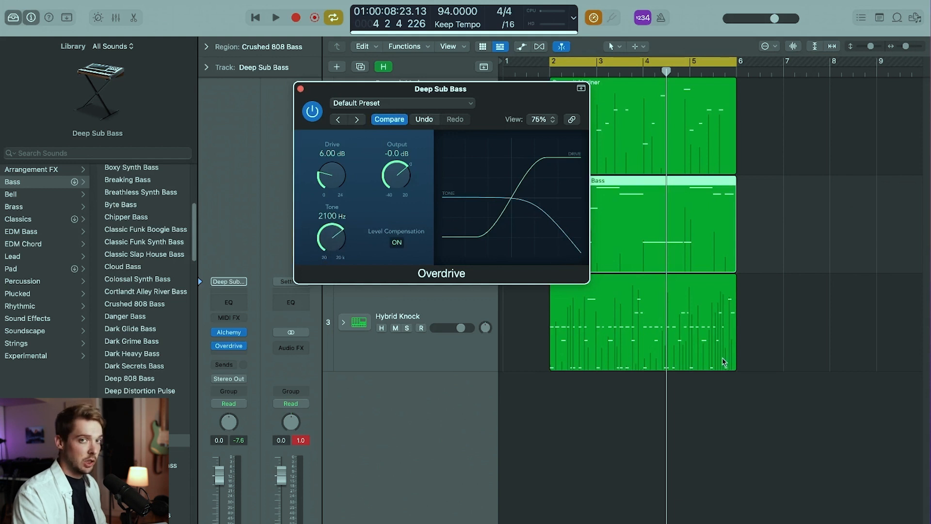
left_click_drag(335, 177, 368, 169)
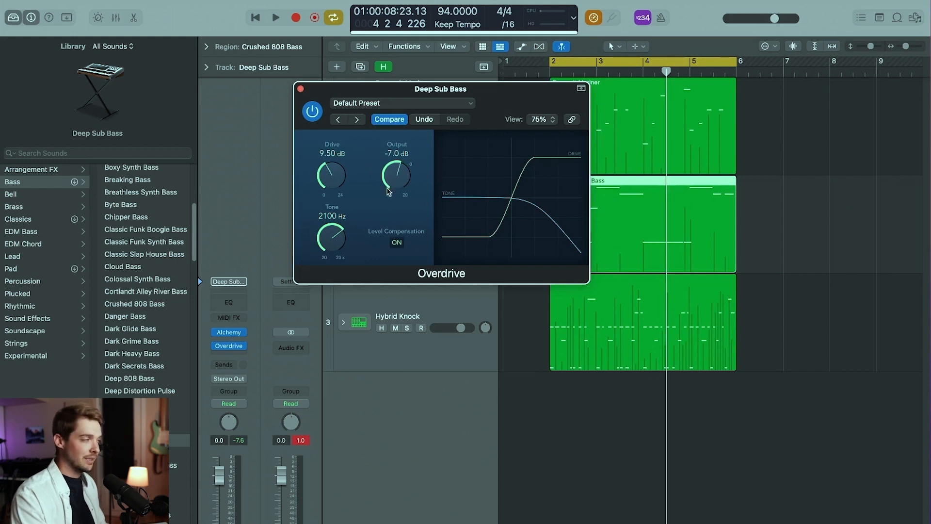
Compare the bass with Overdrive bypassed and enabled during playback, and close the effect window.
key("space")
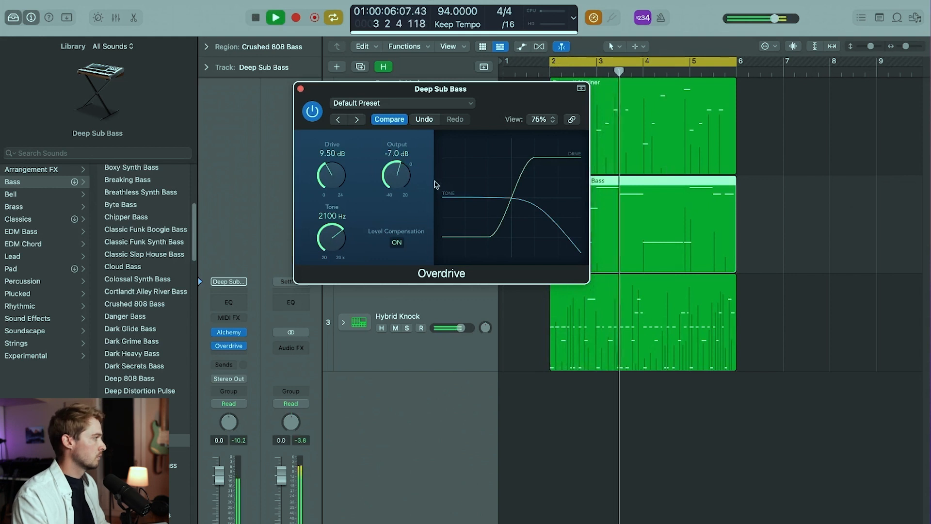
left_click(313, 114)
left_click(313, 116)
key("space")
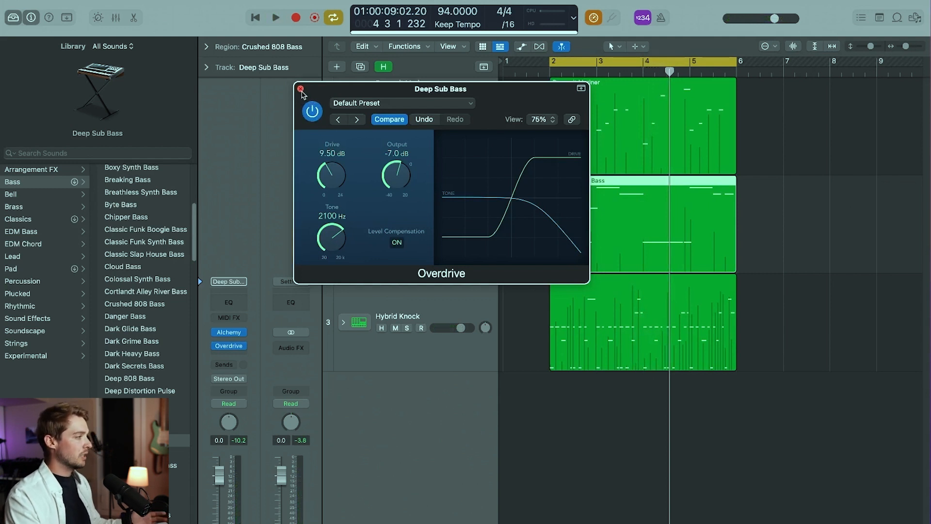
left_click(301, 89)
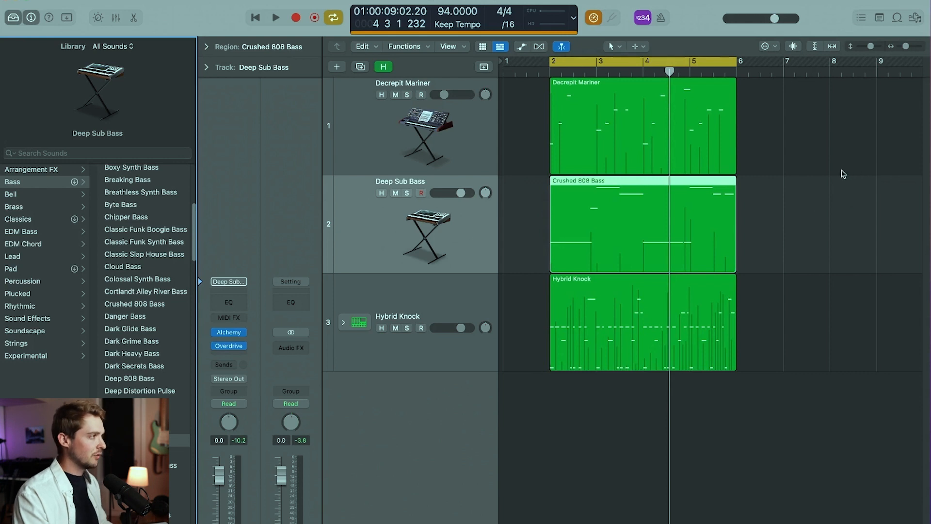
Reduce the track height and listen to the loop with melody, bass and drums together.
left_click_drag(871, 46, 869, 46)
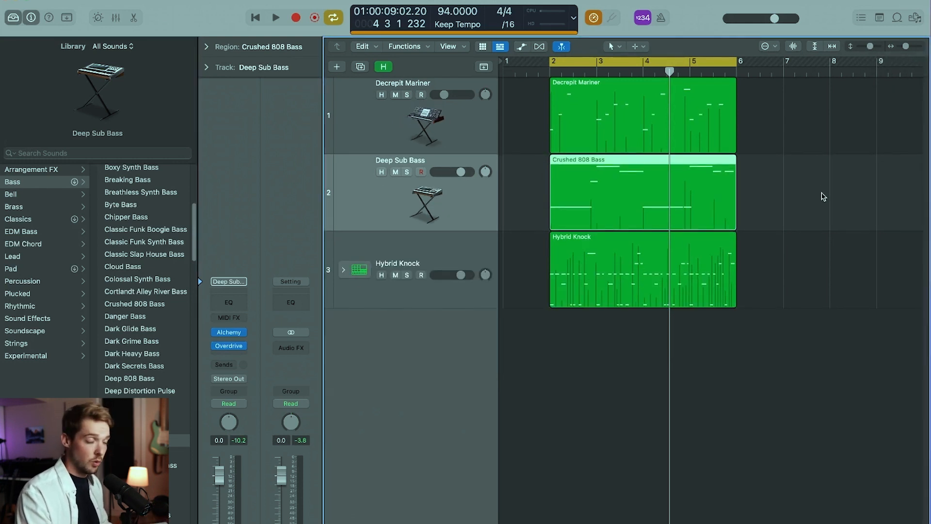
key("space")
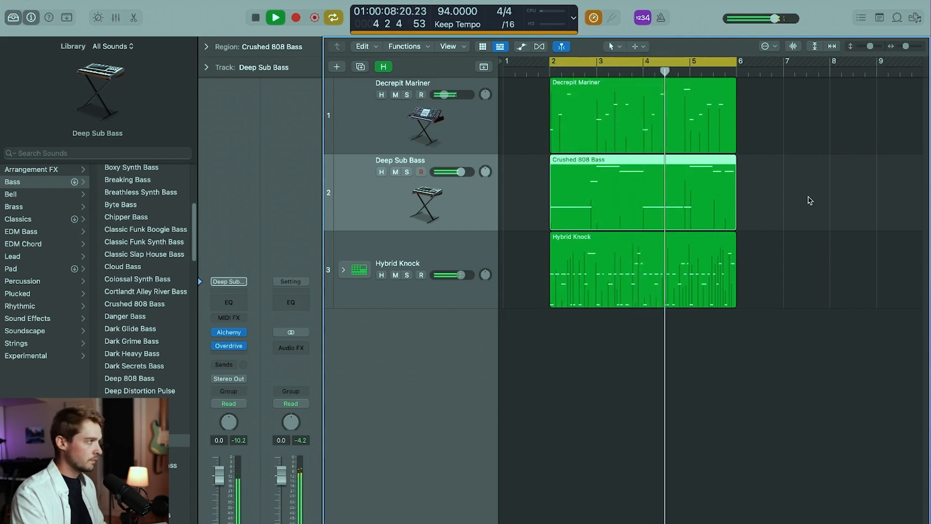
key("space")
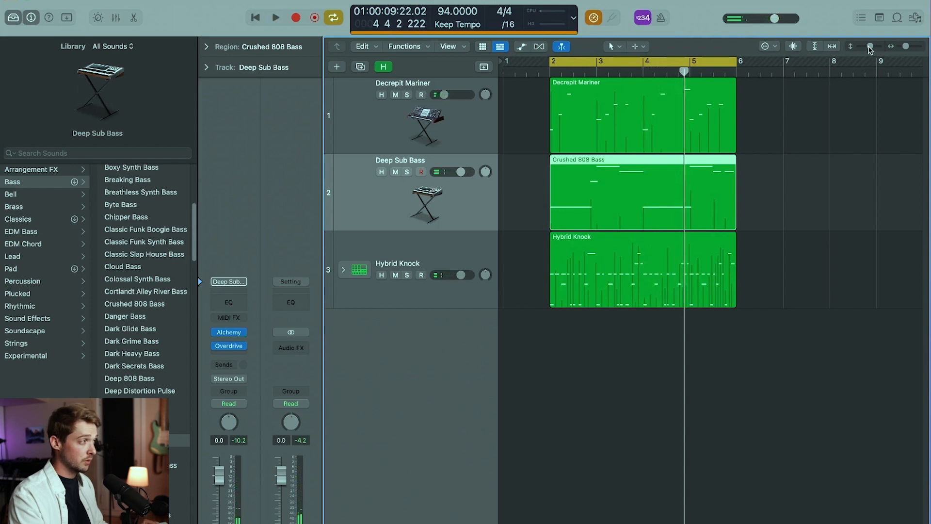
left_click_drag(871, 287, 636, 101)
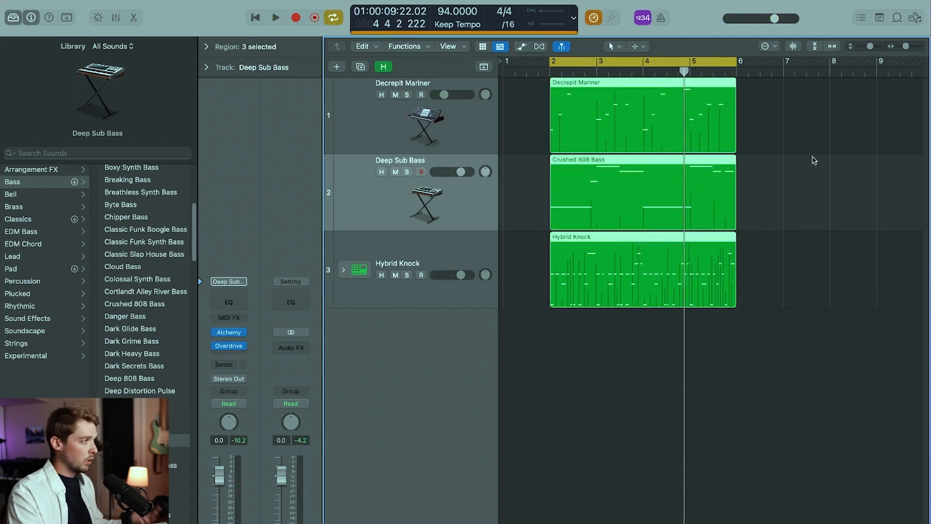
left_click(751, 173)
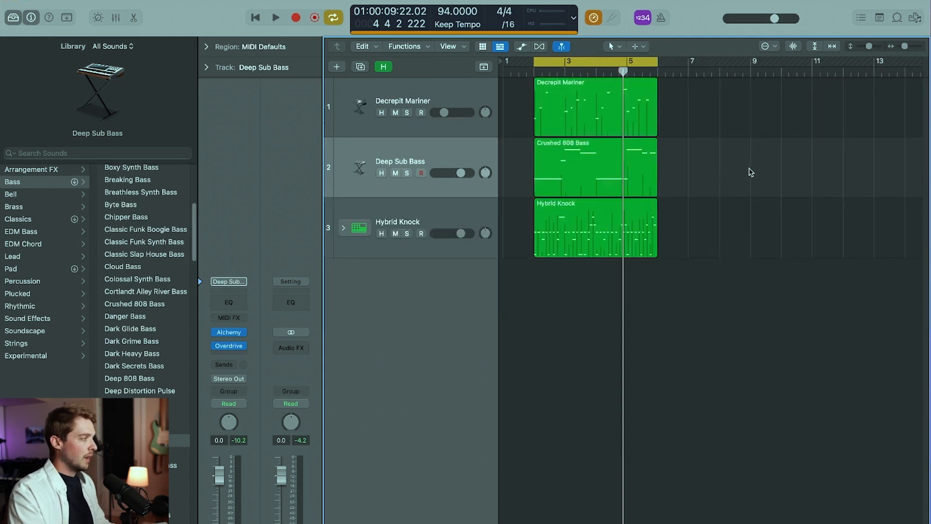
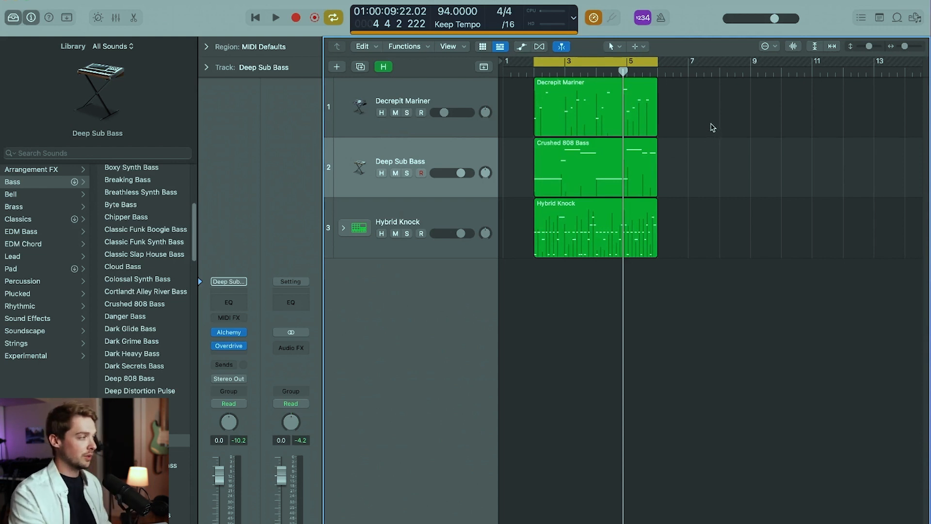
Create an empty MIDI region at bar 7 on the Decrepit Mariner track and set the cycle range to bar 7.
right_click(713, 127)
left_click(716, 125)
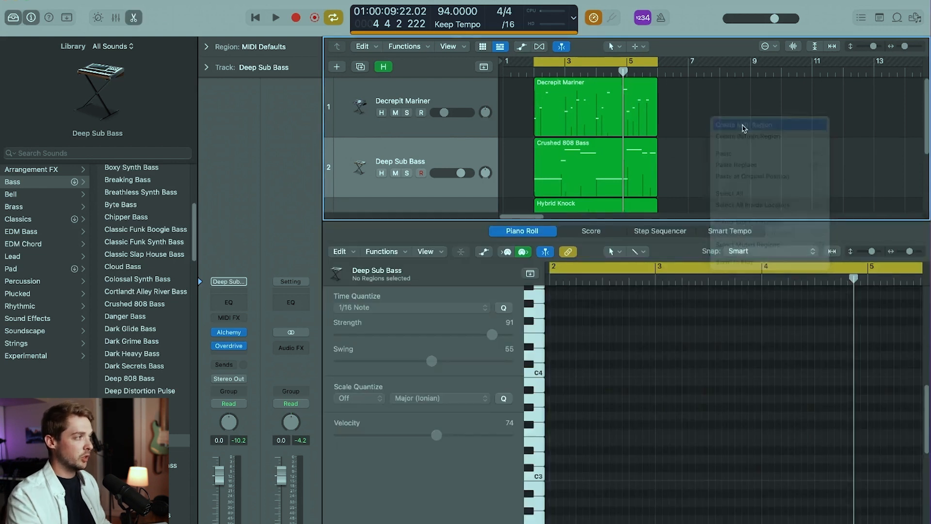
left_click_drag(910, 251, 915, 252)
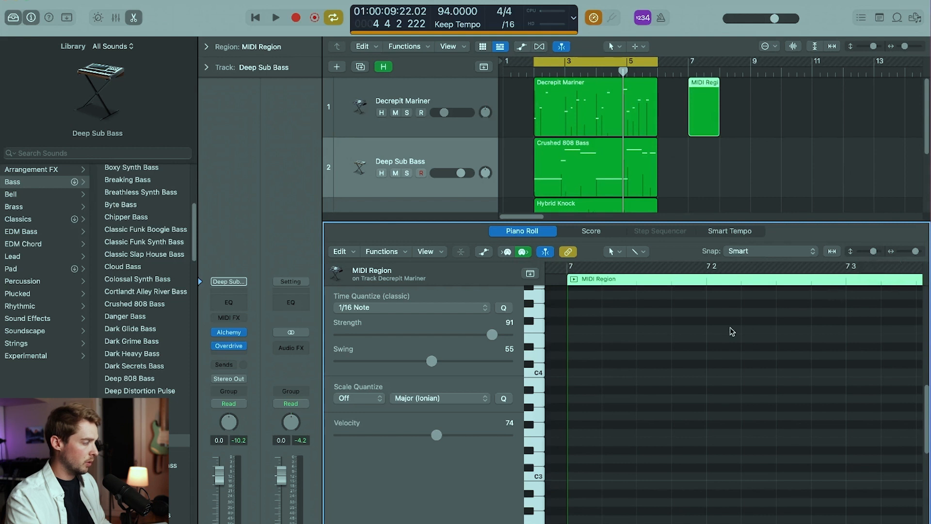
scroll(730, 329, "left", 1)
left_click_drag(689, 62, 720, 63)
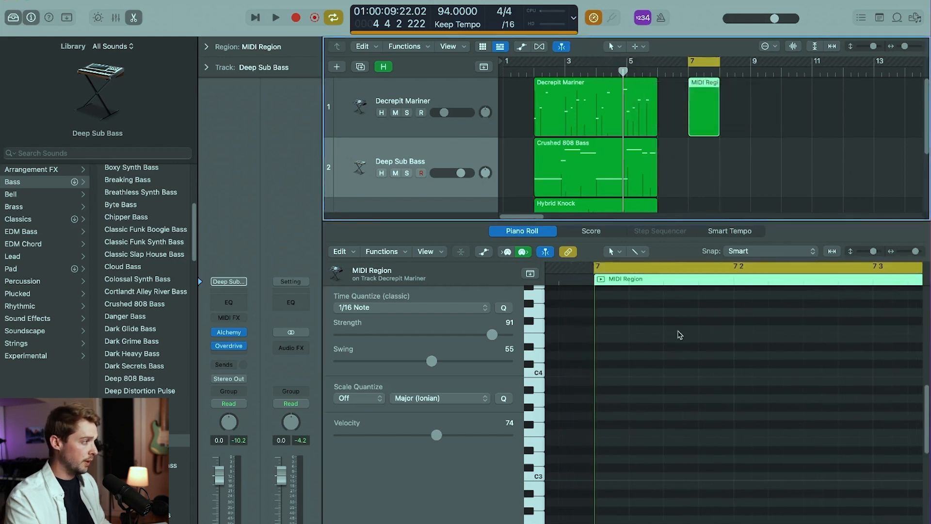
Add three consecutive sixteenth notes, C3, D#3 and F#3, from the start of the bar 7 region and play them.
scroll(637, 424, "down", 2)
scroll(641, 425, "down", 2)
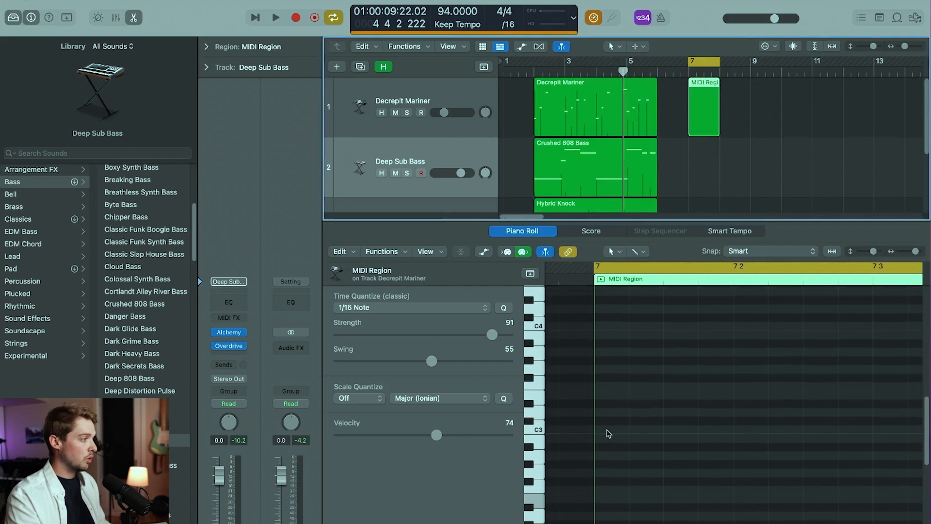
left_click(609, 430, "super")
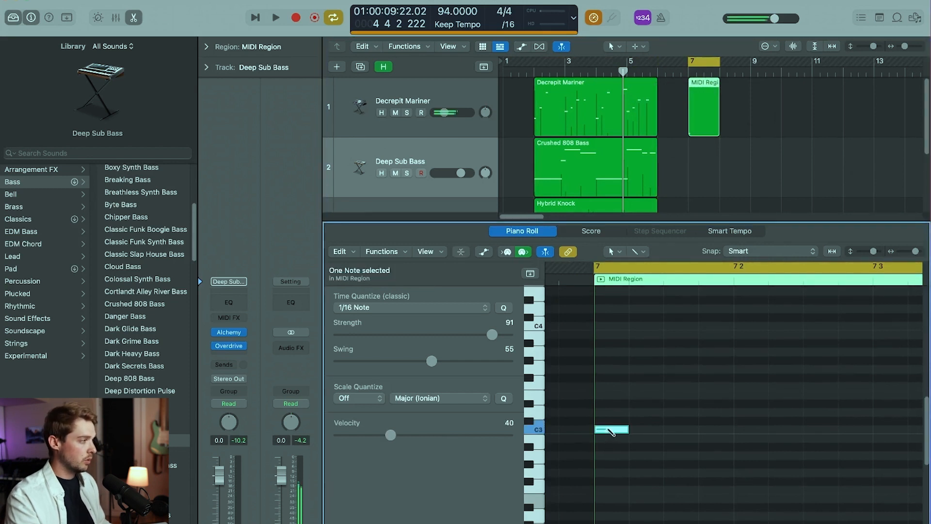
left_click(647, 403, "super")
left_click(681, 378, "super")
key("space")
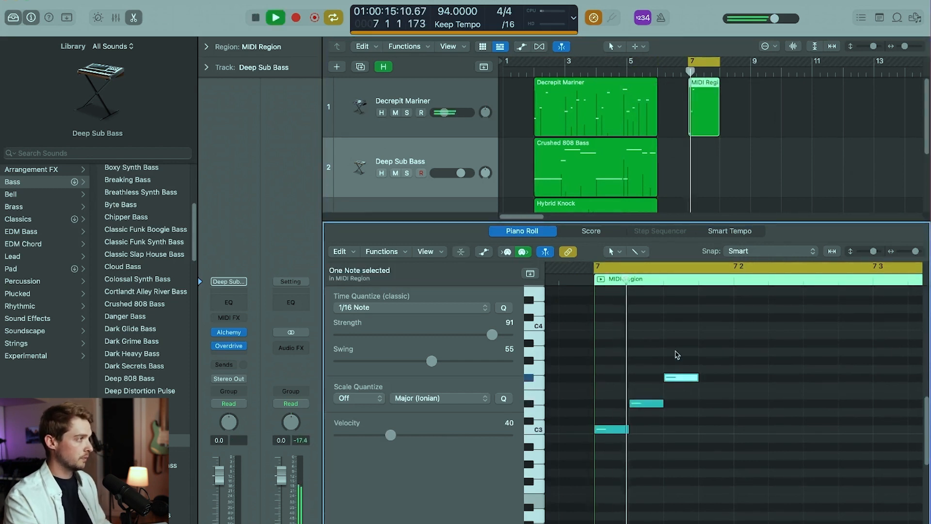
key("space")
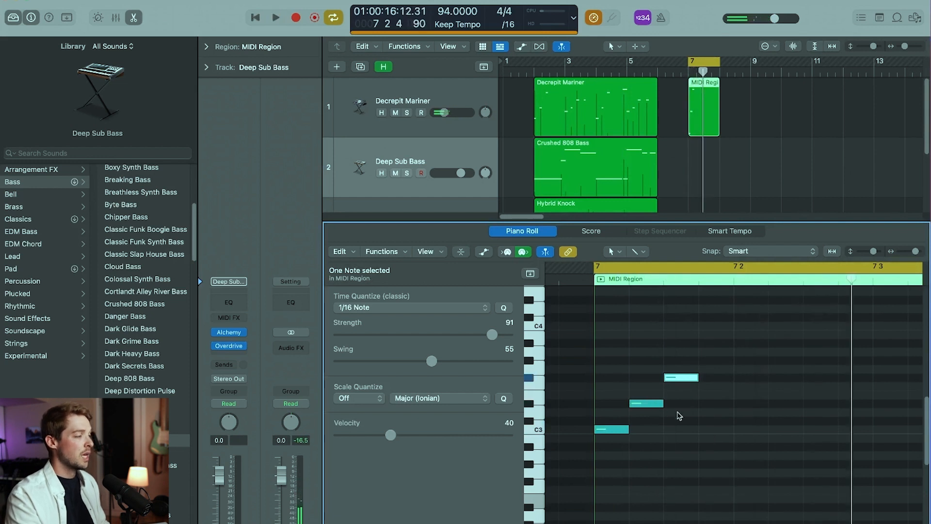
Move the second and third notes to E3 and G3 above C3 at the region's start, and audition each chord note.
left_click_drag(650, 403, 616, 394)
left_click_drag(667, 379, 598, 371)
left_click(543, 429)
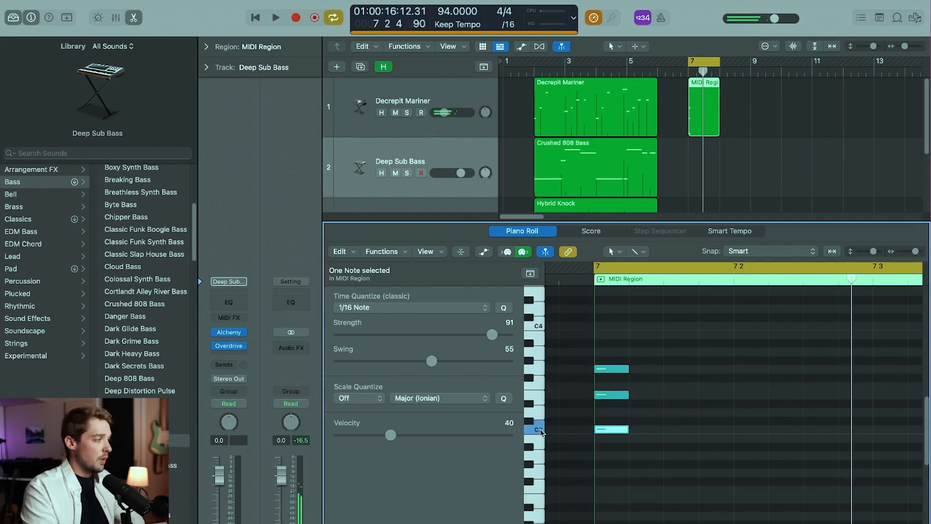
left_click(540, 397)
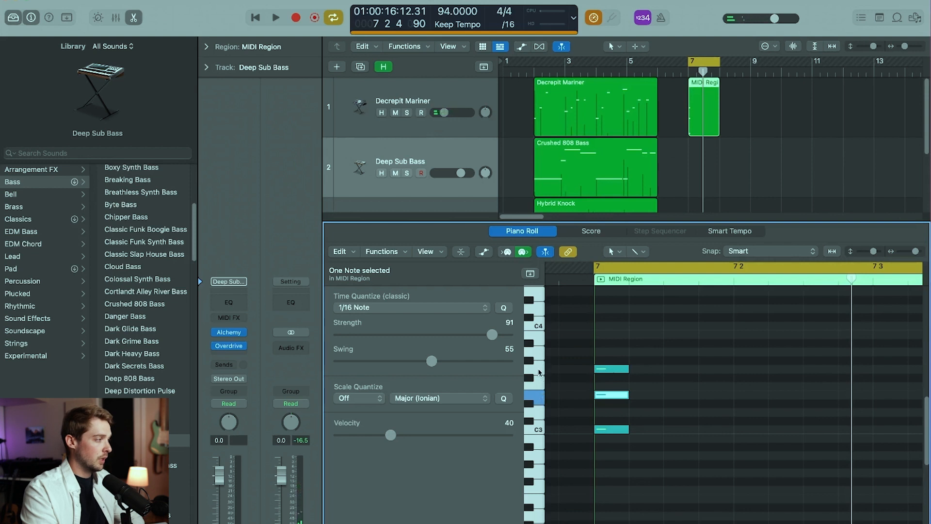
left_click(541, 429)
left_click(541, 398)
left_click(540, 371)
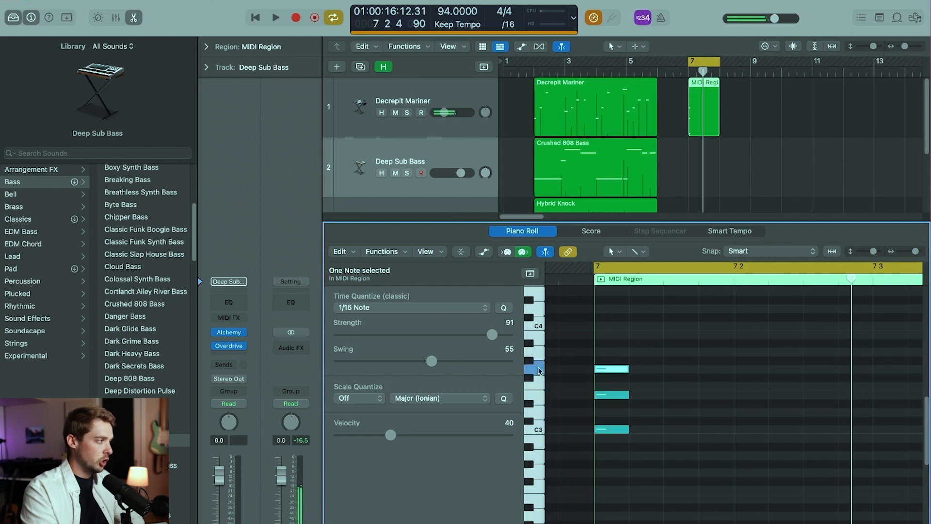
Try the chord's C note an octave higher at C4 and return it to C3.
left_click_drag(616, 433, 622, 326)
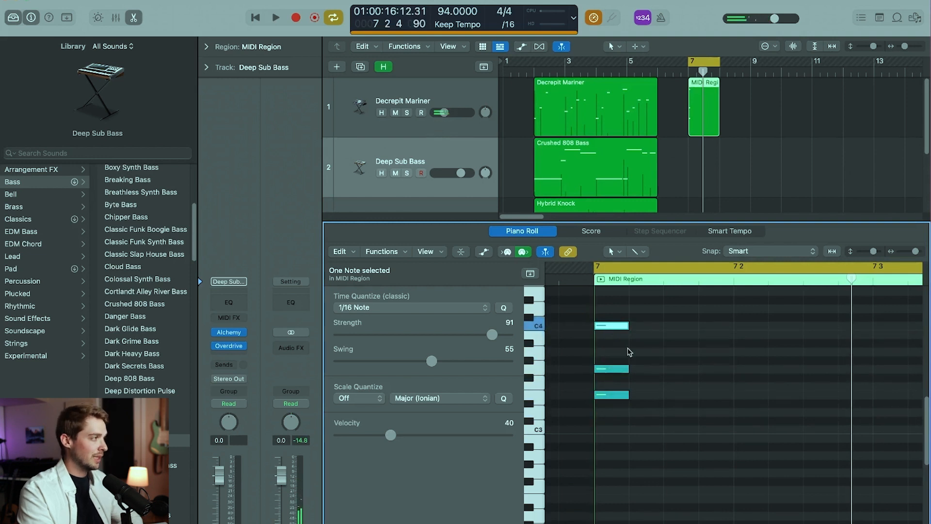
left_click_drag(607, 329, 614, 429)
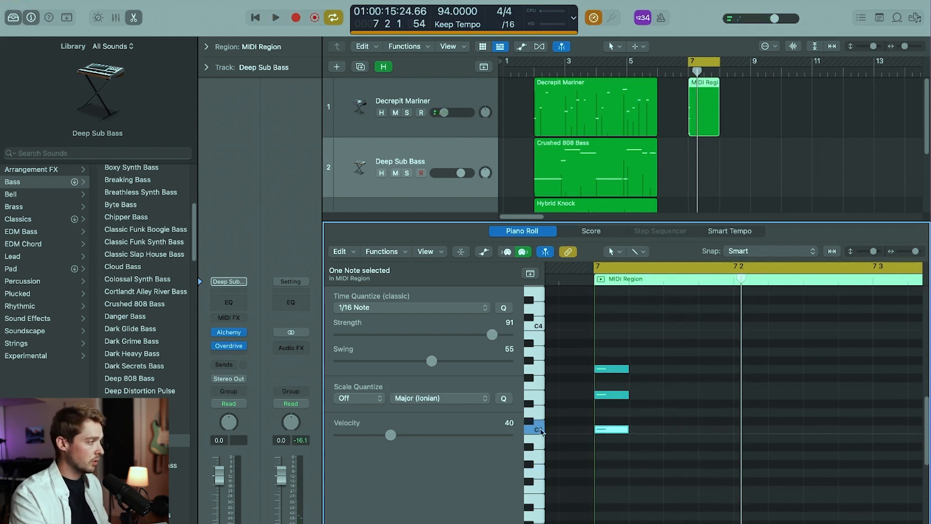
Audition the C major chord notes and the scale steps from C3 to G3 on the piano roll keyboard.
left_click(539, 397)
left_click(541, 371)
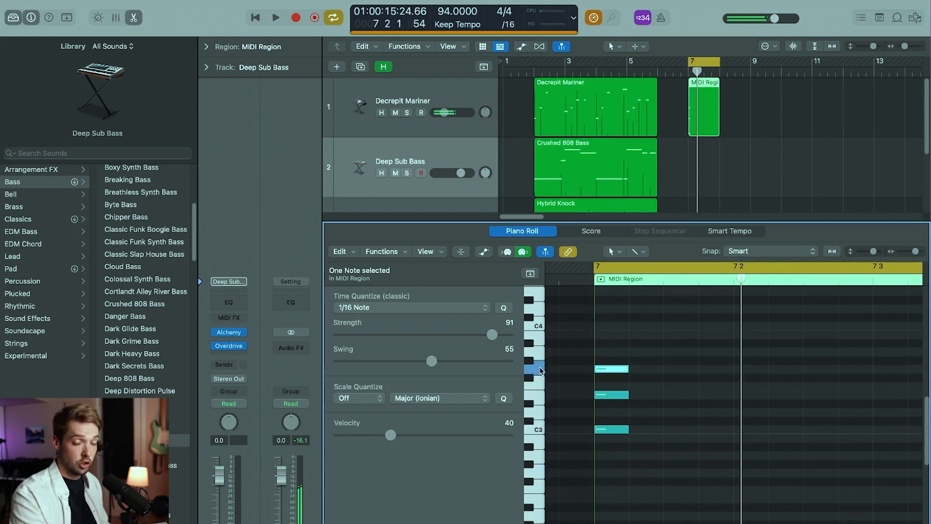
left_click(539, 430)
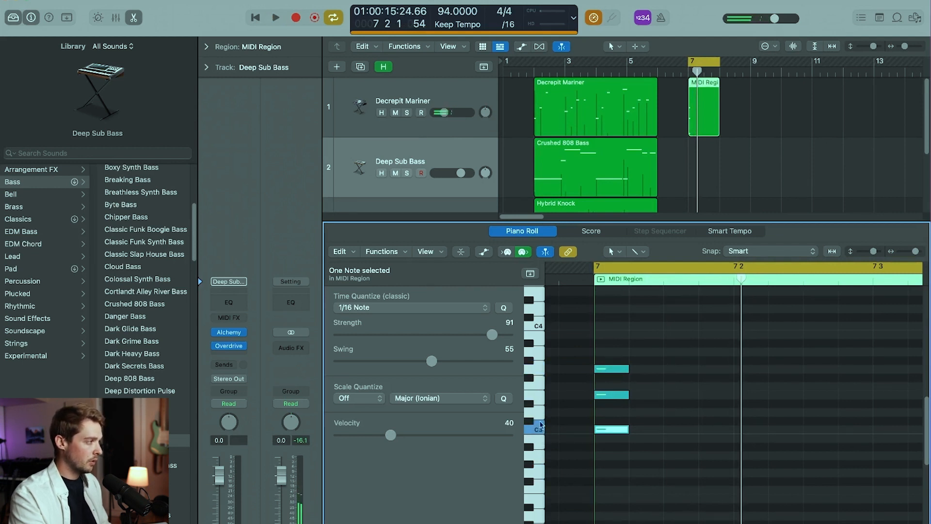
left_click(541, 415)
left_click(540, 401)
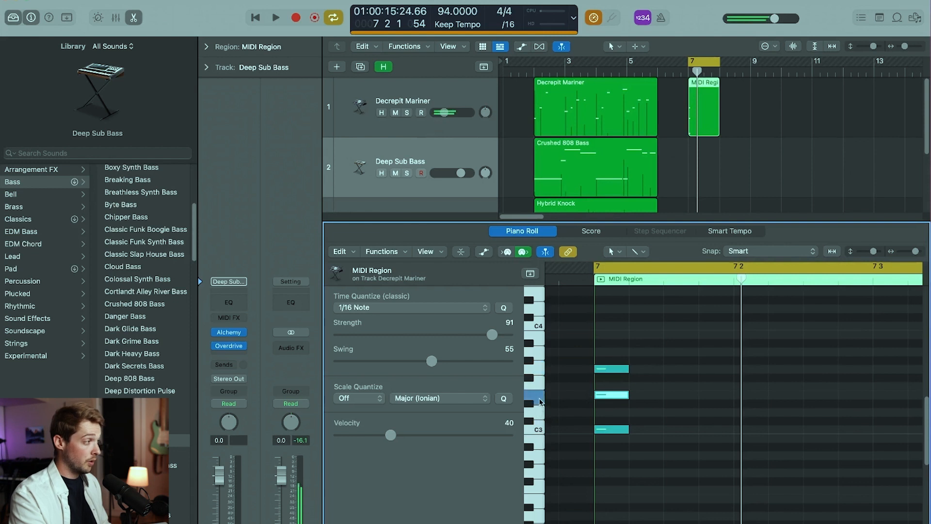
left_click(542, 386)
left_click(544, 369)
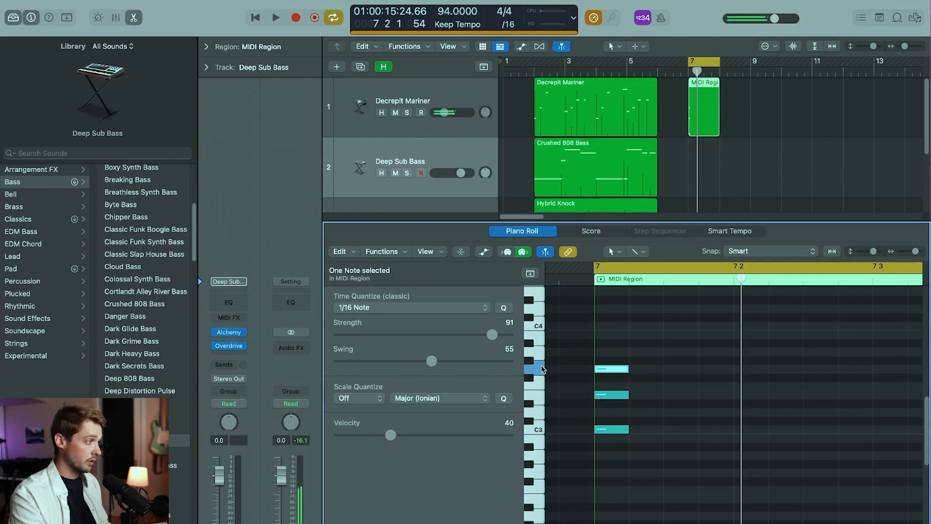
Change the chord to D minor with notes D3, F3 and A3, then audition its notes and play it.
left_click_drag(611, 434, 612, 352)
left_click(613, 370)
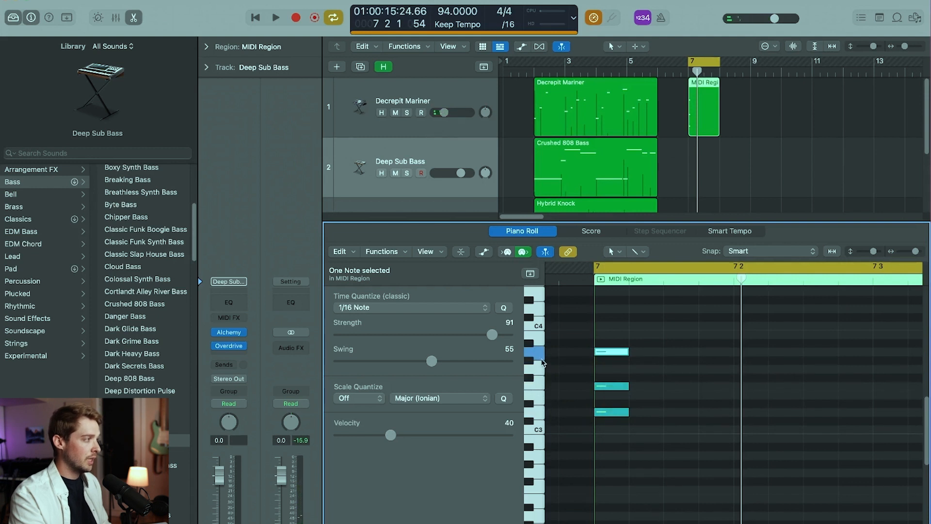
left_click(540, 383)
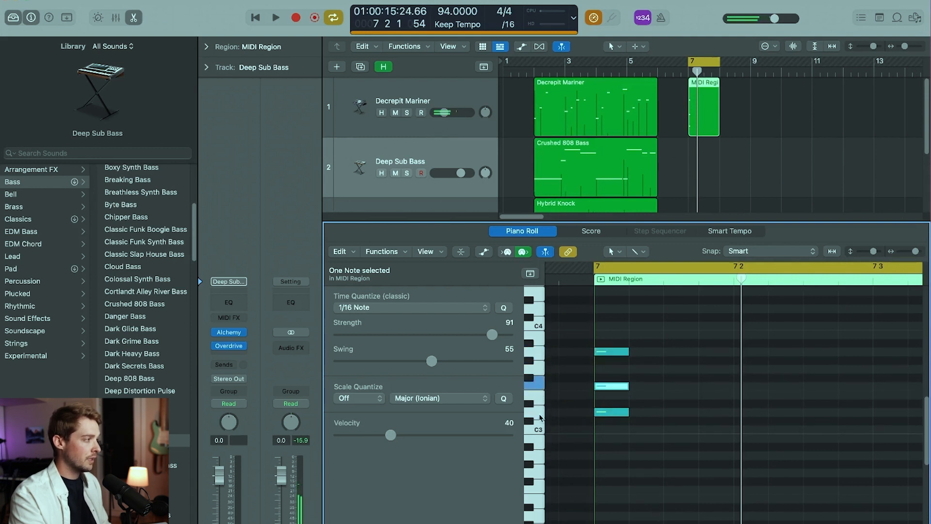
left_click(539, 414)
key("space")
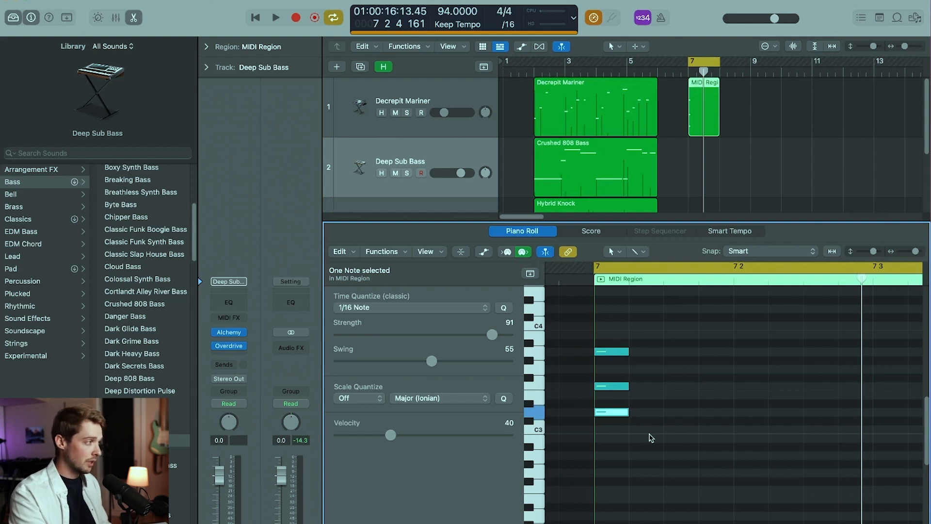
Add a D2 bass note beneath the D minor chord and play them together from just before bar 7.
left_click_drag(635, 429, 595, 344)
scroll(674, 414, "left", 3)
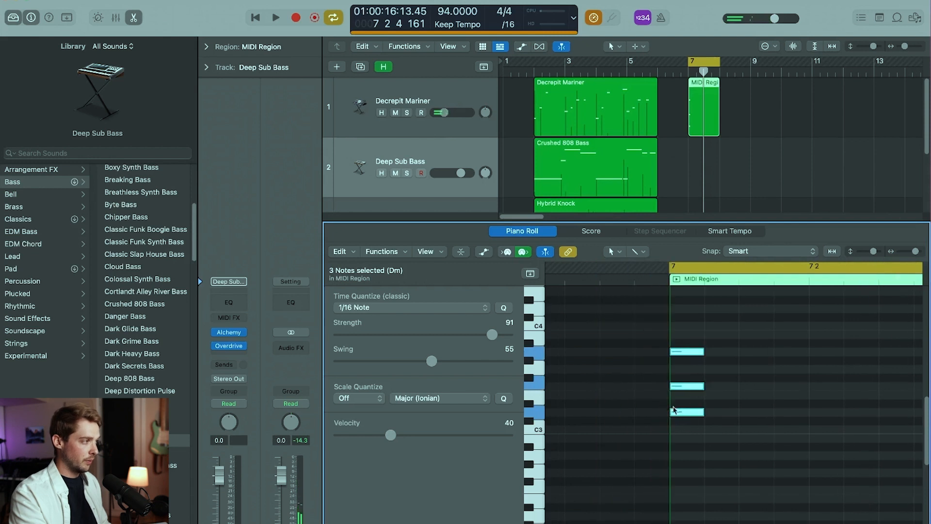
scroll(672, 411, "right", 1)
left_click(626, 279)
scroll(673, 451, "down", 1)
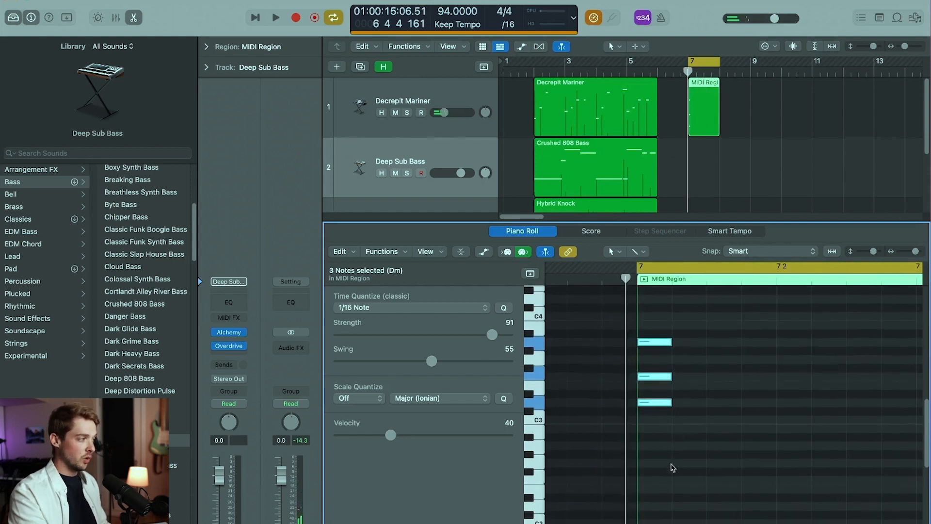
left_click(654, 507, "super")
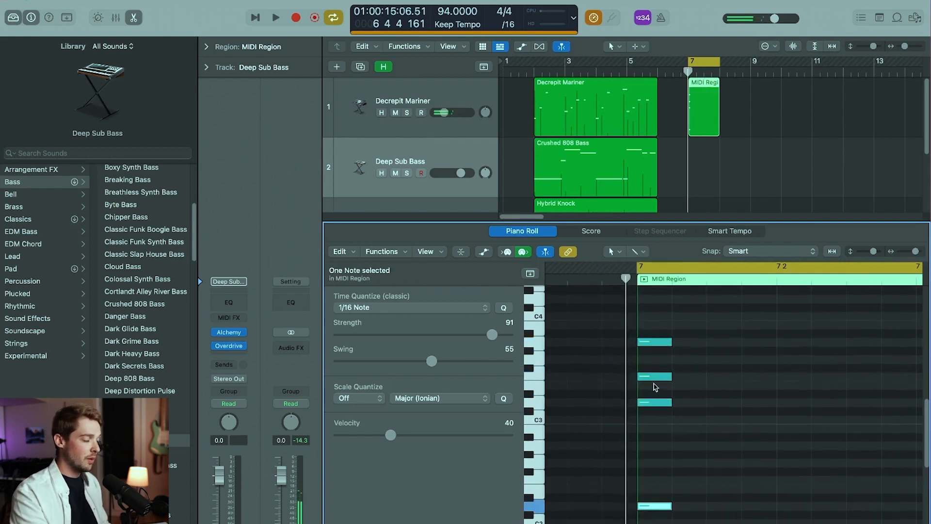
key("space")
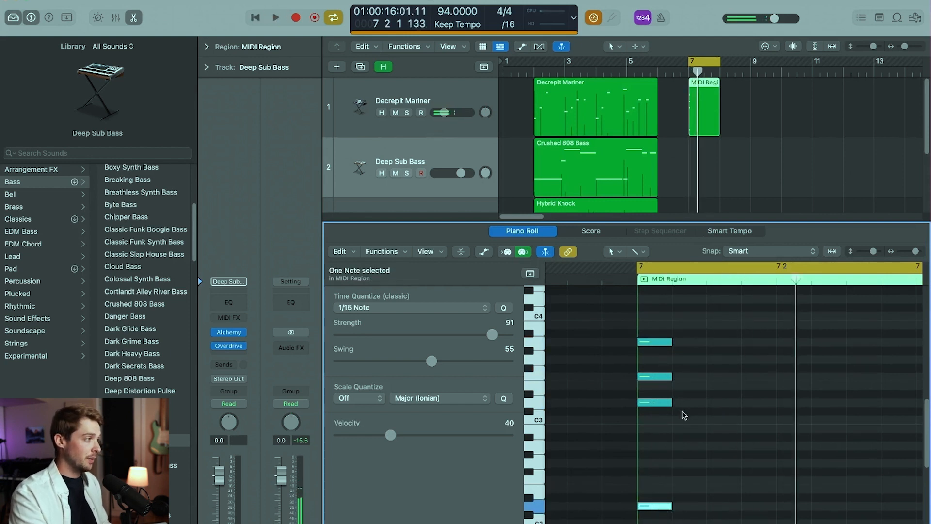
Copy the three upper chord notes half a beat later, transpose the copy to E minor (E3, G3, B3) and play it.
left_click_drag(686, 414, 646, 341)
left_click(719, 521)
left_click_drag(685, 435, 718, 329)
key("space")
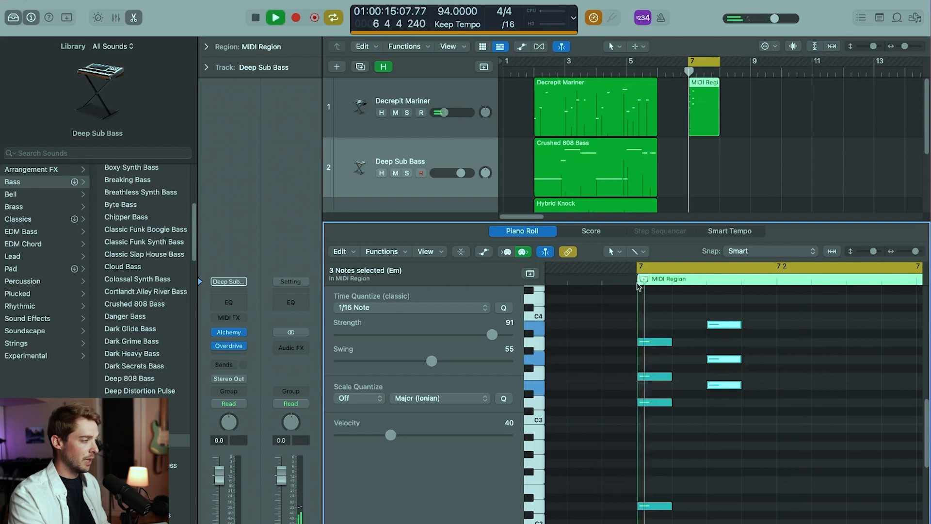
key("space")
Move the E minor chord to beat 2 of bar 7, add an E2 bass note beneath it and play both chords.
left_click_drag(773, 436, 791, 324)
left_click(624, 285)
key("space")
key("space")
left_click(782, 489)
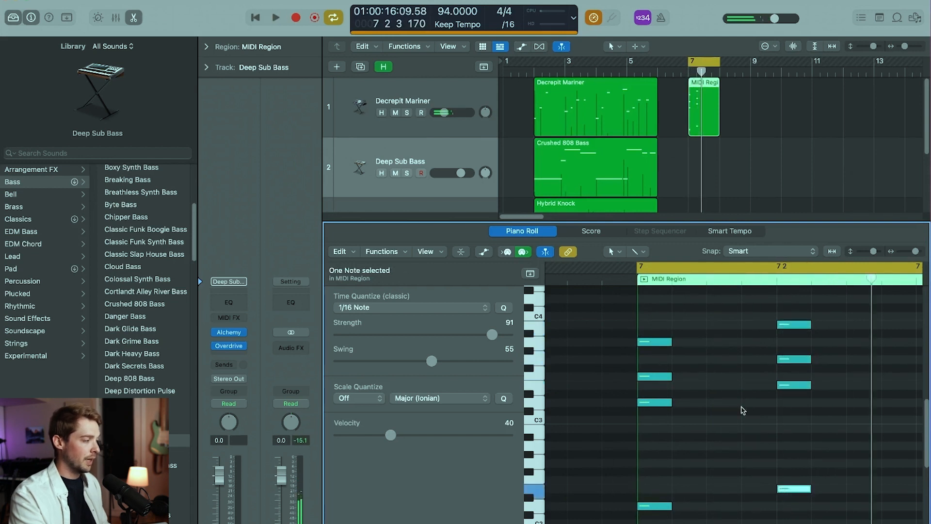
key("space")
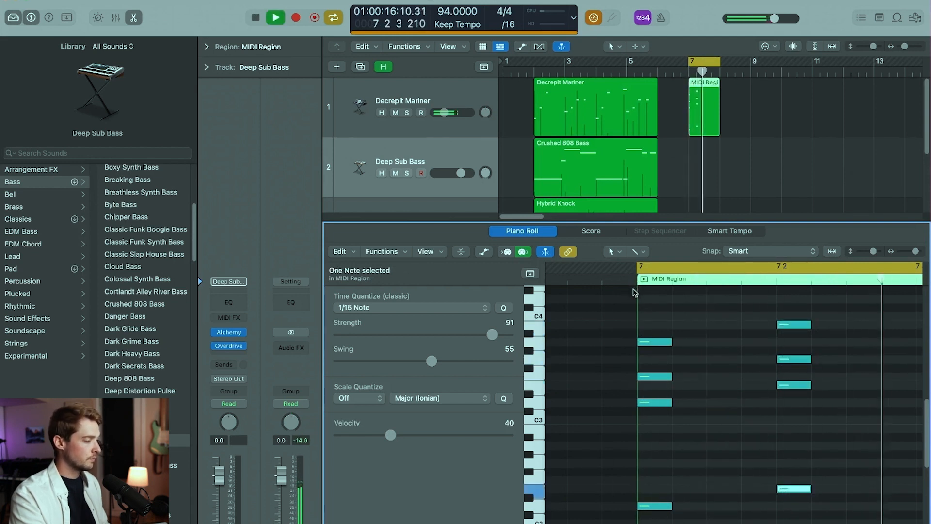
key("space")
Copy the E minor chord and bass note to beat 3, transpose them down to C, and raise the middle note to E3.
left_click_drag(791, 509, 875, 360)
left_click(818, 385)
scroll(818, 385, "right", 3)
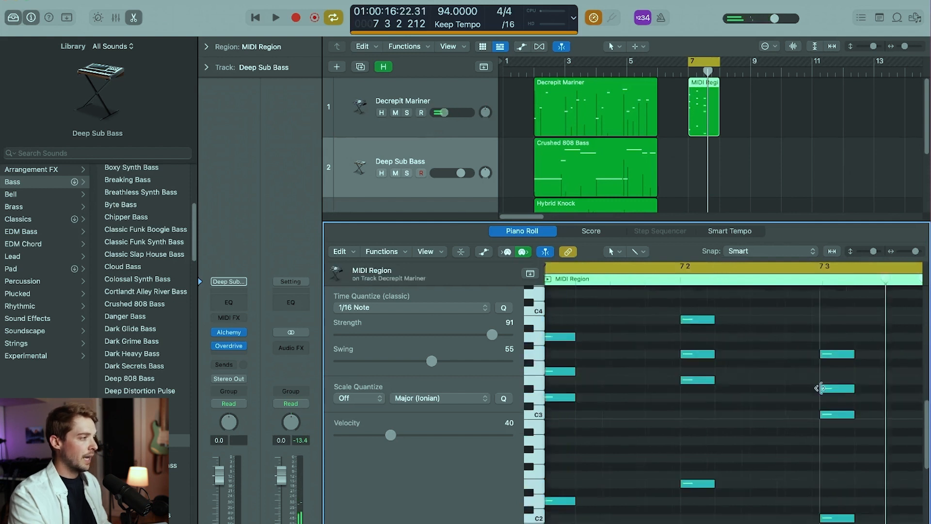
scroll(810, 383, "down", 2)
left_click_drag(806, 359, 808, 352)
scroll(815, 345, "left", 2)
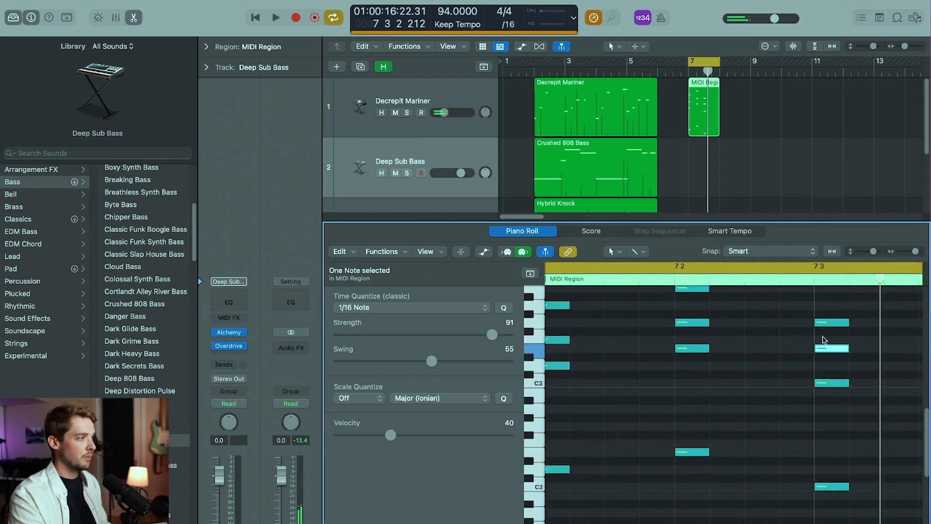
Play the three-chord progression in the bar 7 region from just before the bar and listen to it repeatedly.
left_click_drag(916, 252, 914, 252)
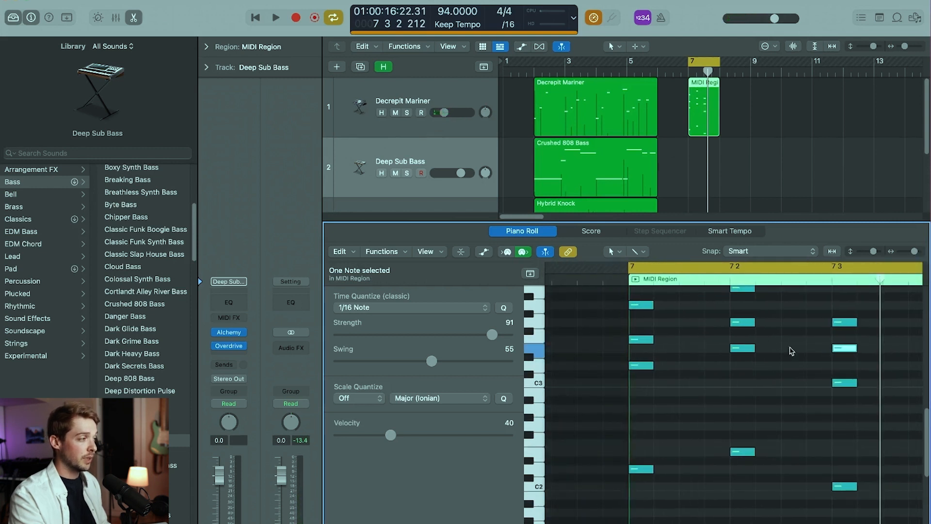
left_click(614, 281)
key("space")
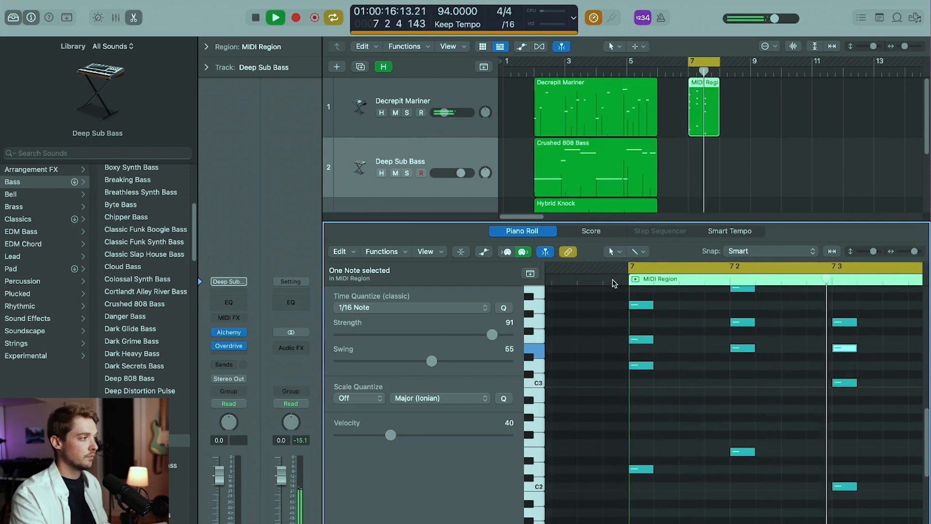
key("space")
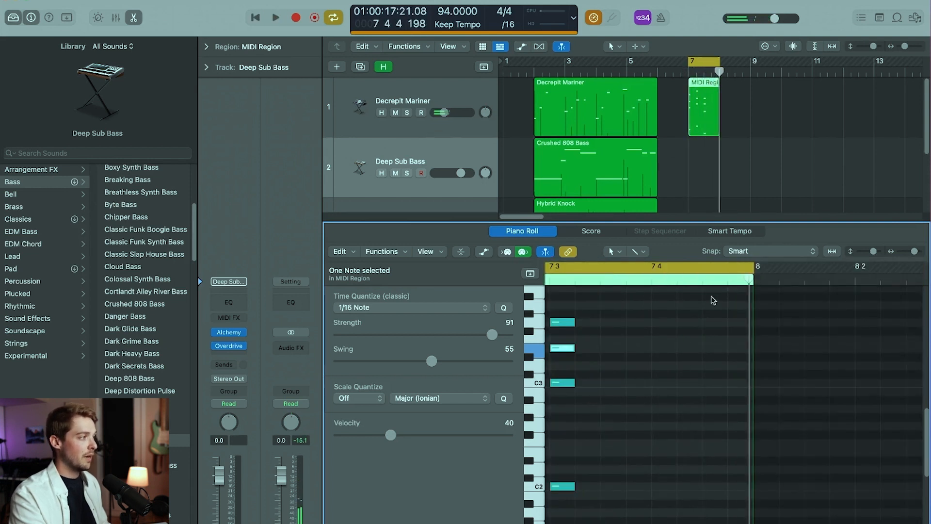
scroll(599, 360, "left", 3)
scroll(731, 402, "left", 1)
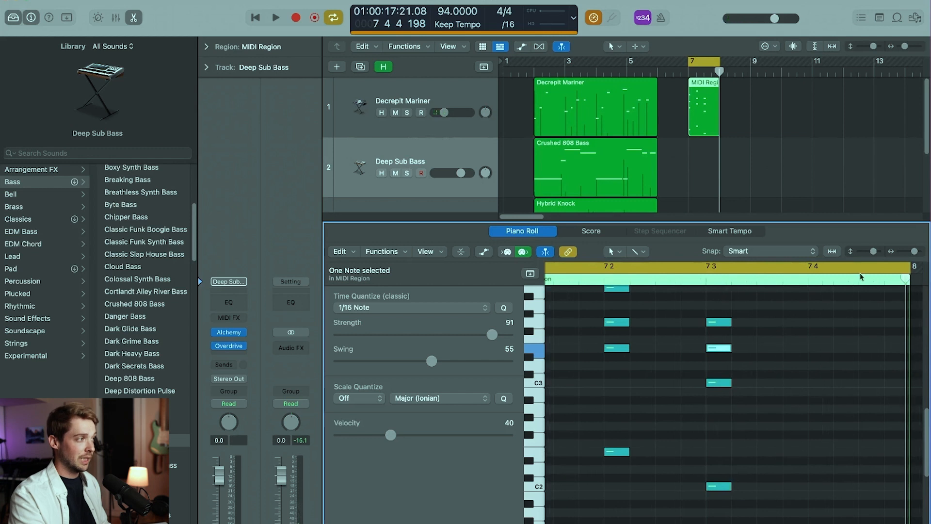
left_click_drag(915, 252, 912, 253)
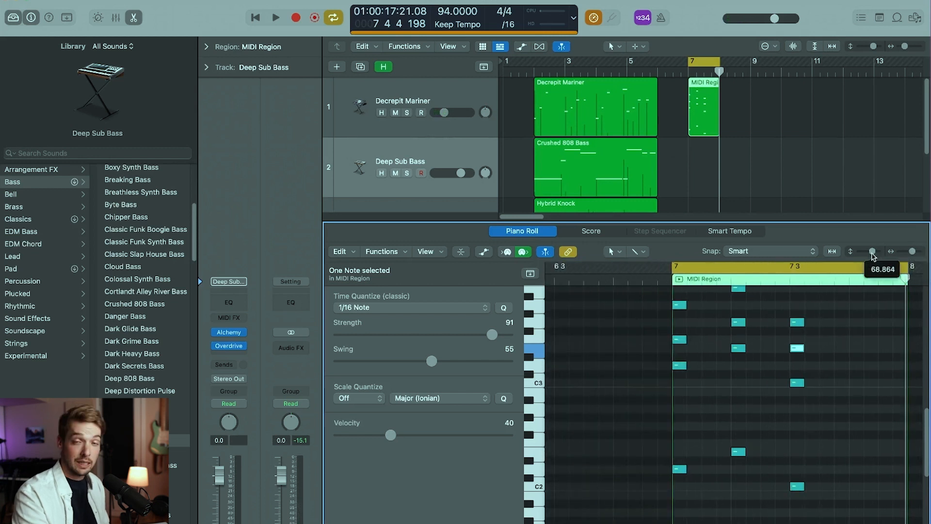
left_click(655, 277)
key("space")
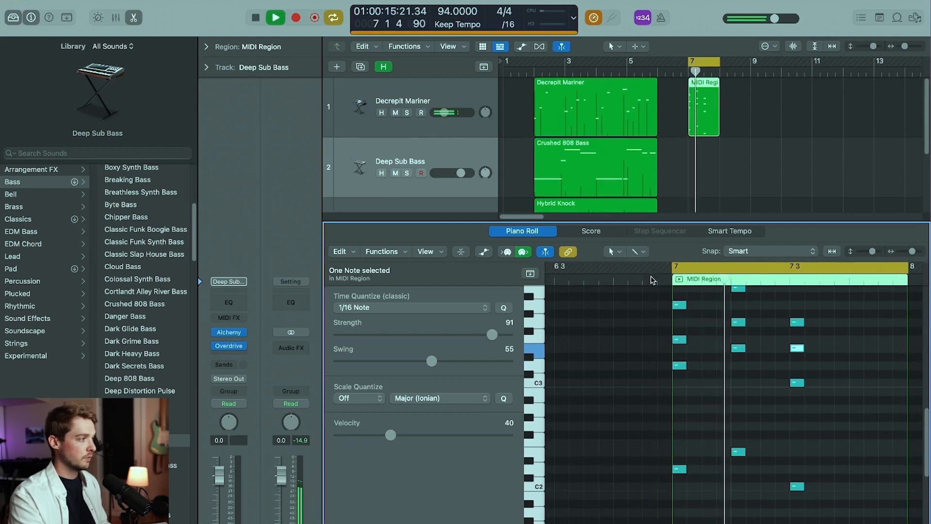
Move the E minor chord and its bass note half a beat later in bar 7 and play the progression.
key("space")
left_click_drag(761, 480, 733, 392)
scroll(734, 393, "down", 5)
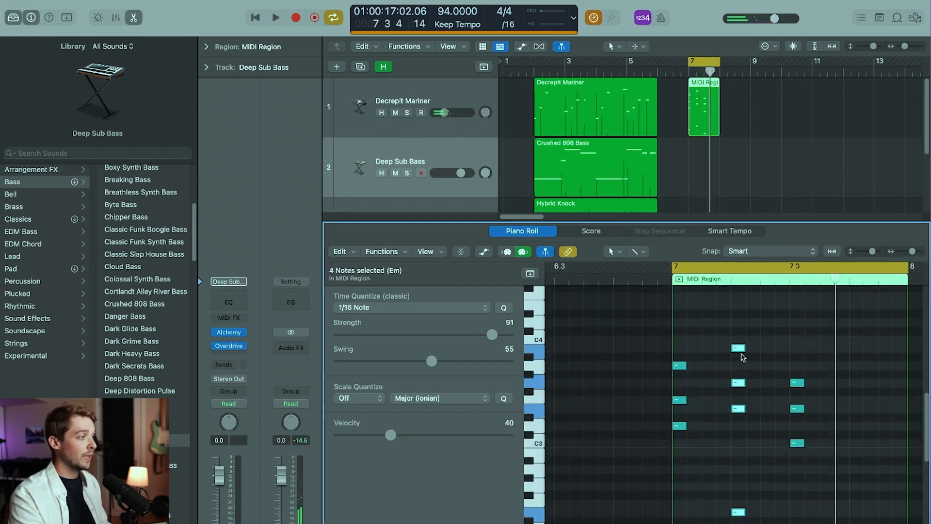
left_click_drag(741, 351, 769, 351)
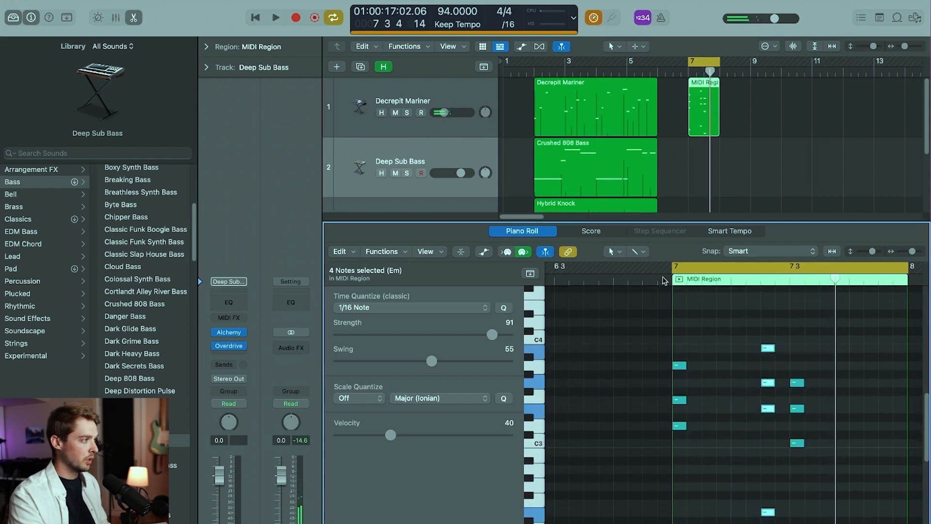
key("space")
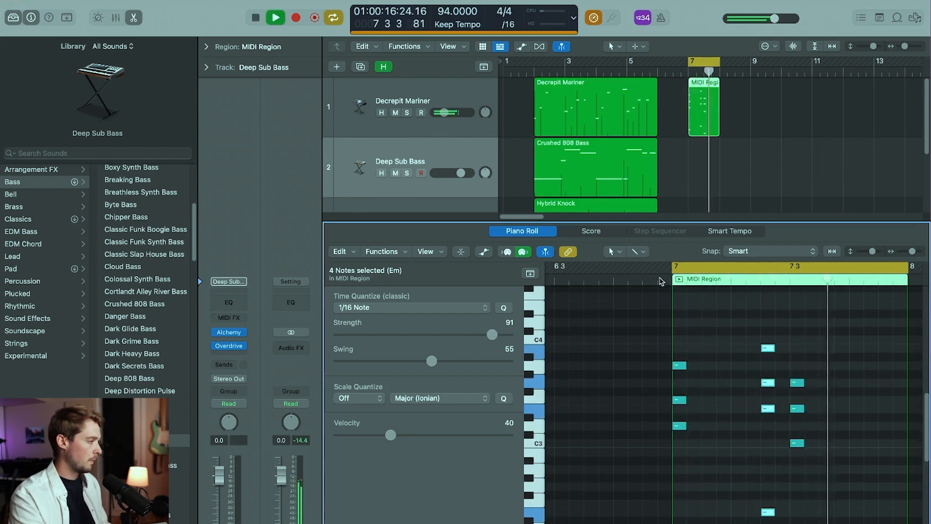
key("space")
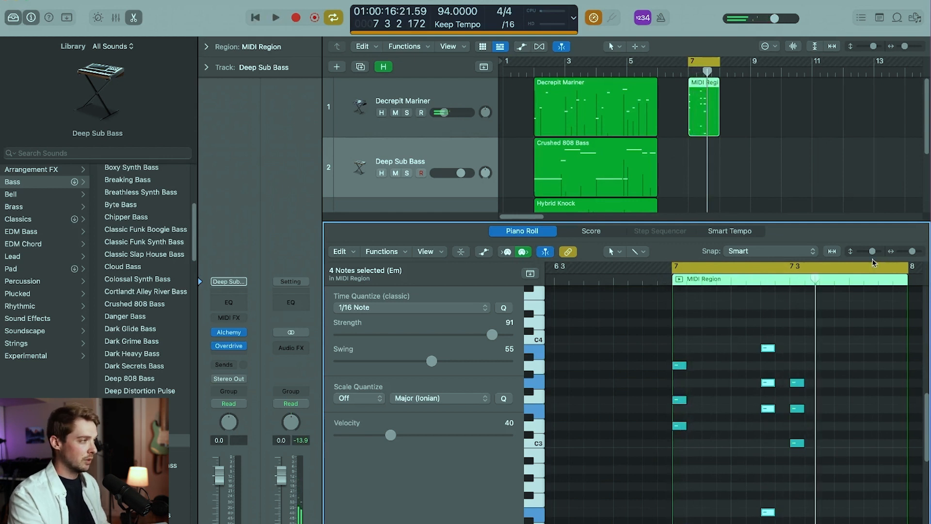
Play the three-chord progression in the bar 7 region with all its chord and bass notes in view.
left_click_drag(873, 251, 870, 251)
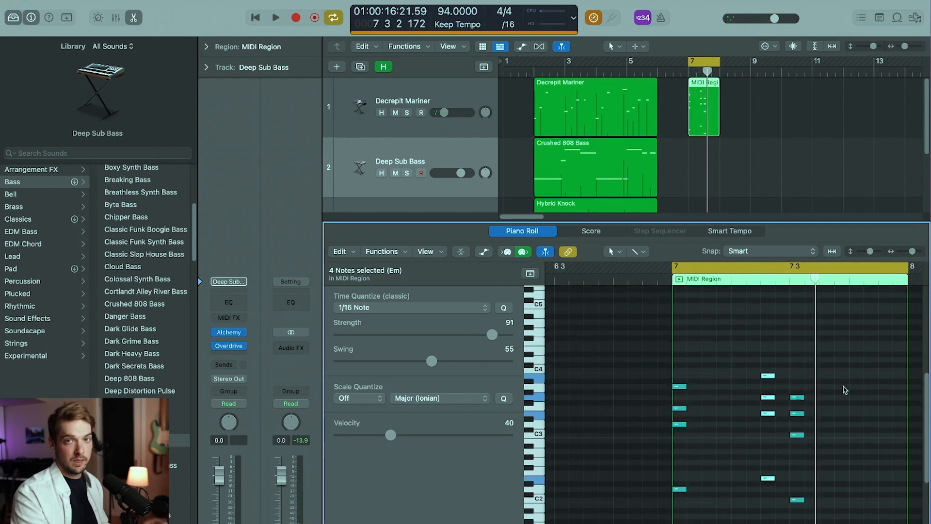
left_click_drag(848, 505, 663, 361)
left_click(697, 367)
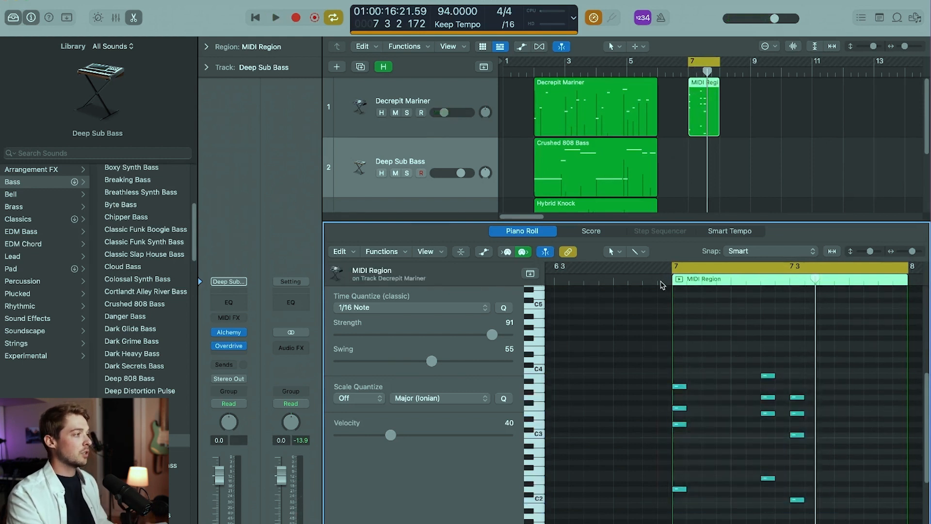
key("space")
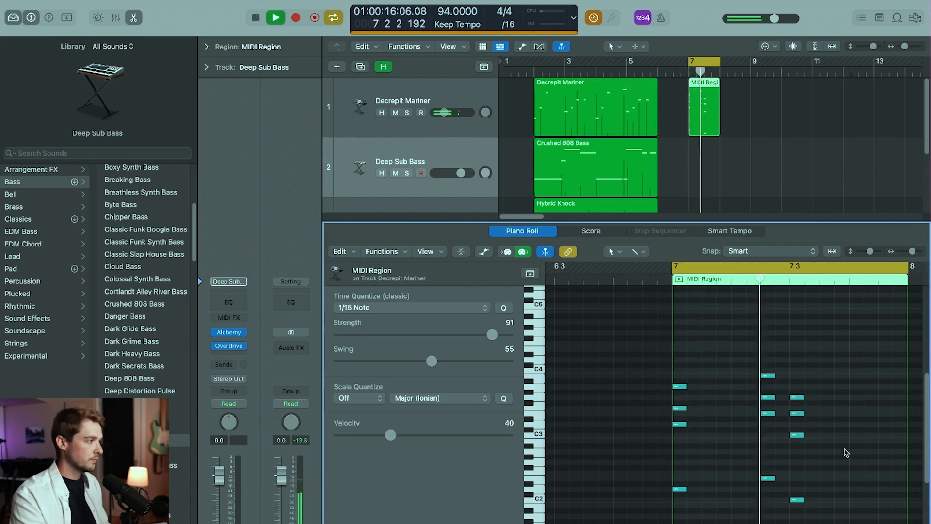
key("space")
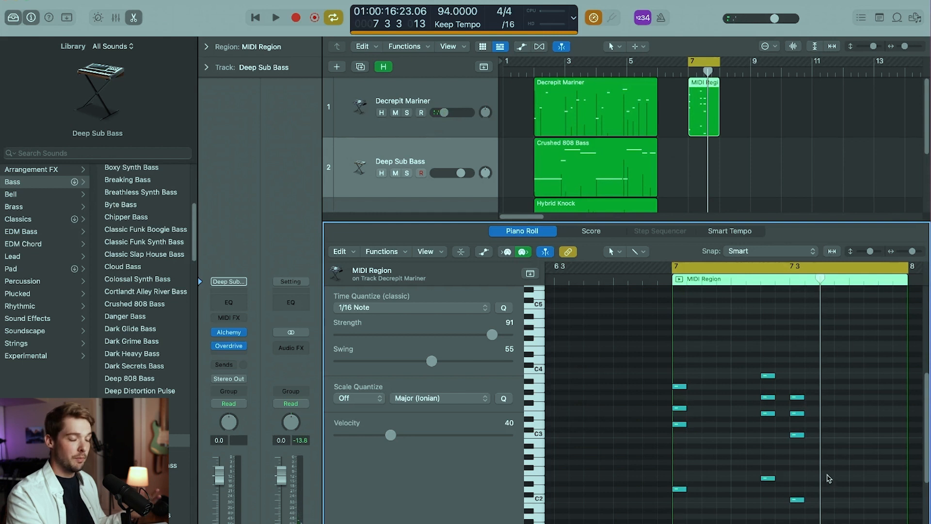
Open the Decrepit Mariner melody region and select the first three notes in bar 2 to identify their chord.
left_click(621, 119)
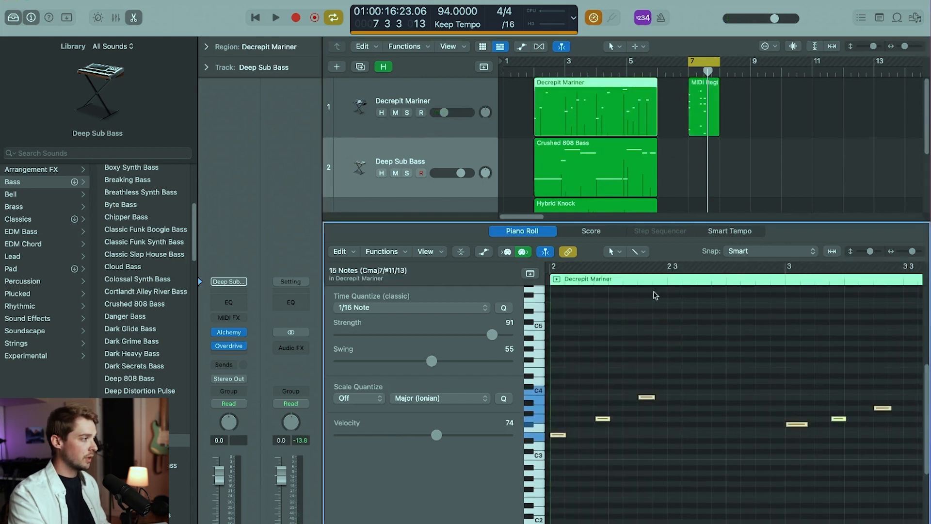
left_click_drag(708, 485, 605, 344)
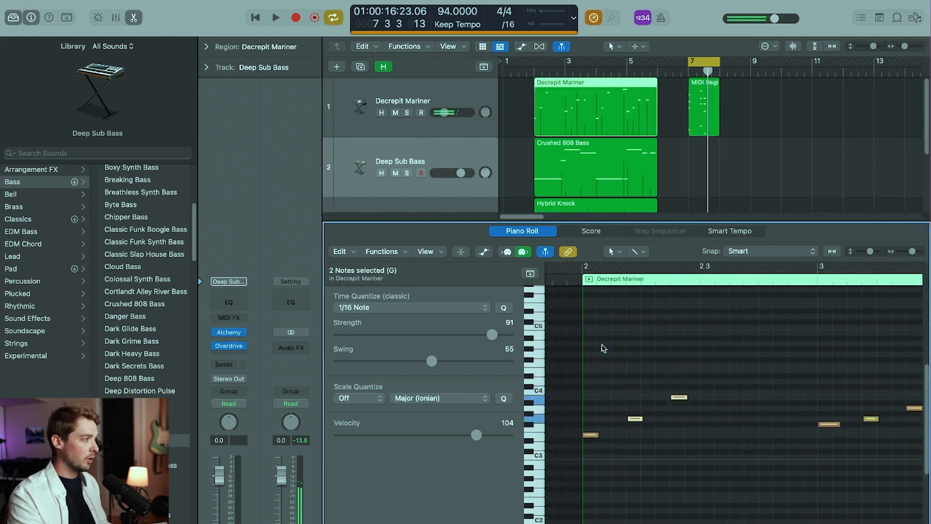
left_click_drag(731, 482, 557, 433)
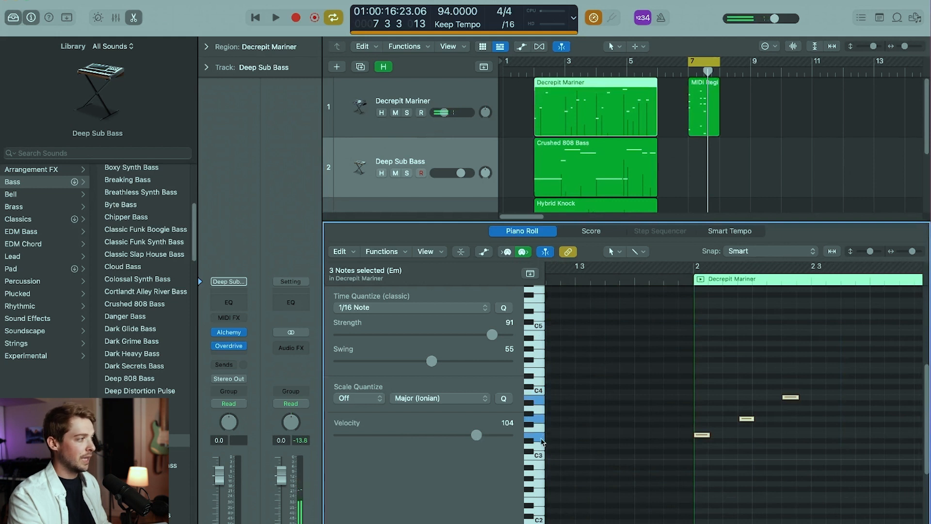
scroll(735, 464, "right", 3)
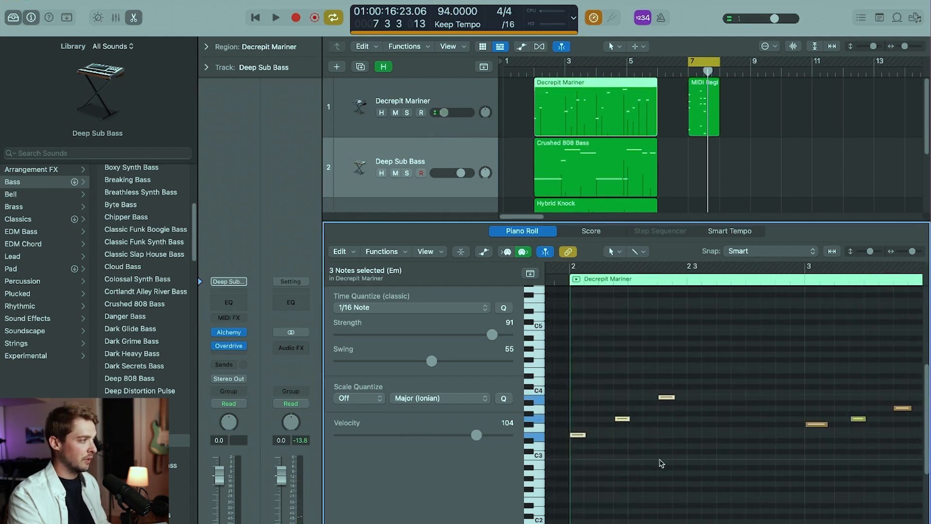
Select the four melody notes in bar 3 and examine the note groups in bars 4 and 5.
scroll(695, 476, "right", 3)
left_click_drag(671, 484, 881, 382)
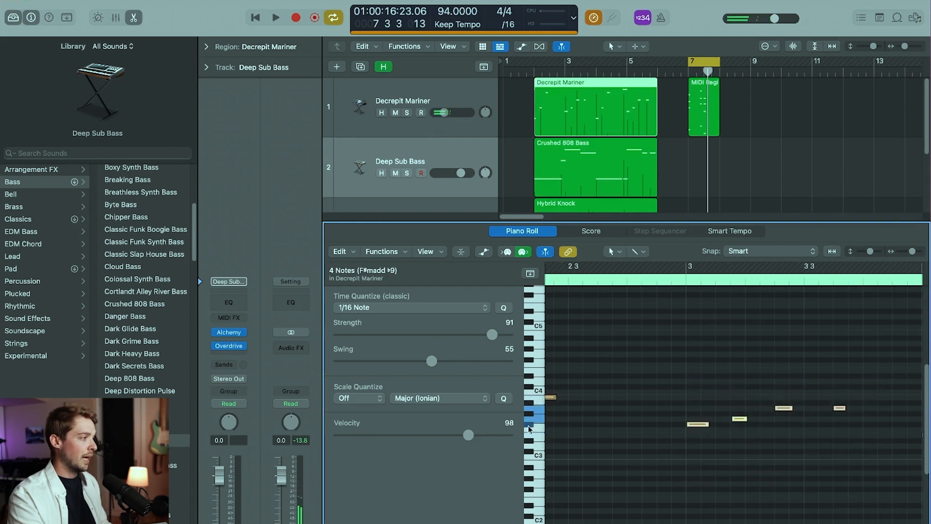
left_click_drag(912, 248, 911, 251)
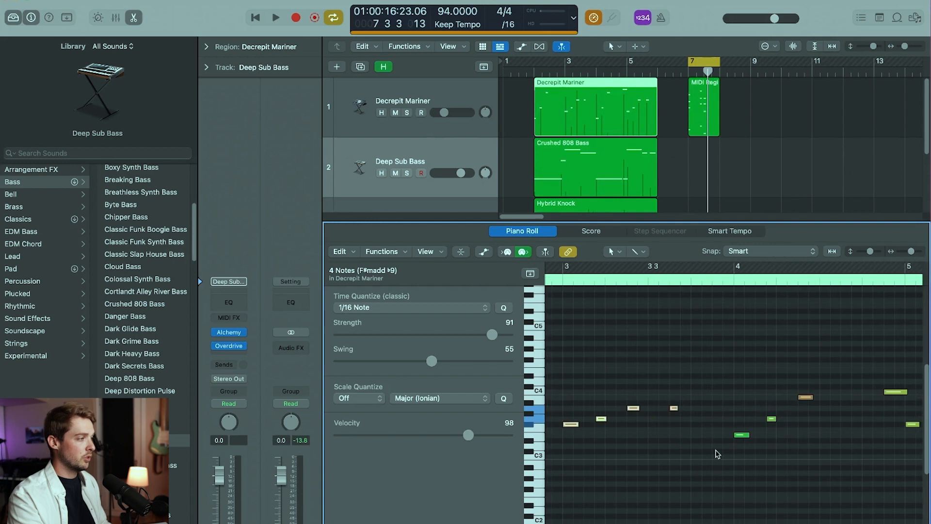
scroll(767, 487, "right", 3)
left_click_drag(612, 483, 903, 322)
left_click_drag(911, 251, 910, 251)
left_click(683, 479)
scroll(683, 480, "left", 2)
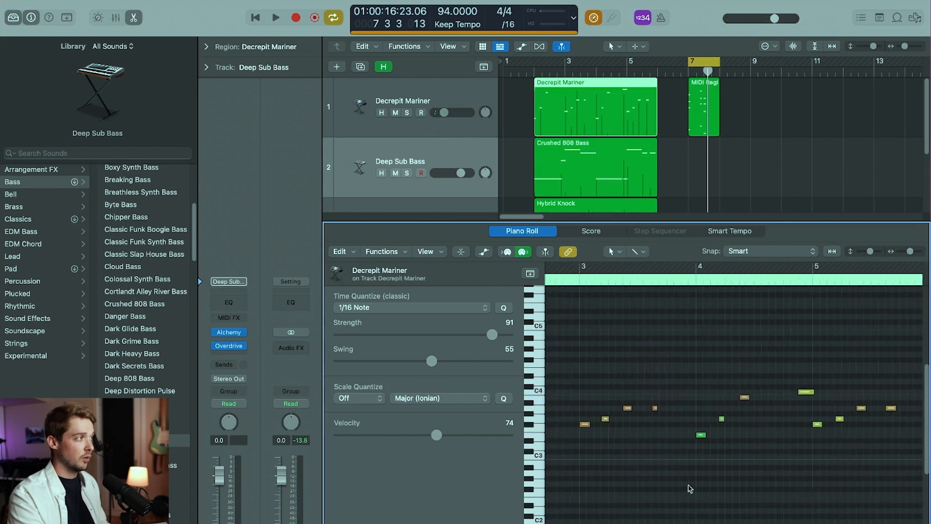
Delete the MIDI region at bar 7 and set the cycle range from bar 2 to bar 6.
left_click(701, 107)
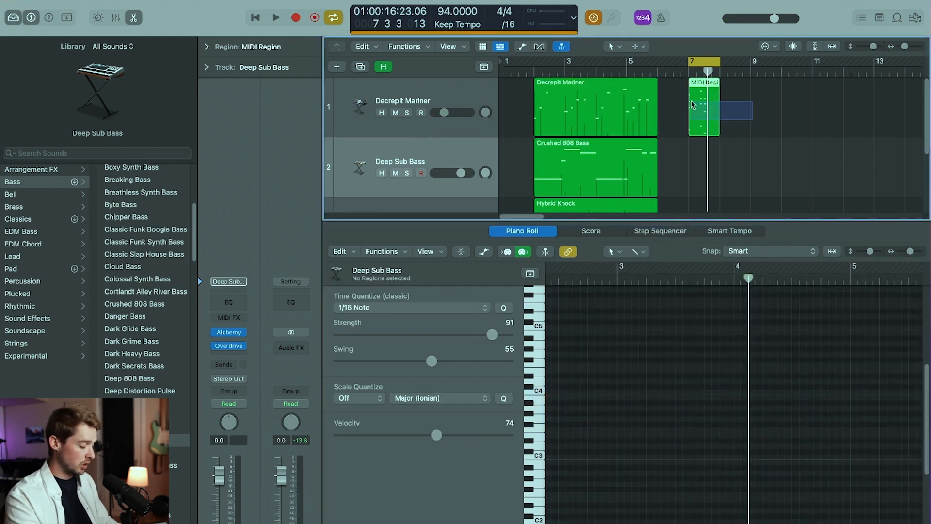
key("Delete")
left_click_drag(536, 68, 658, 68)
Solo the Decrepit Mariner track and play its melody.
left_click(407, 112)
key("space")
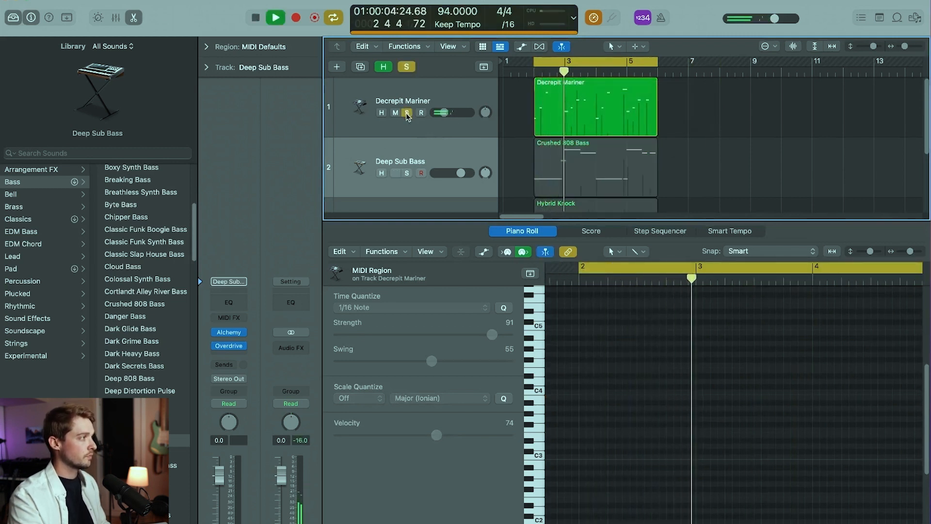
key("space")
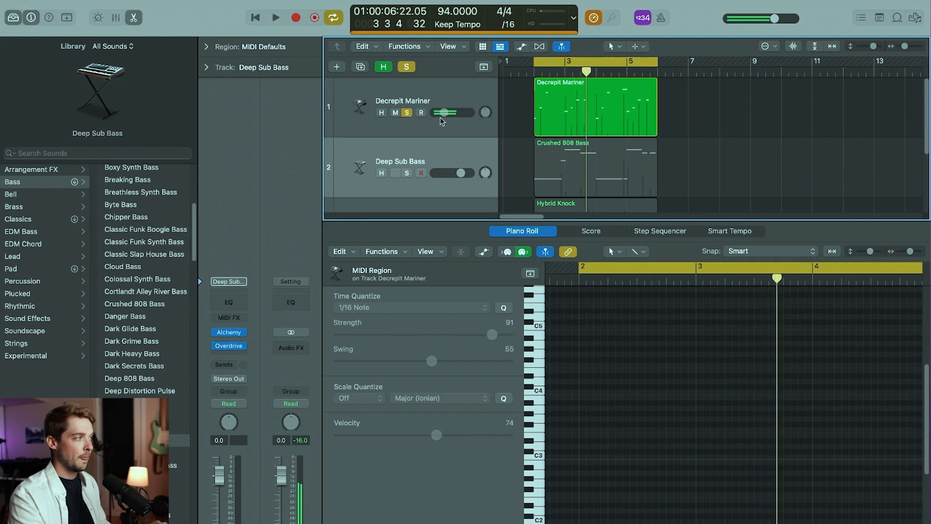
Solo the Deep Sub Bass track too, open its Crushed 808 Bass region and audition the first note in bar 2.
scroll(407, 121, "down", 1)
left_click(407, 151)
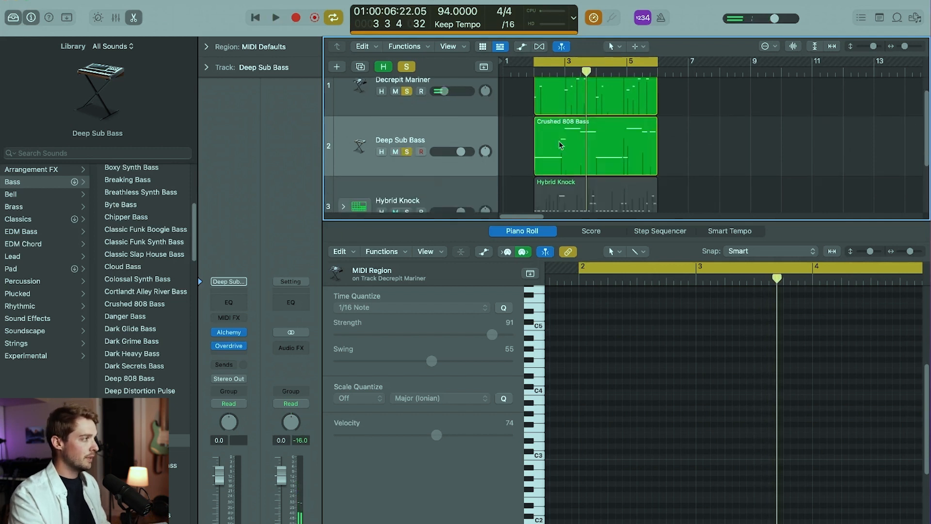
left_click(559, 141)
scroll(669, 470, "left", 10)
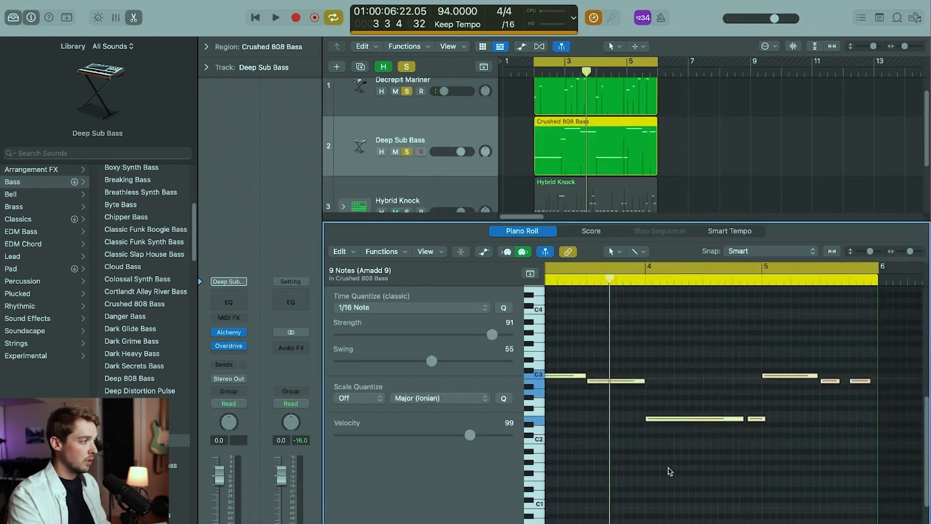
left_click(669, 463)
left_click(658, 419)
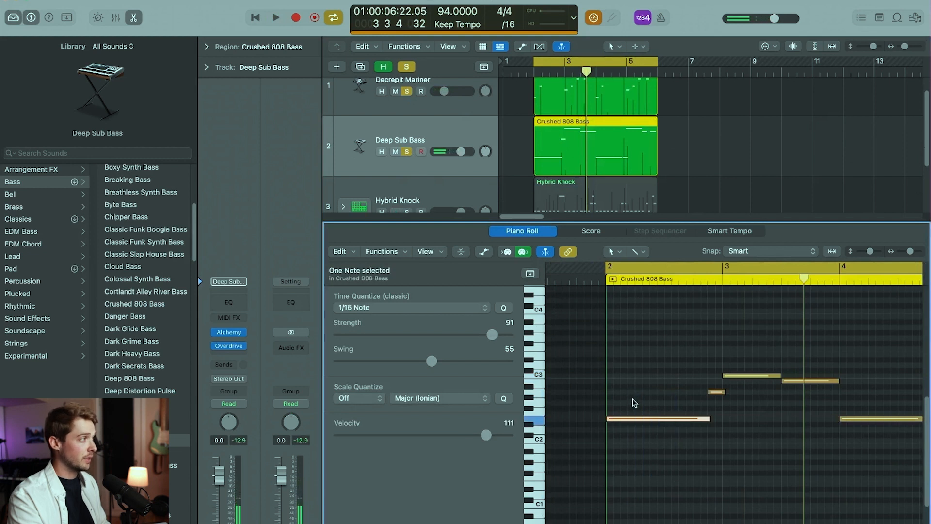
Play the soloed melody and bass together and audition the two bass notes in bar 3.
key("space")
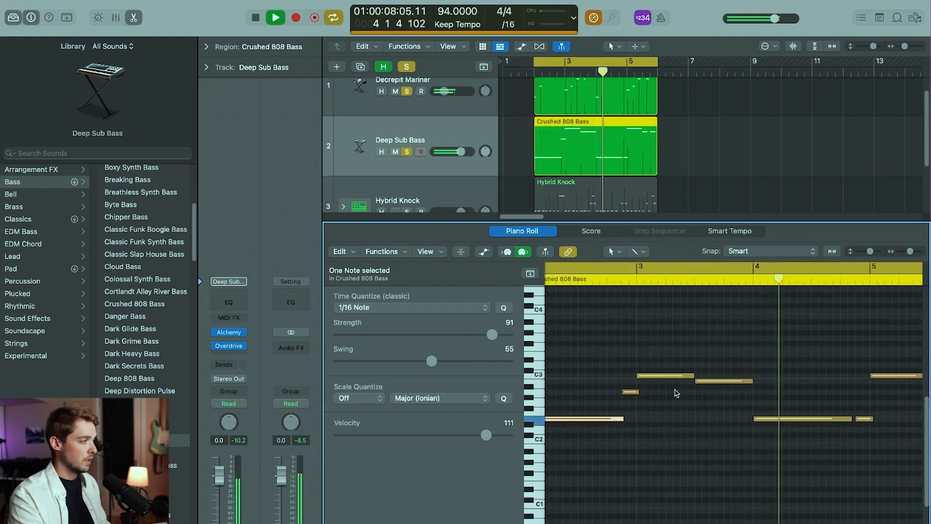
key("space")
left_click(665, 376)
left_click(725, 381)
left_click(719, 410)
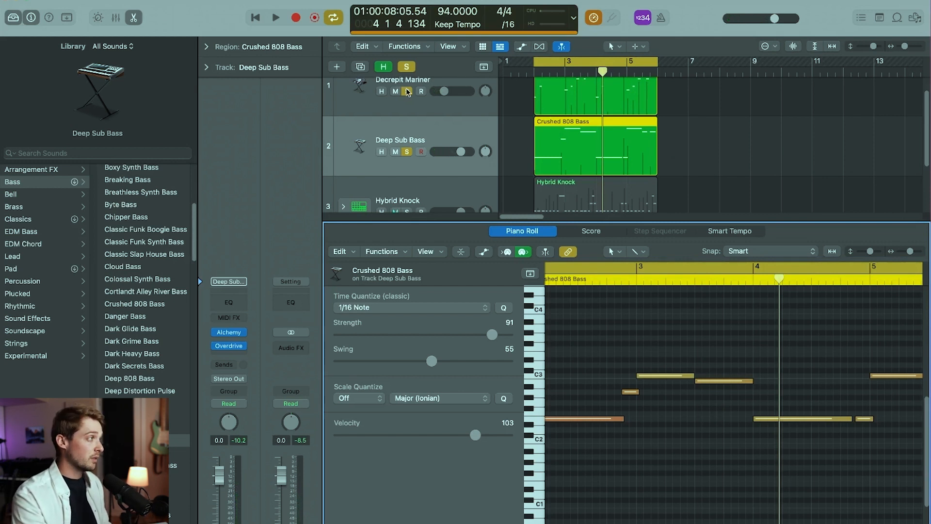
Unsolo the melody and bass tracks and play them together with the drums.
left_click_drag(407, 91, 408, 146)
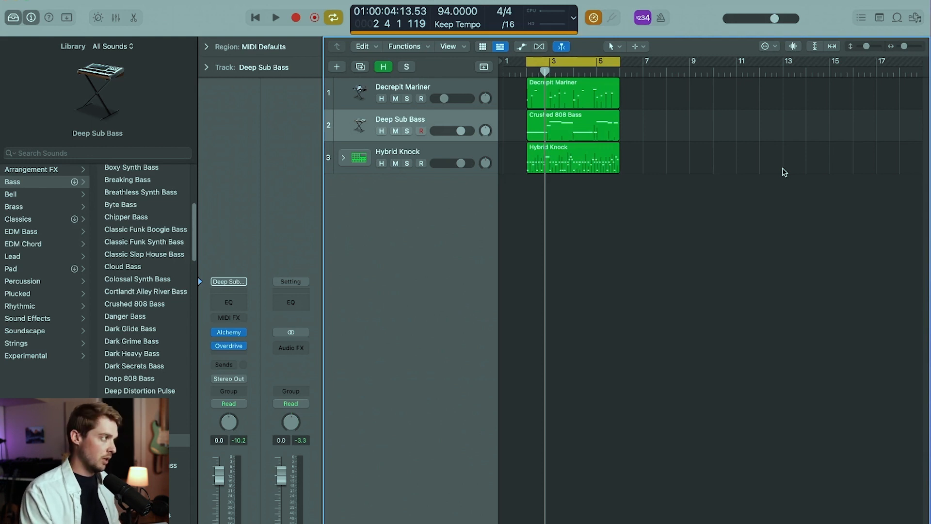
key("space")
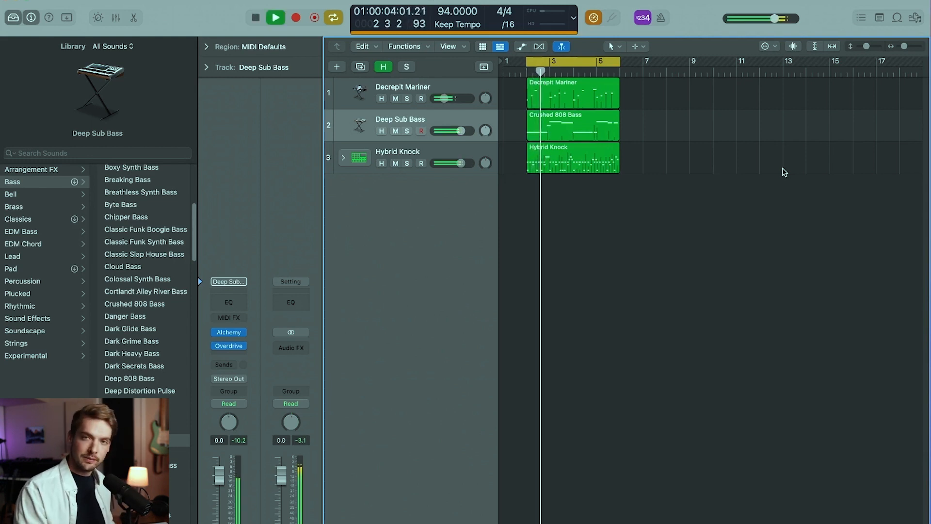
key("space")
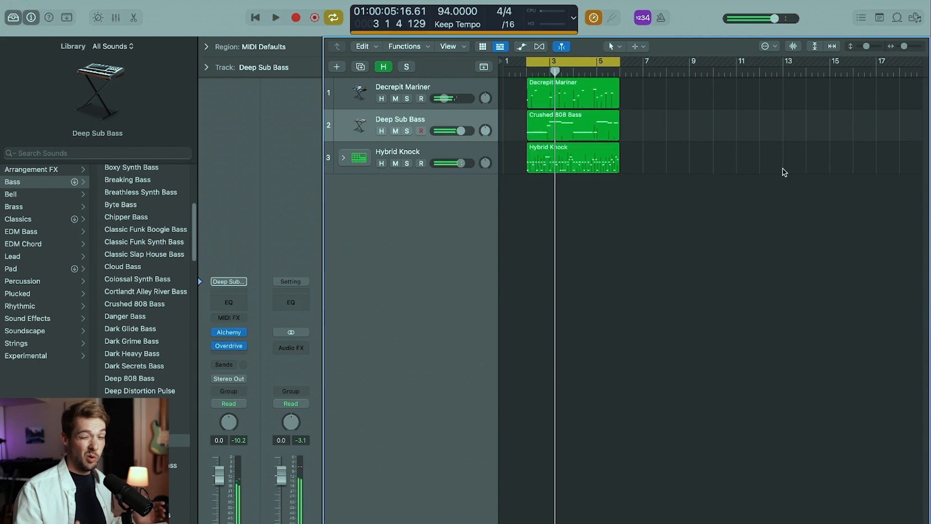
Move the bass and drum regions to bar 6 and copy the melody region from bar 2 to bar 6.
left_click_drag(665, 185, 658, 125)
left_click_drag(798, 233, 632, 120)
left_click(663, 100)
left_click_drag(579, 102, 671, 103)
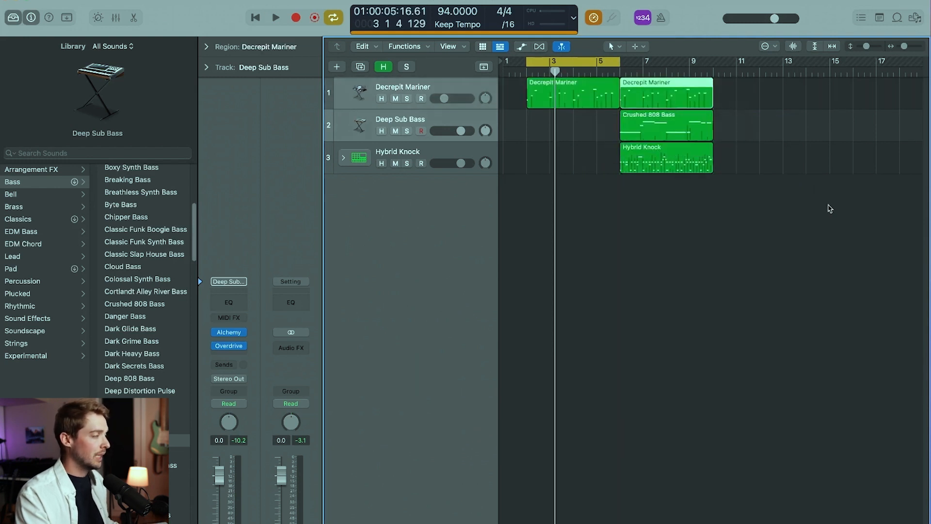
Move the Hybrid Knock drum region to bar 10 and copy the melody and bass regions from bar 6 to bar 10.
scroll(830, 208, "right", 5)
left_click(804, 203)
left_click_drag(572, 164, 669, 164)
left_click_drag(673, 132, 585, 101)
left_click_drag(585, 101, 679, 100)
Turn off the cycle range and play the staggered arrangement through to bar 14.
scroll(603, 129, "left", 5)
left_click(602, 70)
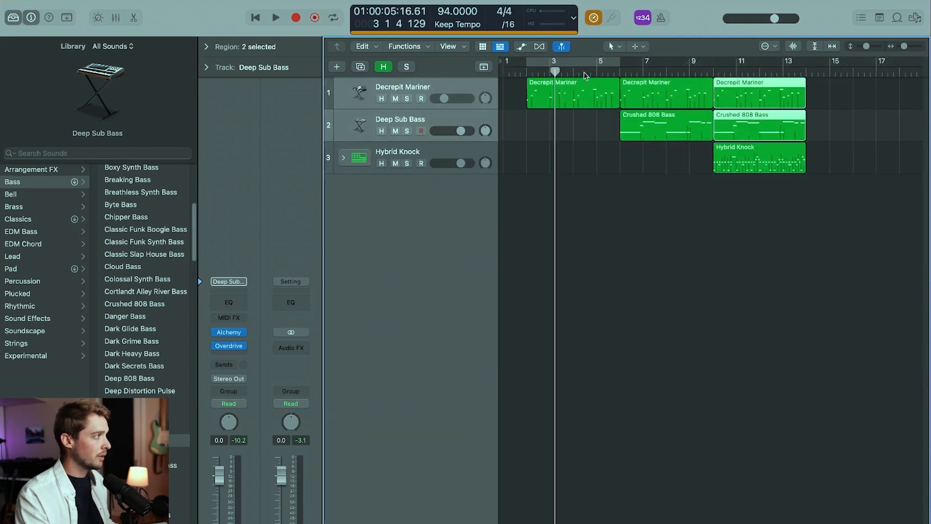
left_click(576, 73)
key("space")
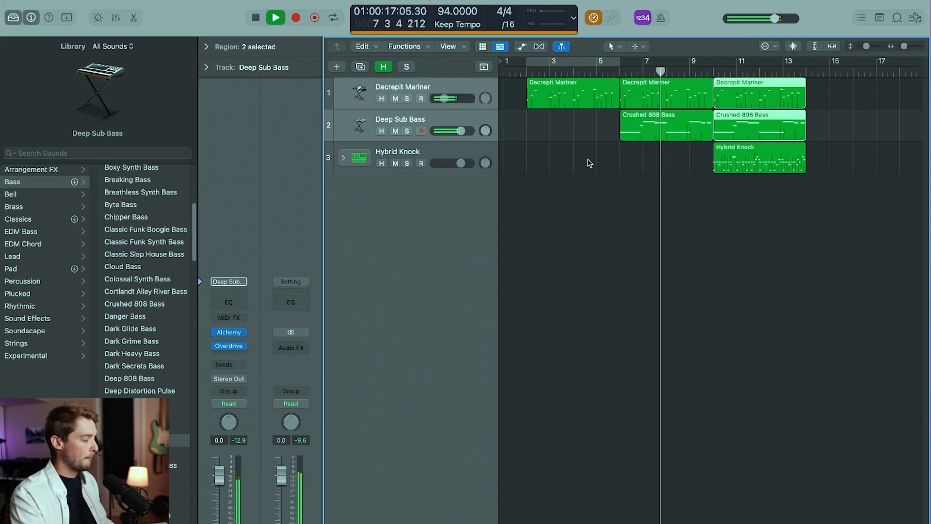
left_click(703, 224)
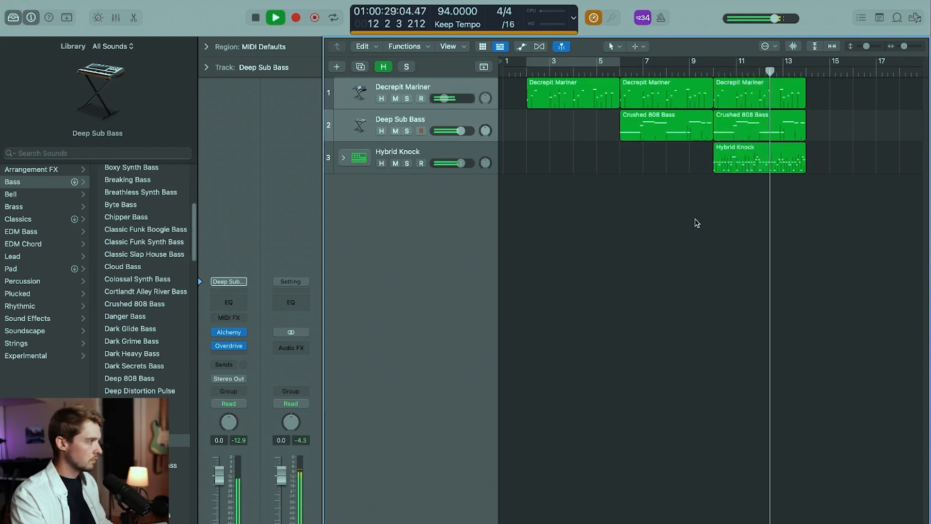
scroll(697, 224, "right", 5)
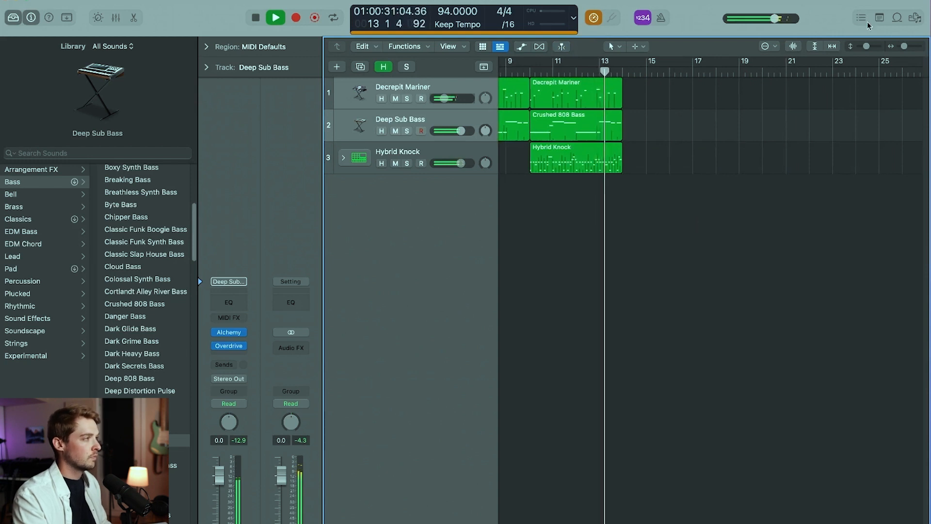
left_click_drag(905, 47, 903, 47)
key("space")
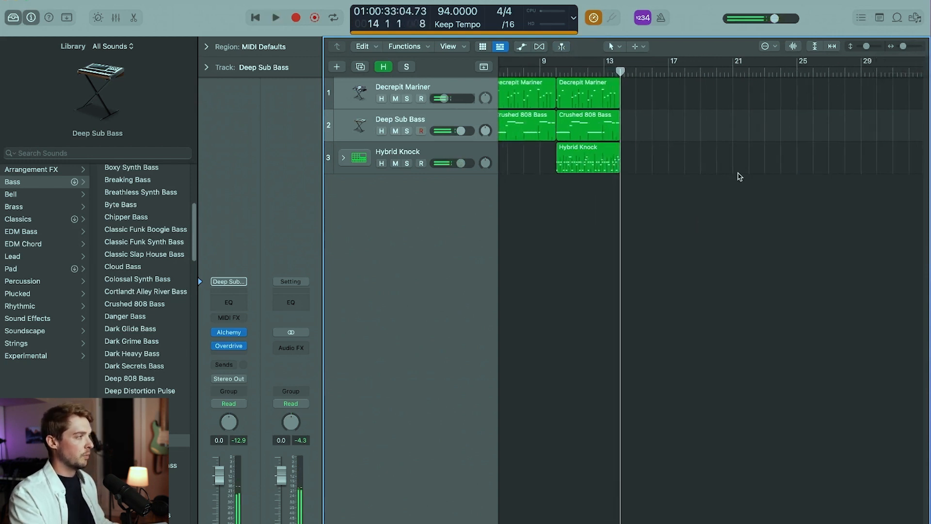
Copy the melody, bass and drum regions from bar 10 to bar 14.
scroll(739, 176, "left", 2)
left_click_drag(741, 179, 678, 90)
scroll(674, 194, "left", 2)
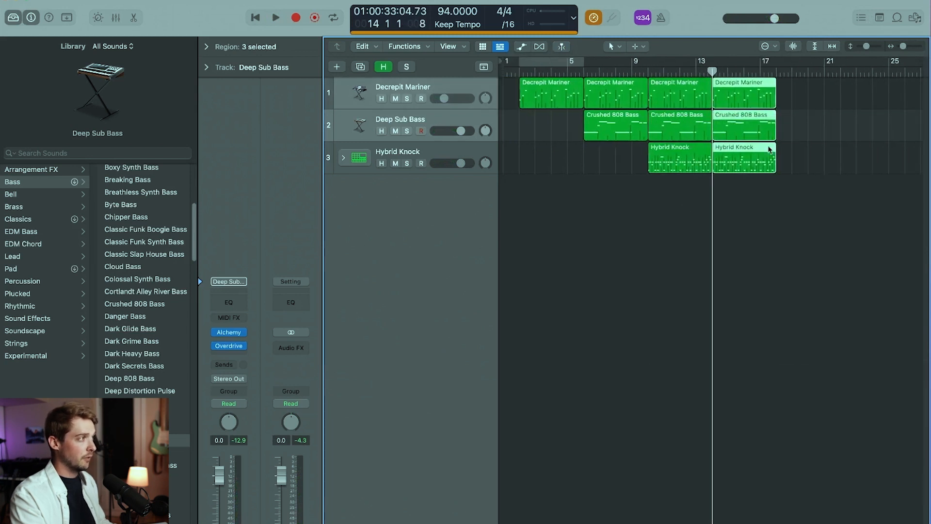
Loop the Decrepit Mariner region that starts at bar 14.
left_click_drag(867, 48, 869, 49)
left_click(802, 123)
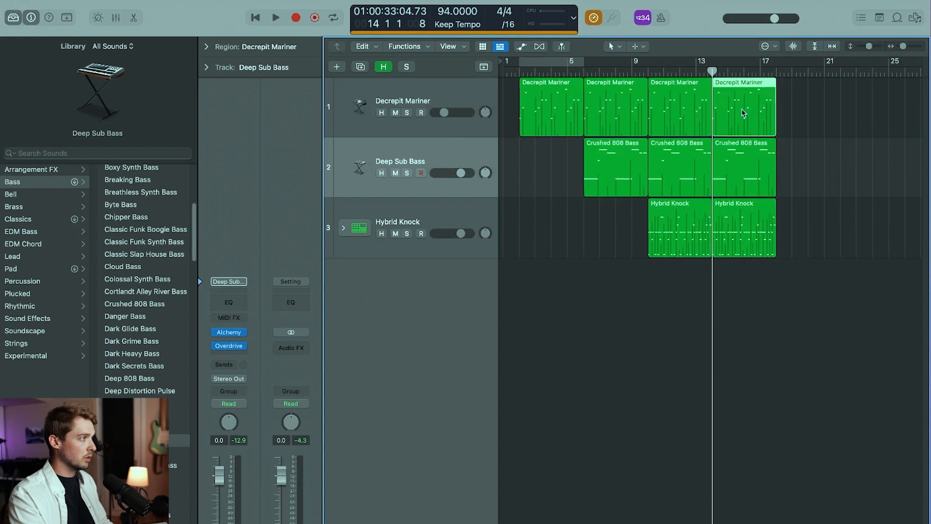
key("l")
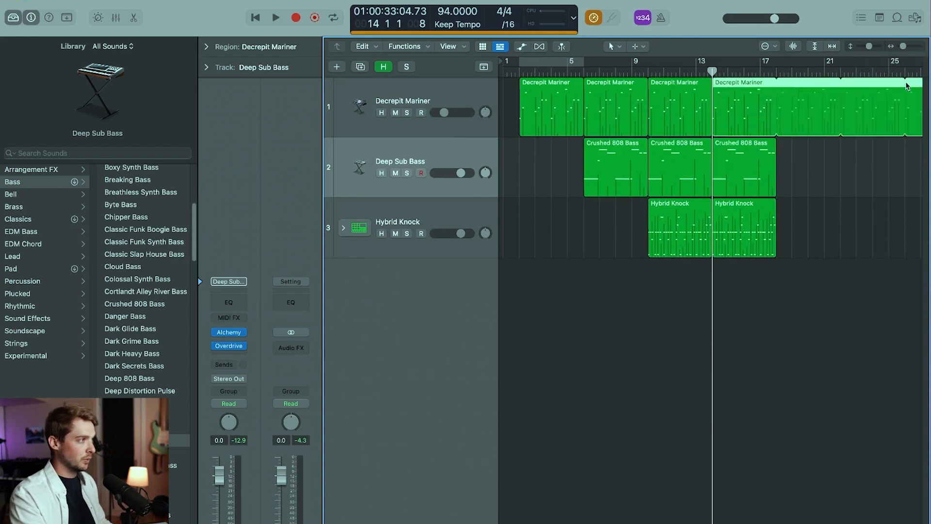
Shorten the Decrepit Mariner loop back to bar 18 and place the playhead at bar 2.
left_click_drag(905, 85, 779, 98)
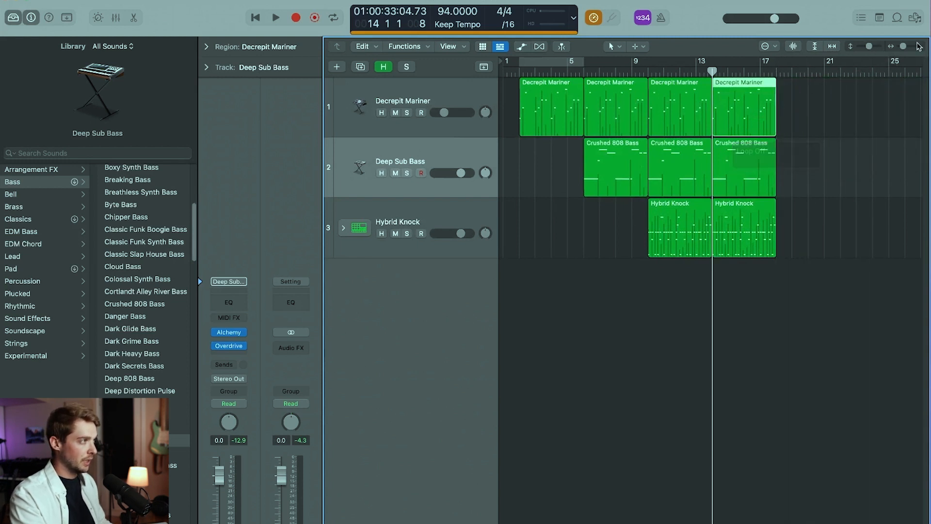
left_click(899, 46)
left_click(868, 47)
left_click(512, 71)
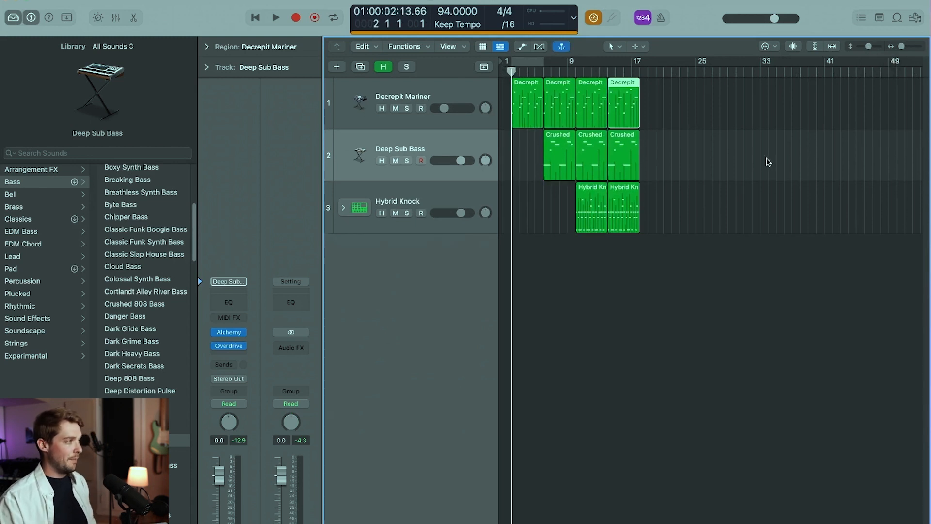
left_click(903, 46)
scroll(825, 117, "left", 2)
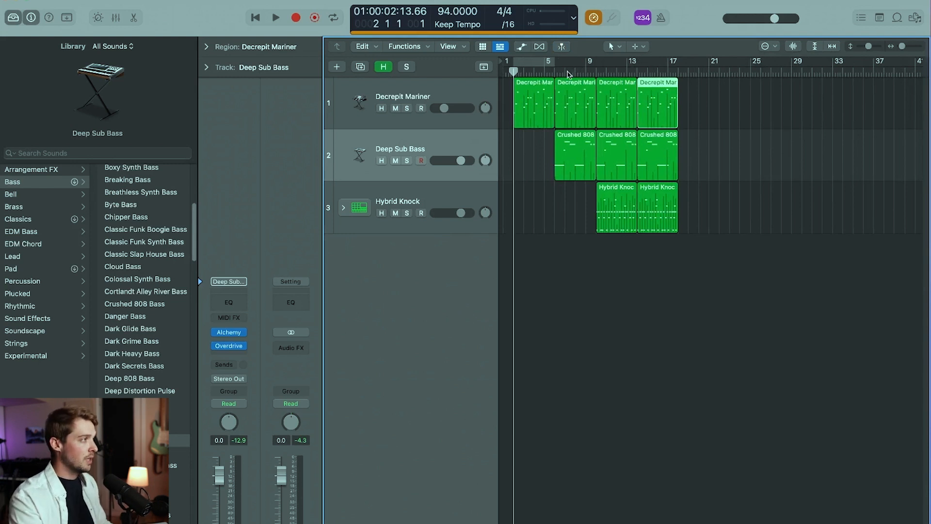
Cycle and play bars 10 to 18, followed by bars 6 to 10, to compare the sections.
left_click_drag(596, 59, 674, 66)
key("space")
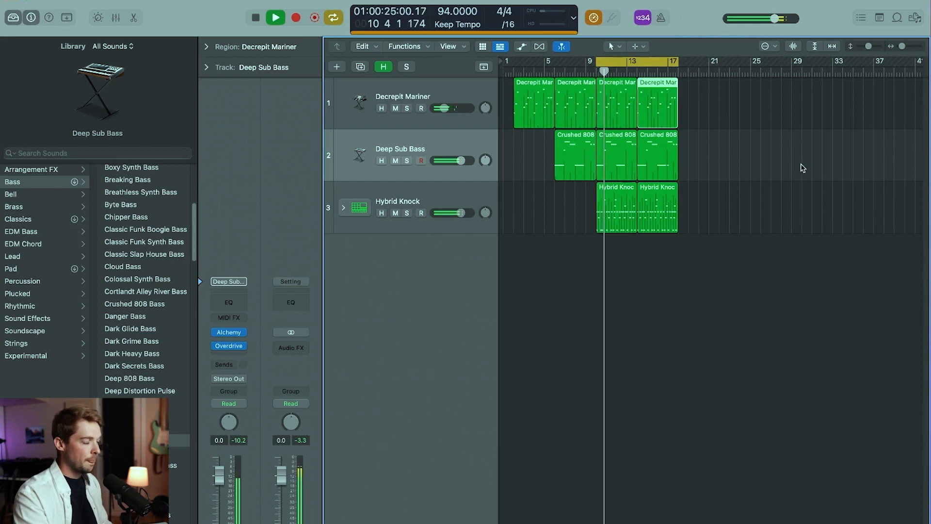
key("space")
left_click_drag(557, 62, 599, 64)
key("space")
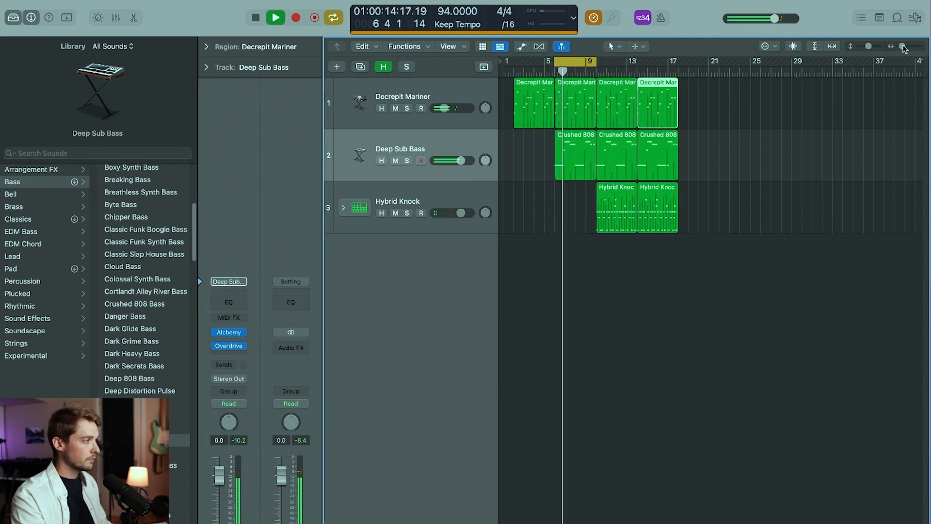
Copy all melody, bass and drum regions between bars 2 and 18 so the duplicate starts at bar 18.
left_click(769, 204)
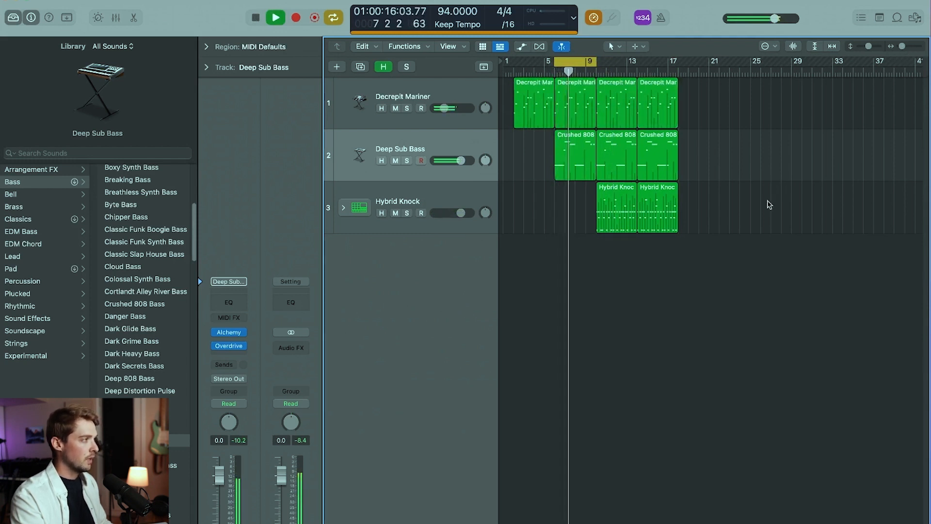
left_click_drag(749, 231, 694, 106)
left_click(731, 230)
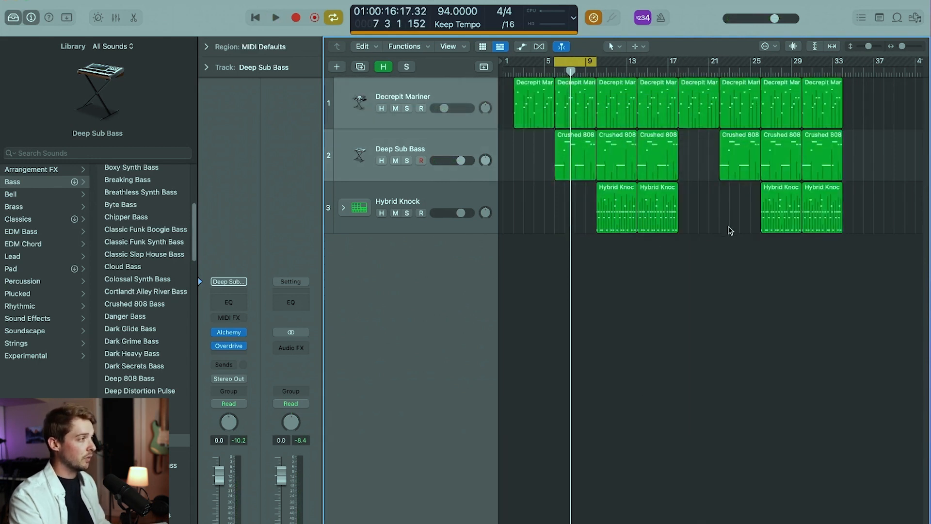
Set the cycle range to bars 27 to 34 and play the end of the duplicated section.
key("space")
key("space")
left_click_drag(515, 62, 762, 60)
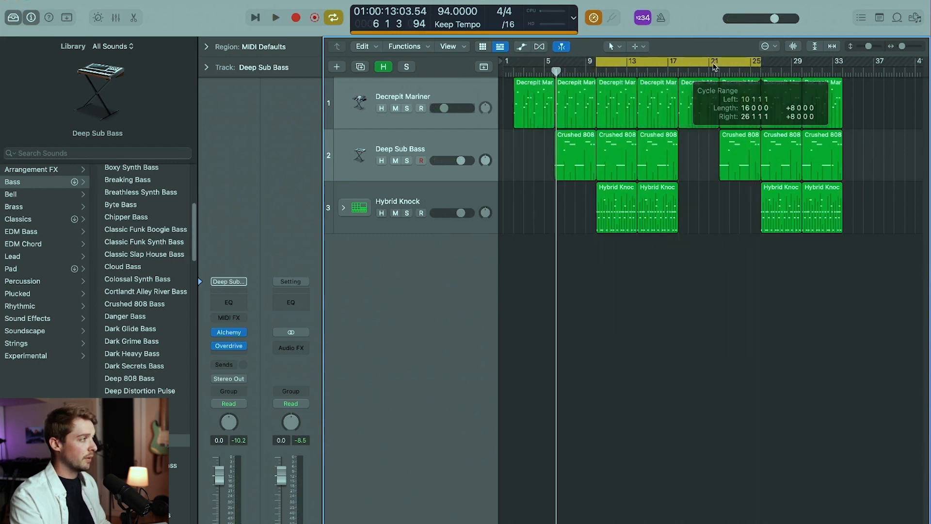
left_click(679, 63)
left_click_drag(769, 64, 845, 66)
key("space")
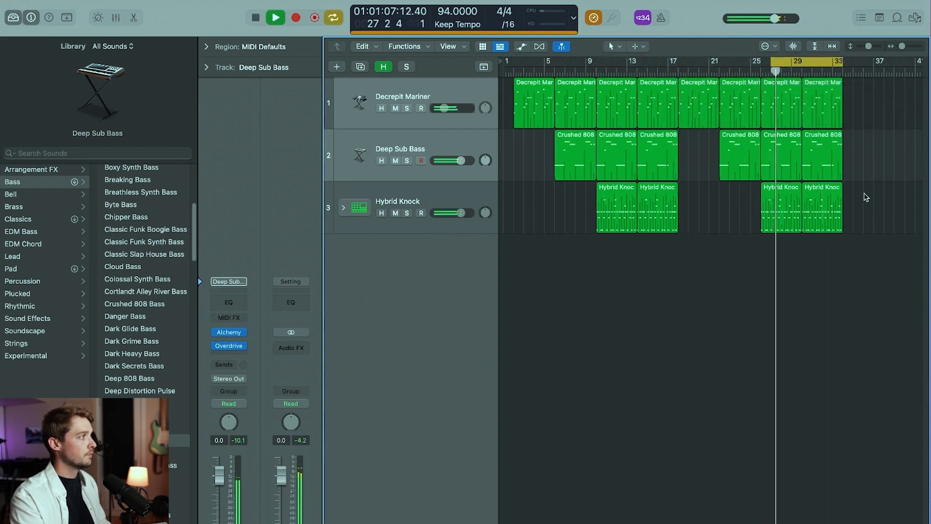
left_click_drag(902, 47, 867, 47)
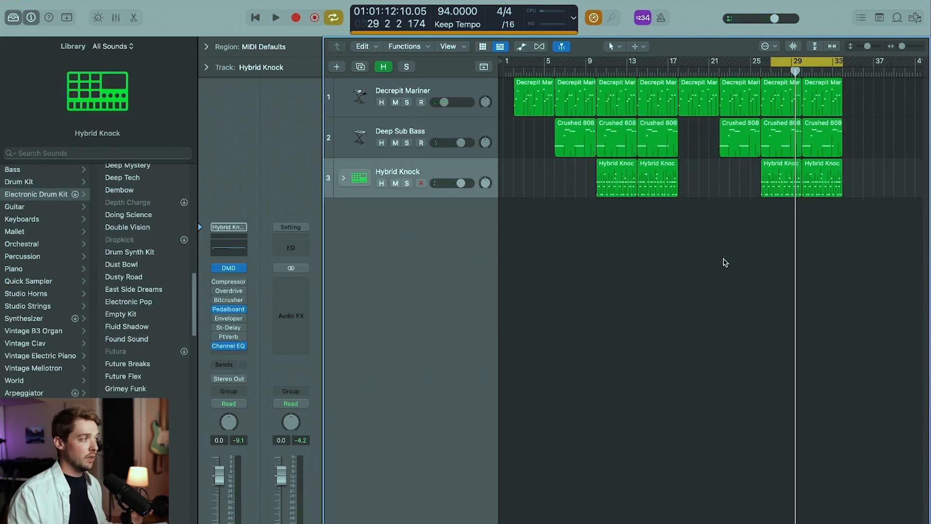
Add a duplicate of the Deep Sub Bass track below it and load the Autumn Haze pad on it.
left_click(433, 138)
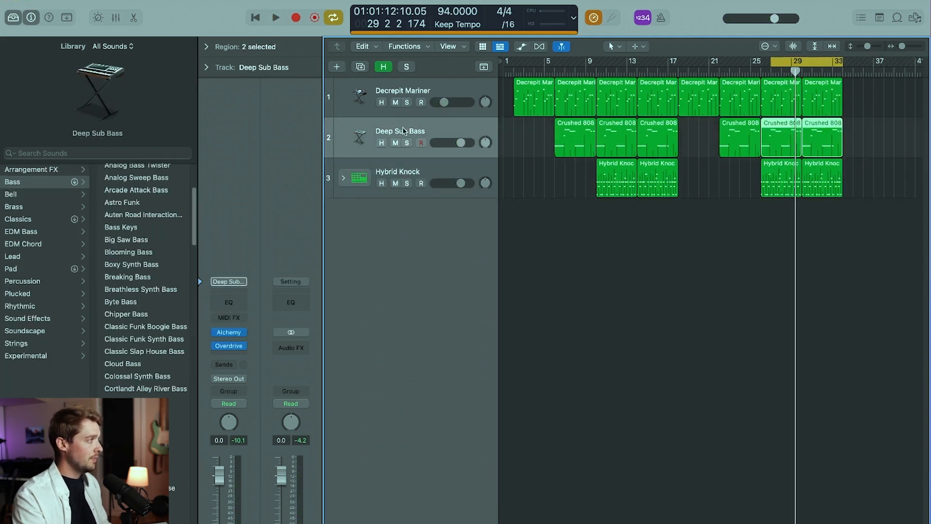
left_click(361, 68)
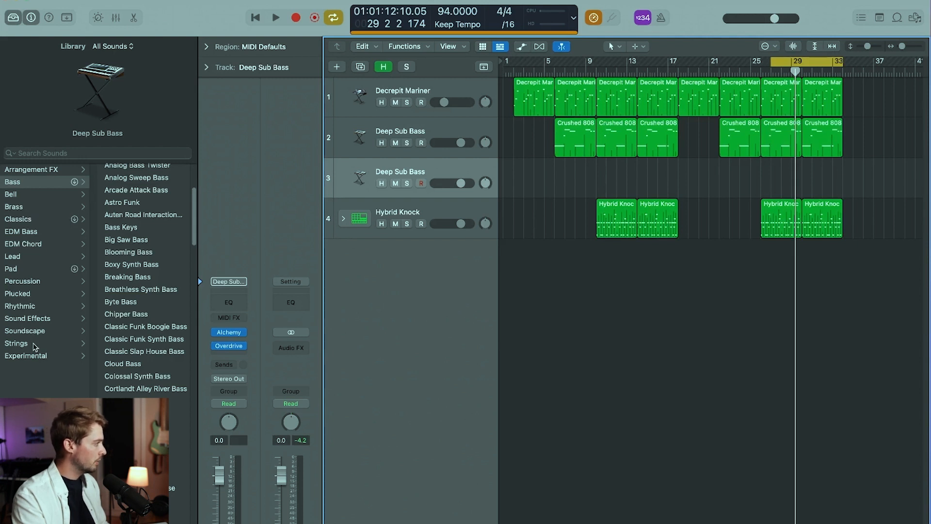
left_click(28, 270)
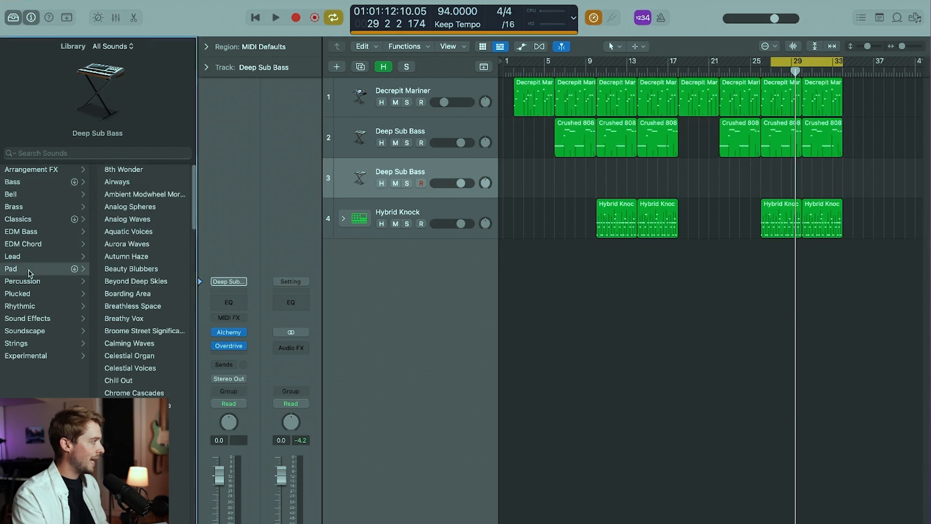
left_click(127, 257)
Extend the cycle start to bar 26 and record a four-bar chord part on the Autumn Haze track.
key("space")
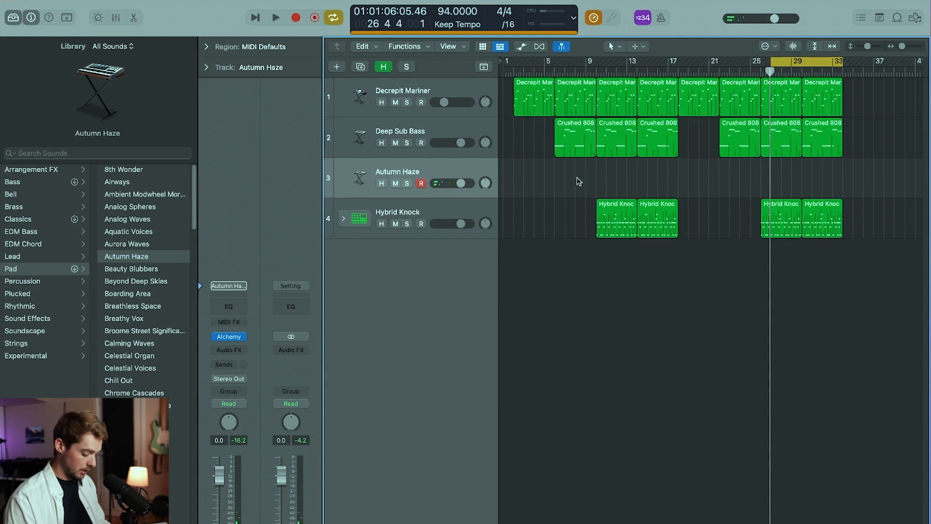
key("r")
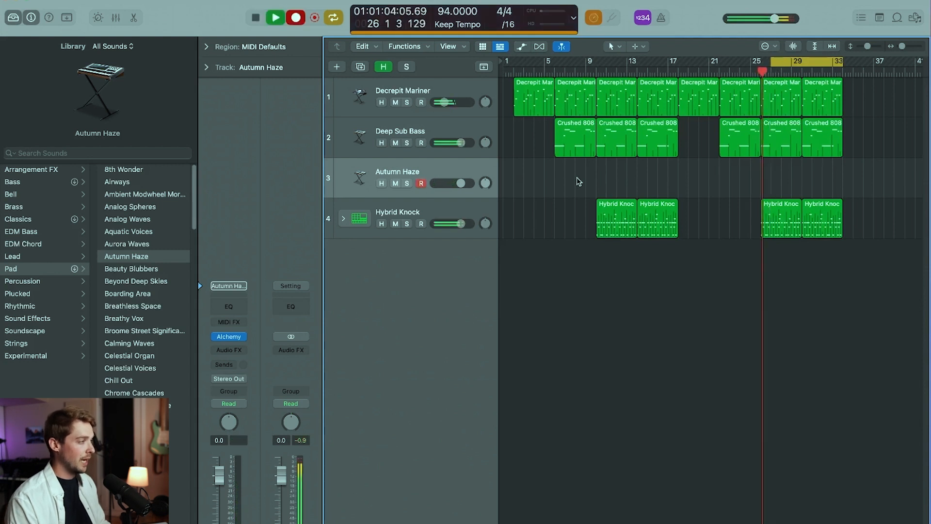
key("space")
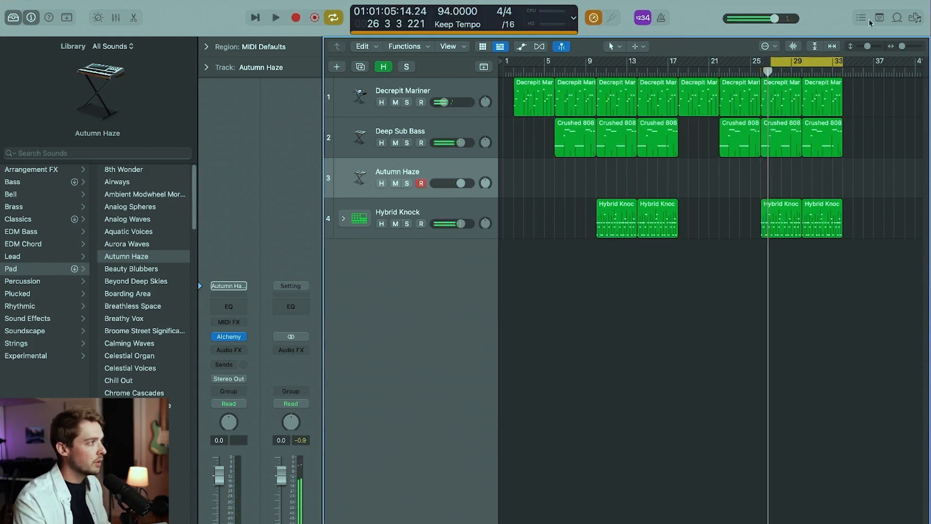
left_click_drag(773, 66, 760, 66)
key("r")
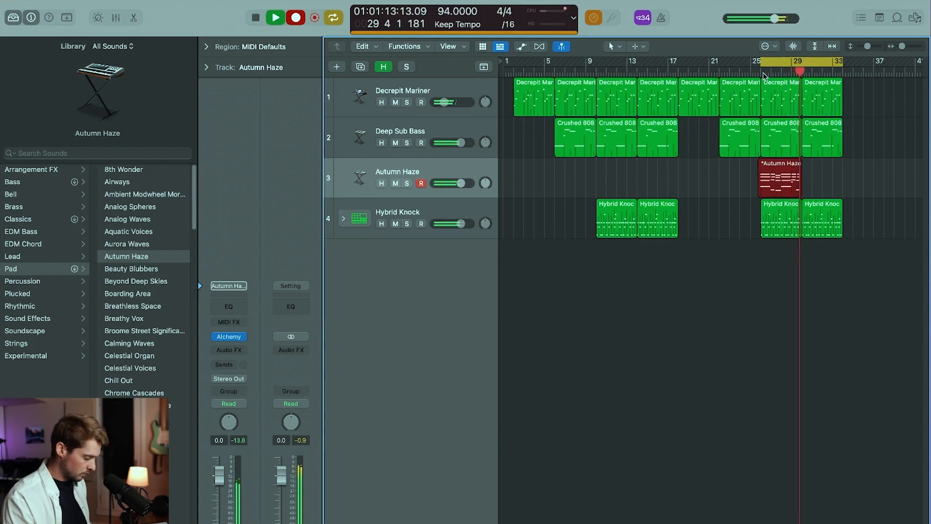
key("space")
Open the recorded Autumn Haze region in the Piano Roll, select all its notes and inspect them.
double_click(778, 188)
double_click(777, 188)
double_click(778, 189)
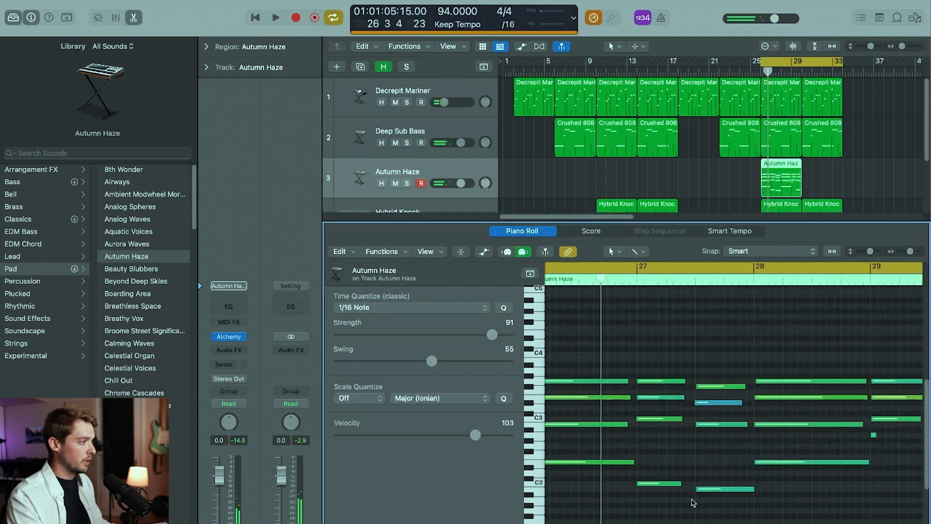
key("super+a")
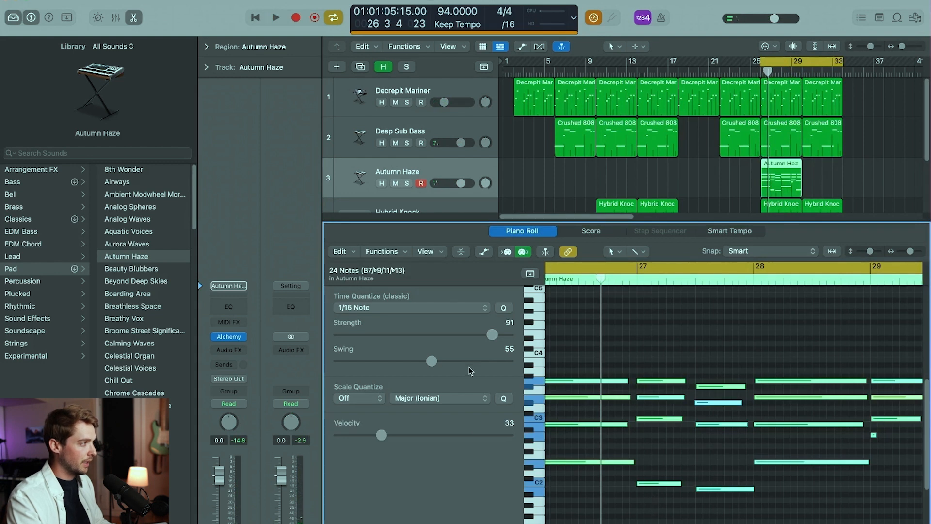
scroll(636, 410, "right", 5)
left_click(733, 449)
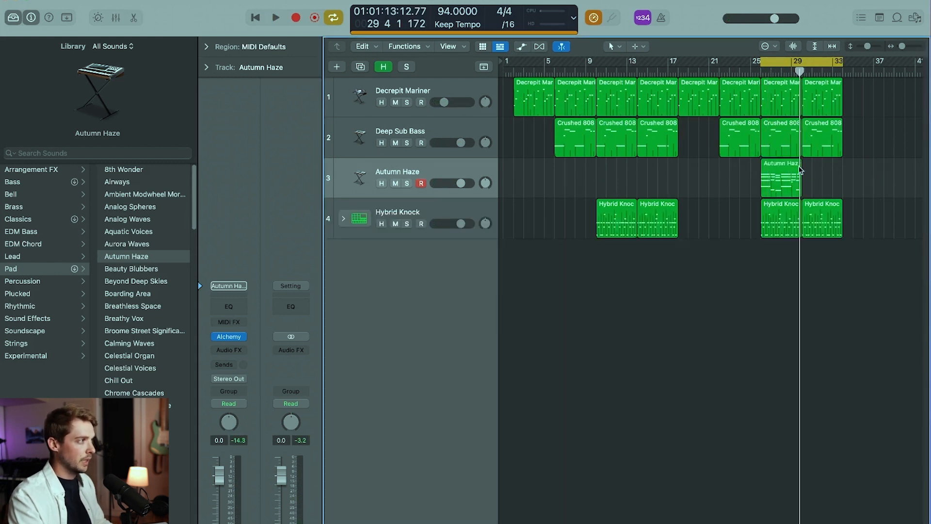
Loop the Autumn Haze region to bar 34 and lower its track volume to -10.6 dB during playback.
left_click_drag(802, 166, 843, 170)
key("space")
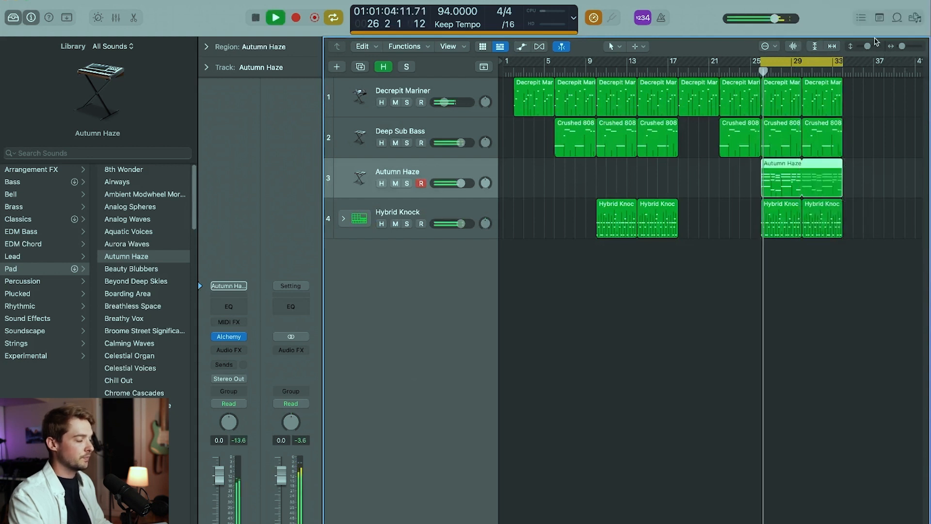
left_click_drag(868, 47, 866, 49)
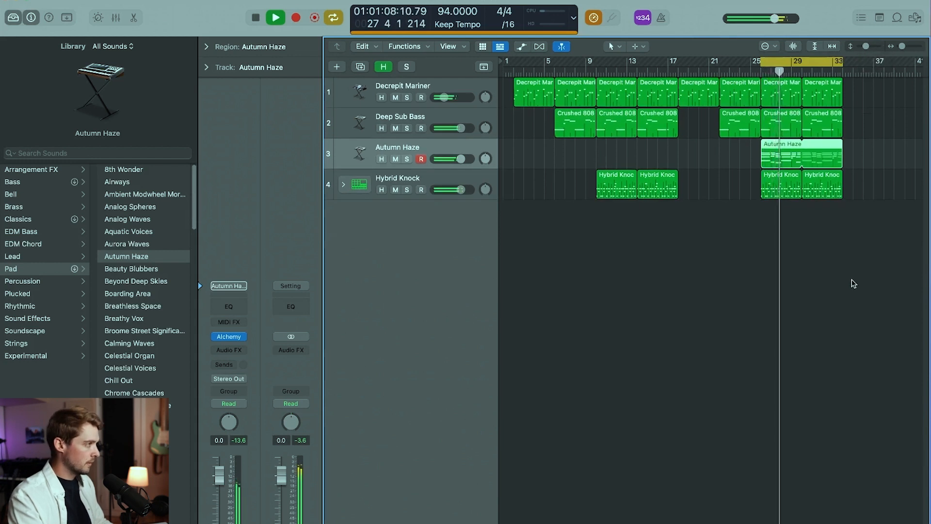
left_click_drag(460, 159, 447, 160)
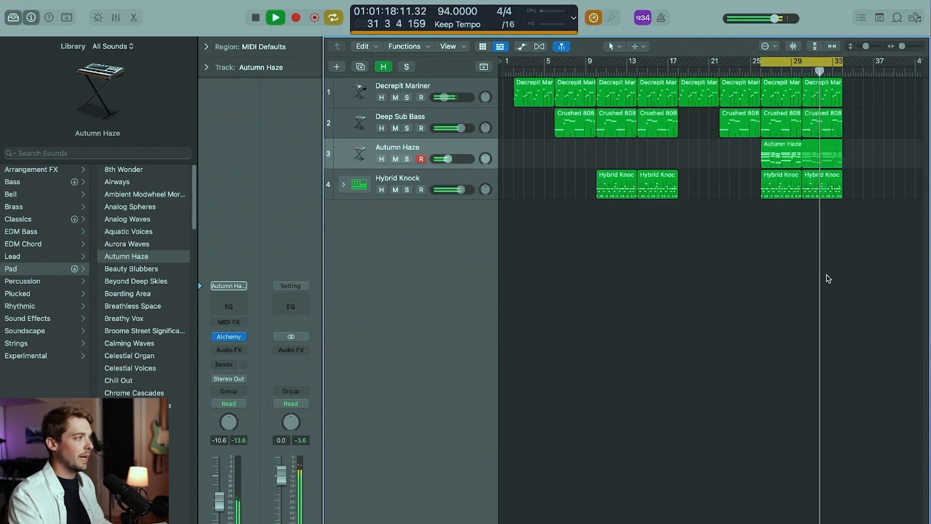
Copy the looped Autumn Haze region to bar 10, stop playback and turn off the cycle range.
left_click_drag(787, 155, 622, 154)
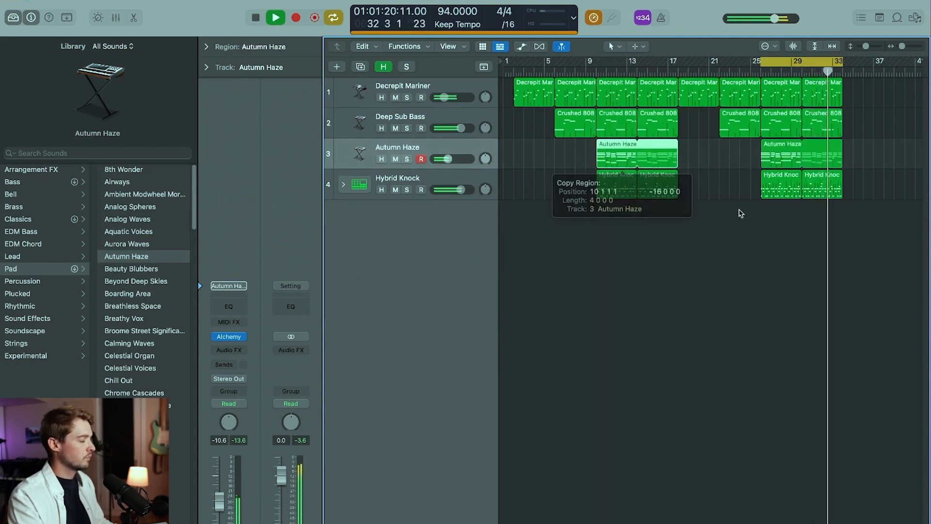
left_click(785, 241)
key("space")
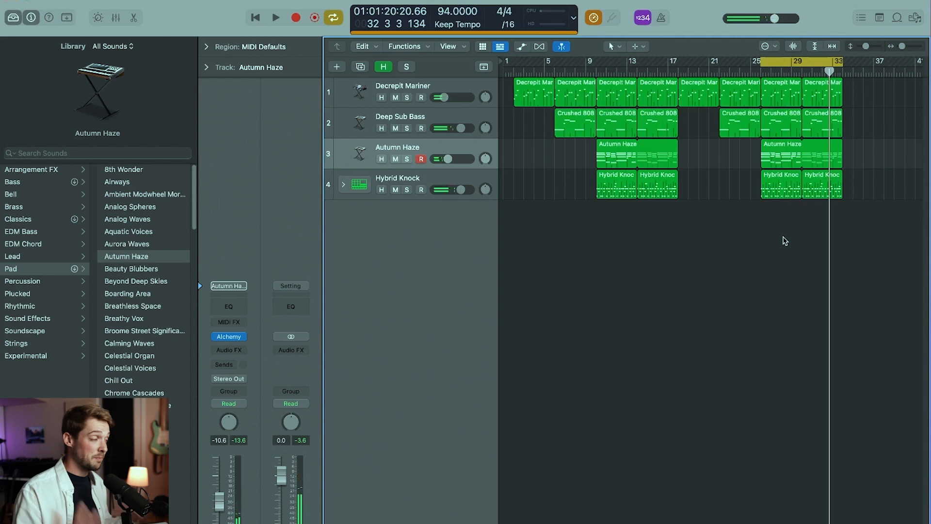
left_click(766, 73)
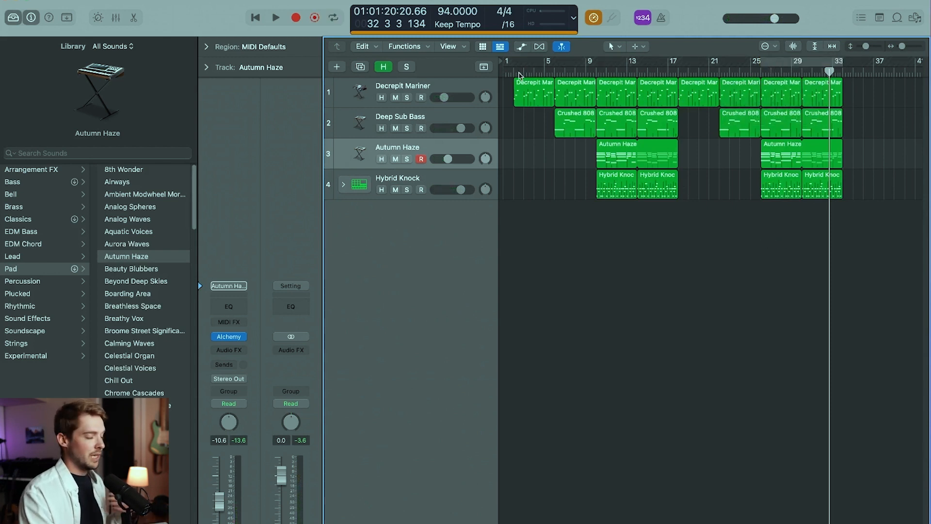
Create one audio track using Input 2 and move it below the Hybrid Knock track.
left_click(337, 67)
left_click(441, 182)
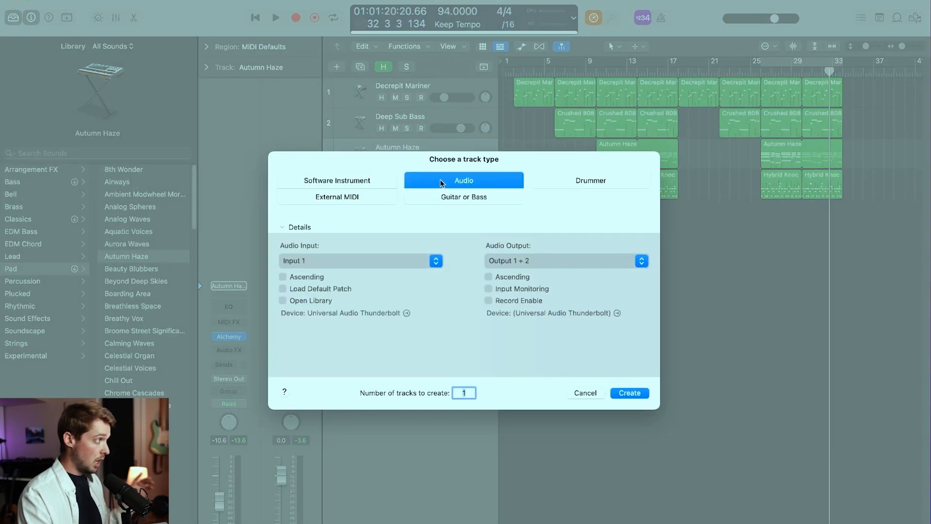
left_click(399, 257)
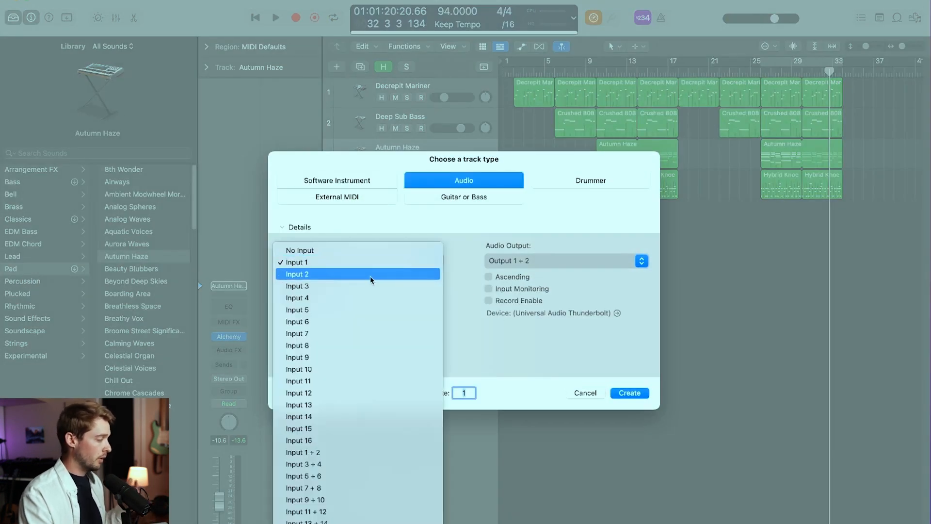
left_click(372, 274)
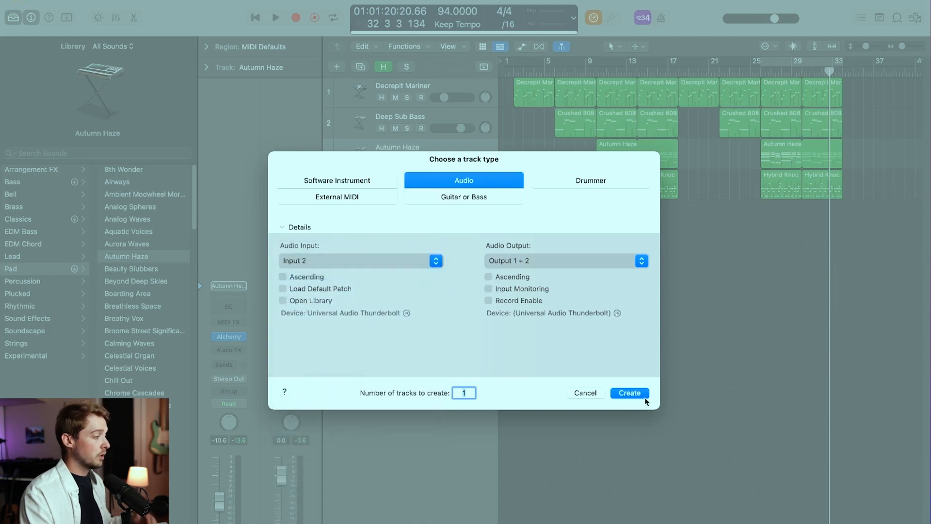
left_click(629, 393)
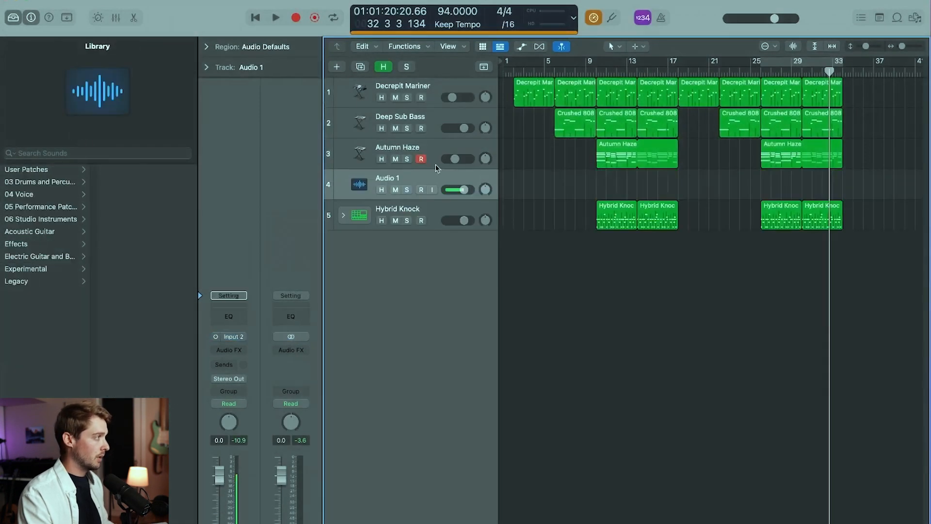
left_click_drag(427, 187, 432, 255)
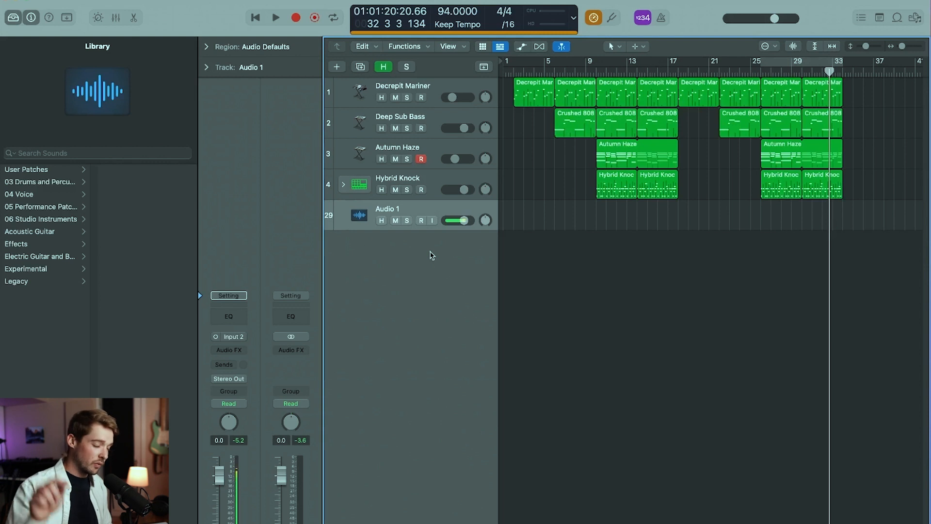
Record a four-bar take from bar 10 on the new audio track and play it back.
key("space")
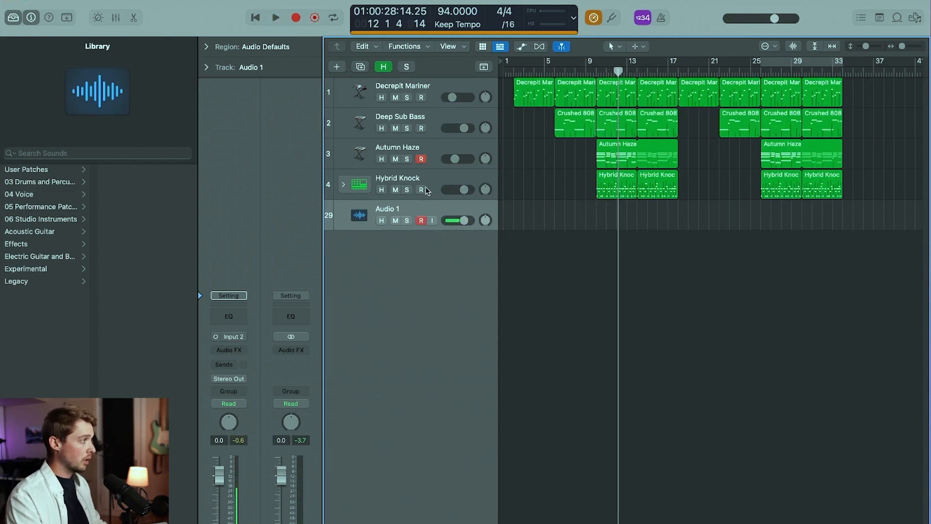
left_click(596, 73)
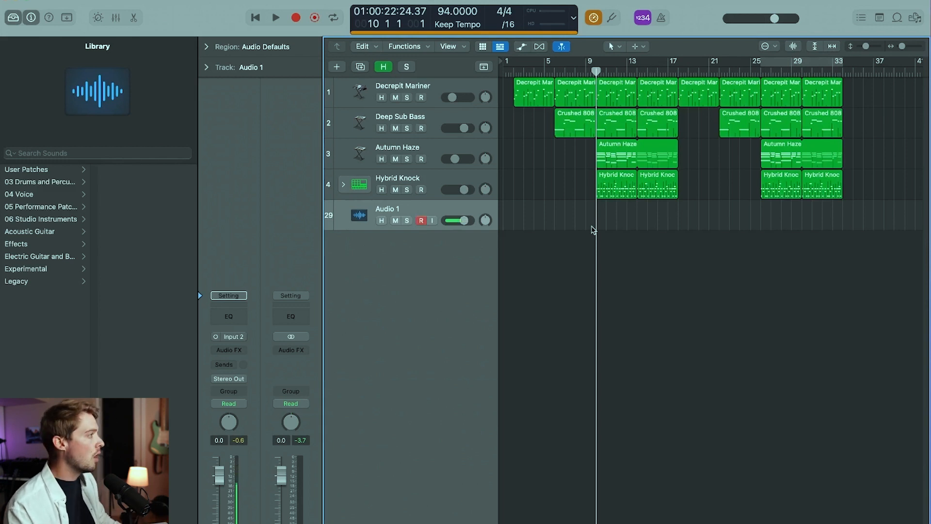
key("r")
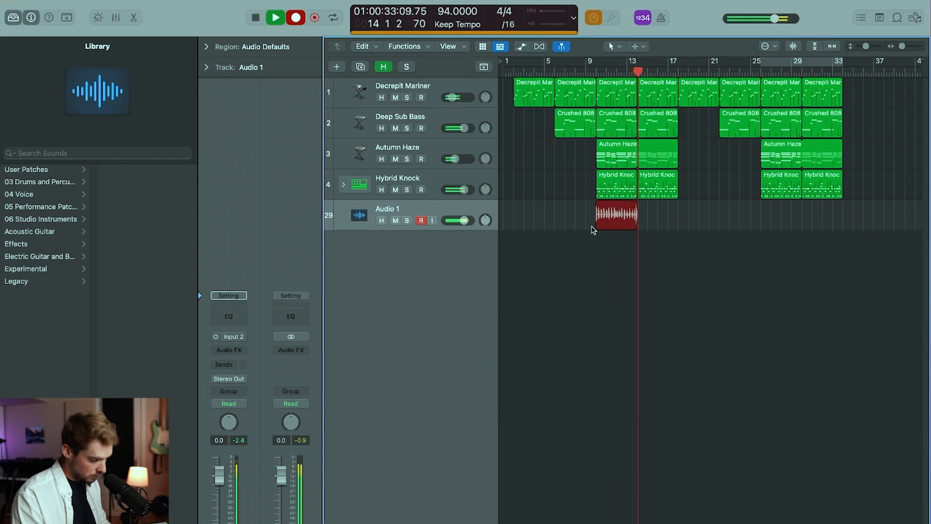
key("space")
key("space")
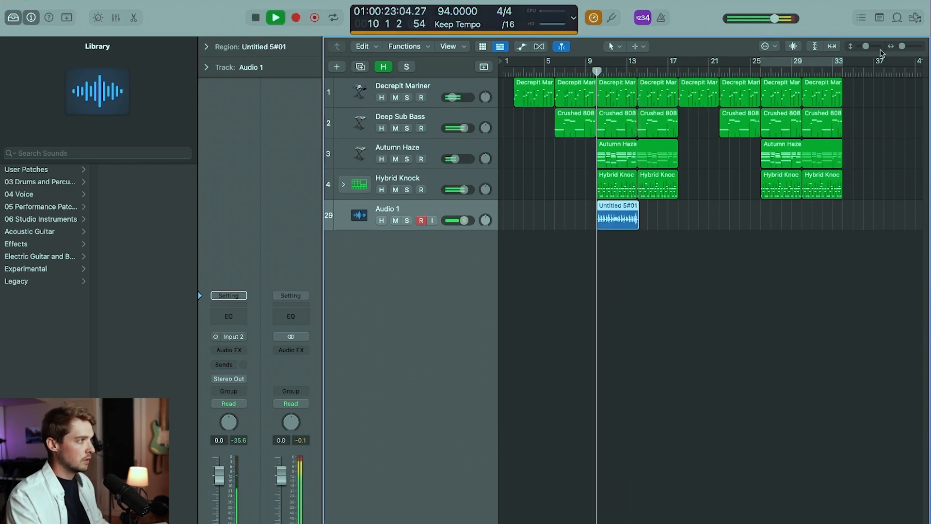
Lower the Audio 1 track volume to -10.4 dB and copy its take to bar 14 during playback.
key("super+Right")
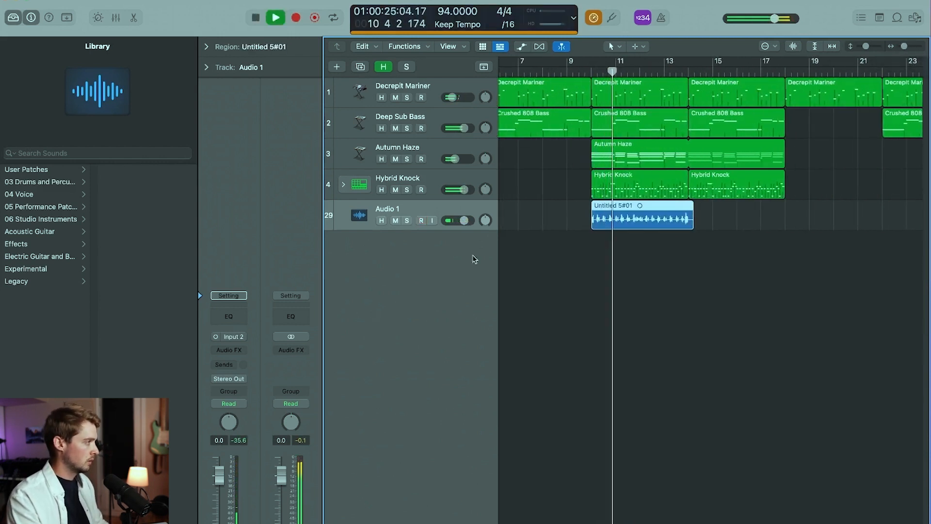
left_click_drag(464, 220, 454, 220)
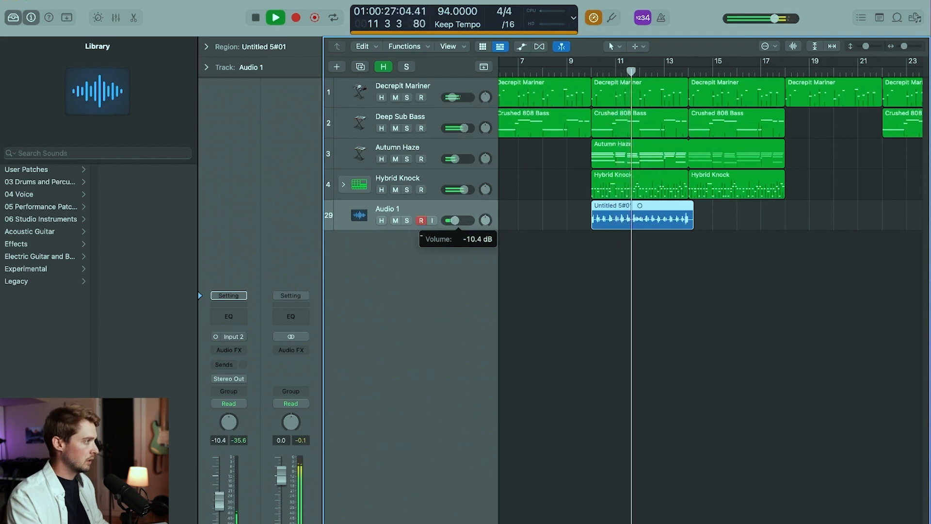
left_click(663, 244)
left_click_drag(642, 219, 740, 222)
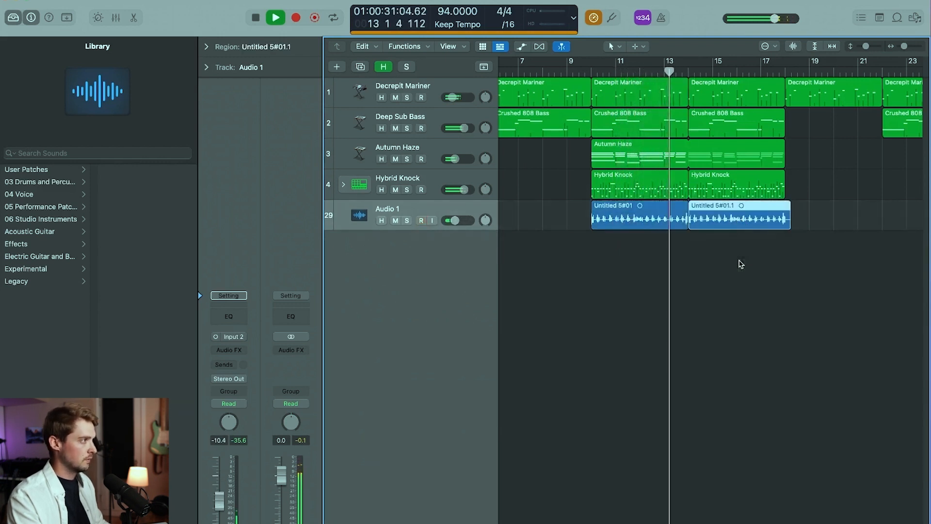
key("space")
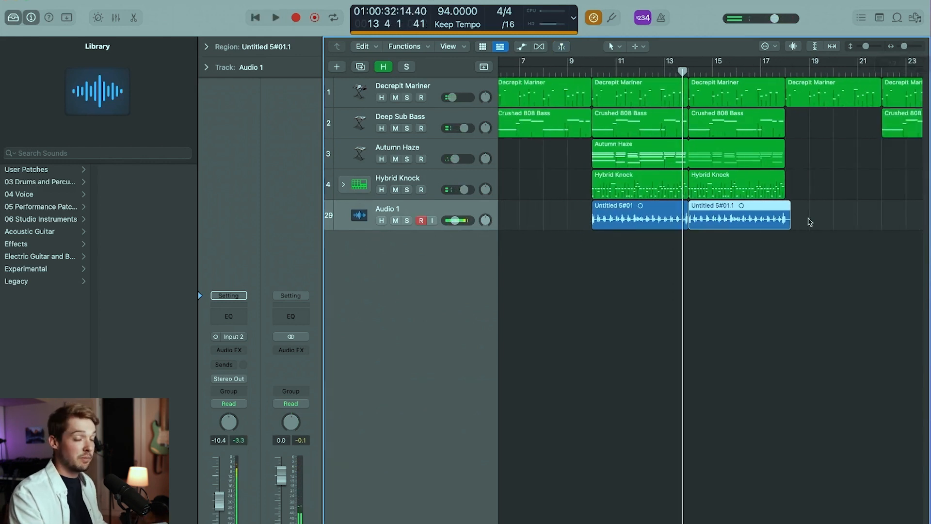
Insert the Vocal Transformer plug-in on the Audio 1 track.
scroll(759, 327, "left", 3)
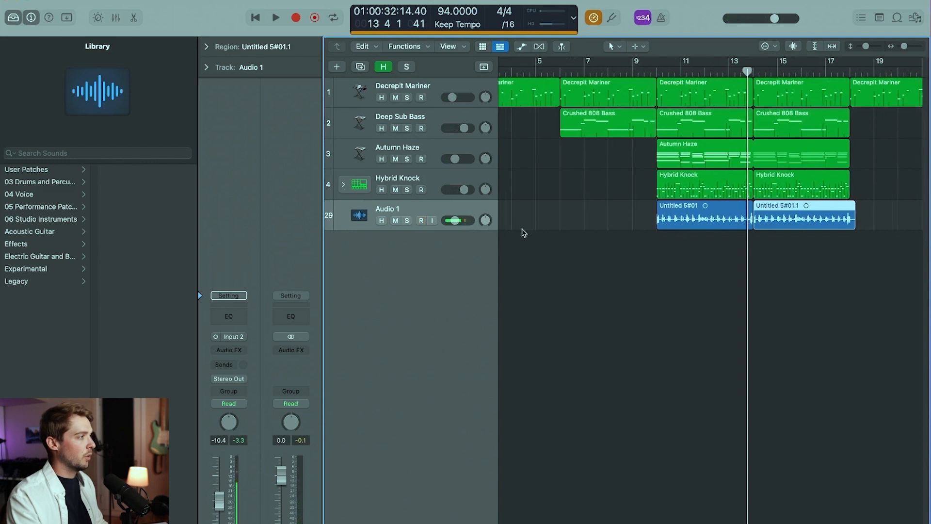
scroll(523, 233, "right", 1)
left_click(421, 220)
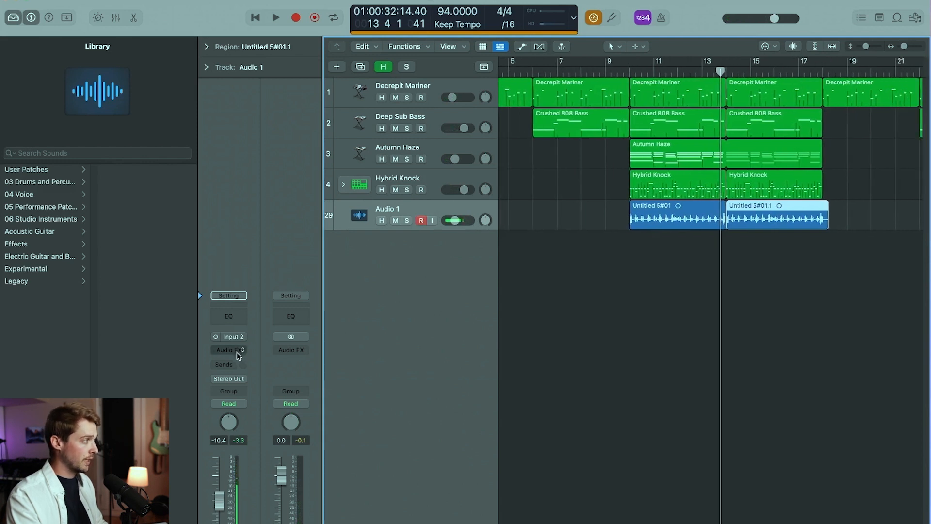
left_click(238, 351)
mouse_move(253, 509)
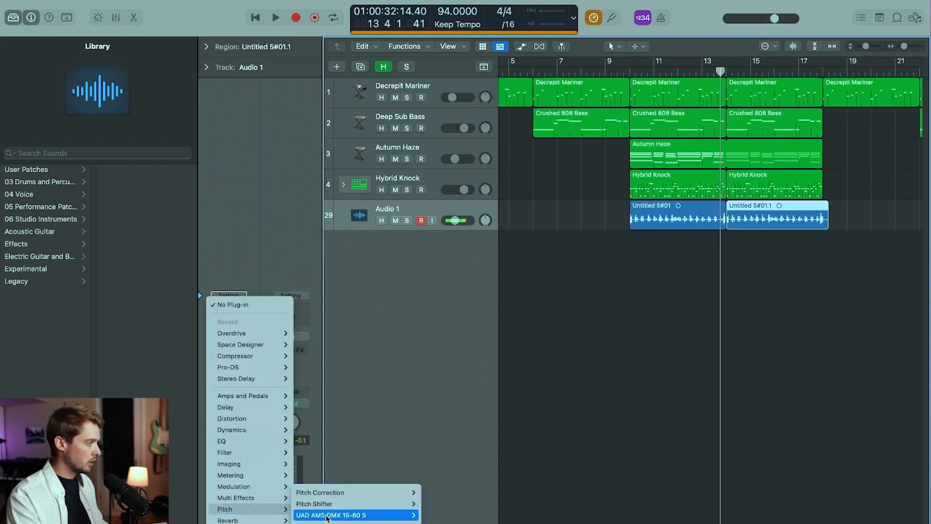
left_click(314, 523)
left_click(340, 523)
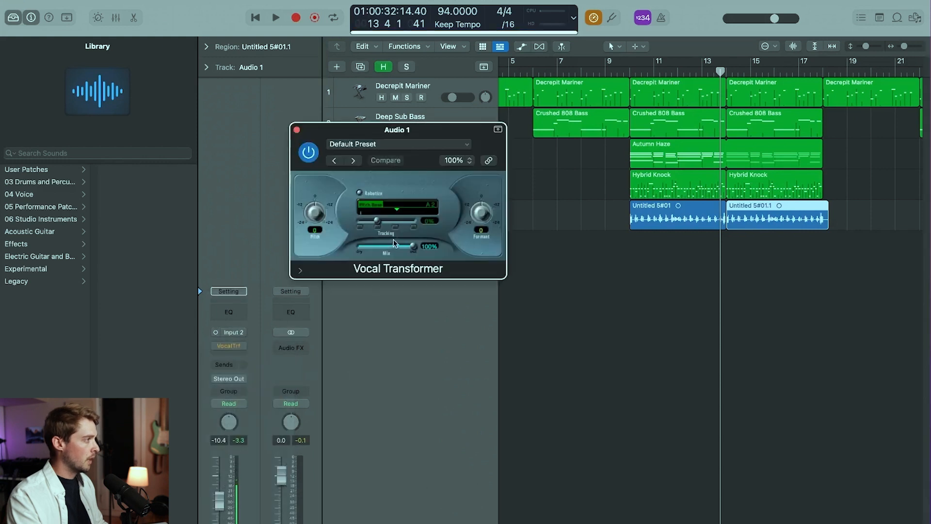
Play from bar 10 with the Vocal Transformer's formant at -5 and turn off Low Latency mode.
left_click(636, 72)
key("space")
left_click(630, 72)
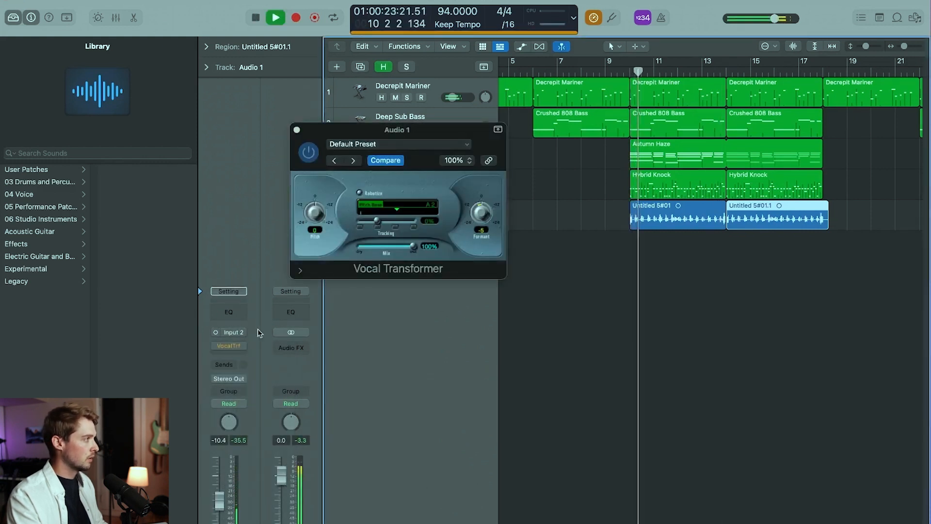
left_click(594, 18)
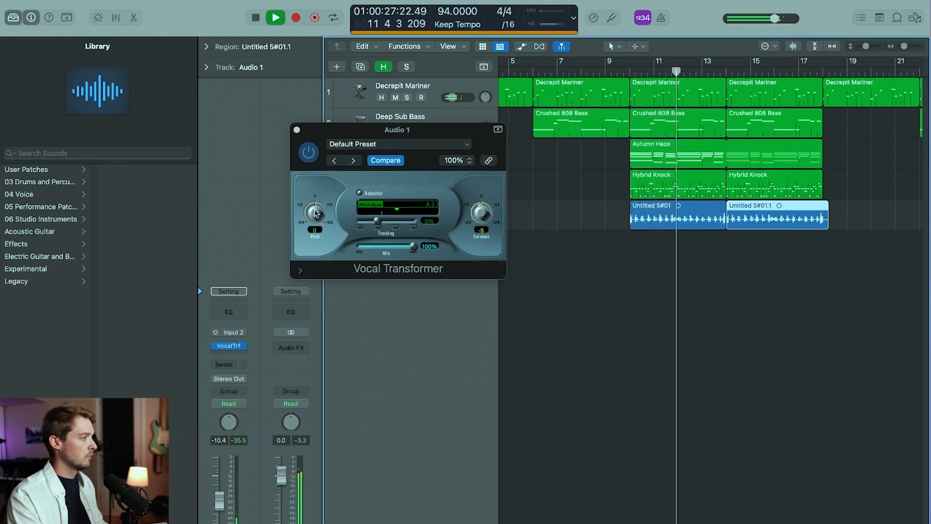
left_click(297, 129)
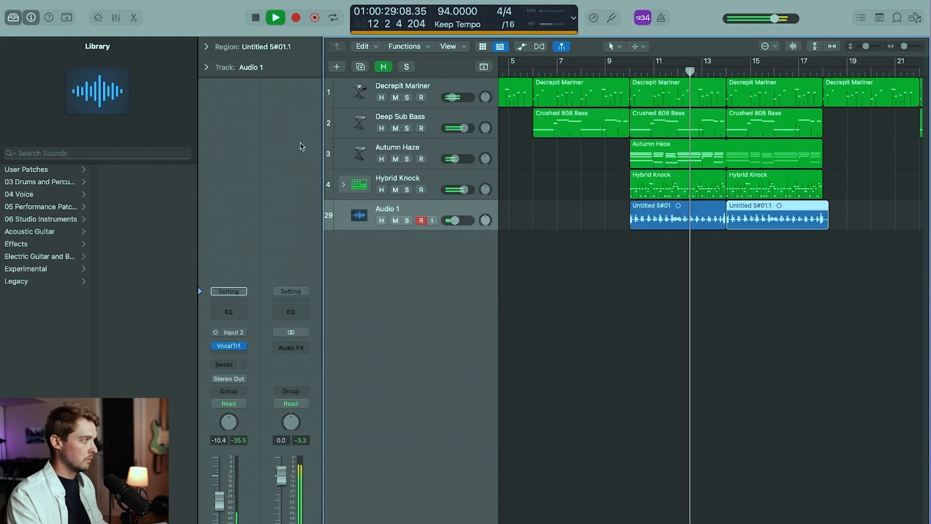
Set the Vocal Transformer's formant to -2 during playback, close the plug-in and stop.
left_click(229, 344)
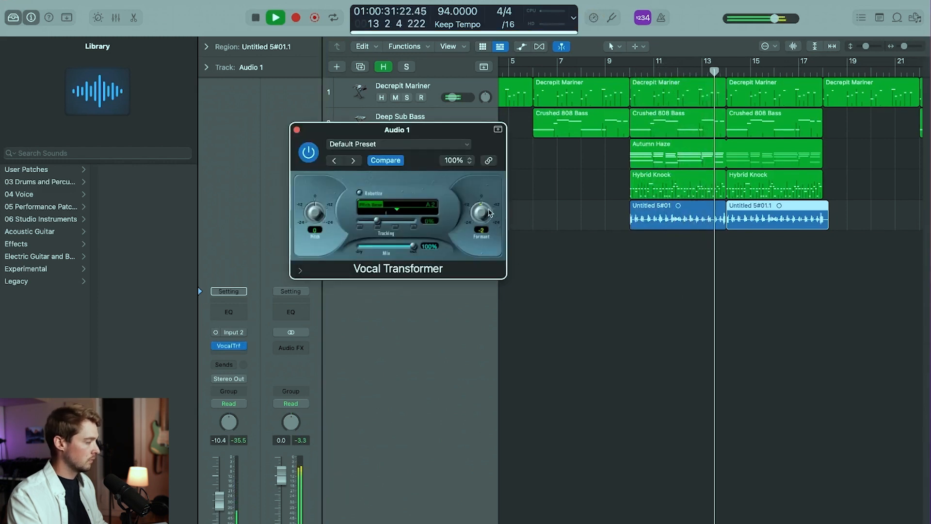
left_click(296, 129)
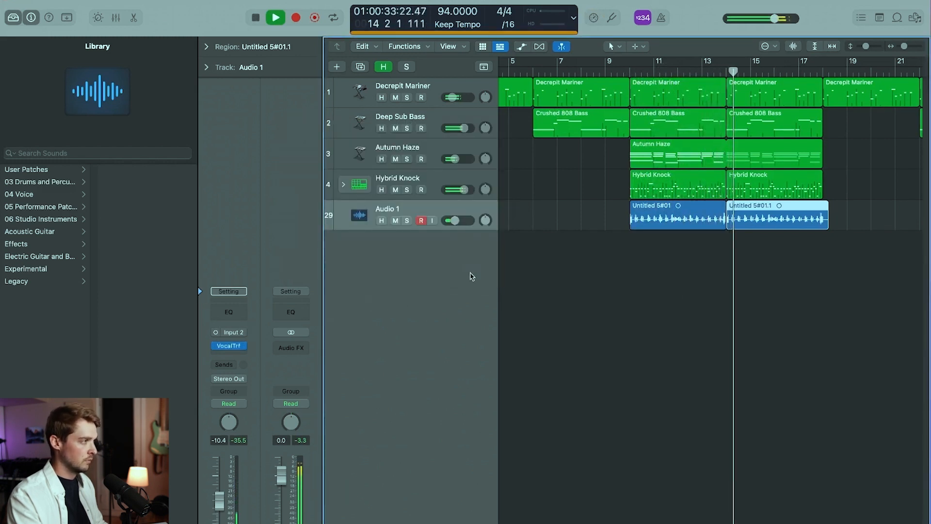
key("space")
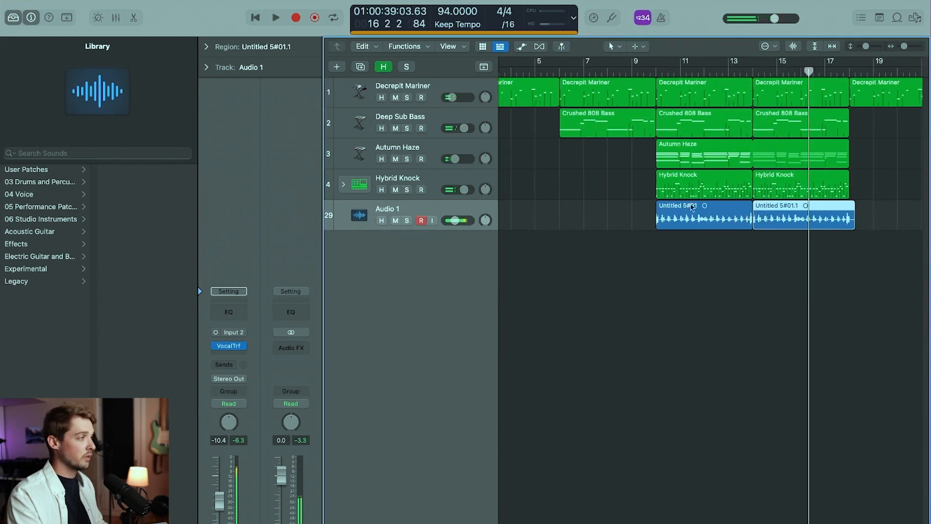
Duplicate the Audio 1 track with its settings and record a take from bar 2 to bar 4 on the new track.
left_click(661, 78)
key("super+d")
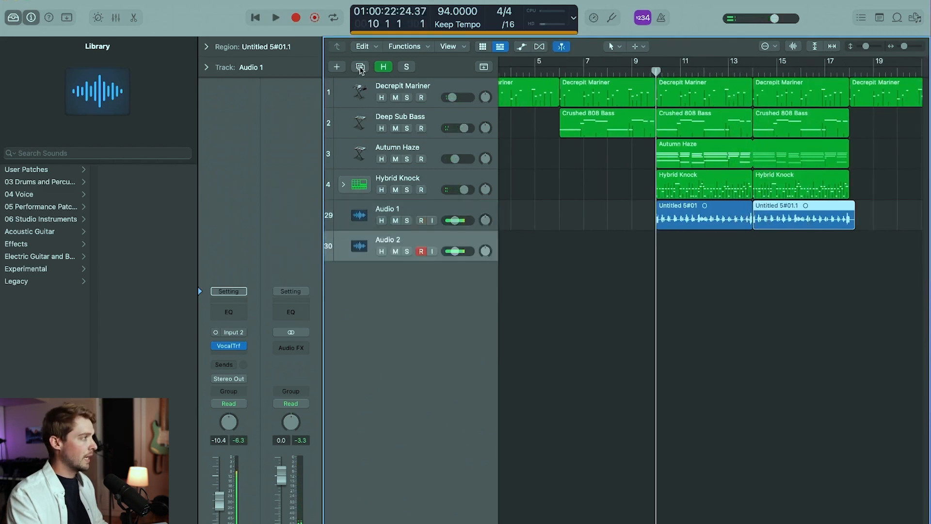
key("Return")
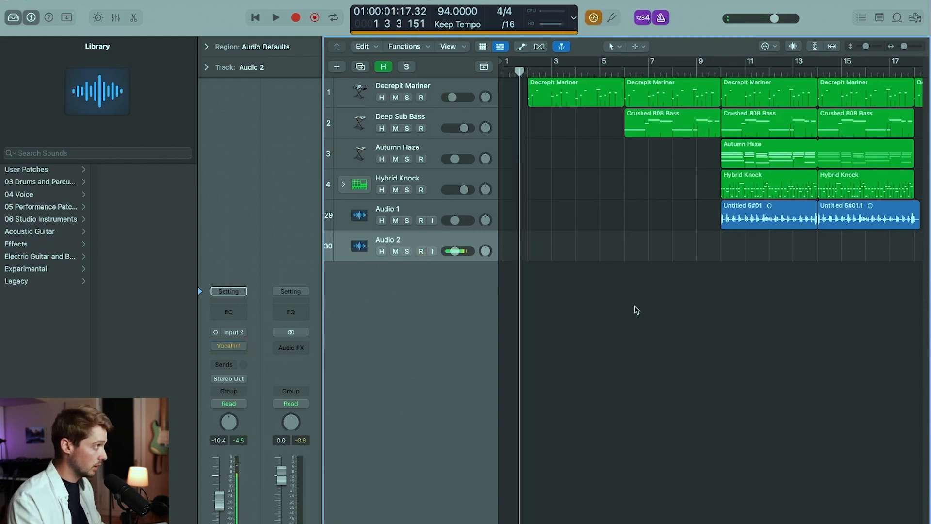
key("r")
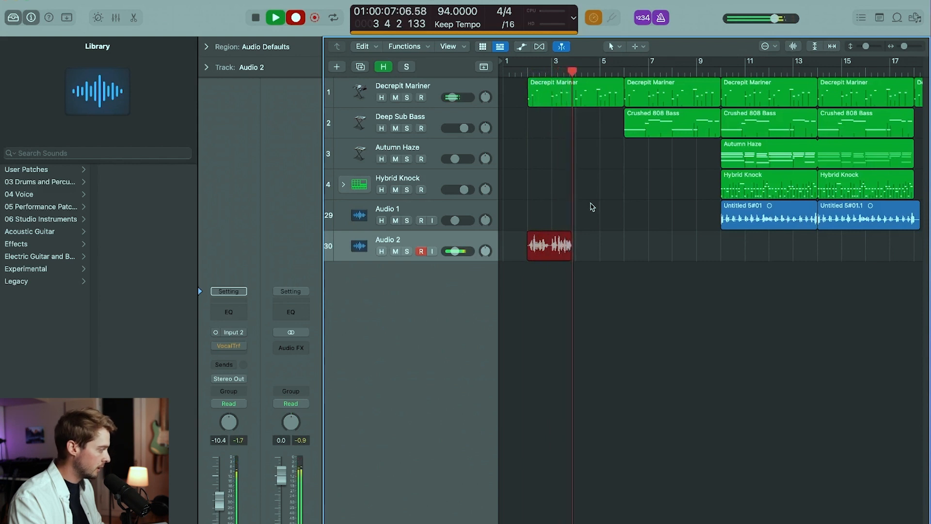
key("space")
Record two more takes on the Audio 2 track, from bar 4 to bar 6 and from bar 6 to bar 9.
mouse_move(578, 76)
left_mouse_down()
mouse_move(594, 73)
mouse_move(574, 73)
left_mouse_up()
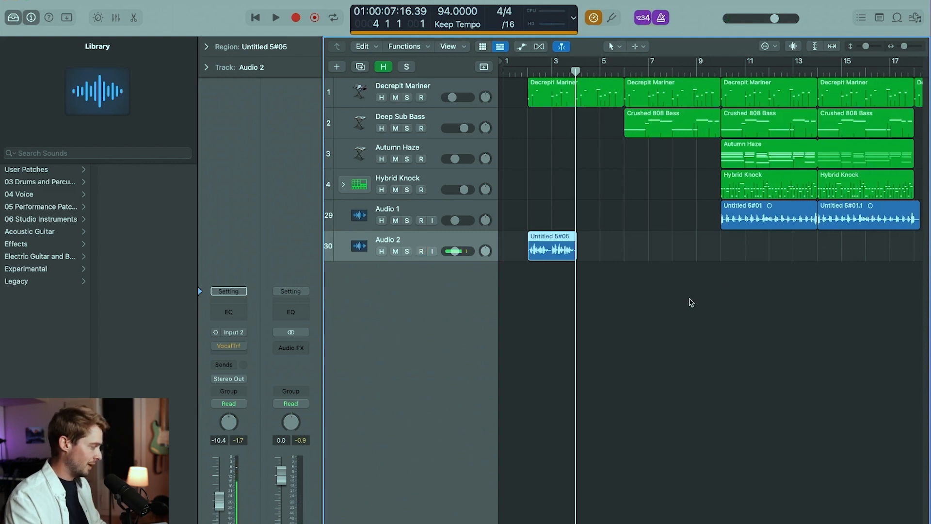
key("r")
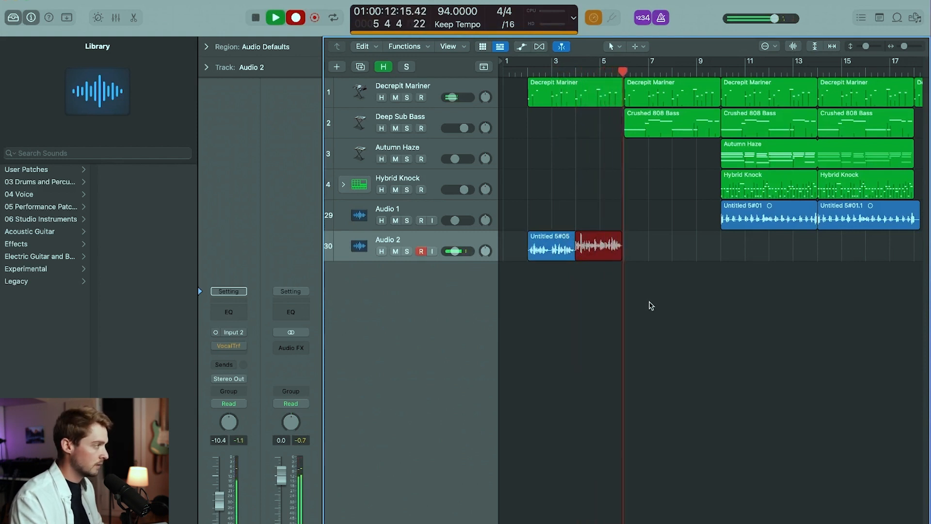
key("space")
key("space")
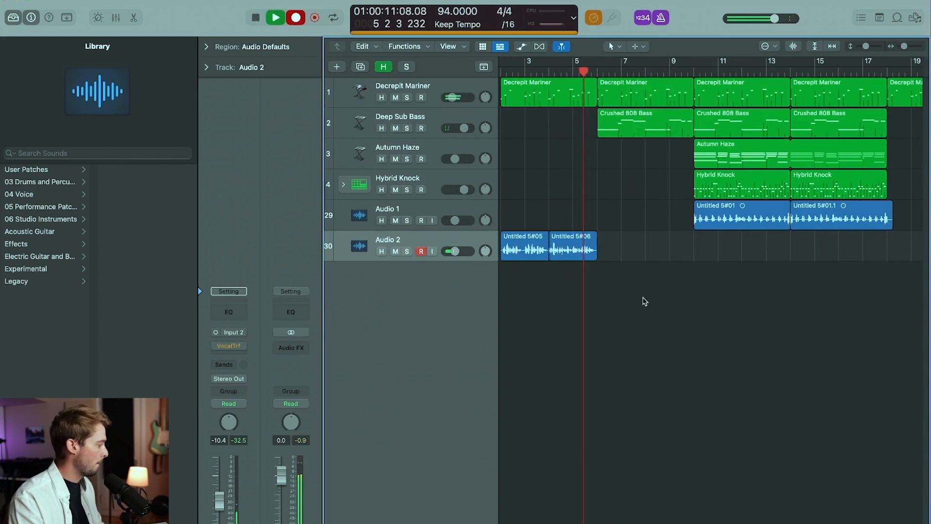
key("r")
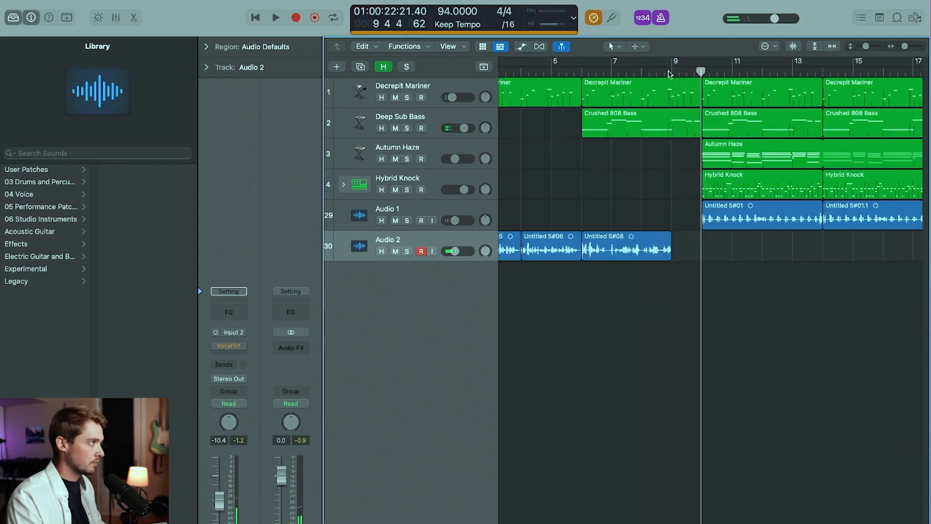
Record a short take on the Audio 2 track from bar 9 to just past bar 10.
key("comma")
key("comma")
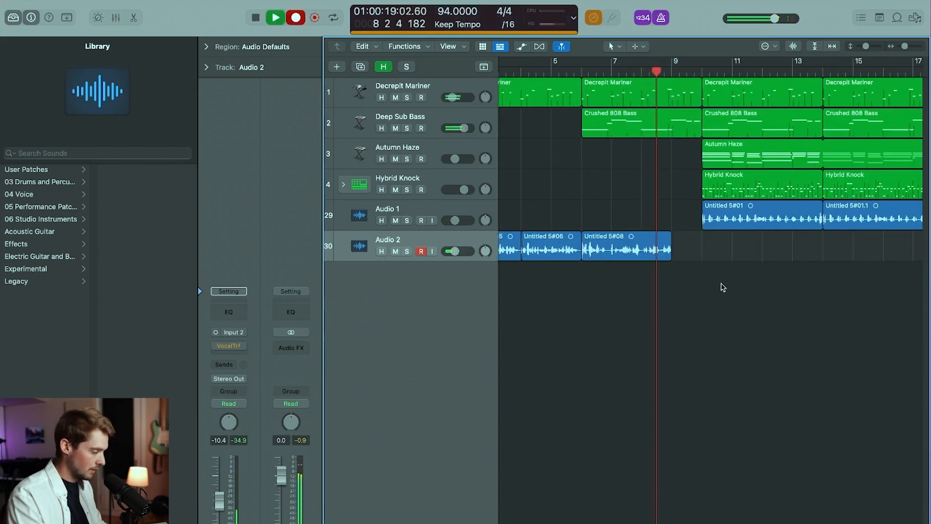
key("r")
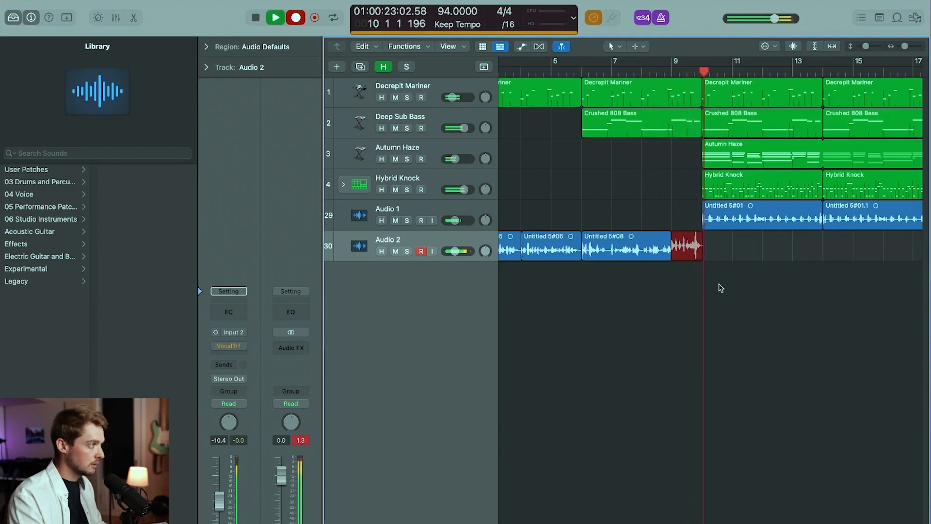
key("space")
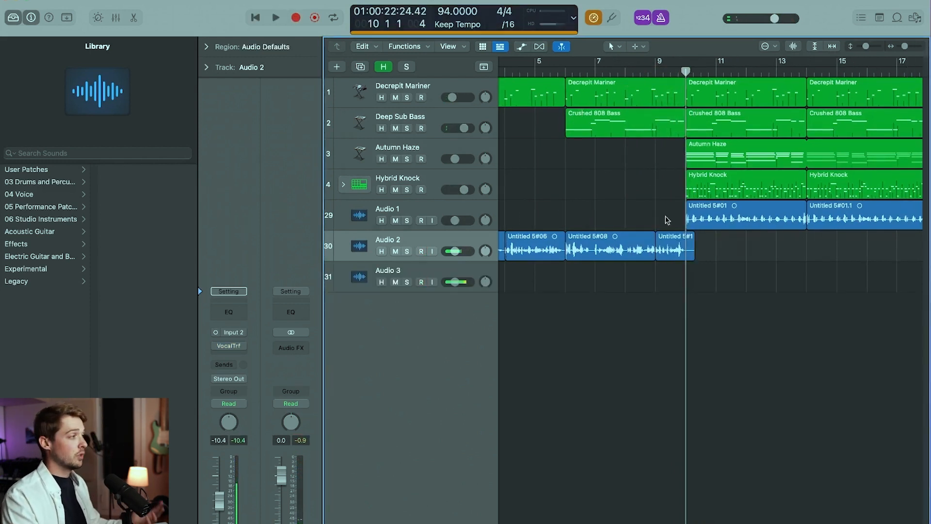
Arm the Audio 3 track and record a take from just before bar 10 to just past bar 18.
left_click(676, 71)
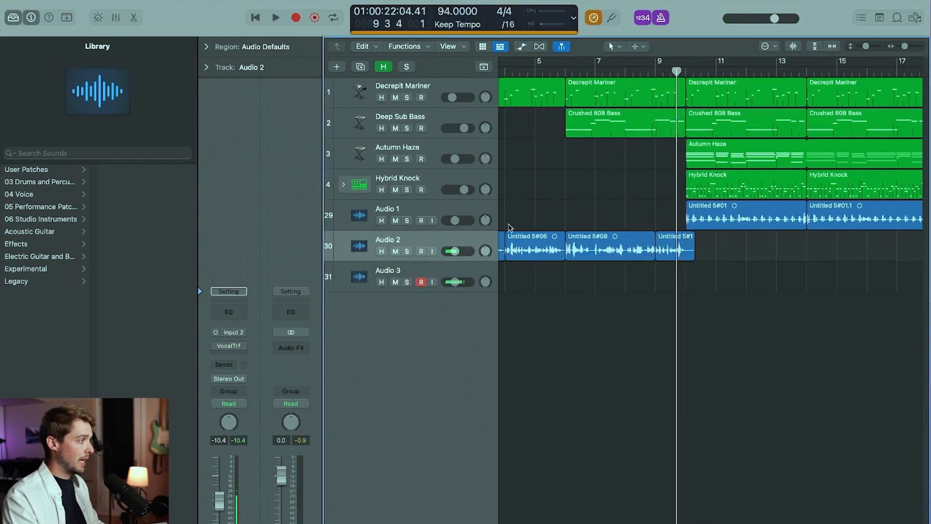
left_click(422, 283)
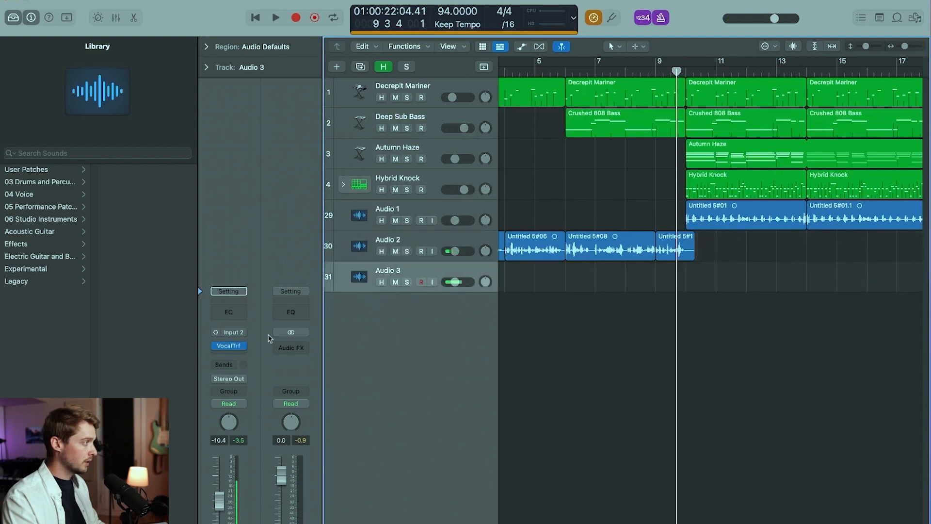
left_click(243, 349)
left_click(230, 346)
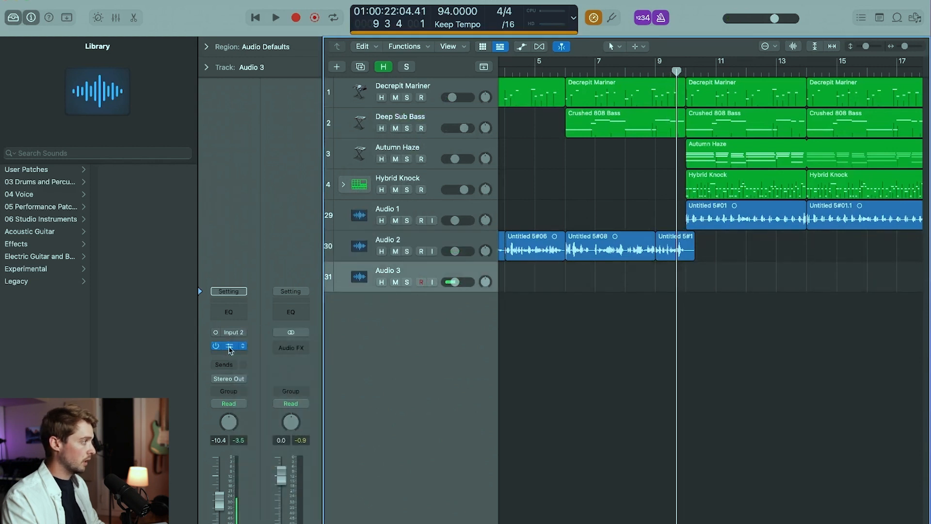
key("r")
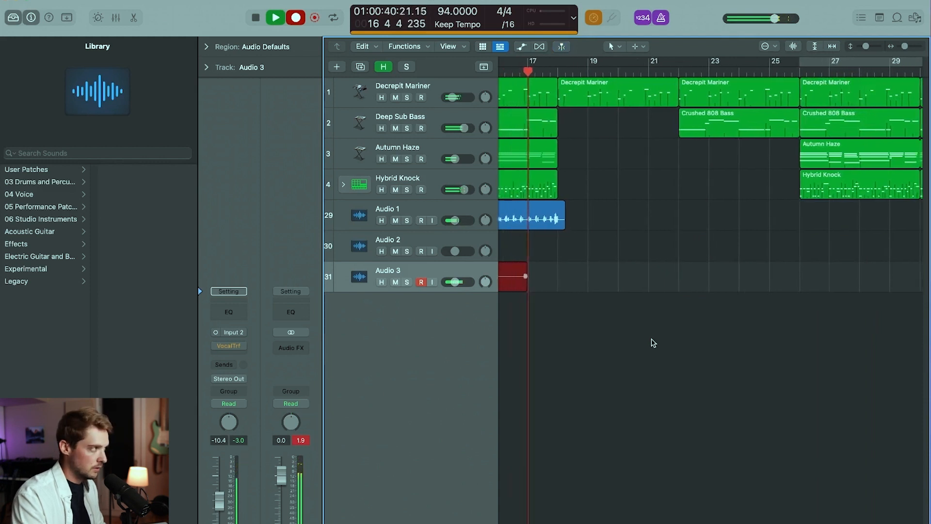
scroll(655, 342, "left", 2)
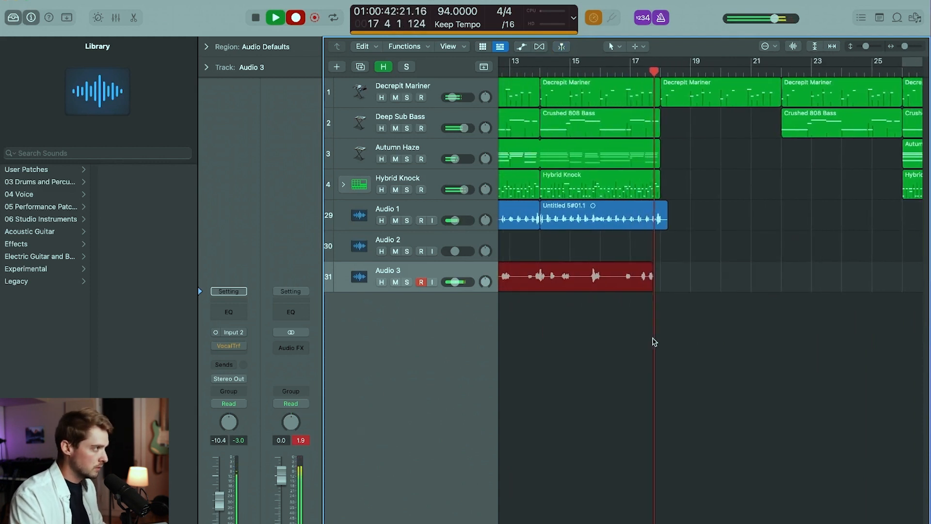
scroll(655, 342, "left", 4)
key("space")
Play back the Audio 3 take and cut out its section between about bars 11.6 and 12.2.
left_click(544, 73)
key("space")
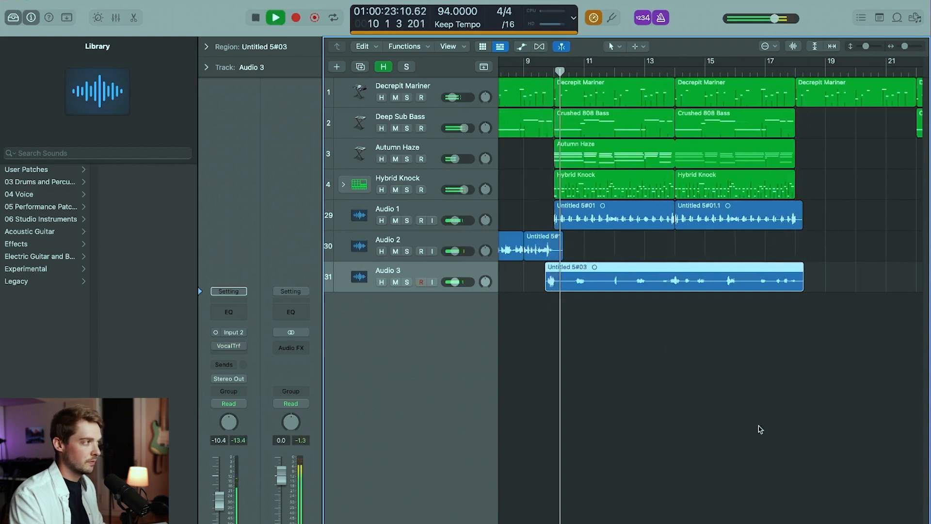
left_click(697, 345)
left_click_drag(610, 279, 618, 280)
key("Delete")
key("space")
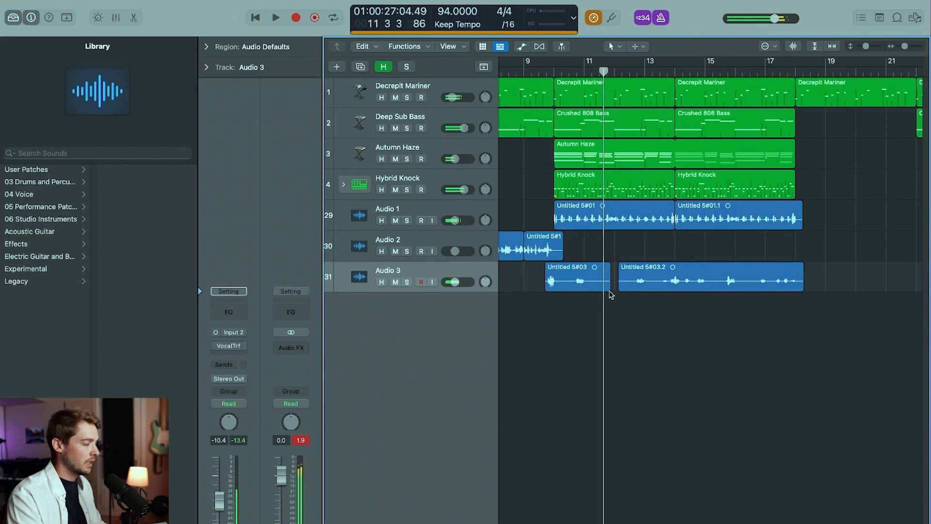
left_click_drag(604, 280, 620, 278)
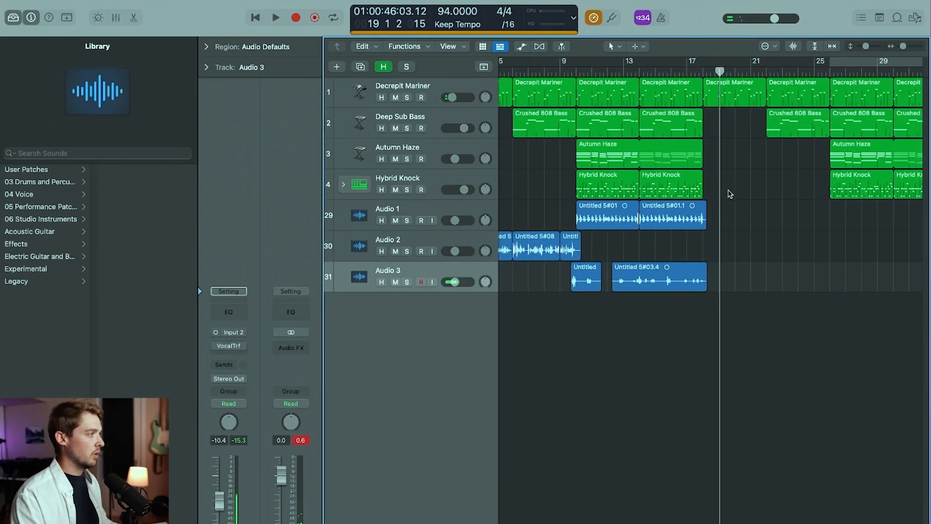
Return the playhead to the song's start, select the Audio 2 track and add a Channel EQ to it.
scroll(696, 206, "left", 3)
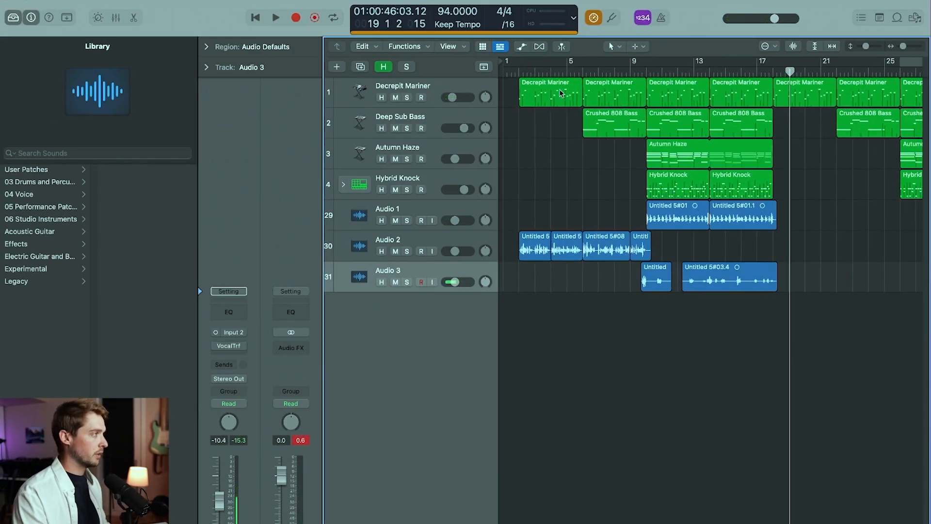
left_click(516, 72)
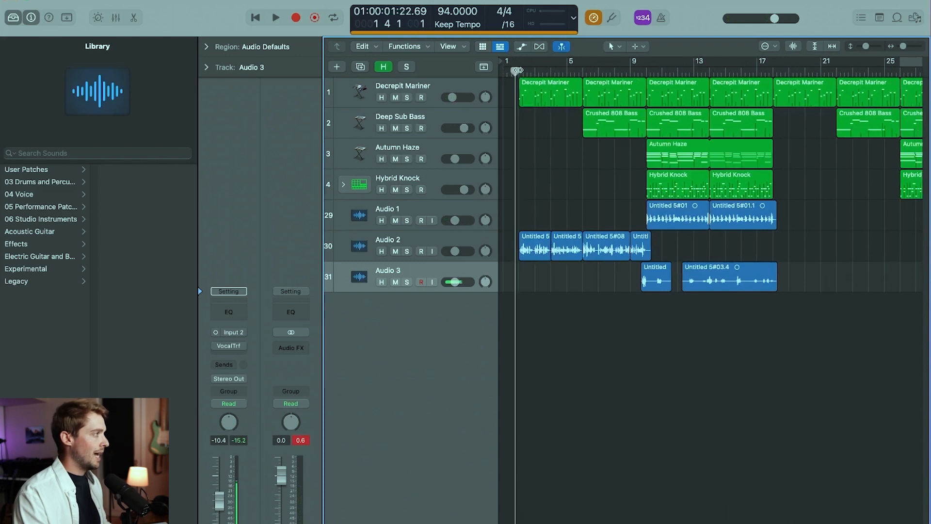
left_click(453, 238)
left_click(234, 317)
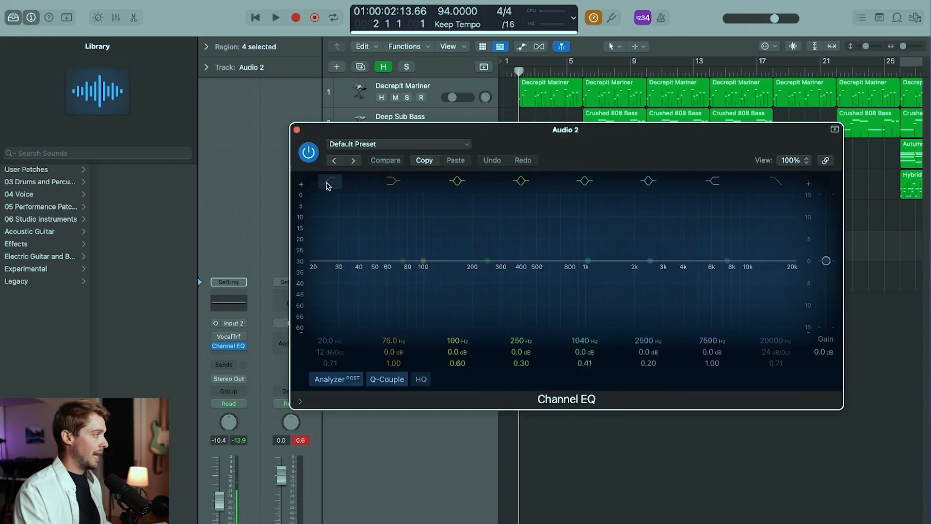
Enable a 12 dB/Oct low cut at about 95 Hz in Audio 2's Channel EQ and start playback.
left_click(297, 129)
left_click(225, 304)
left_click_drag(335, 265, 420, 274)
key("space")
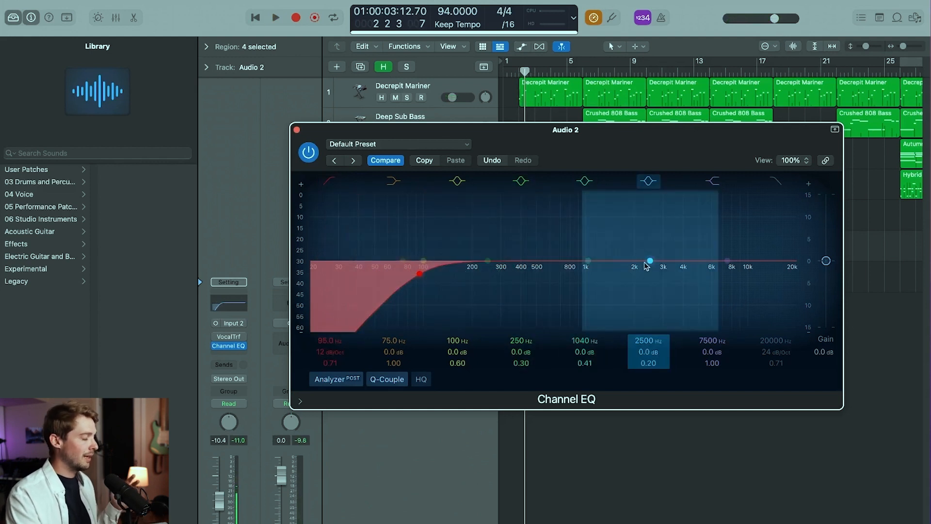
Shape Audio 2's EQ with moderate cuts on the 250 Hz and 1040 Hz bands and shift the 7500 Hz band slightly lower.
key("space")
left_click_drag(488, 260, 493, 295)
left_click_drag(577, 274, 554, 292)
mouse_move(728, 263)
left_mouse_down()
mouse_move(792, 252)
mouse_move(715, 264)
left_mouse_up()
left_click_drag(587, 295, 587, 283)
left_click_drag(511, 293, 506, 285)
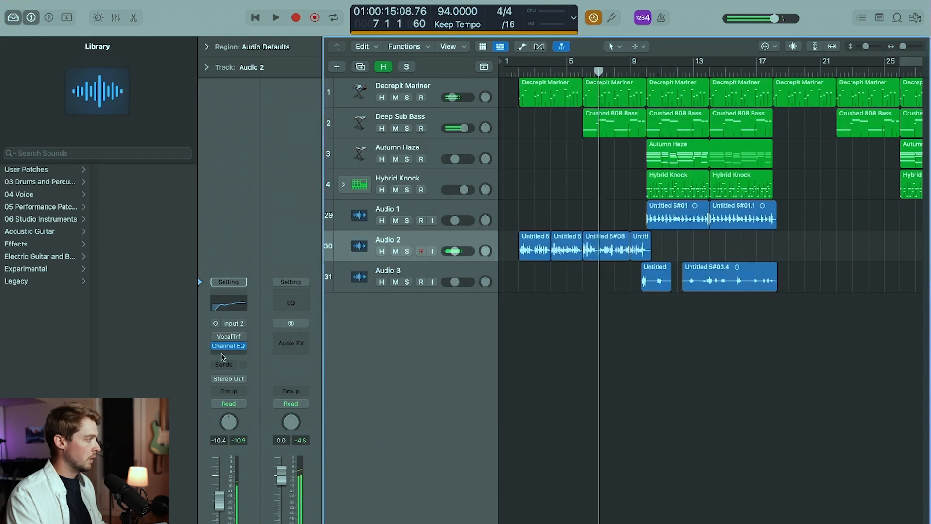
Add a Compressor after the Channel EQ on Audio 2 and choose its Studio FET model.
left_click(220, 353)
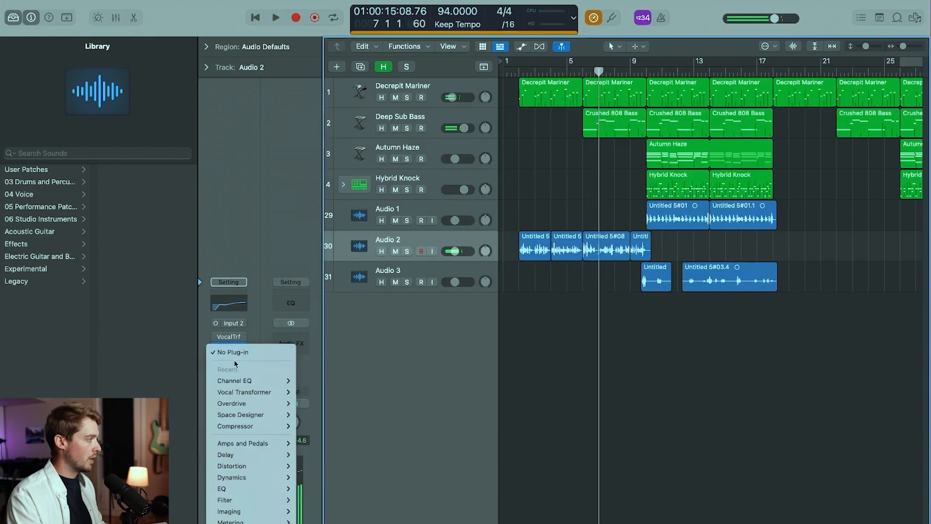
left_click(256, 427)
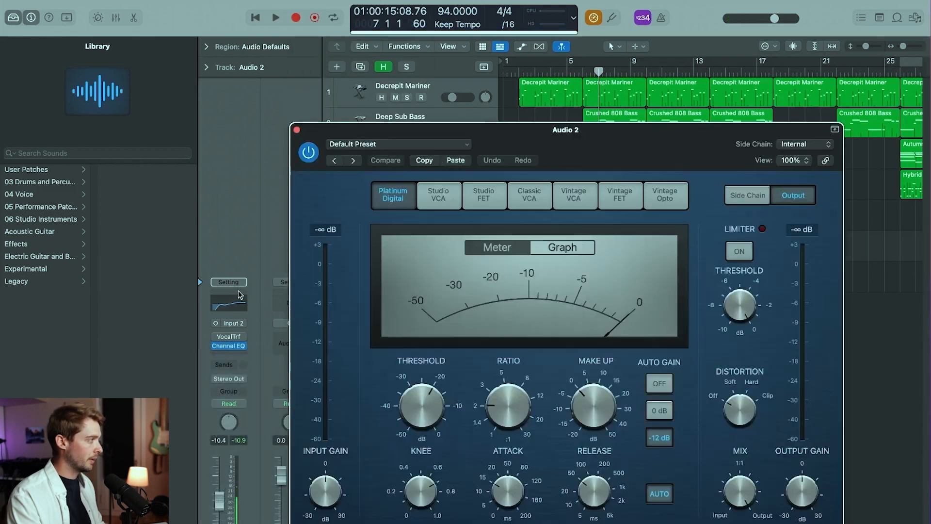
left_click_drag(660, 140, 608, 119)
left_click(467, 188)
During playback, set the Audio 2 Compressor's threshold to about -28 dB and raise its ratio above 2.9:1.
key("space")
mouse_move(415, 397)
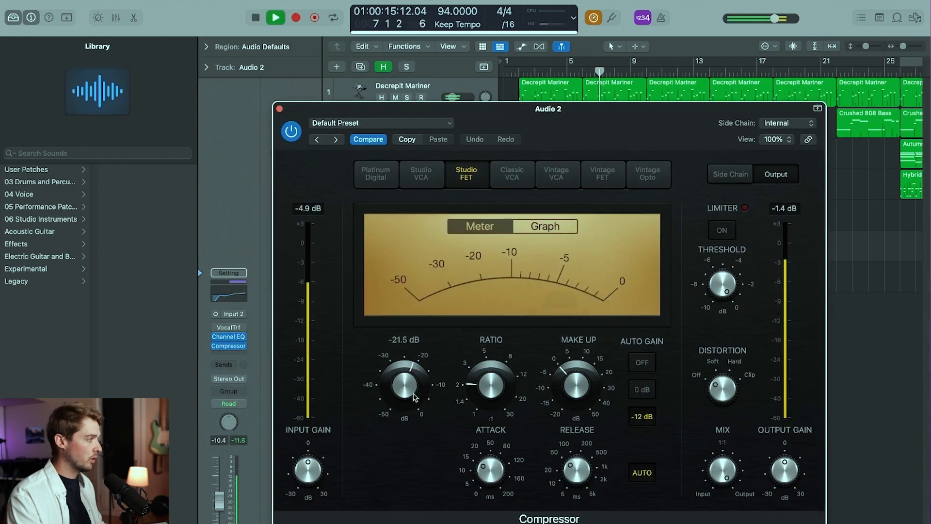
left_click_drag(512, 381, 503, 374)
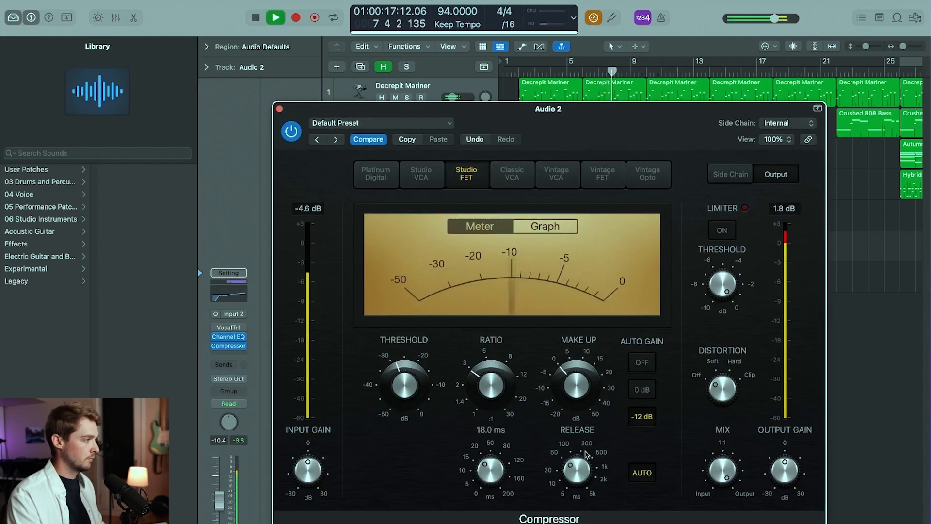
mouse_move(407, 385)
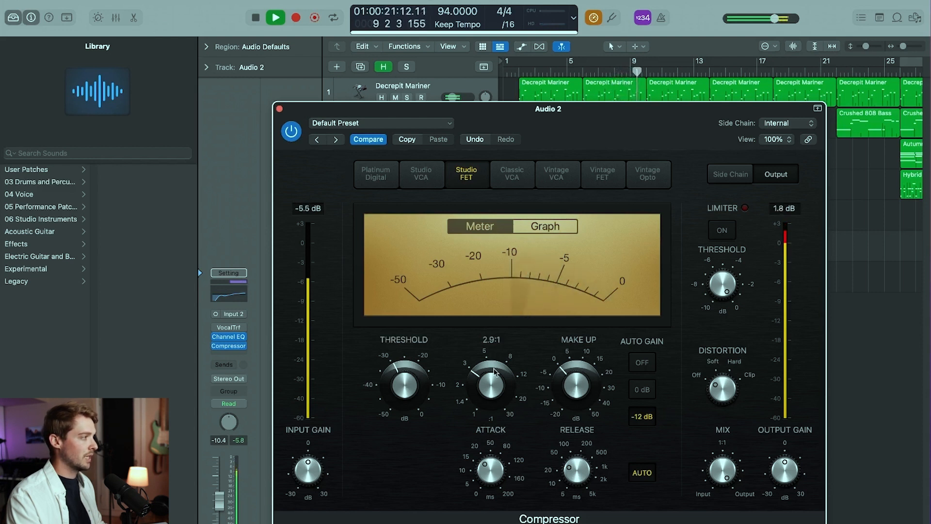
left_click_drag(495, 367, 497, 361)
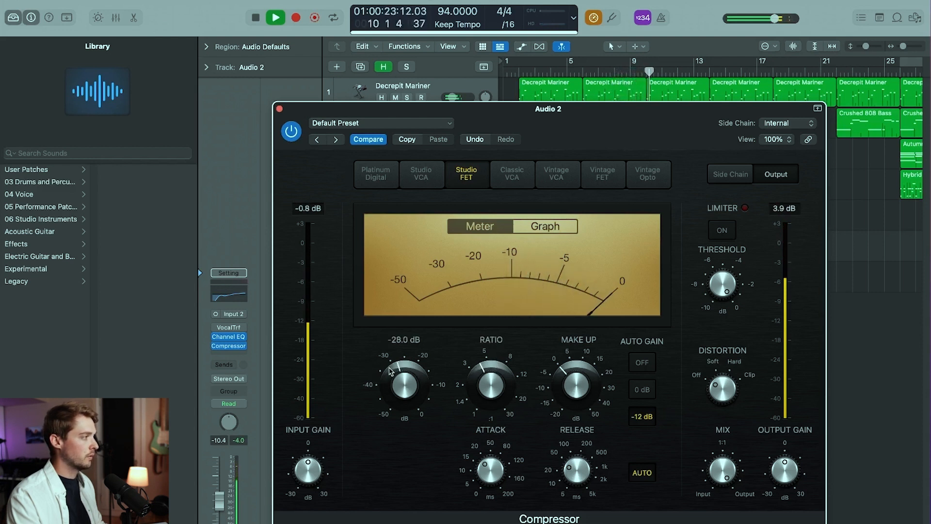
left_click(279, 109)
Move the playhead back to the middle of bar 2 and add a send to Bus 10 on Audio 2.
left_click(533, 68)
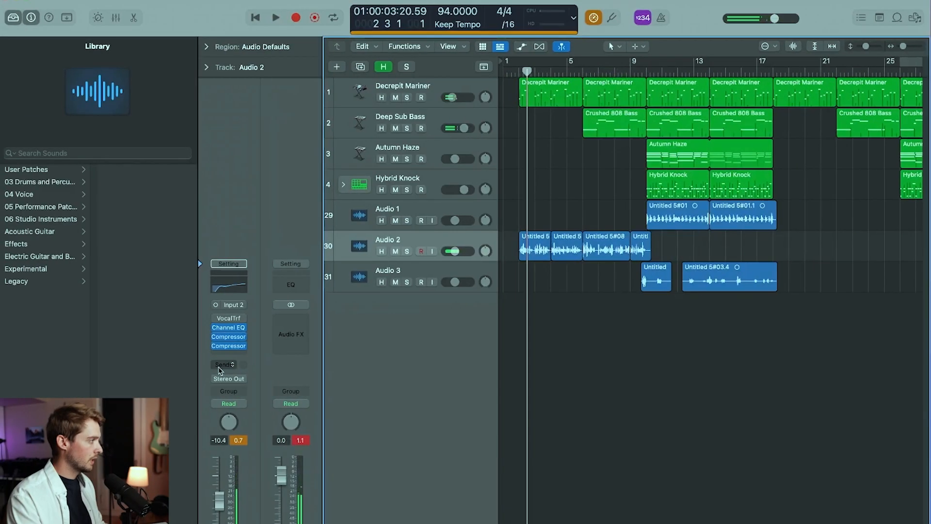
left_click(221, 366)
mouse_move(241, 384)
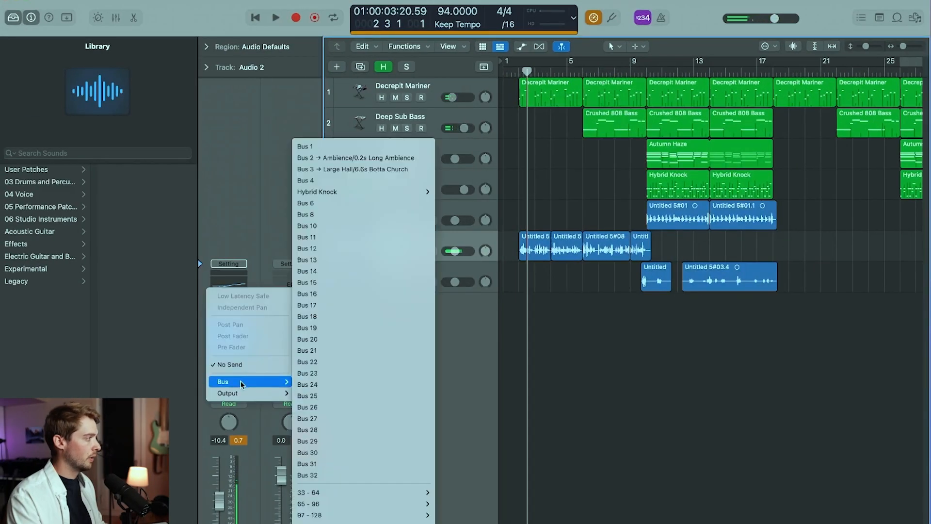
left_click(330, 225)
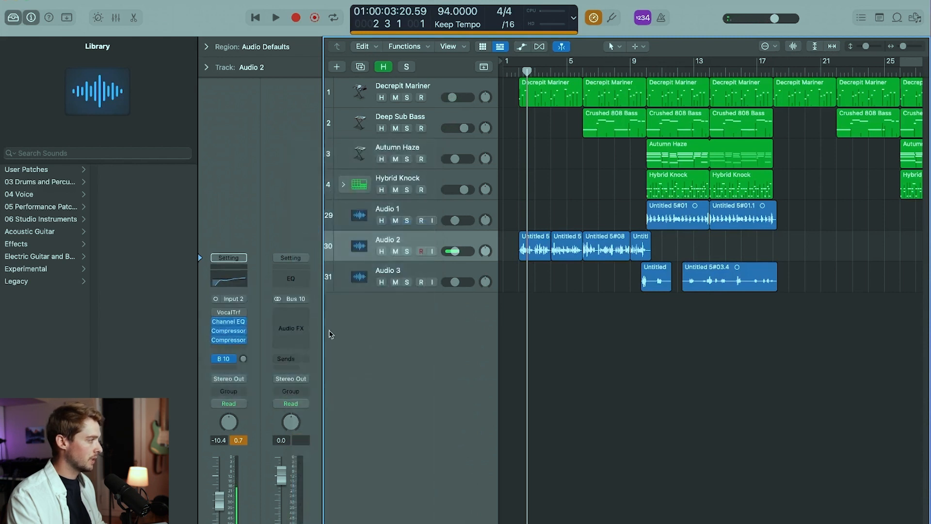
Insert a Space Designer reverb on the aux channel fed by Bus 10.
left_click(293, 318)
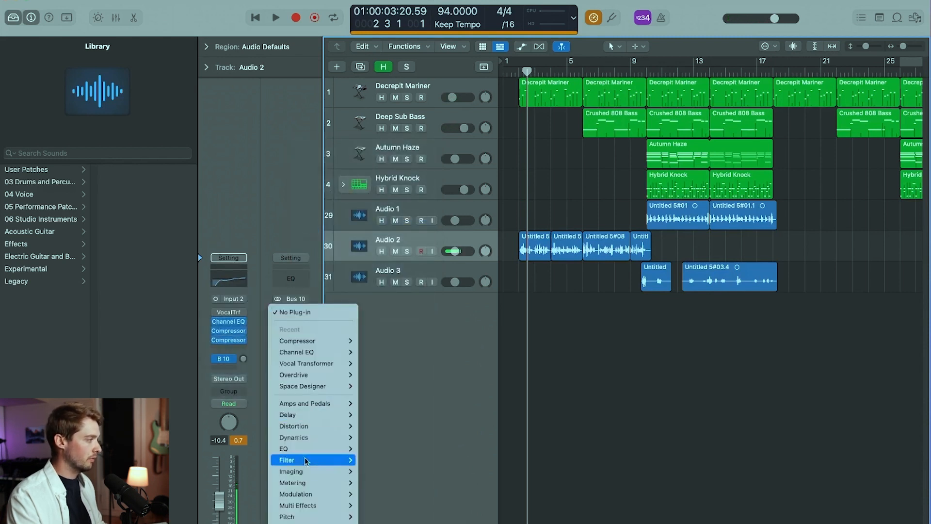
mouse_move(311, 522)
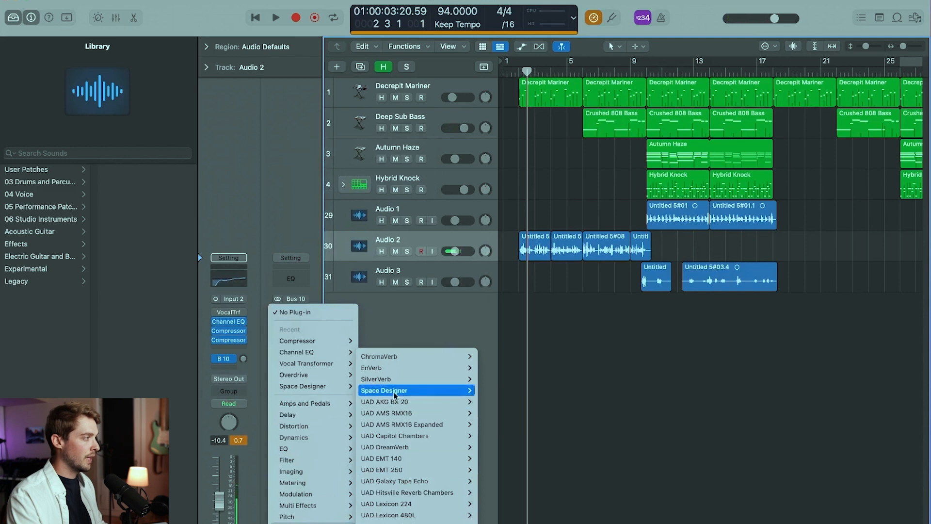
mouse_move(396, 392)
left_click(491, 393)
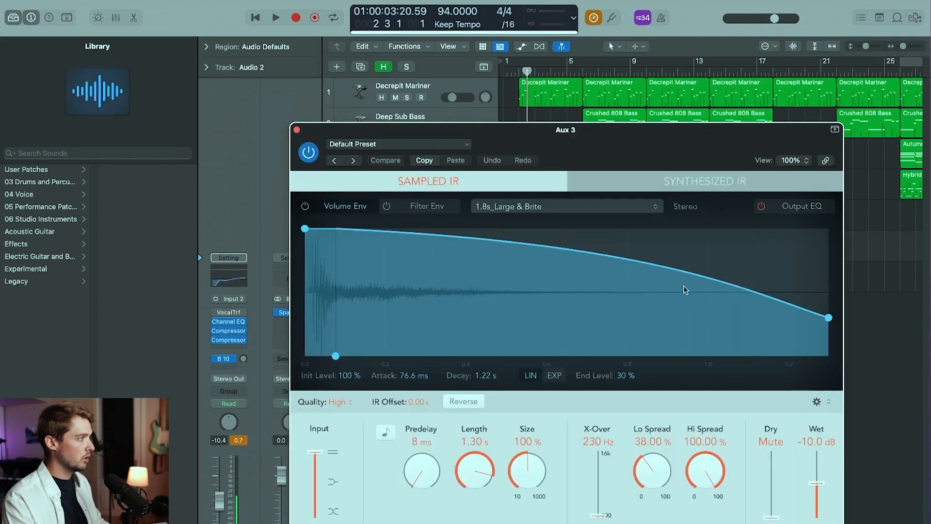
Load the large-space plate preset 02.3s Nice Plate in Space Designer and bring Audio 2's Bus 10 send to about -28.7 dB.
left_click_drag(588, 137, 522, 31)
left_click(380, 39)
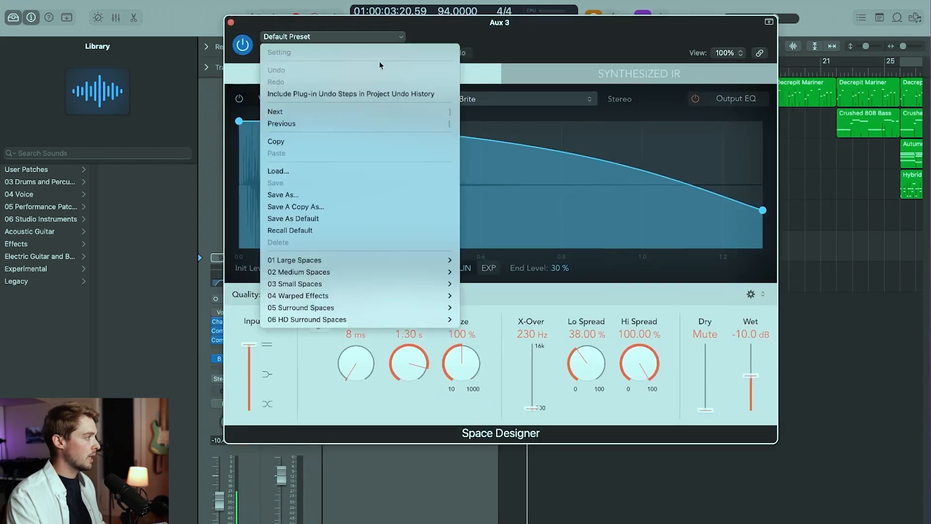
mouse_move(359, 260)
mouse_move(490, 282)
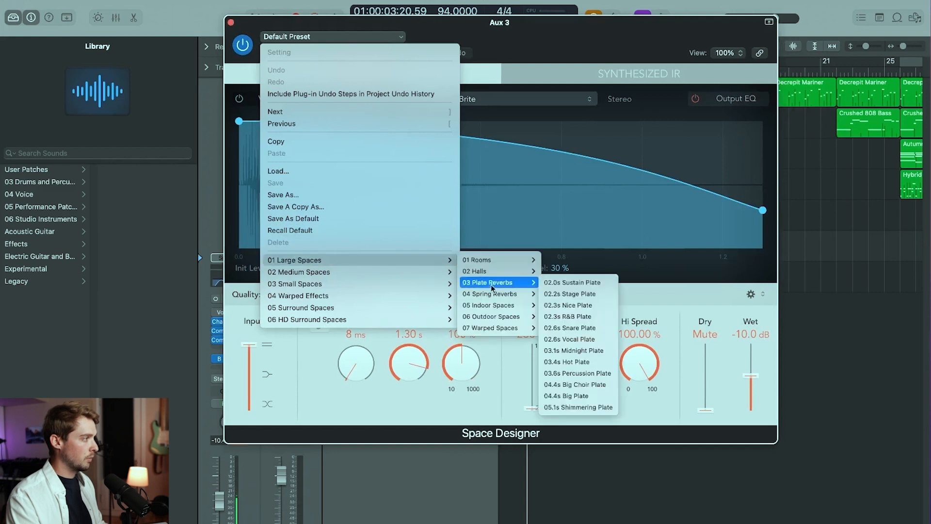
left_click(569, 305)
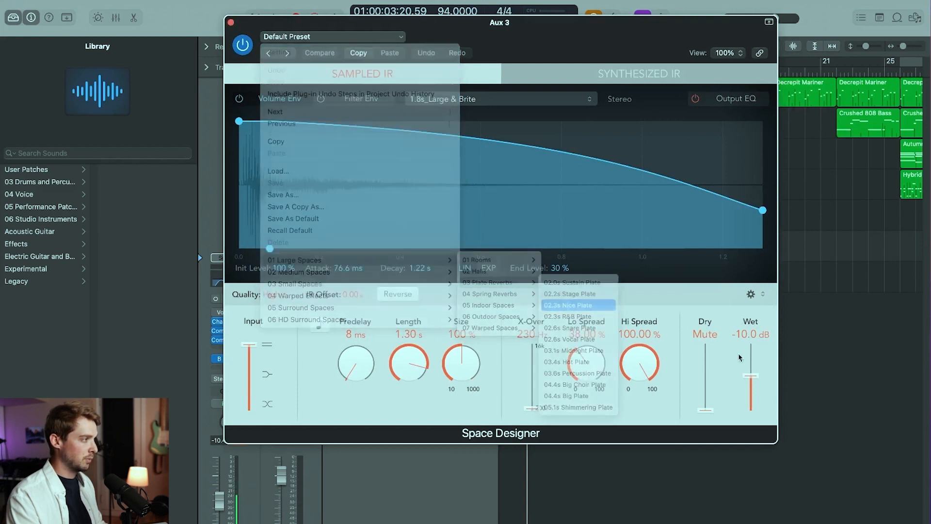
left_click(231, 23)
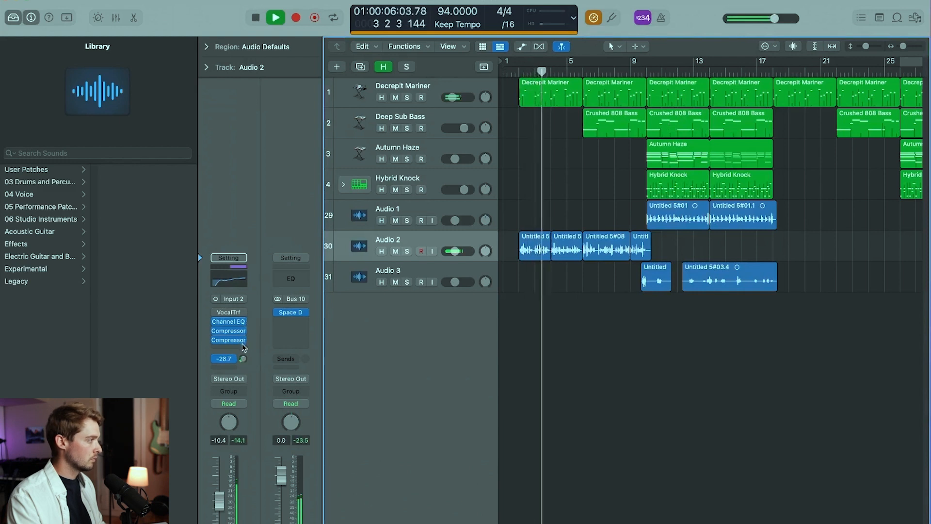
Add a second send to Bus 11 on Audio 2 and insert Space Designer on its aux channel.
left_click(233, 367)
mouse_move(248, 384)
left_click(324, 238)
left_click(295, 301)
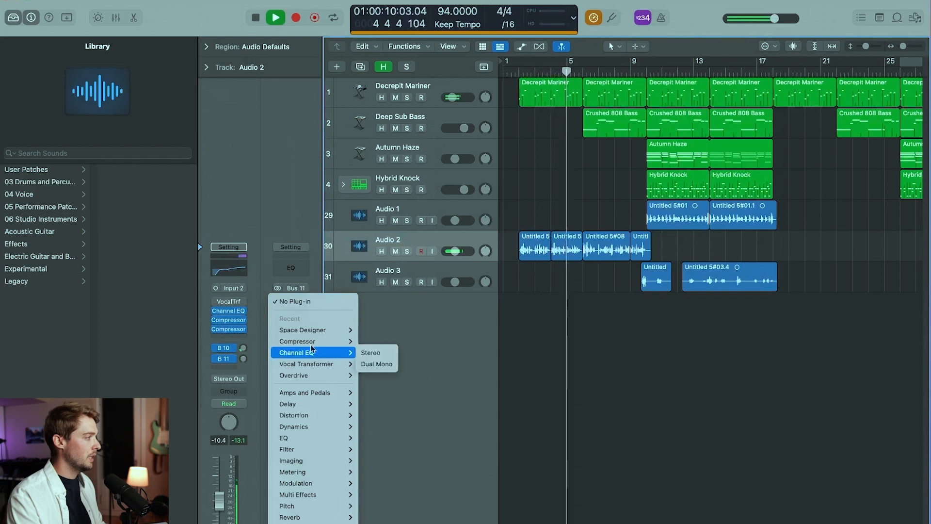
left_click(285, 294)
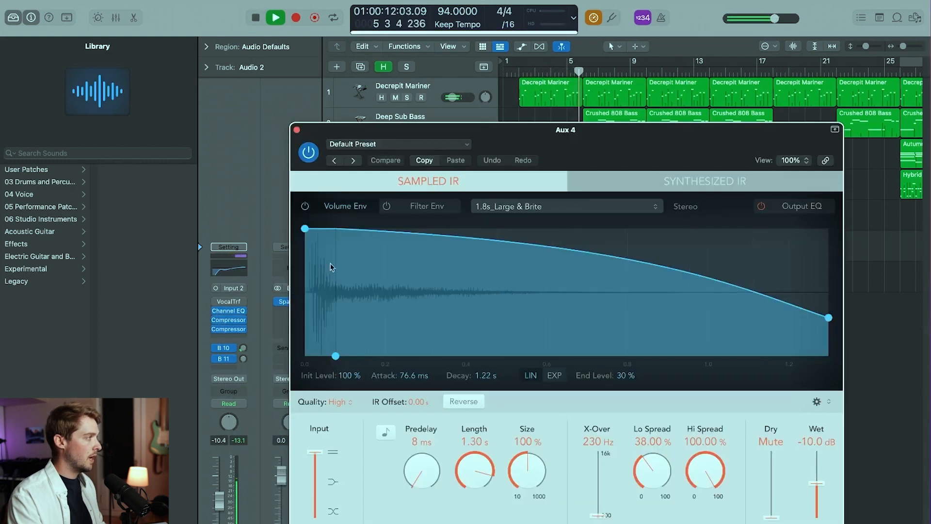
Load the small-space room preset 0.9s Blue Room in the Bus 11 Space Designer.
left_click(422, 144)
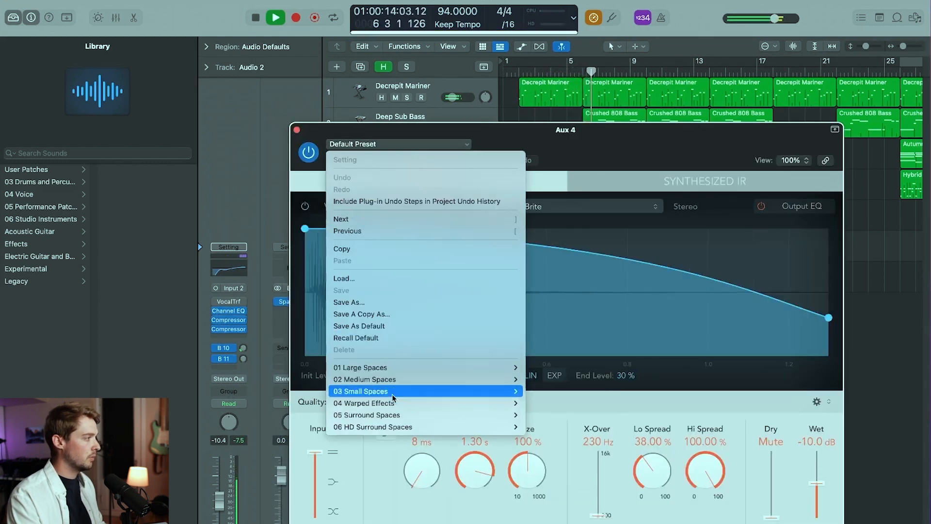
mouse_move(514, 391)
mouse_move(557, 392)
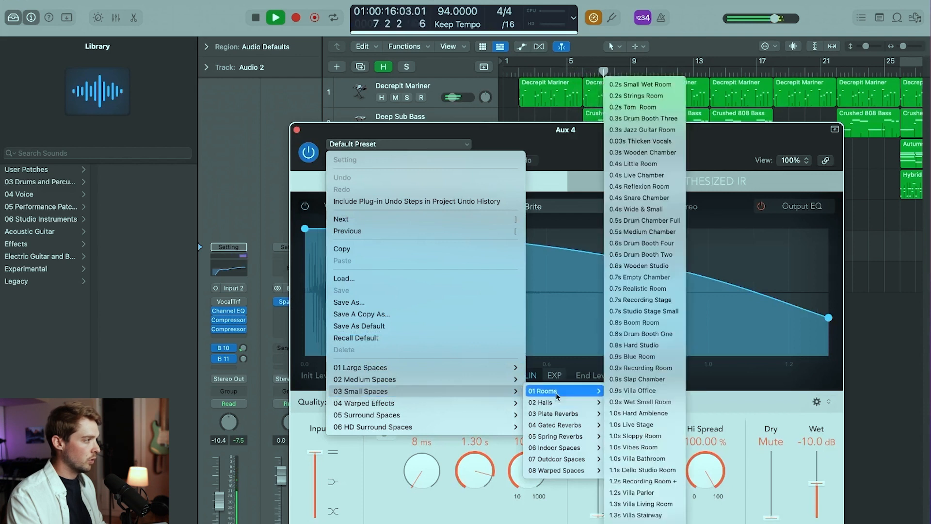
left_click(642, 357)
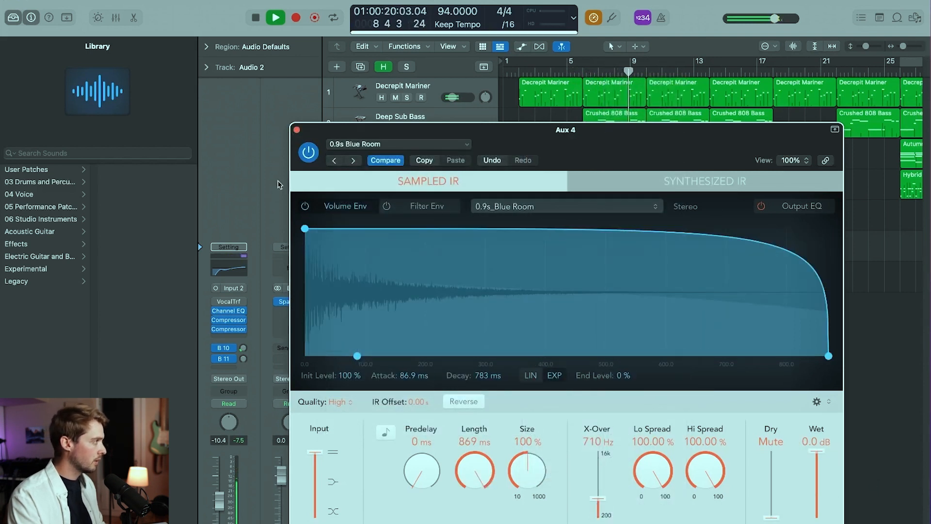
left_click(296, 130)
Play the song while adjusting Audio 2's Bus 11 send level, stopping past bar 10.
key("space")
key("space")
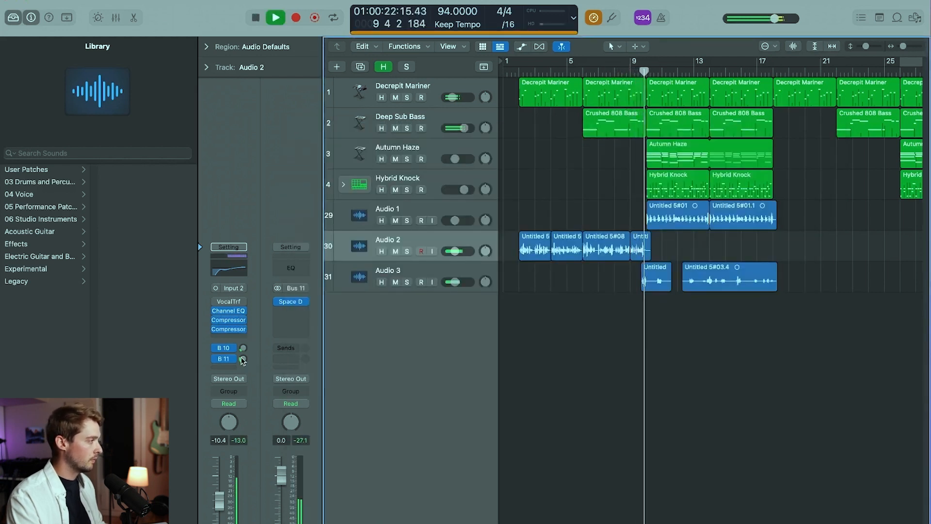
key("space")
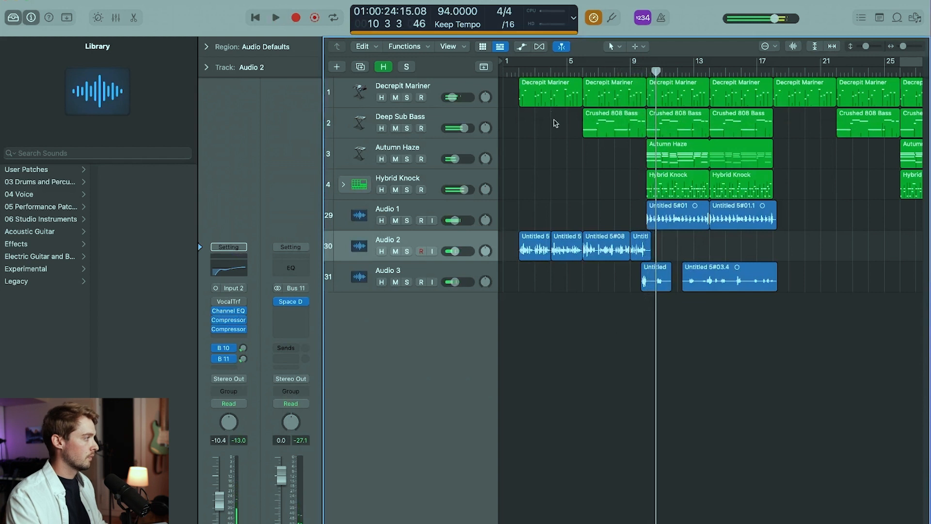
Show the Mixer, select the Audio 3 channel and copy Audio 2's Channel EQ and both Compressors onto it.
key("x")
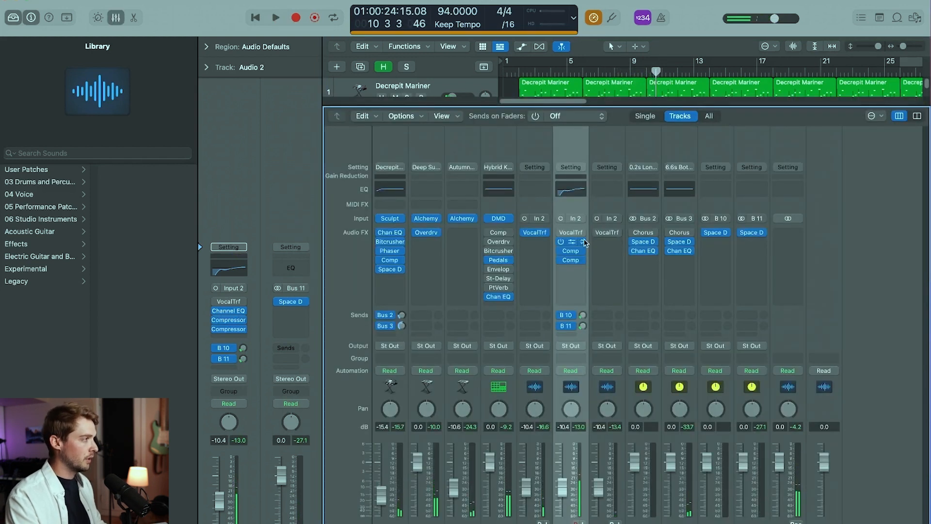
scroll(585, 243, "right", 2)
scroll(585, 243, "left", 2)
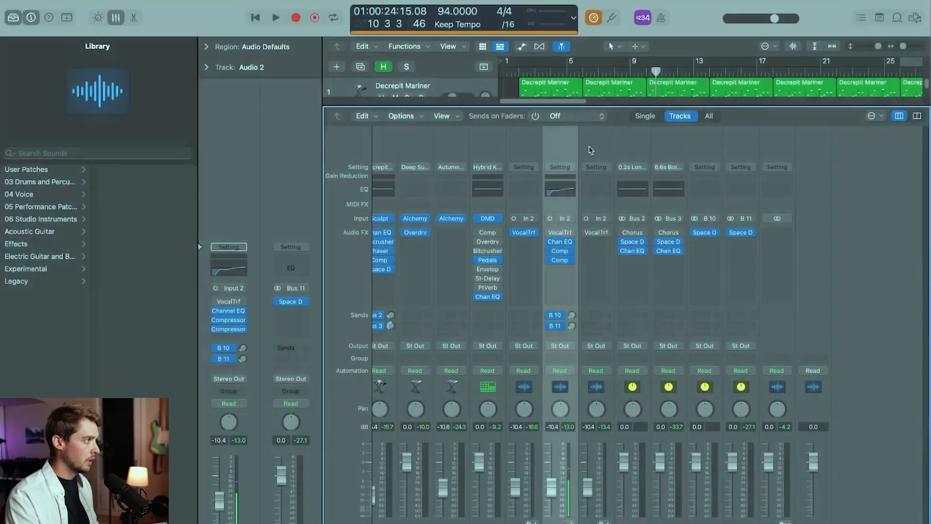
left_click(591, 149)
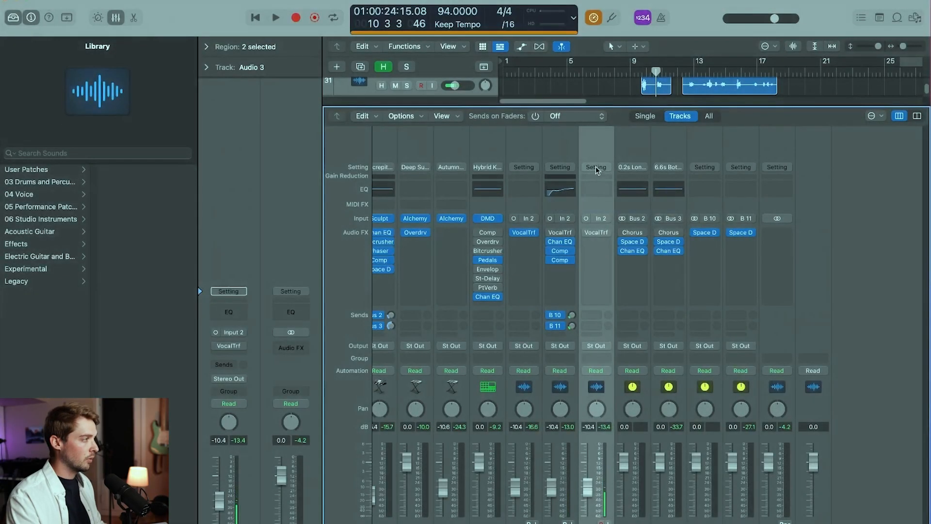
left_click(595, 166)
left_click(622, 218)
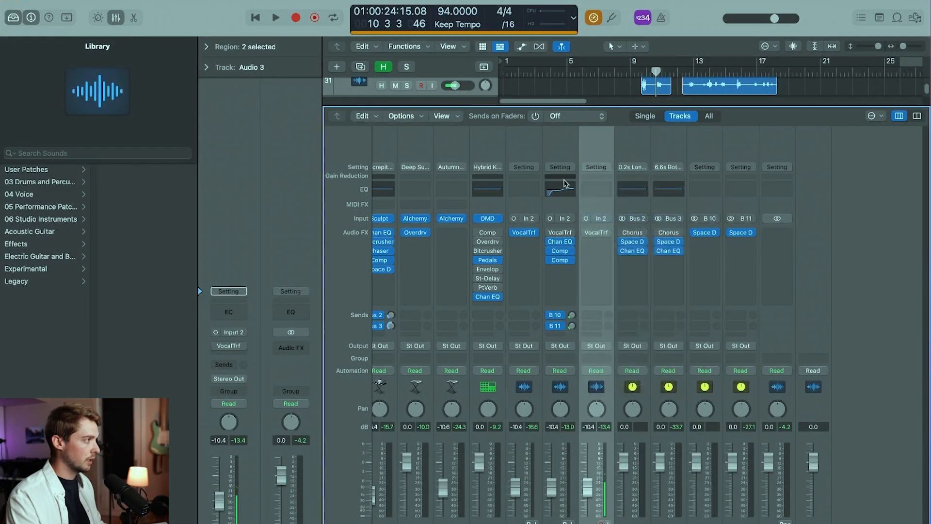
left_click_drag(598, 245, 604, 260)
Add sends to Bus 10 and Bus 11 on Audio 3, with the Bus 10 send at about -32.8 dB.
left_click(606, 315)
mouse_move(645, 332)
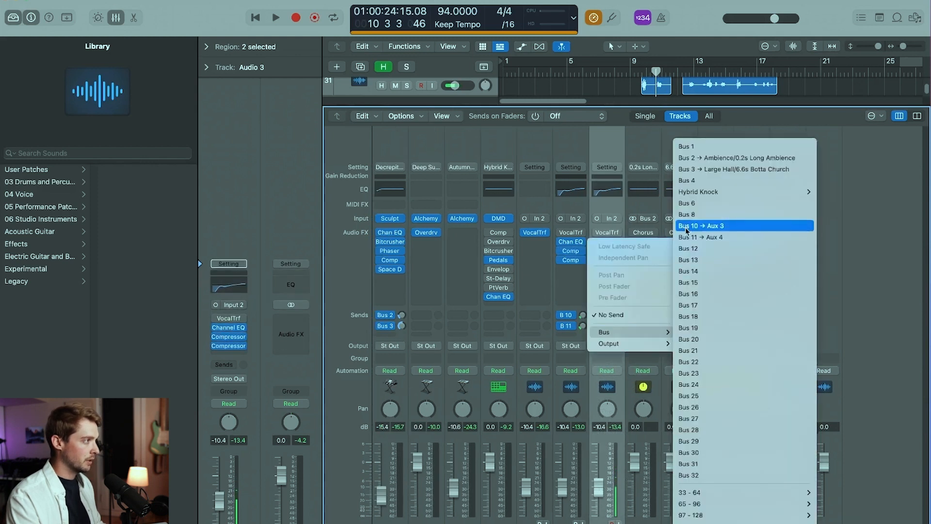
left_click(686, 230)
left_click(607, 326)
mouse_move(614, 342)
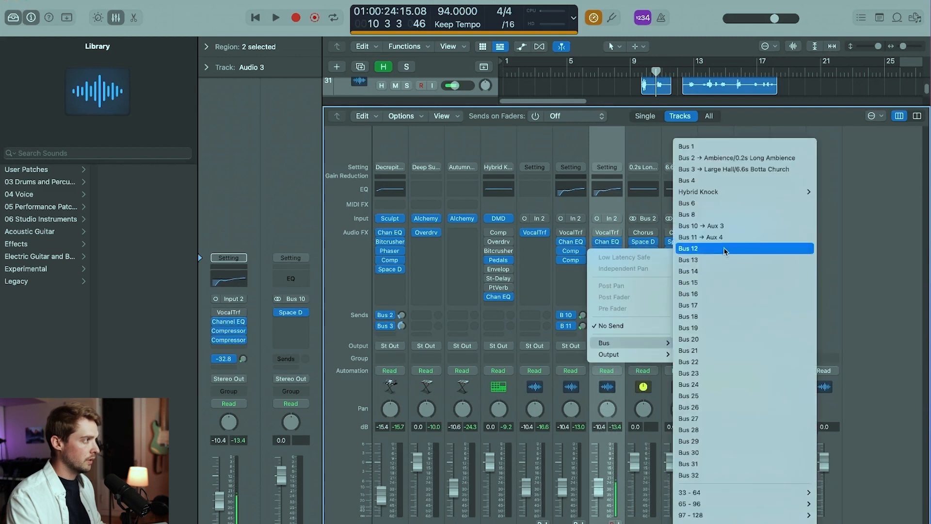
left_click(718, 247)
Return to the full arrangement and play the song from bar 10 to hear Audio 3 with its effects.
key("x")
left_click(659, 310)
key("space")
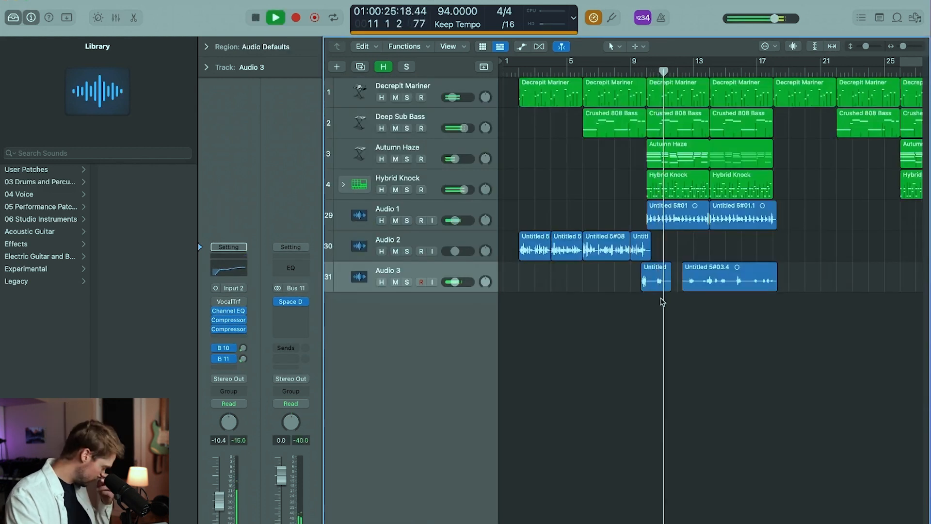
Select Audio 1, copy the Channel EQ and one Compressor onto it from the neighbouring vocal channel, and resume playback.
left_click(456, 212)
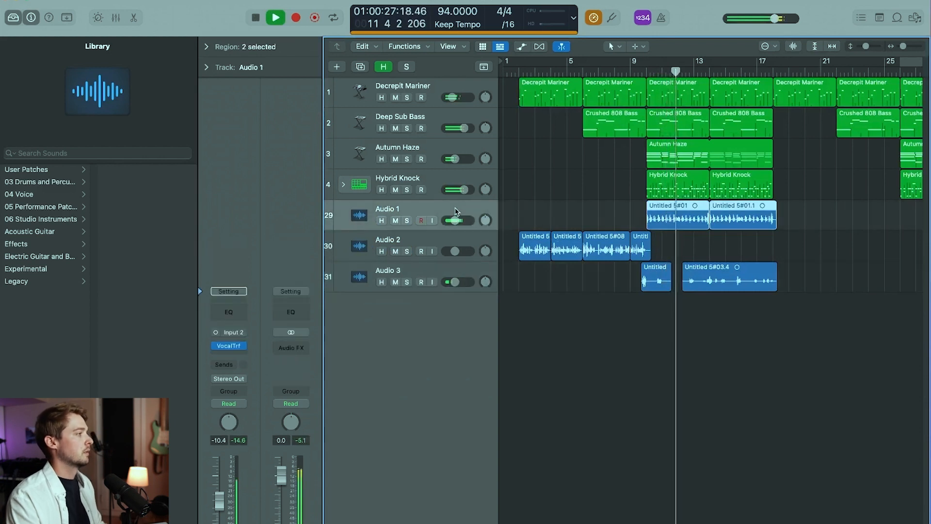
key("space")
key("x")
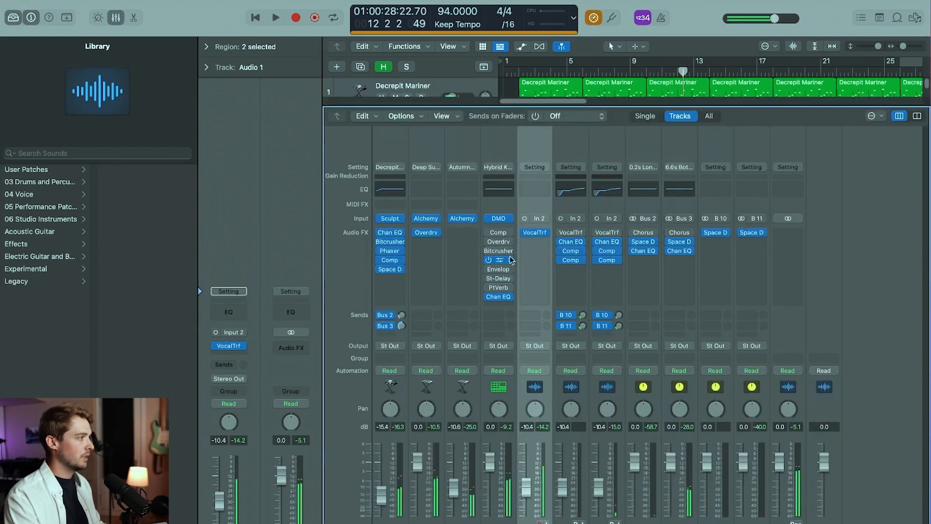
left_click_drag(547, 245, 544, 252)
key("x")
key("space")
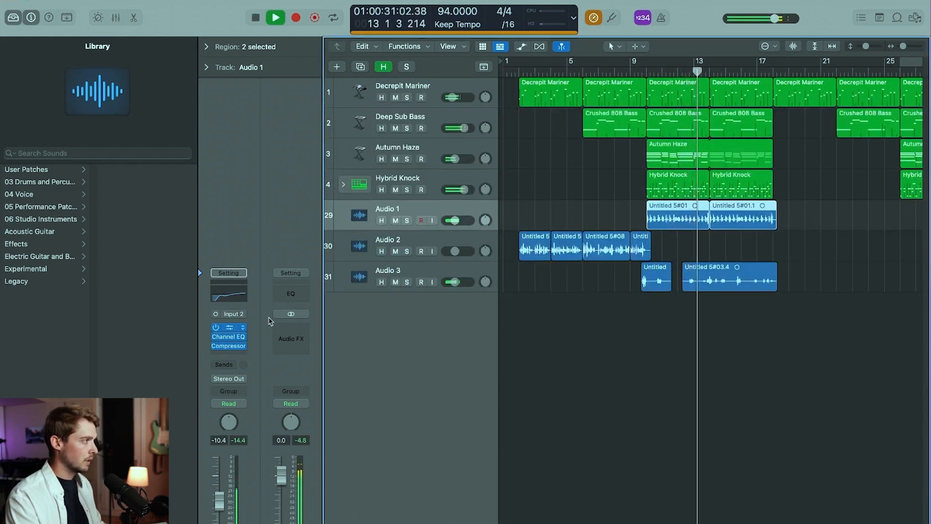
Insert a Vocal Transformer above the Channel EQ on Audio 1, lower its Formant while the song plays, and close its window.
left_click(229, 327)
left_click_drag(485, 214, 486, 217)
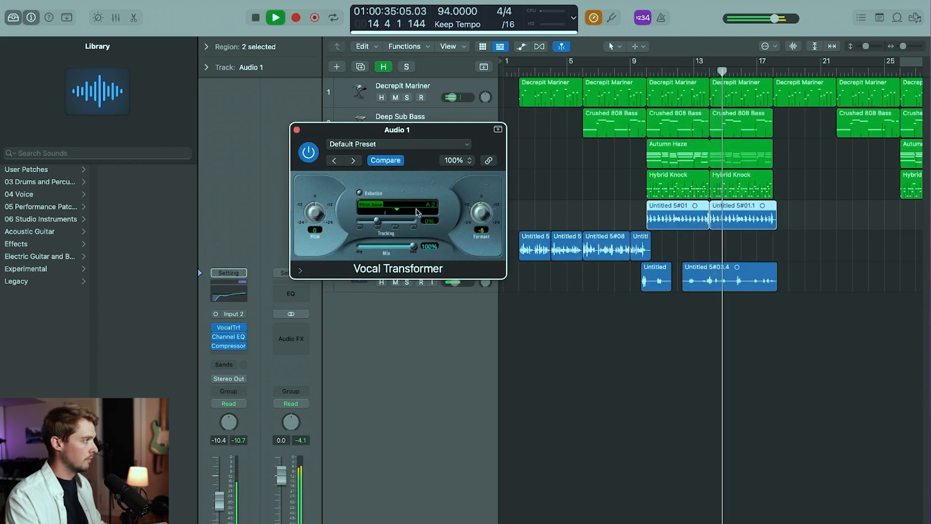
left_click(297, 130)
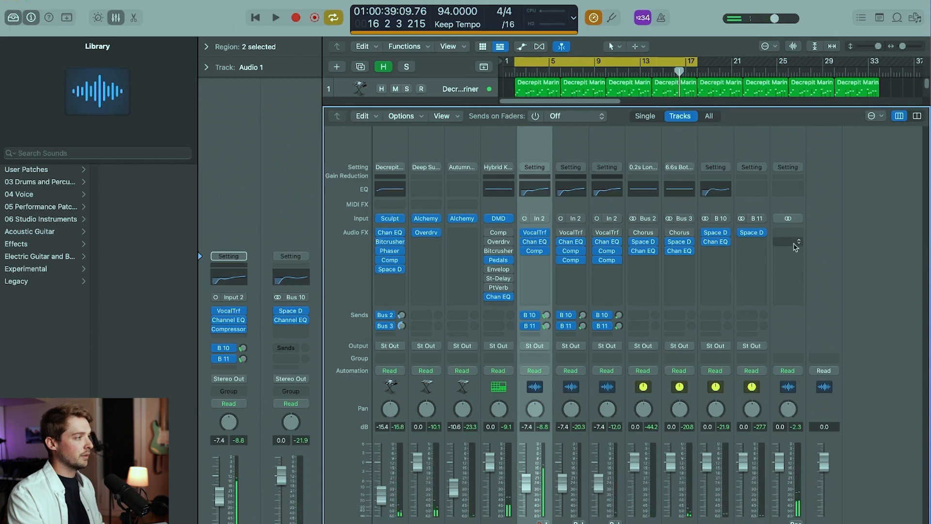
Insert a Compressor on the Stereo Out channel and look through its presets, keeping the default one.
left_click(796, 243)
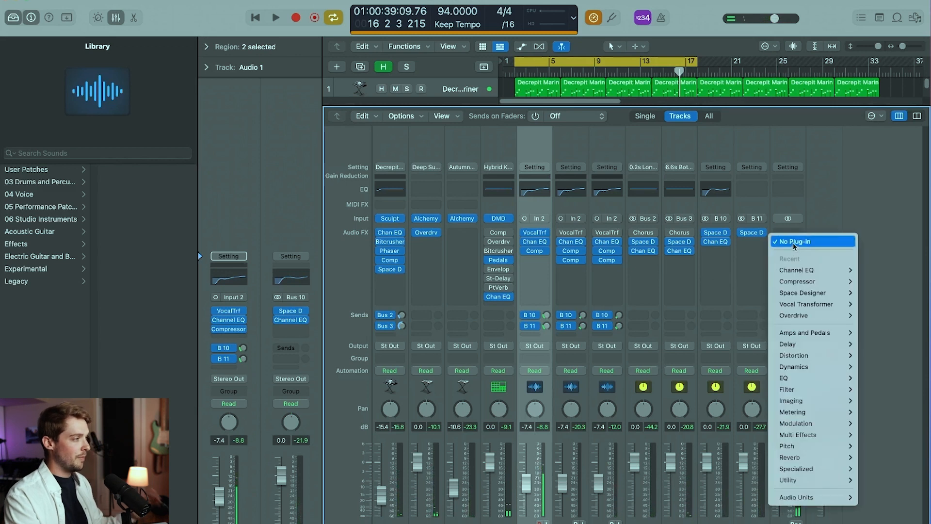
mouse_move(800, 369)
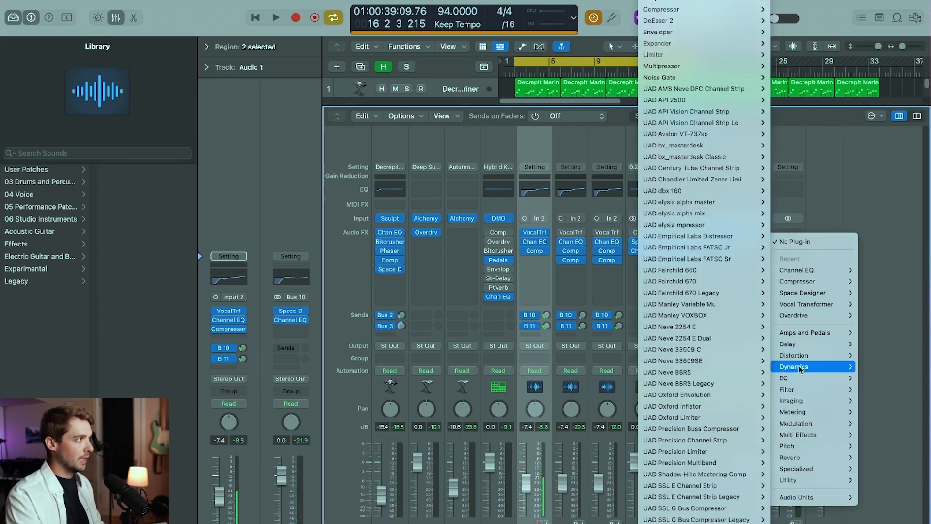
left_click(679, 9)
left_click_drag(703, 143, 708, 123)
left_click(426, 128)
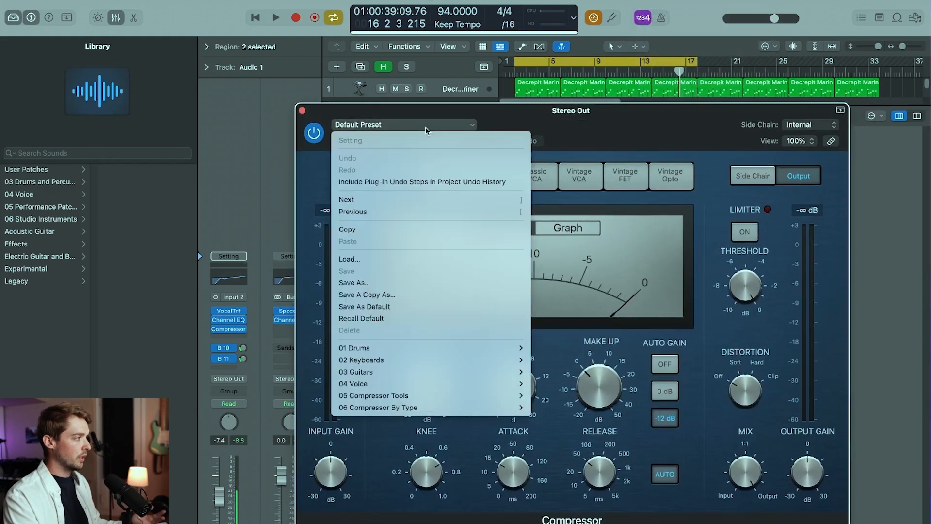
mouse_move(455, 364)
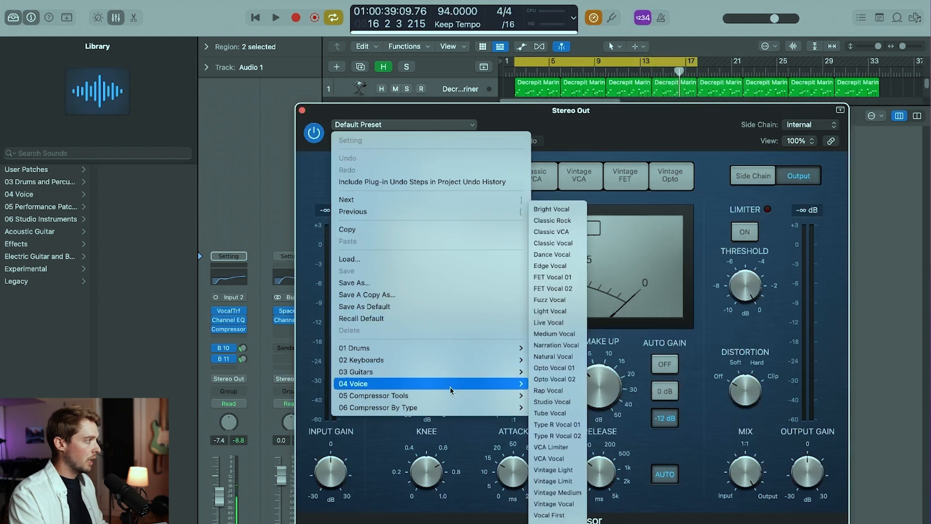
left_click(553, 80)
left_click_drag(541, 117, 522, 57)
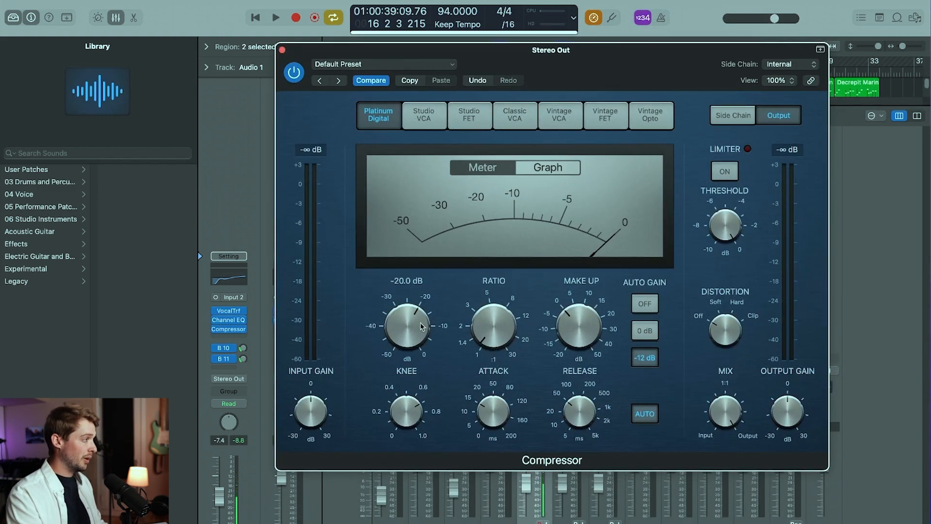
Lower the master Compressor's threshold slightly, turn Auto Gain off and choose the Studio FET model while the song plays.
key("space")
left_click_drag(409, 327, 416, 302)
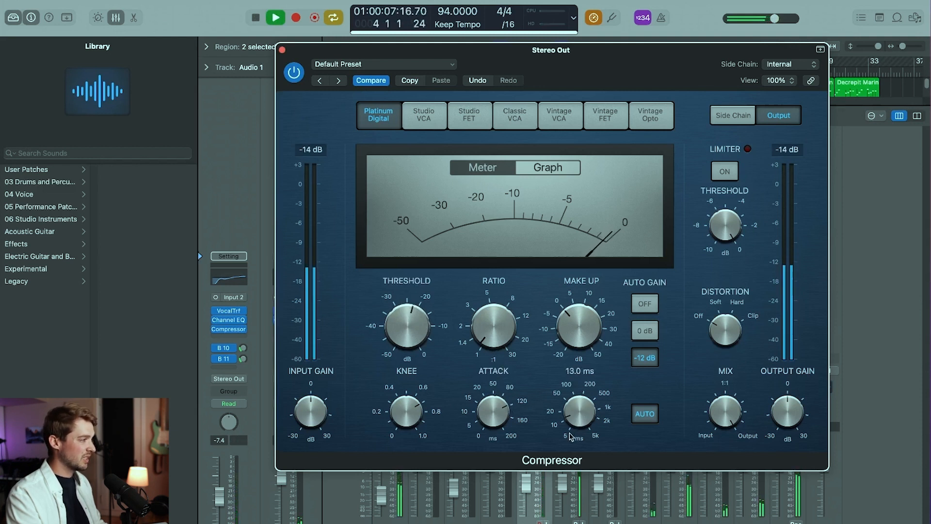
left_click(634, 302)
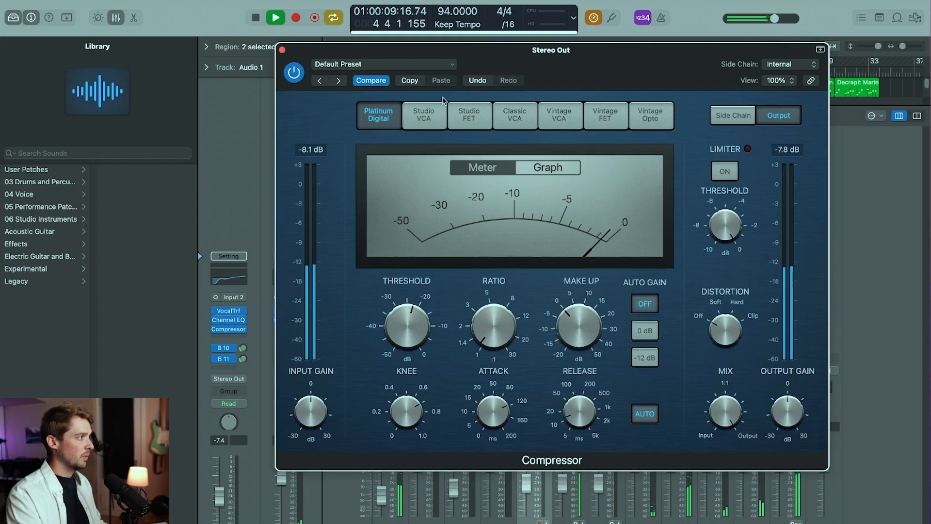
left_click(467, 116)
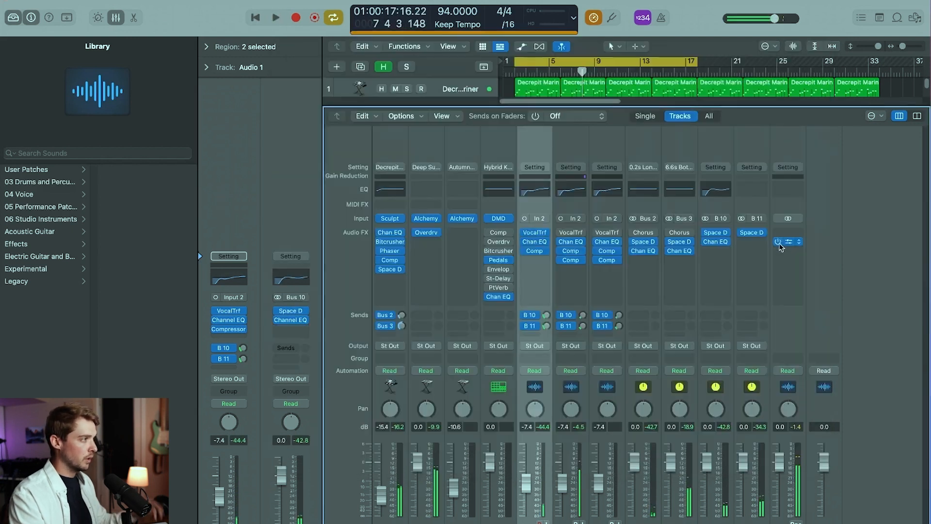
Insert a Limiter after the Compressor on Stereo Out and raise its gain to +4.9 dB.
left_click(788, 241)
mouse_move(821, 456)
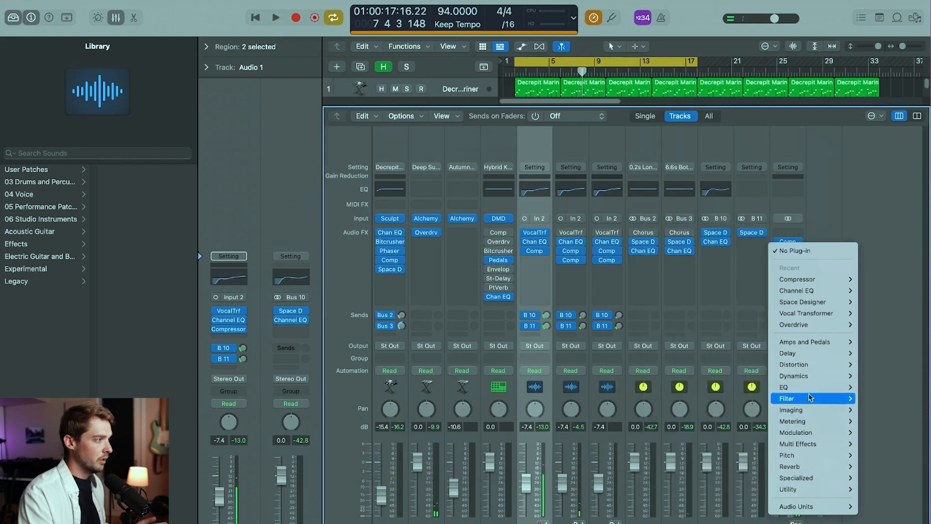
mouse_move(809, 381)
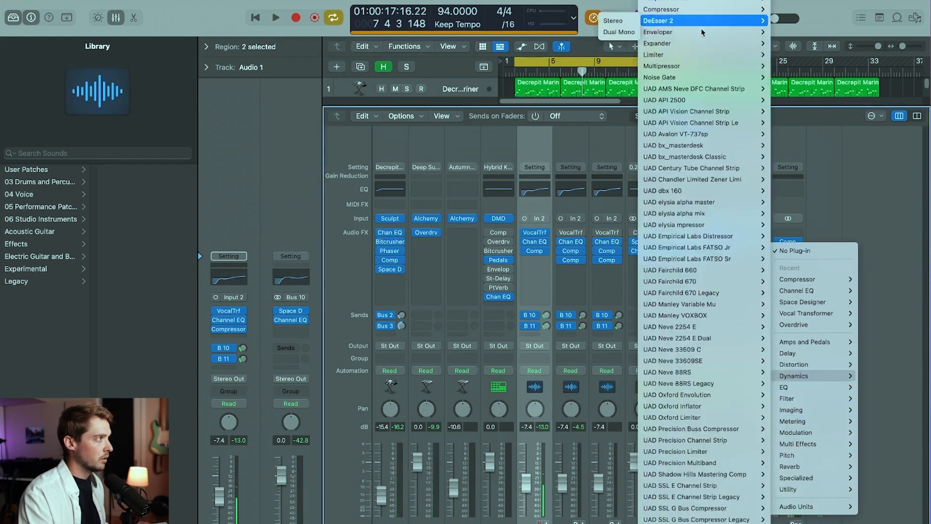
mouse_move(689, 57)
left_click(623, 56)
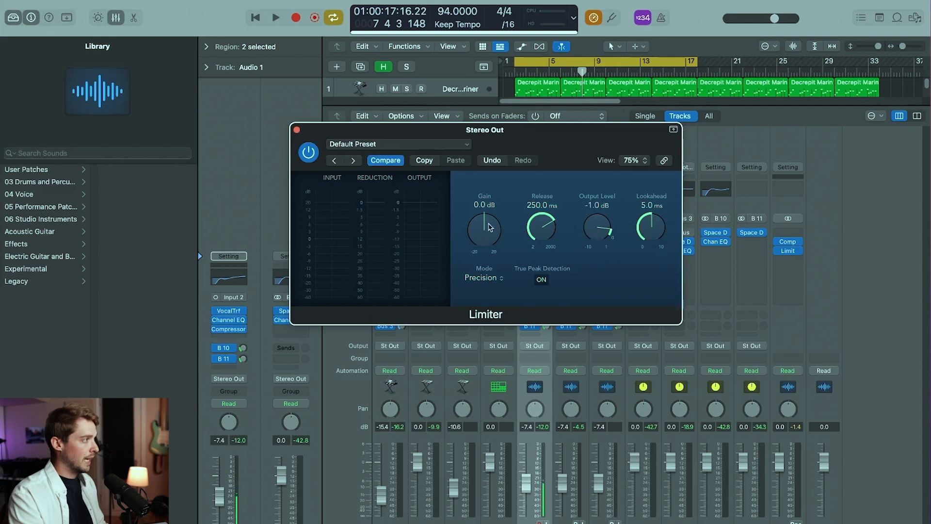
left_click_drag(492, 207, 492, 207)
key("space")
Insert a stereo Level Meter after the Limiter on the Stereo Out channel.
left_click(787, 262)
left_click(793, 224)
key("space")
left_click(796, 261)
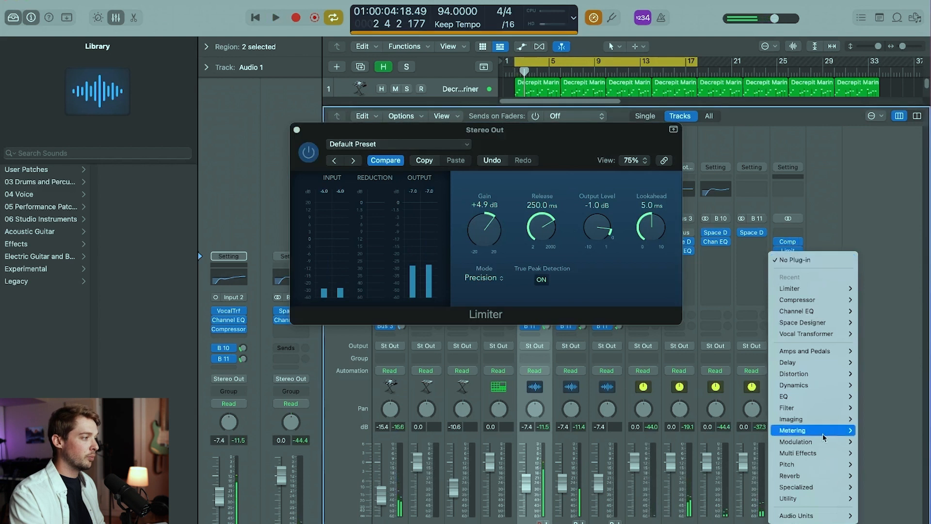
mouse_move(804, 435)
mouse_move(754, 434)
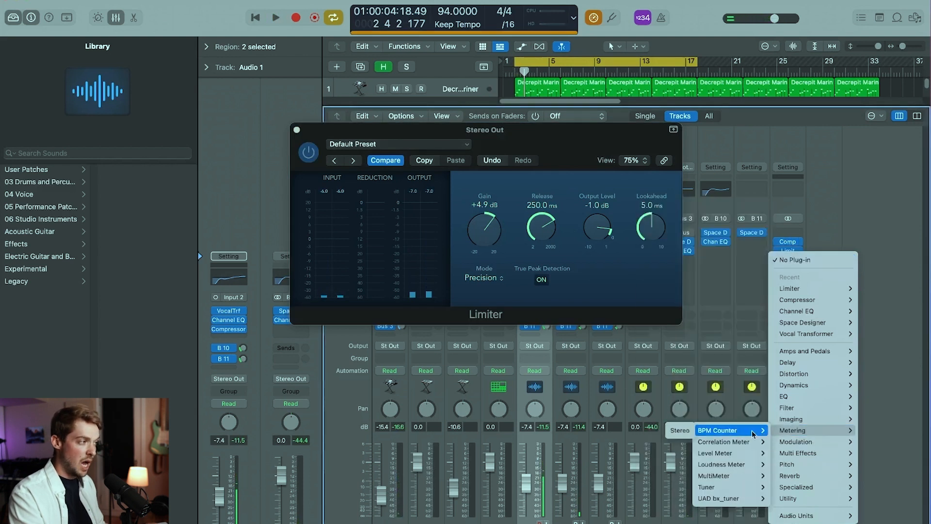
mouse_move(758, 489)
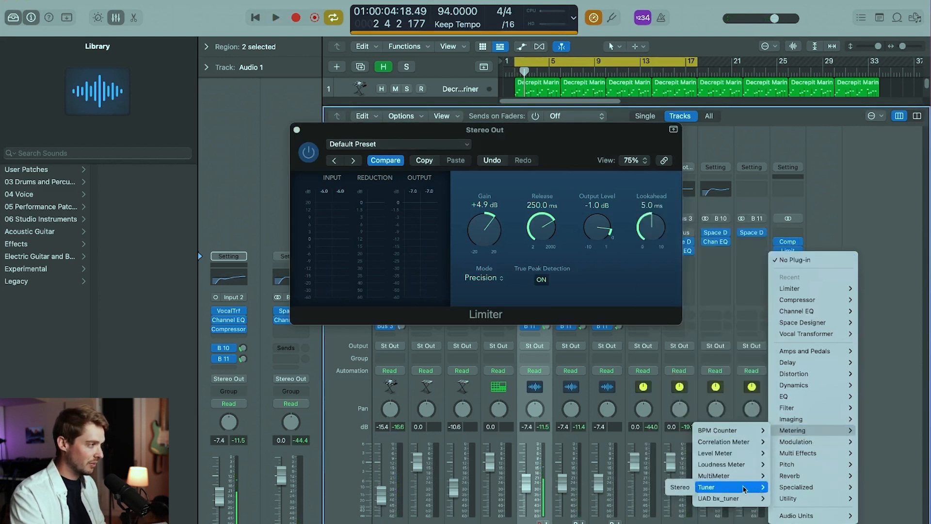
mouse_move(736, 466)
left_click(681, 453)
Play the song through the Level Meter and switch its level display to True Peak & RMS.
key("space")
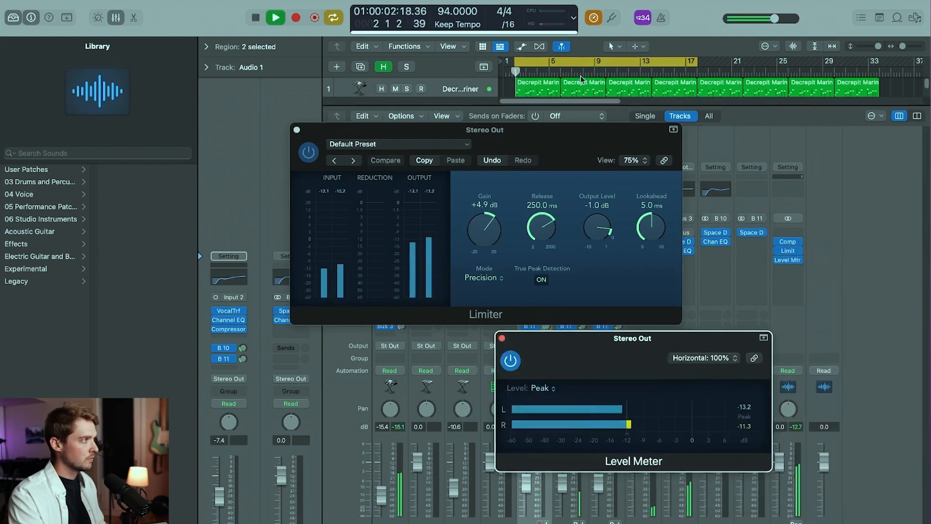
key("space")
left_click(543, 388)
left_click(558, 439)
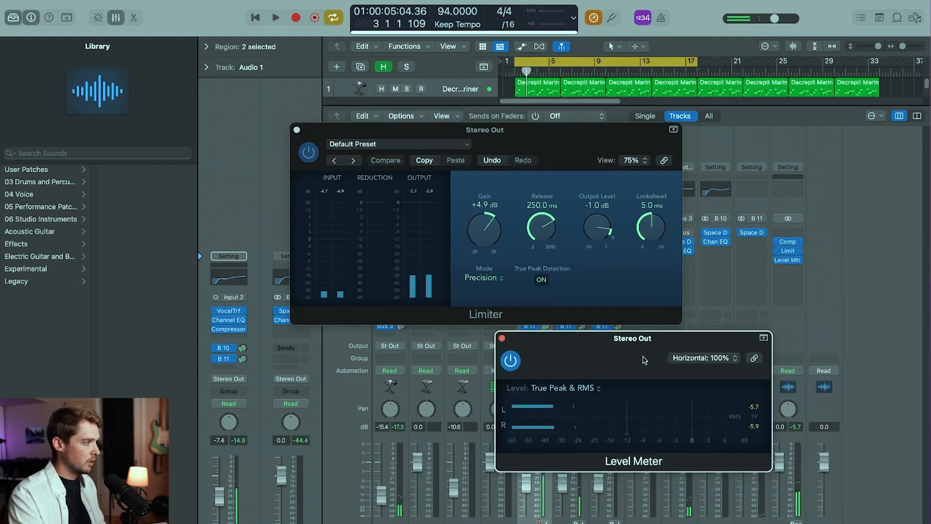
key("space")
left_click_drag(669, 336, 655, 260)
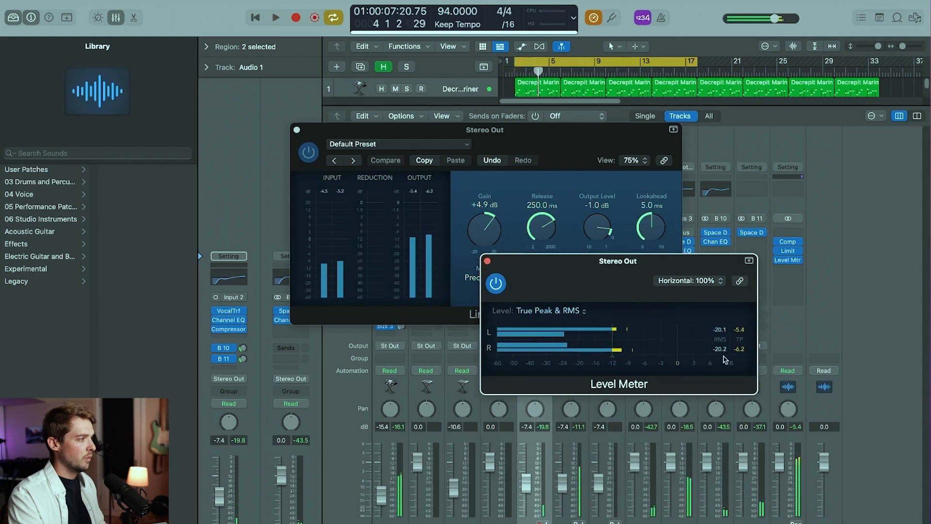
Raise the Limiter's gain to +7.2 dB and cycle playback over bars 10 to 17.
left_click_drag(488, 231, 489, 218)
key("space")
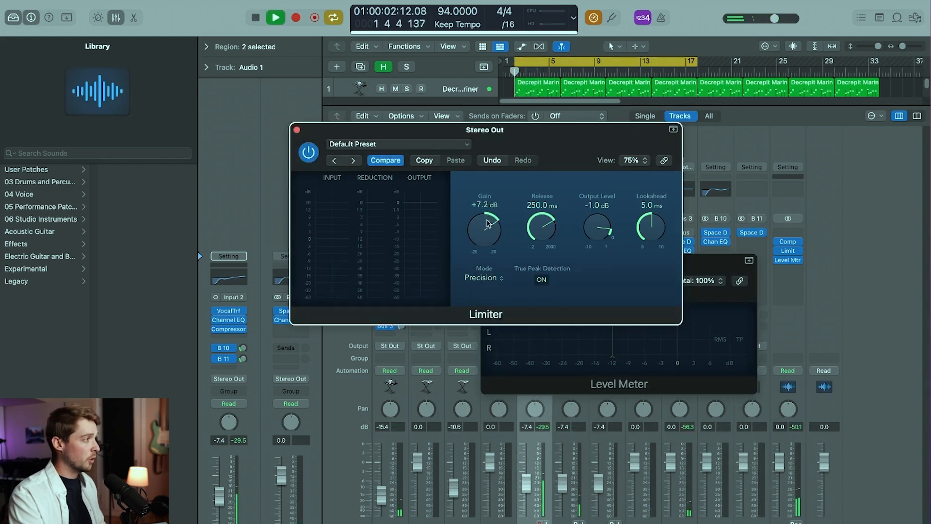
left_click(613, 65)
left_click_drag(608, 68, 689, 67)
key("space")
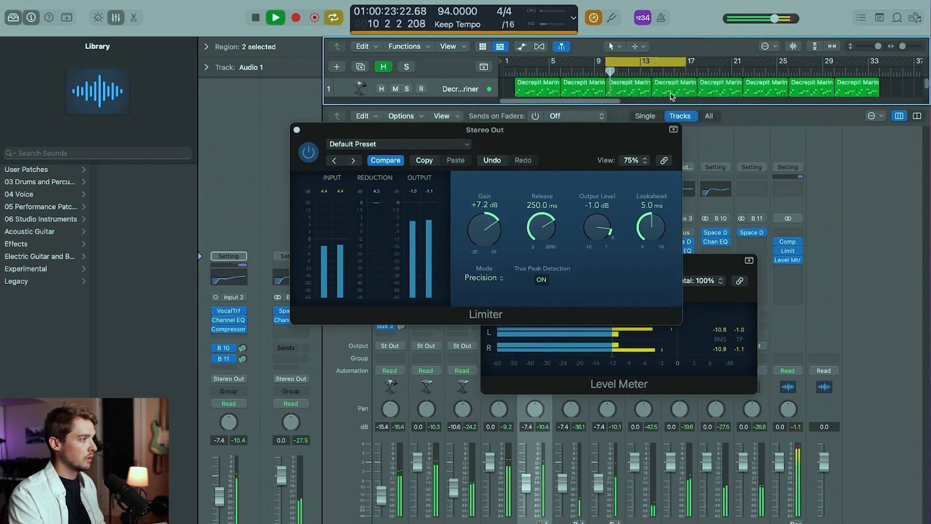
Lower the Limiter's gain to +3.9 dB against the Level Meter during playback and adjust its release time.
left_click_drag(494, 234, 486, 244)
left_click(723, 335)
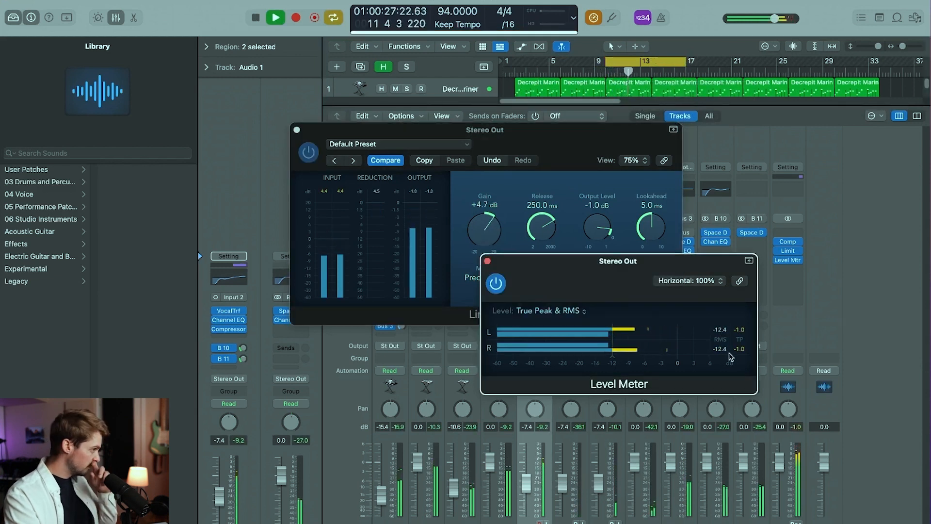
left_click_drag(483, 236, 483, 238)
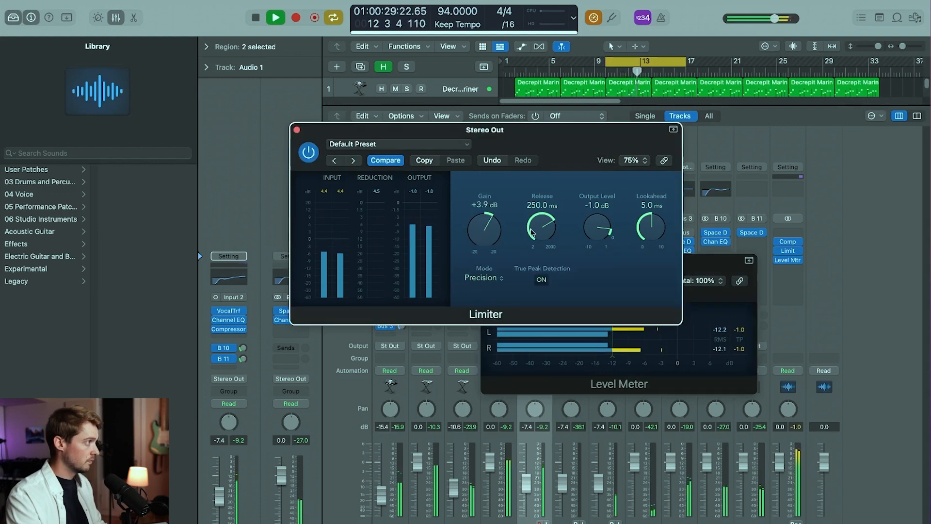
key("space")
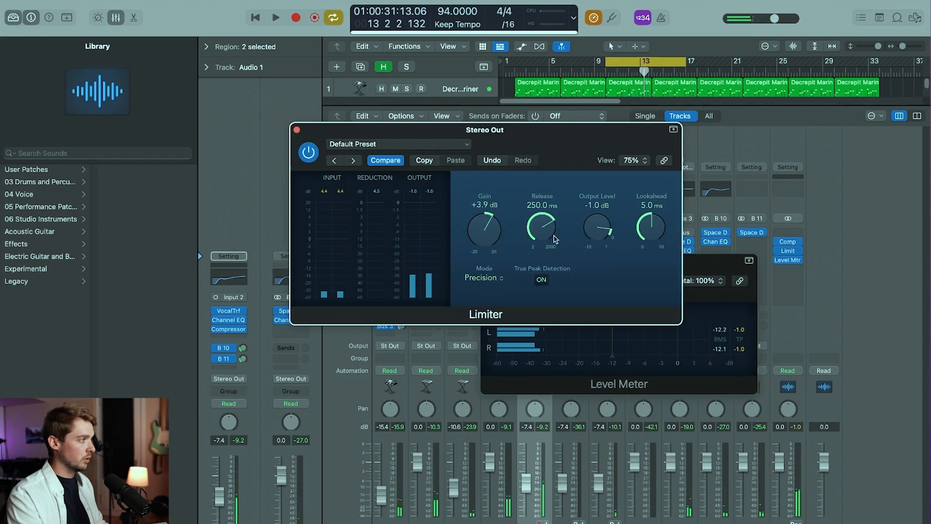
key("space")
mouse_move(544, 236)
left_mouse_down()
mouse_move(543, 245)
mouse_move(543, 224)
left_mouse_up()
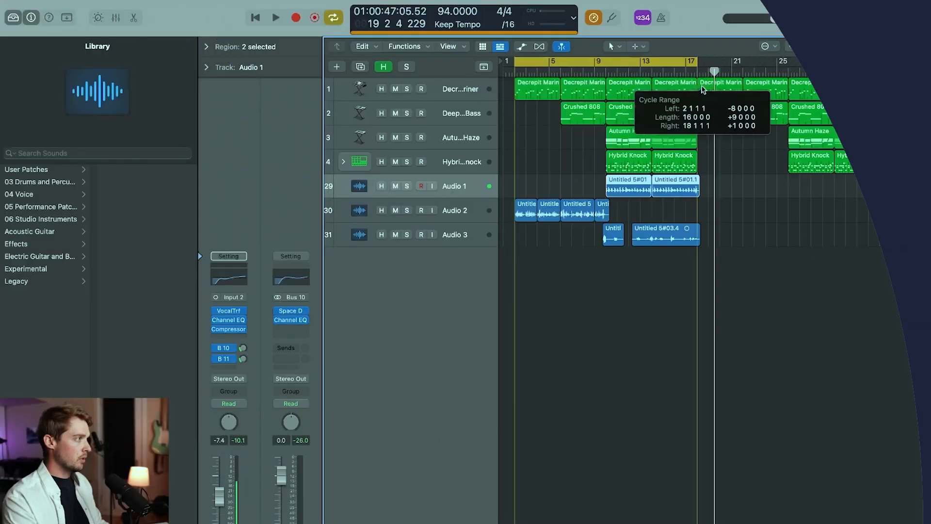
Set the cycle range from bar 2 to bar 18 and mute all regions that follow bar 18.
left_click_drag(708, 60, 697, 60)
left_click_drag(871, 230, 732, 92)
key("ctrl+m")
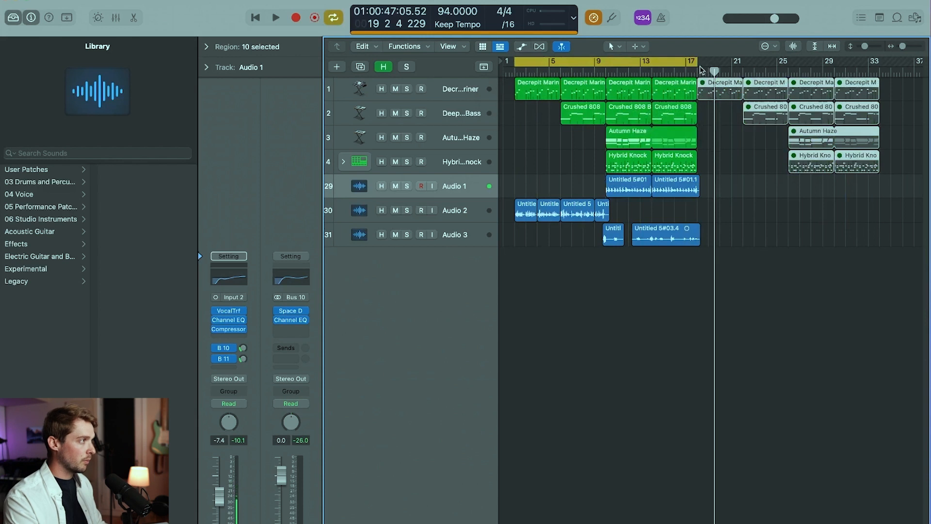
Extend the end of the cycle range to bar 19 and play the song's ending to check it.
left_click_drag(697, 65, 710, 64)
key("space")
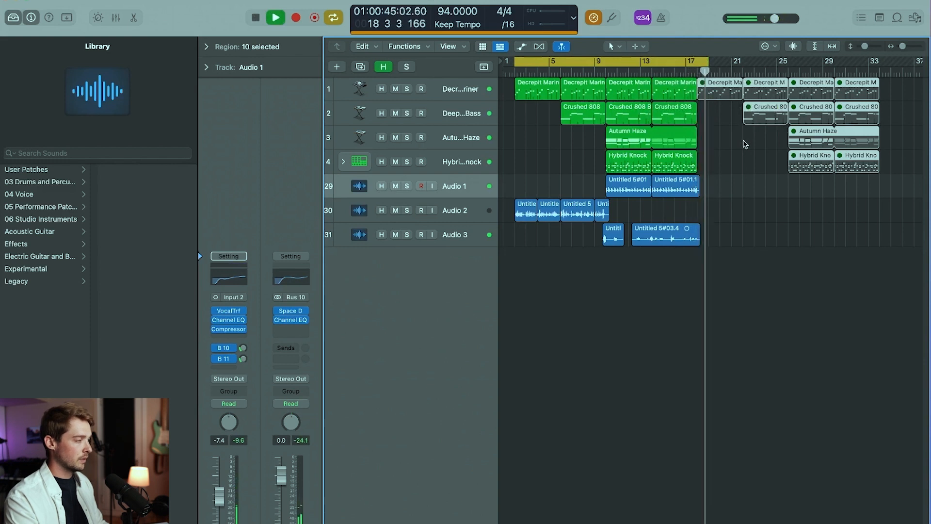
key("space")
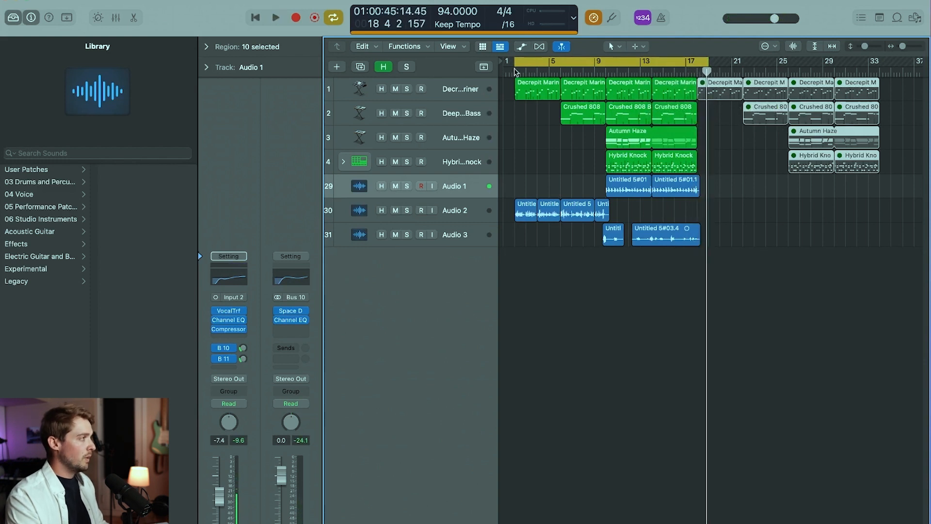
left_click(516, 63)
left_click(516, 63)
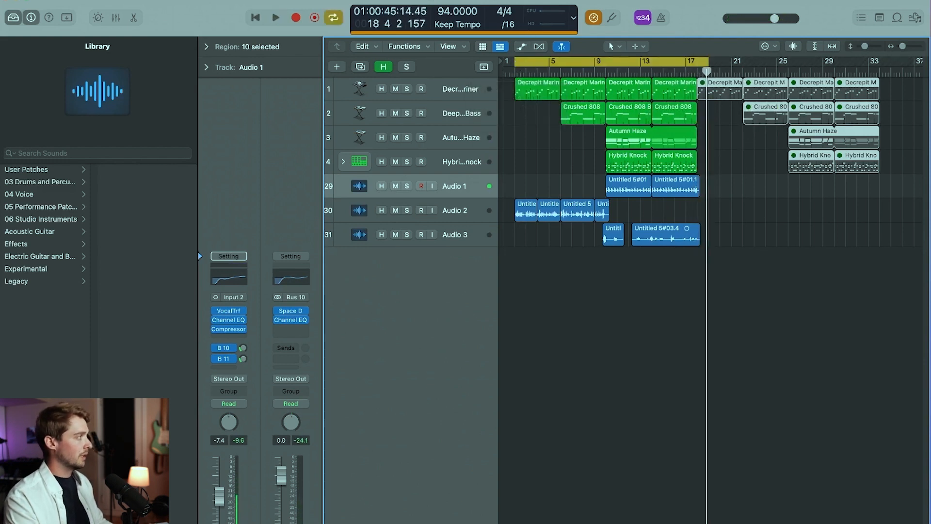
Open the bounce settings for the project or section and choose PCM as the only destination with the Wave file format.
left_click(74, 0)
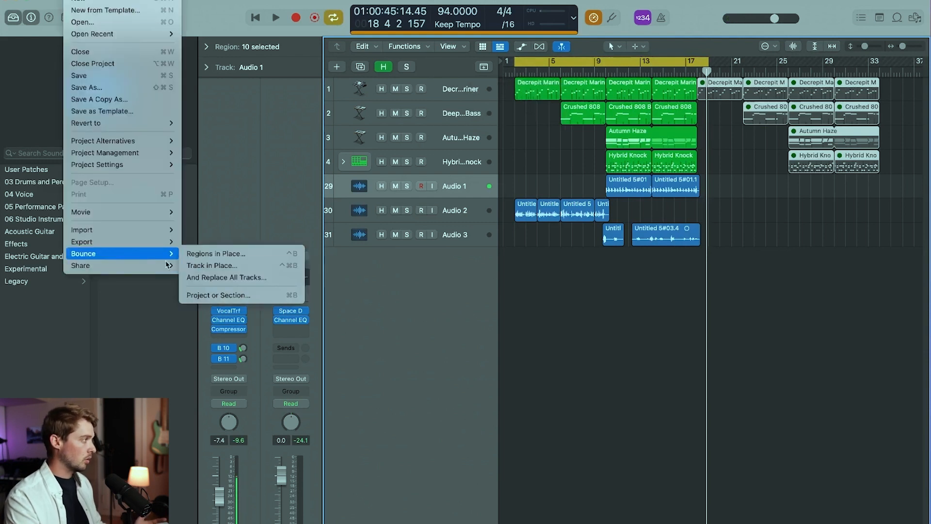
mouse_move(82, 254)
left_click(214, 294)
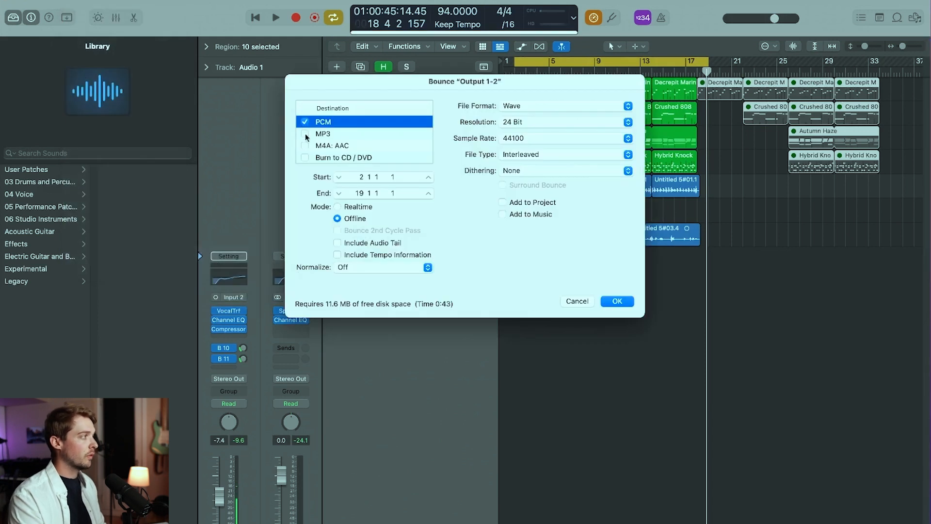
left_click(305, 121)
left_click(305, 134)
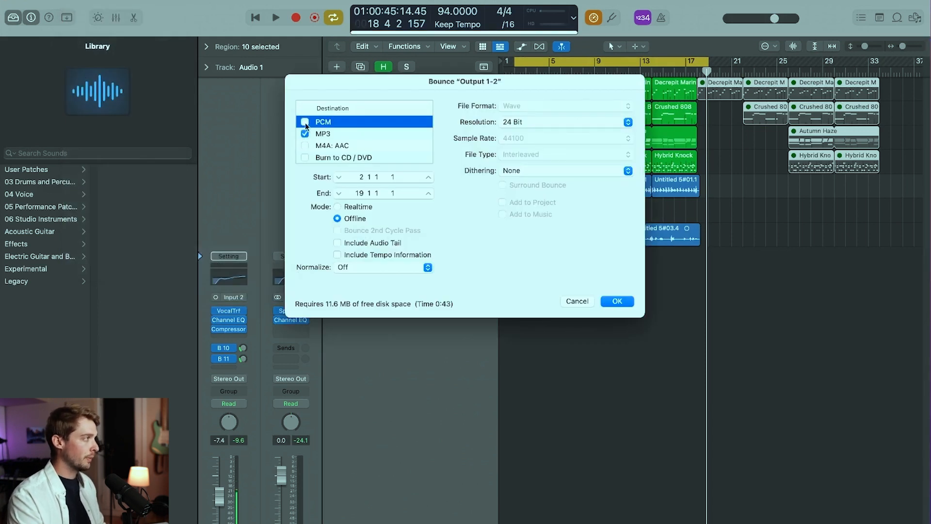
left_click(305, 122)
left_click(305, 133)
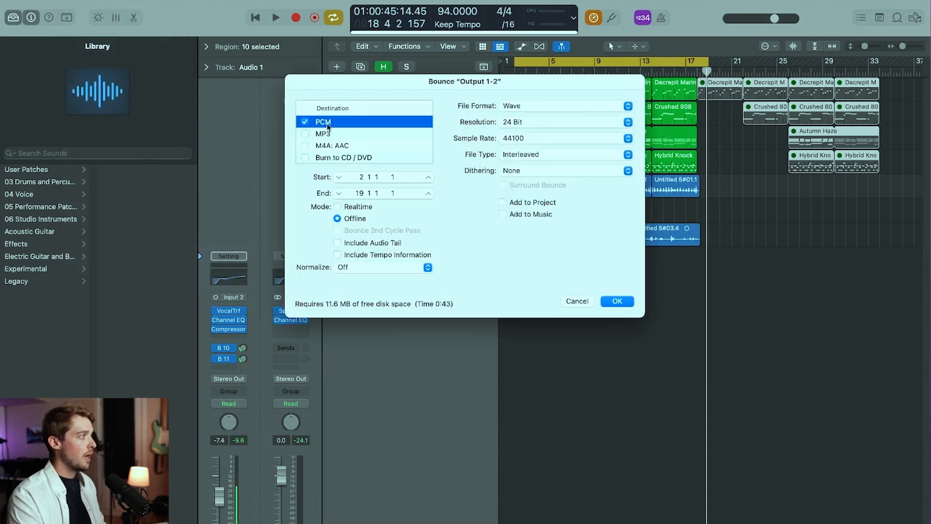
left_click(547, 108)
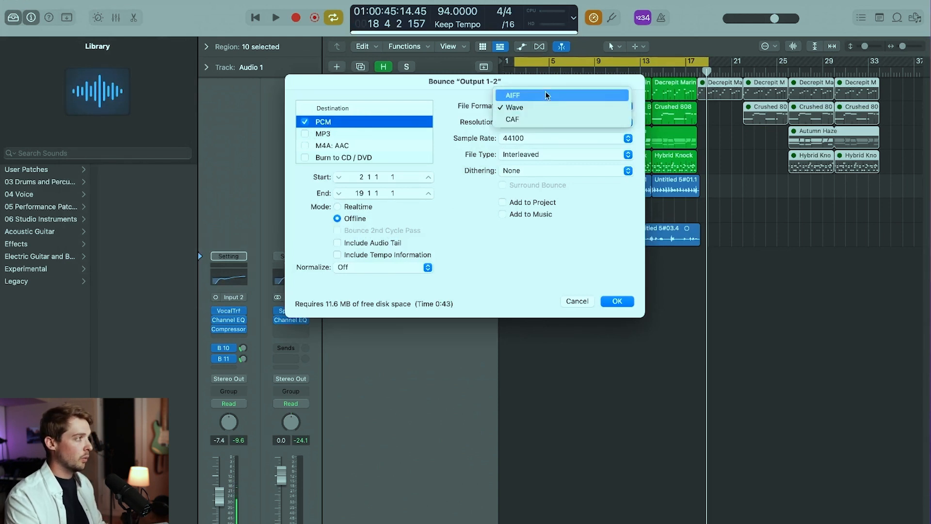
left_click(543, 107)
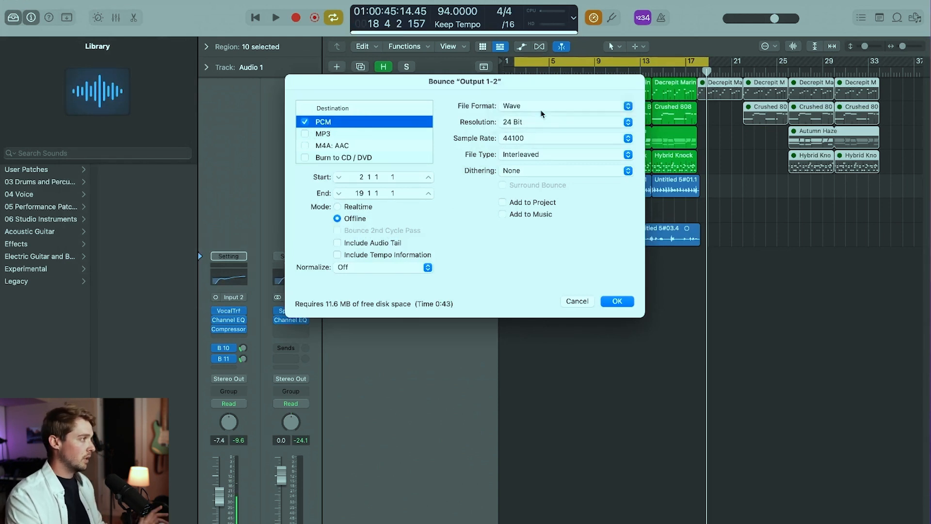
Accept the bounce settings and bounce the song to the Desktop under the name Beat Example.
left_click(612, 302)
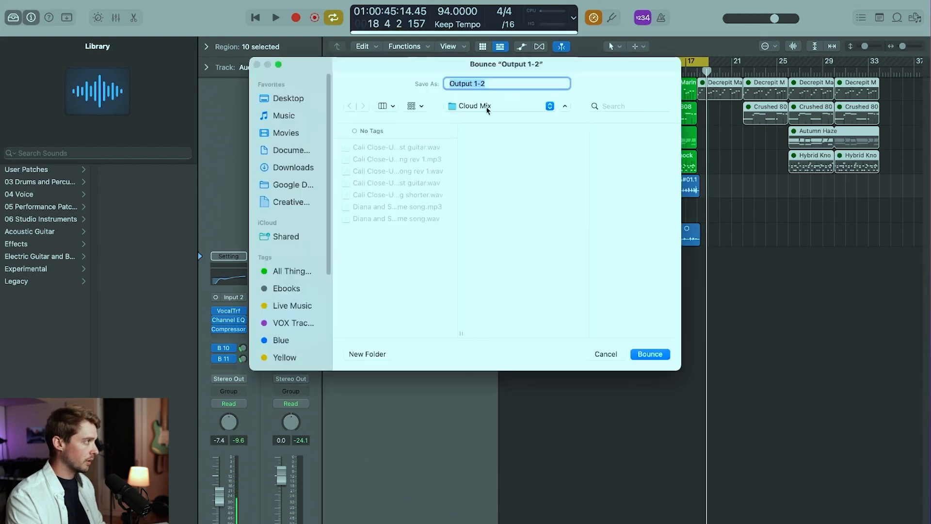
left_click(290, 102)
type("Beat Example")
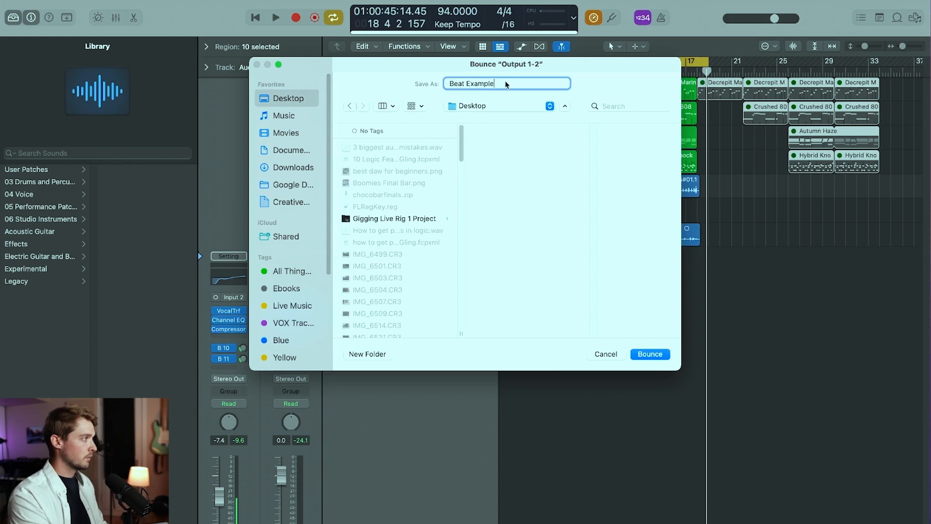
key("Return")
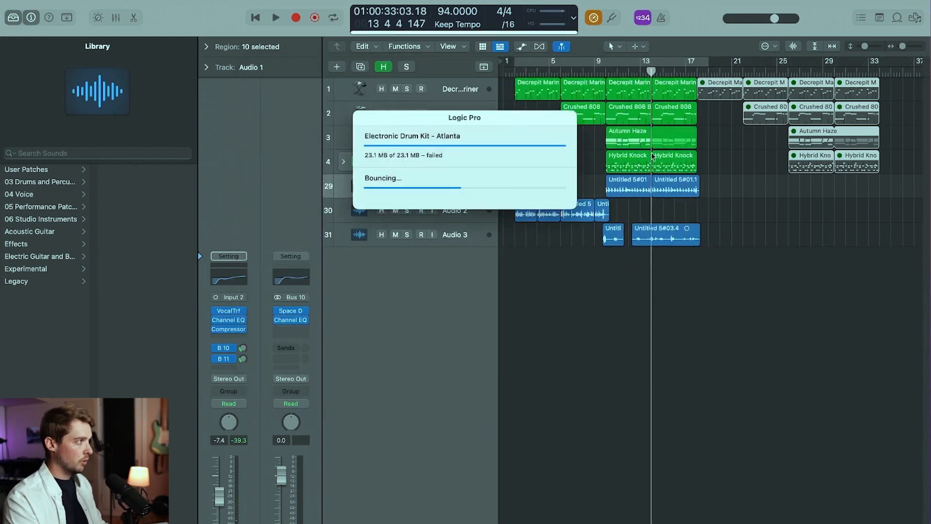
Switch to Finder, find the bounced Beat Example file on the Desktop and play it in Music.
mouse_move(923, 146)
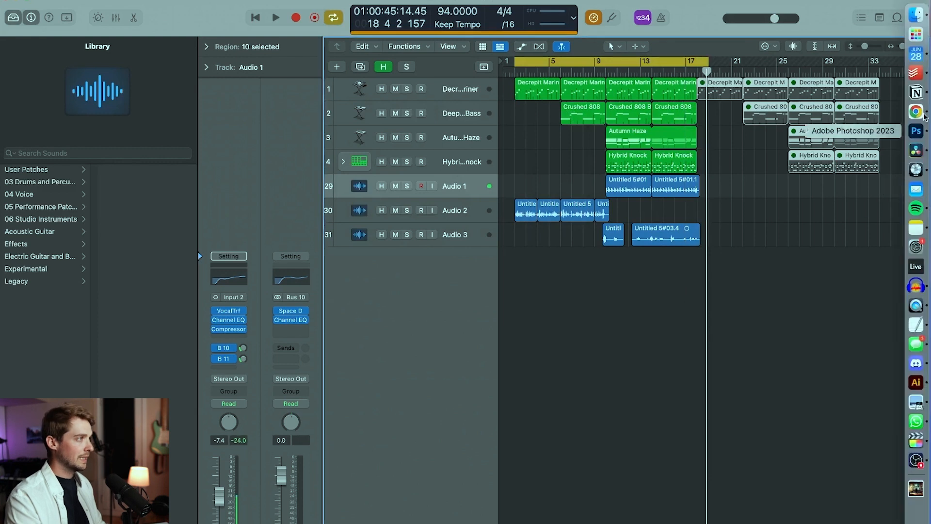
left_click(916, 15)
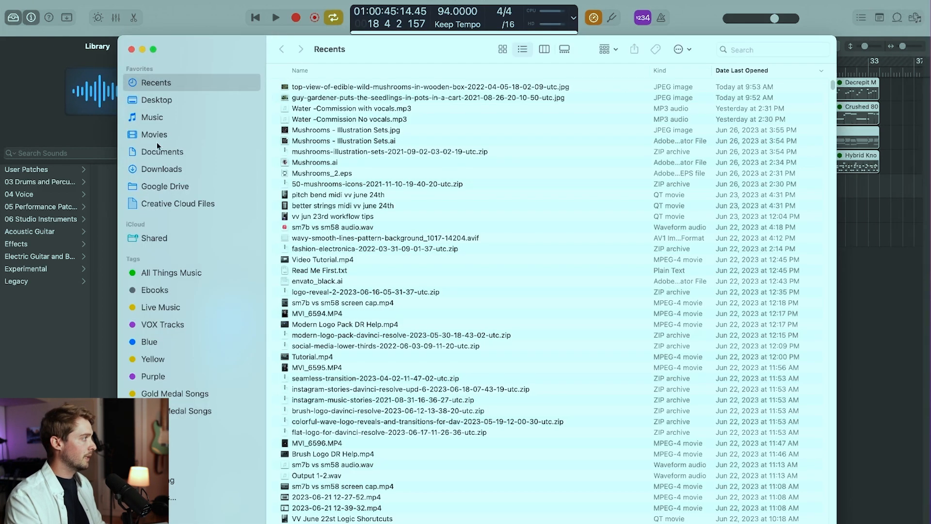
left_click(157, 100)
double_click(343, 87)
mouse_move(907, 455)
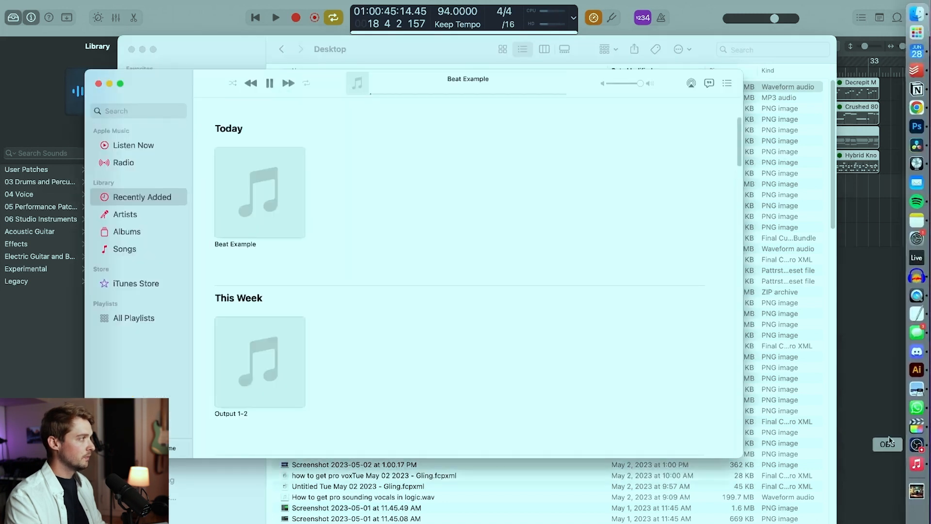